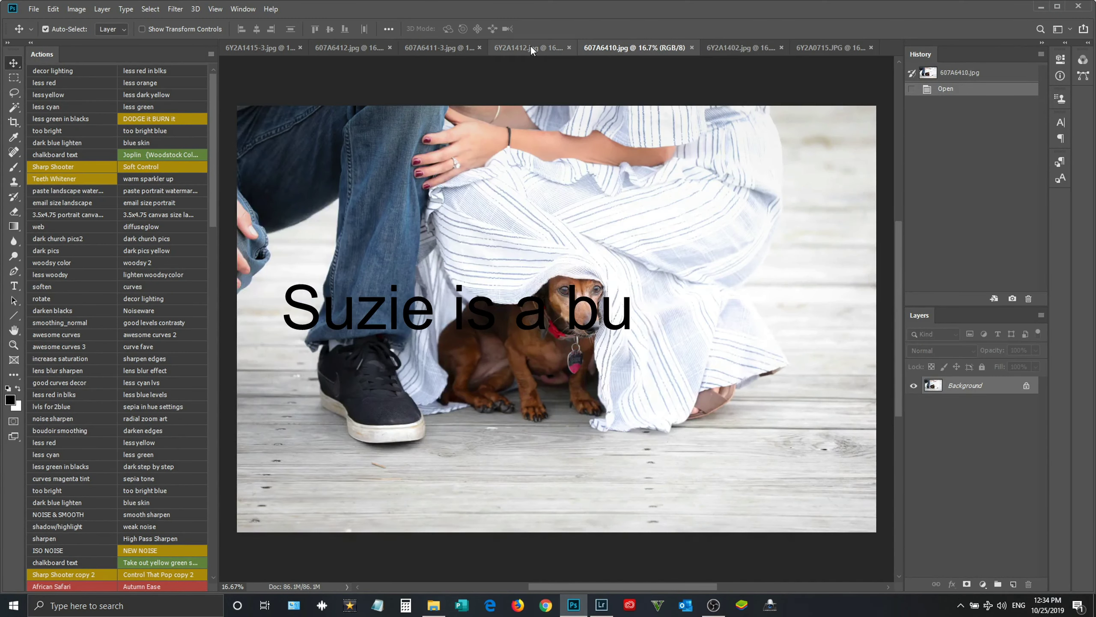
Step: Browse the open photos and settle on 6Y2A1415-3.jpg, the dachshund under the striped dress
{"action": "left_click", "coordinate": [531, 48]}
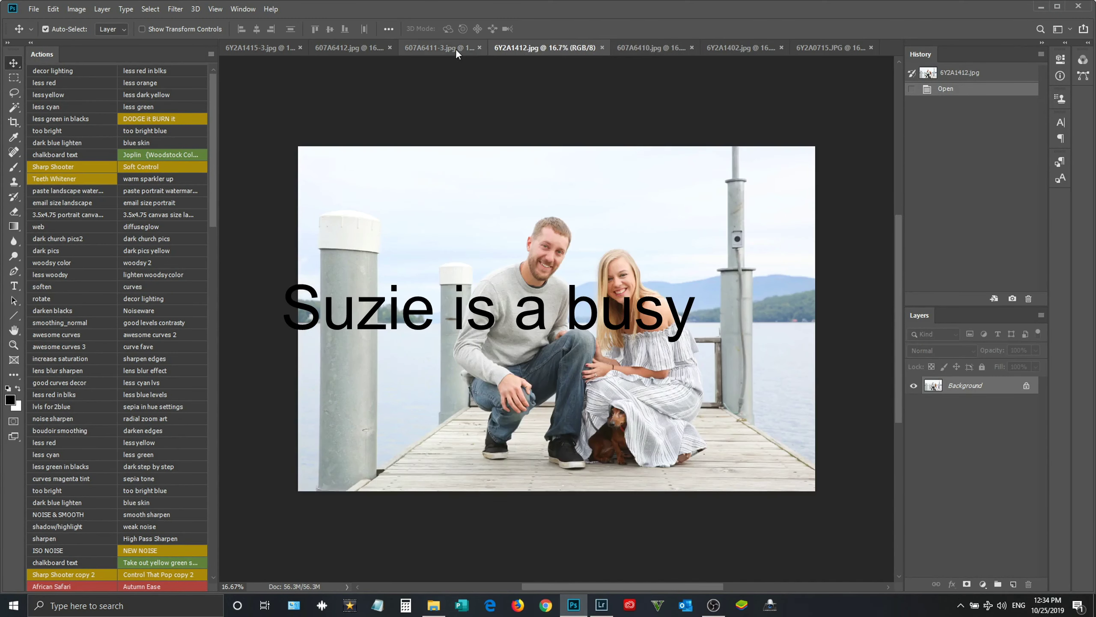
{"action": "left_click", "coordinate": [445, 47]}
{"action": "left_click", "coordinate": [328, 45]}
{"action": "left_click", "coordinate": [281, 45]}
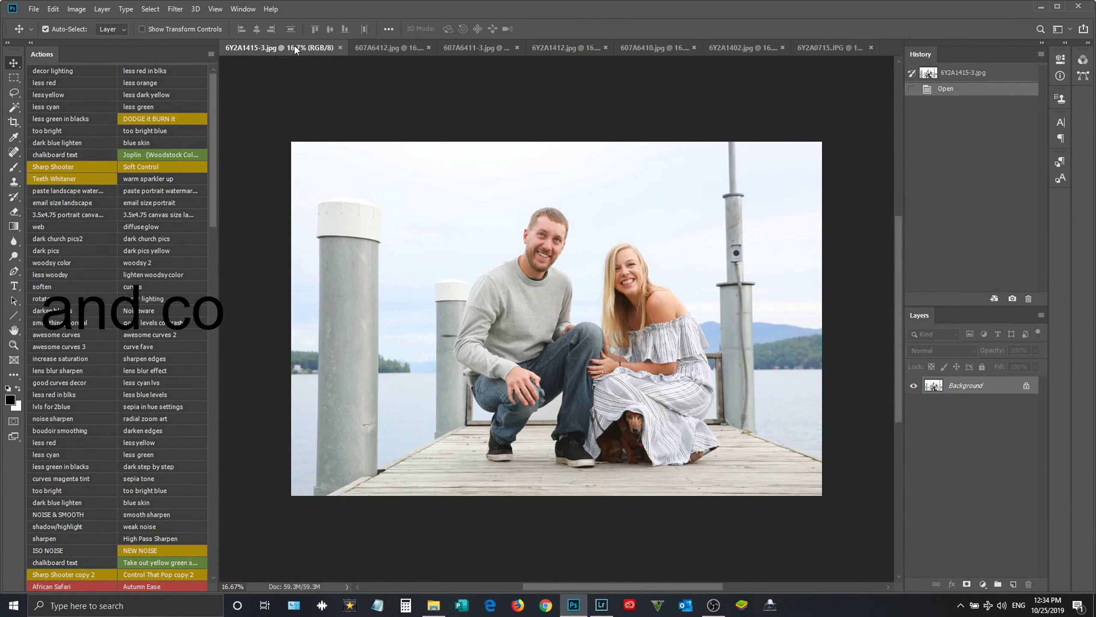
{"action": "scroll", "coordinate": [643, 459], "scroll_direction": "up", "scroll_amount": 5}
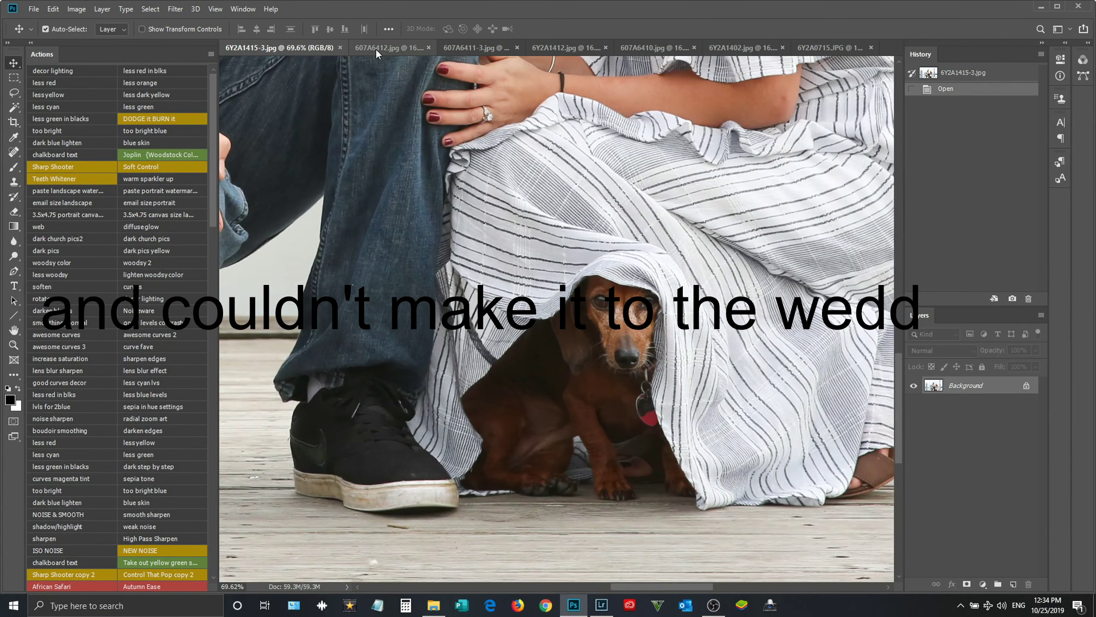
{"action": "left_click", "coordinate": [375, 48]}
{"action": "left_click", "coordinate": [278, 48]}
{"action": "left_click", "coordinate": [19, 76]}
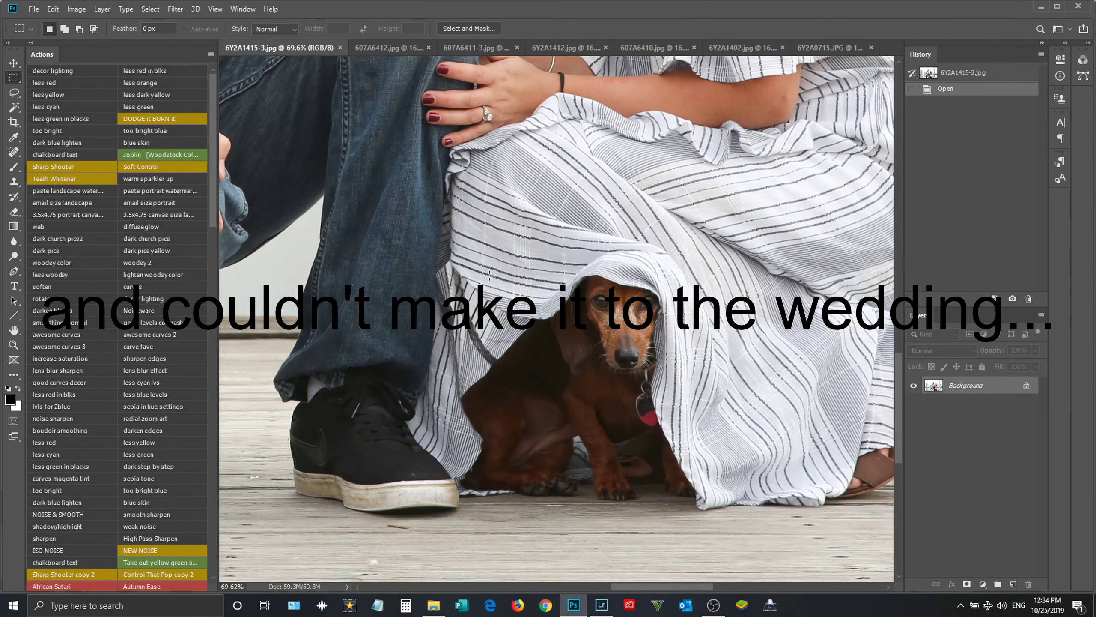
Step: Copy a rectangle around the dog and paste it into 6Y2A0715.JPG as a new layer
{"action": "left_click_drag", "start_coordinate": [564, 353], "coordinate": [751, 499]}
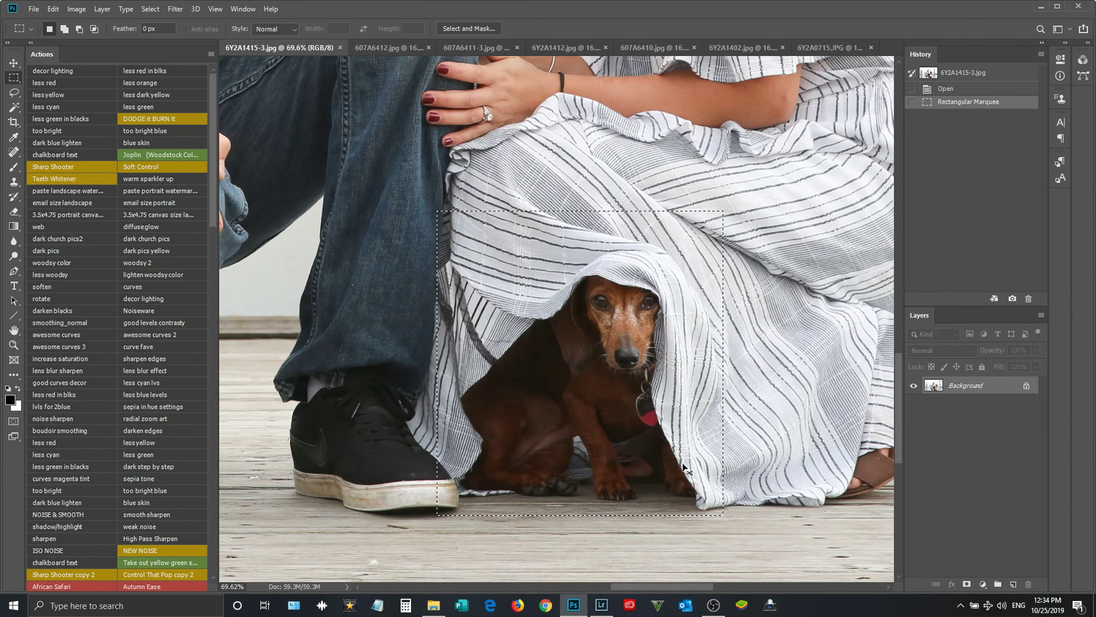
{"action": "left_click", "coordinate": [508, 122]}
{"action": "left_click", "coordinate": [821, 47]}
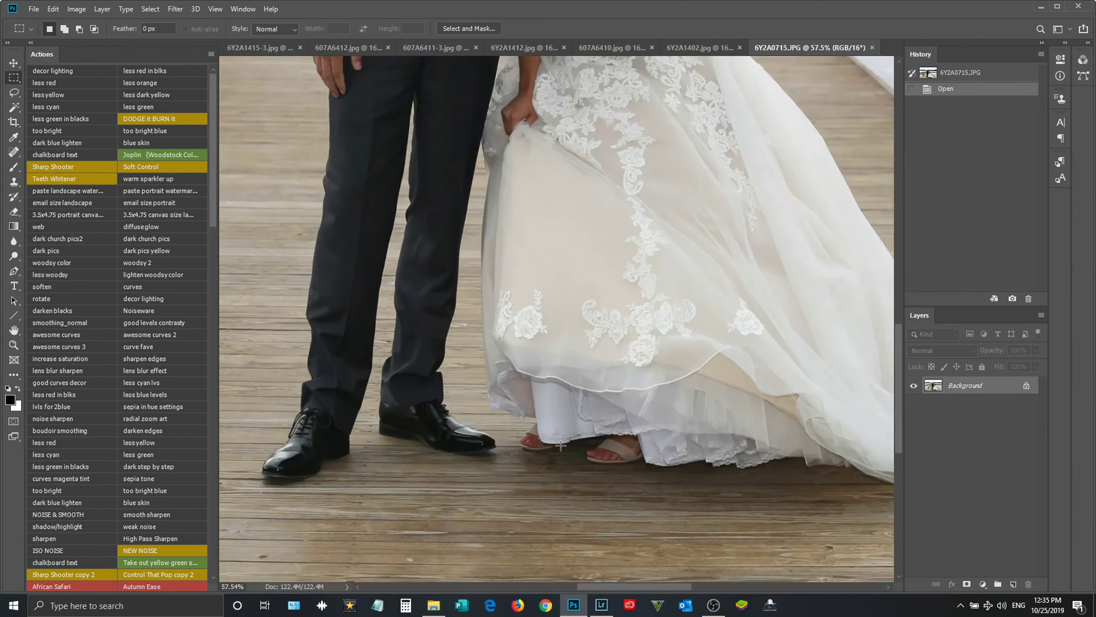
{"action": "key", "text": "ctrl+v"}
{"action": "key", "text": "v"}
{"action": "left_click_drag", "start_coordinate": [561, 346], "coordinate": [581, 414]}
Step: Scale the pasted dog down to roughly 56%, place it by the bride's feet, and add a layer mask
{"action": "key", "text": "ctrl+t"}
{"action": "left_click_drag", "start_coordinate": [718, 535], "coordinate": [630, 445]}
{"action": "mouse_move", "coordinate": [555, 393]}
{"action": "left_mouse_down"}
{"action": "mouse_move", "coordinate": [638, 427]}
{"action": "mouse_move", "coordinate": [587, 420]}
{"action": "left_mouse_up"}
{"action": "left_click_drag", "start_coordinate": [661, 261], "coordinate": [622, 300]}
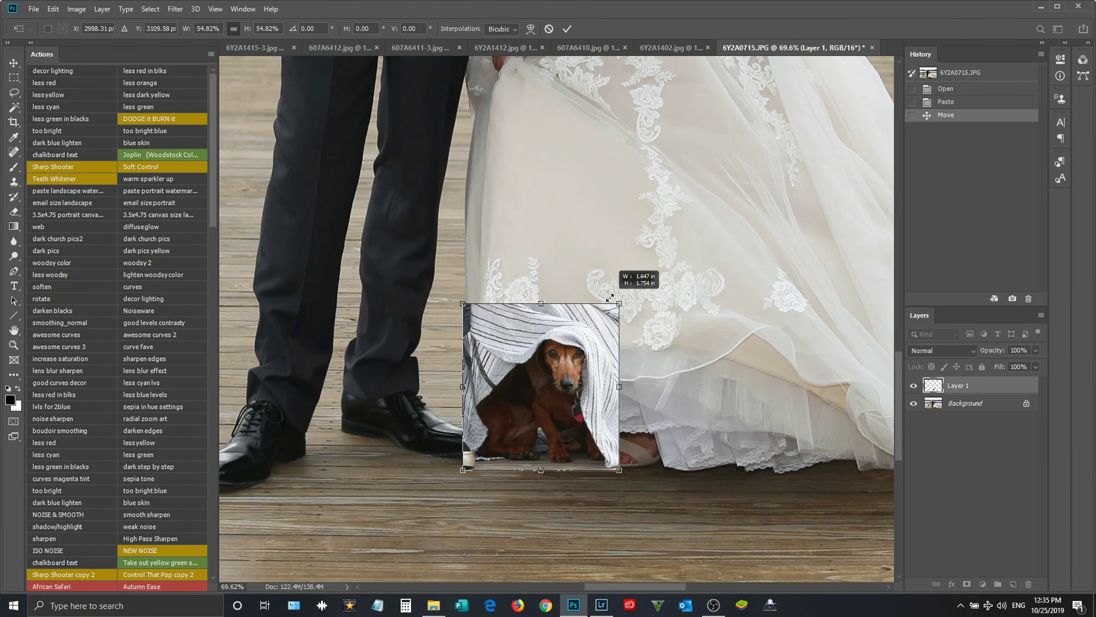
{"action": "left_click_drag", "start_coordinate": [554, 400], "coordinate": [744, 436]}
{"action": "key", "text": "Return"}
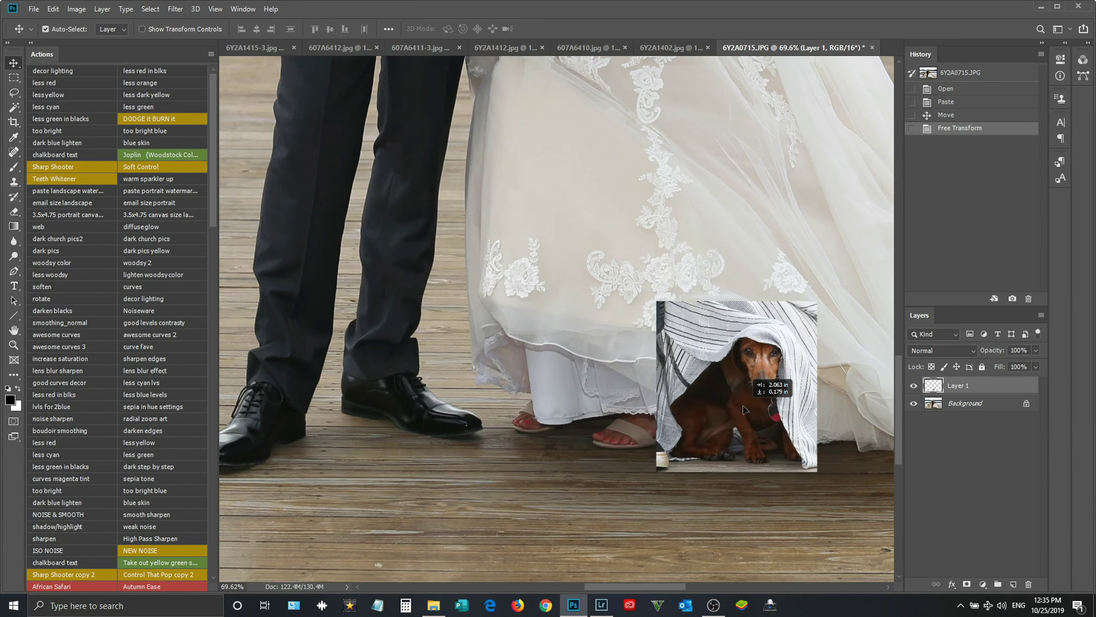
{"action": "key", "text": "ctrl+t"}
{"action": "left_click_drag", "start_coordinate": [656, 300], "coordinate": [643, 278]}
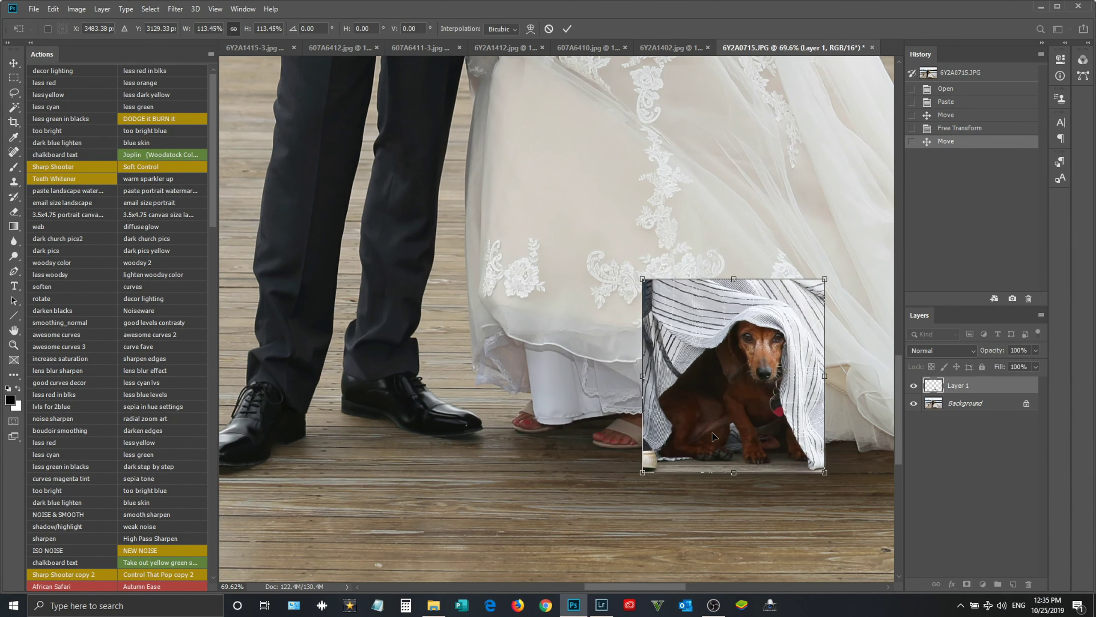
{"action": "key", "text": "Return"}
{"action": "left_click", "coordinate": [967, 584]}
{"action": "key", "text": "b"}
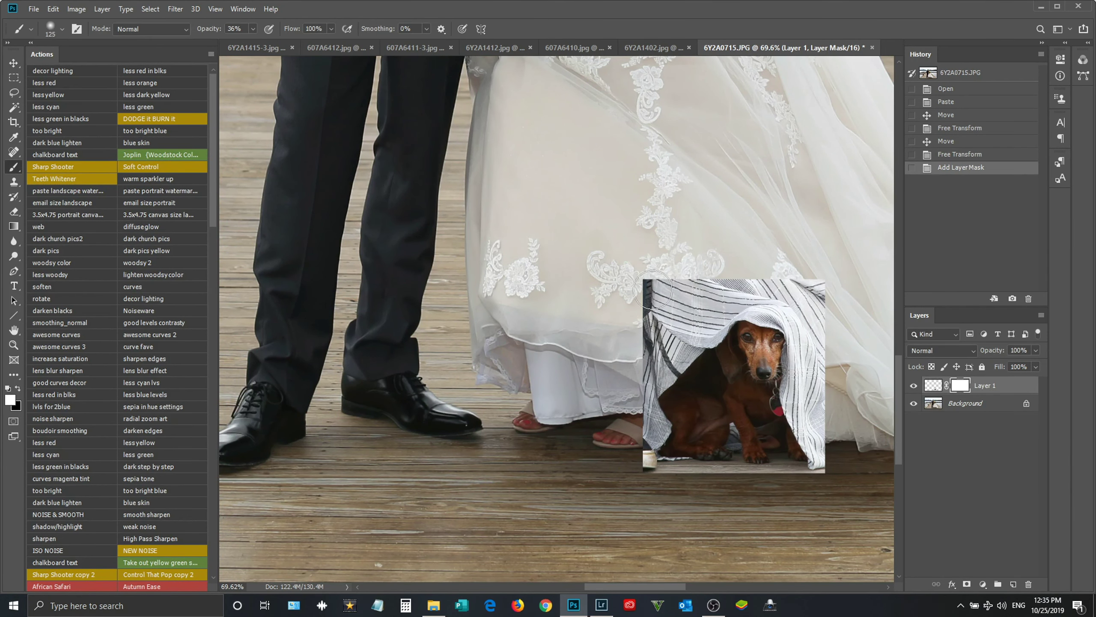
Step: Paint black on the mask to blend the dog's top, left and lower-left edges into the dock
{"action": "left_click", "coordinate": [646, 294]}
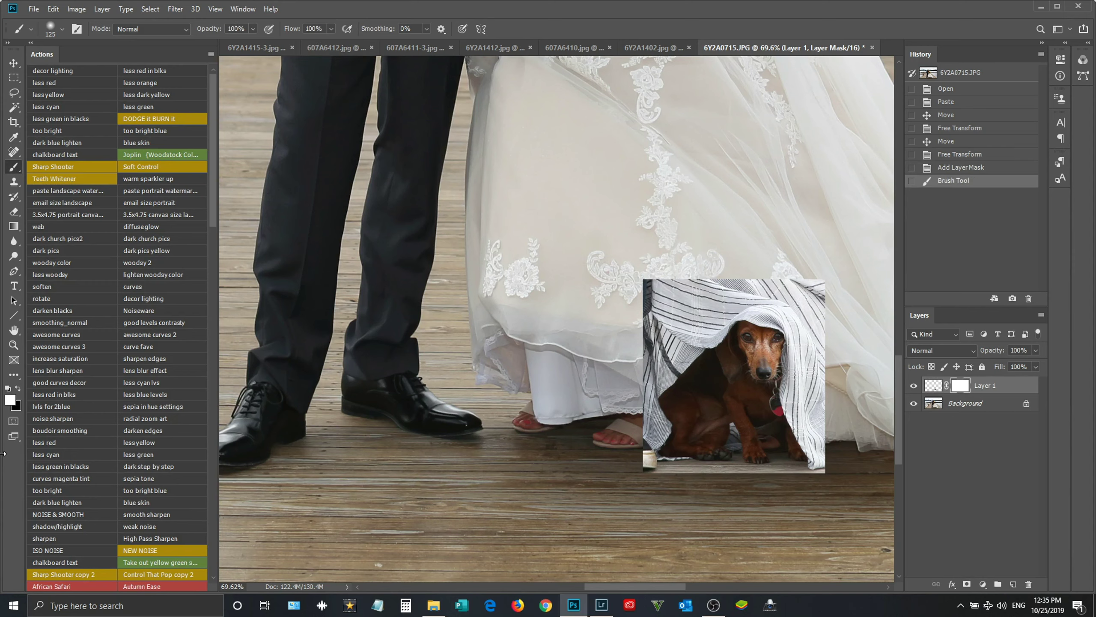
{"action": "left_click", "coordinate": [621, 308]}
{"action": "mouse_move", "coordinate": [632, 328]}
{"action": "left_mouse_down"}
{"action": "mouse_move", "coordinate": [836, 357]}
{"action": "mouse_move", "coordinate": [648, 459]}
{"action": "mouse_move", "coordinate": [648, 415]}
{"action": "mouse_move", "coordinate": [660, 449]}
{"action": "left_mouse_up"}
{"action": "left_click_drag", "start_coordinate": [656, 410], "coordinate": [664, 458]}
{"action": "left_click_drag", "start_coordinate": [648, 436], "coordinate": [669, 470]}
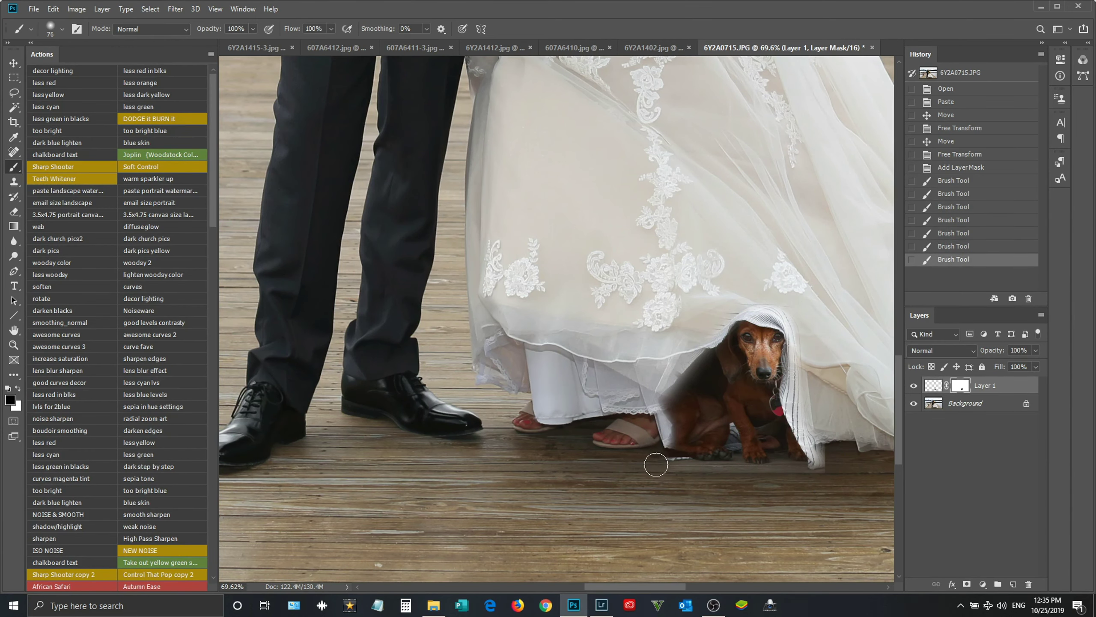
{"action": "left_click", "coordinate": [677, 468]}
{"action": "scroll", "coordinate": [676, 469], "scroll_direction": "up", "scroll_amount": 2}
{"action": "left_click_drag", "start_coordinate": [665, 431], "coordinate": [693, 448]}
{"action": "left_click", "coordinate": [772, 453]}
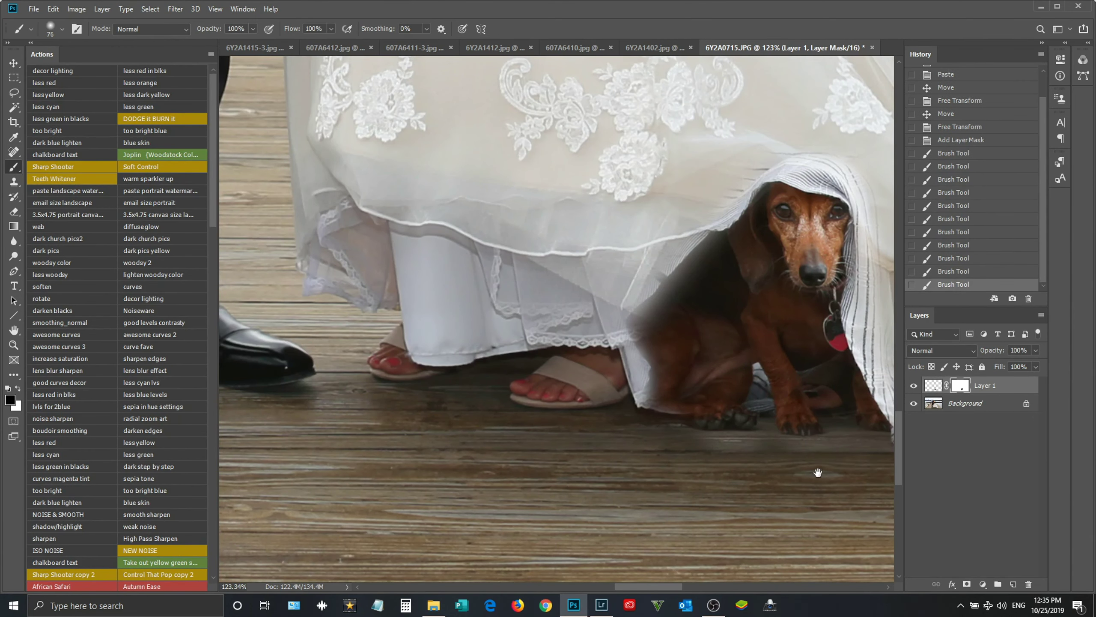
{"action": "scroll", "coordinate": [691, 466], "scroll_direction": "up", "scroll_amount": 1}
{"action": "key", "text": "bracketleft"}
{"action": "key", "text": "bracketleft"}
{"action": "key", "text": "bracketleft"}
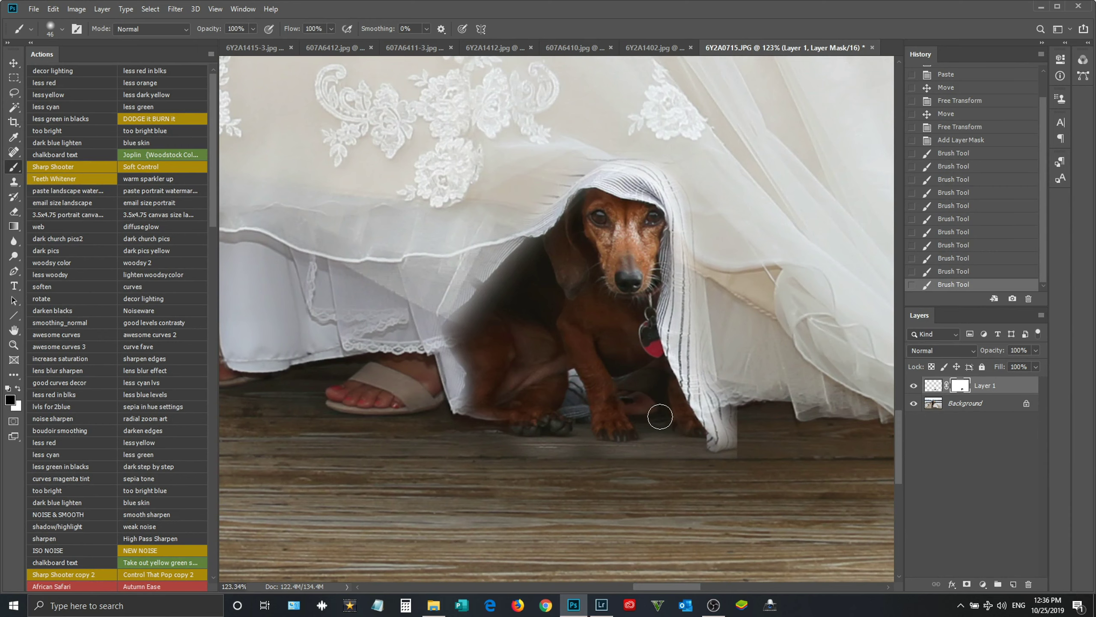
Step: Lower Layer 1's opacity, shift the dog further left under the dress, then restore 100% opacity
{"action": "left_click_drag", "start_coordinate": [1026, 364], "coordinate": [1012, 364]}
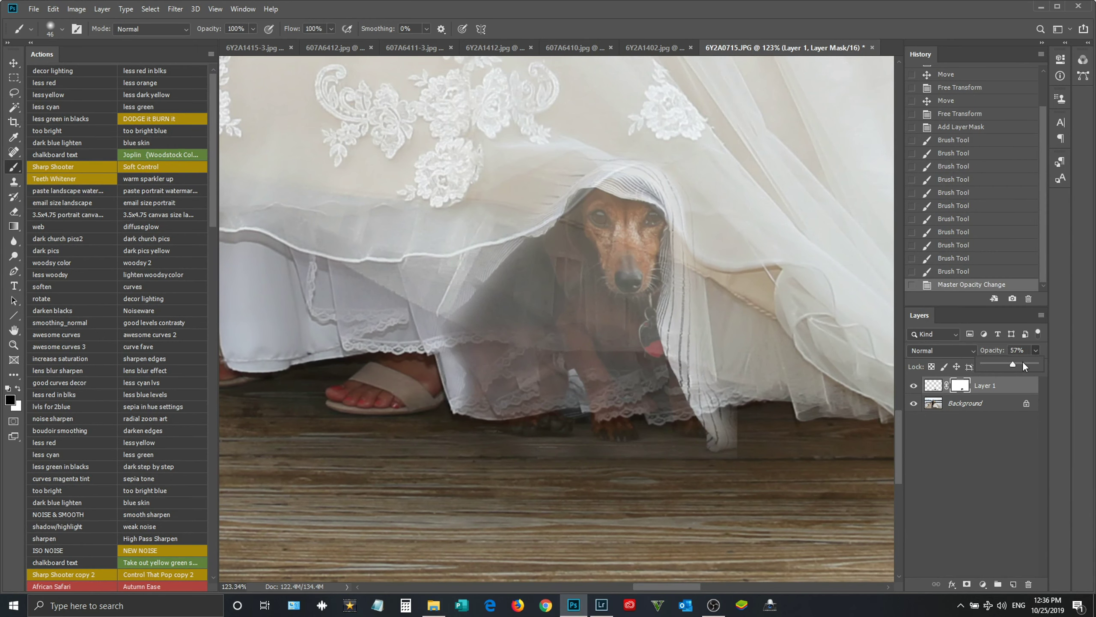
{"action": "left_click", "coordinate": [1025, 364]}
{"action": "key", "text": "v"}
{"action": "left_click_drag", "start_coordinate": [596, 341], "coordinate": [304, 345]}
{"action": "left_click_drag", "start_coordinate": [1031, 365], "coordinate": [1050, 361]}
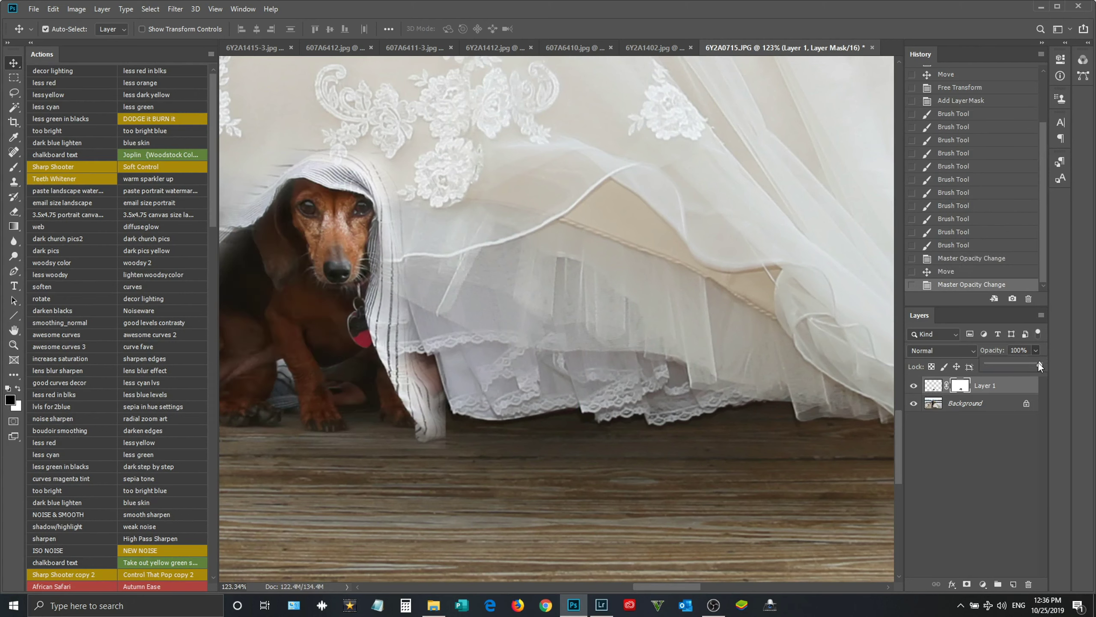
Step: Rescale the dog layer twice and reposition it down and slightly right, checking at lower opacity
{"action": "key", "text": "ctrl+t"}
{"action": "left_click_drag", "start_coordinate": [442, 441], "coordinate": [405, 389]}
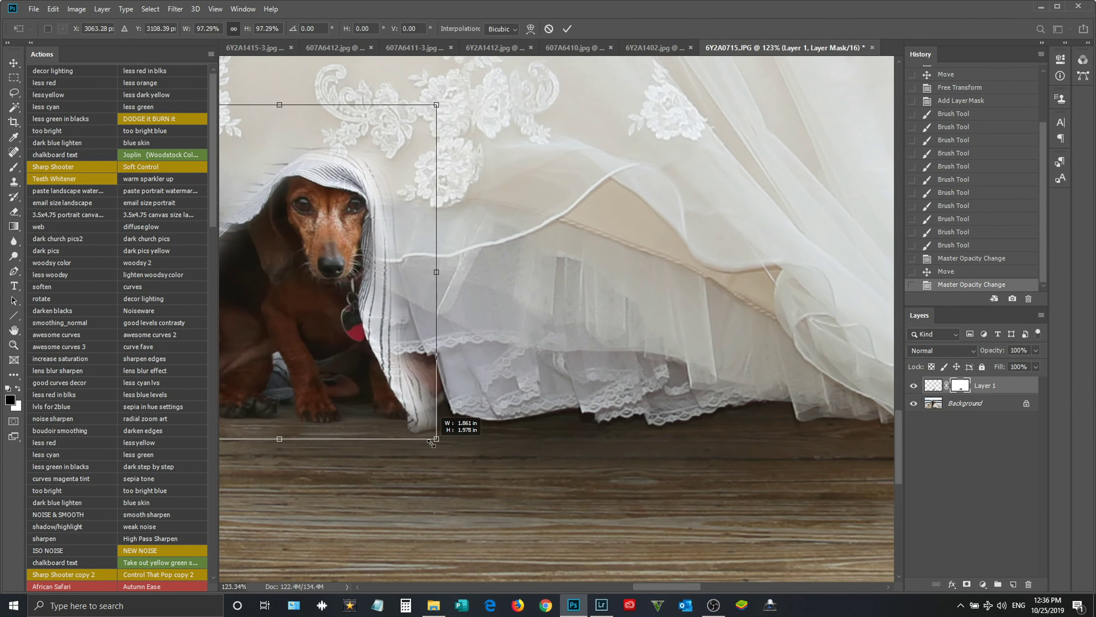
{"action": "key", "text": "Return"}
{"action": "mouse_move", "coordinate": [1036, 351]}
{"action": "left_mouse_down"}
{"action": "mouse_move", "coordinate": [1002, 364]}
{"action": "mouse_move", "coordinate": [1074, 365]}
{"action": "left_mouse_up"}
{"action": "left_click_drag", "start_coordinate": [398, 175], "coordinate": [409, 187]}
{"action": "key", "text": "ctrl+t"}
{"action": "left_click_drag", "start_coordinate": [445, 120], "coordinate": [447, 105]}
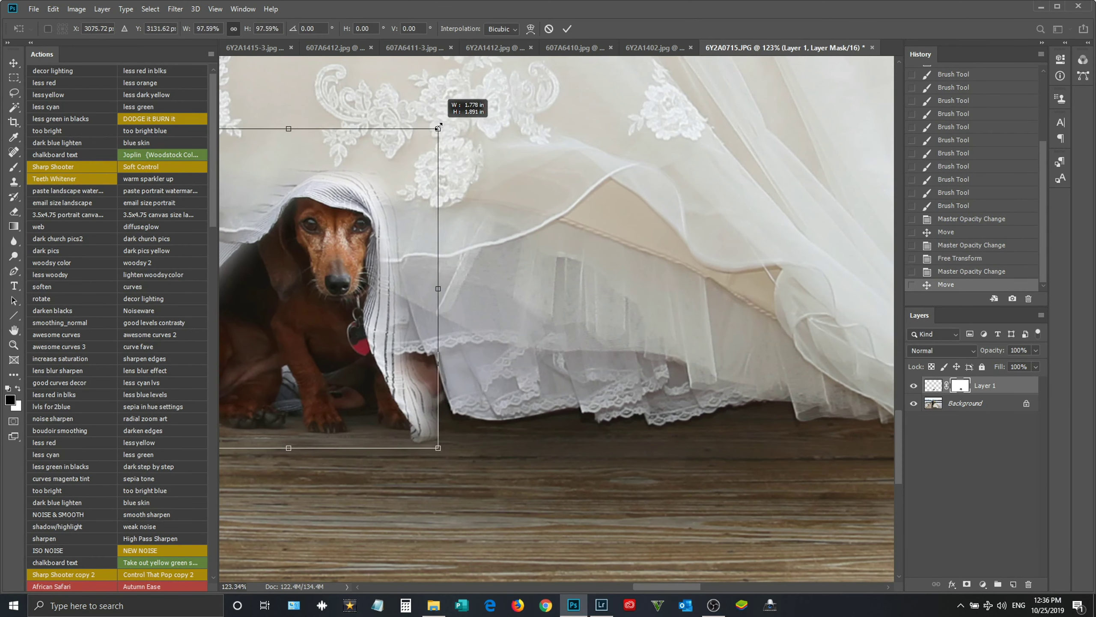
{"action": "key", "text": "Return"}
{"action": "mouse_move", "coordinate": [372, 310]}
{"action": "left_mouse_down"}
{"action": "mouse_move", "coordinate": [646, 335]}
{"action": "mouse_move", "coordinate": [648, 324]}
{"action": "left_mouse_up"}
Step: Refine the mask around the paws, restore the veil over the dog's chest, and move it under the hem
{"action": "left_click", "coordinate": [15, 168]}
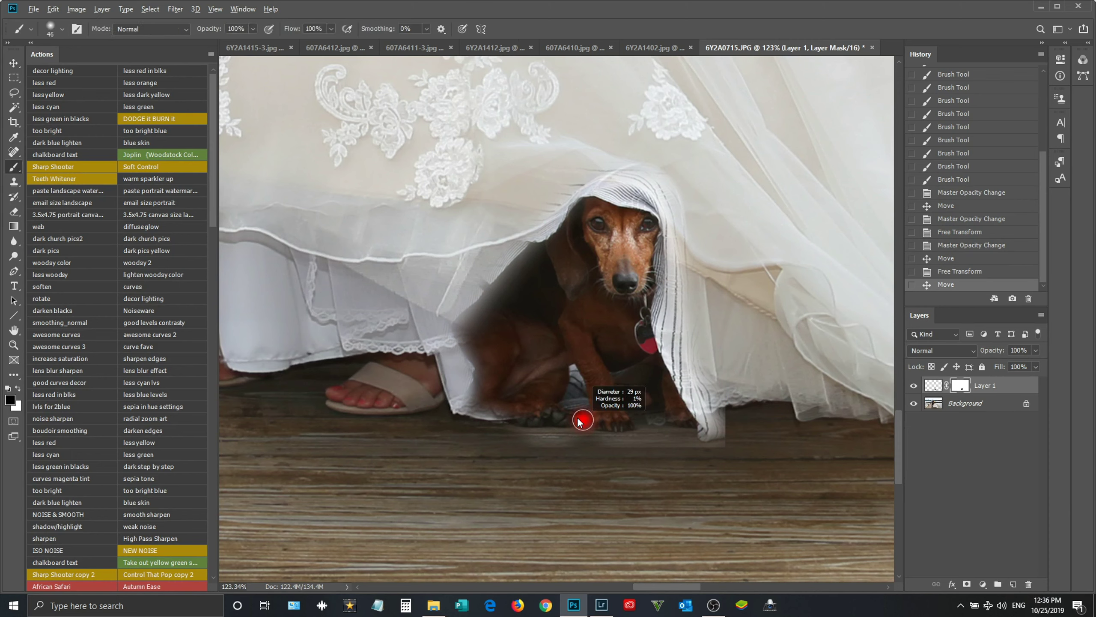
{"action": "mouse_move", "coordinate": [578, 410]}
{"action": "left_mouse_down"}
{"action": "mouse_move", "coordinate": [580, 390]}
{"action": "mouse_move", "coordinate": [583, 431]}
{"action": "mouse_move", "coordinate": [635, 431]}
{"action": "left_mouse_up"}
{"action": "mouse_move", "coordinate": [506, 443]}
{"action": "left_mouse_down"}
{"action": "mouse_move", "coordinate": [723, 450]}
{"action": "mouse_move", "coordinate": [680, 367]}
{"action": "mouse_move", "coordinate": [690, 337]}
{"action": "mouse_move", "coordinate": [680, 259]}
{"action": "left_mouse_up"}
{"action": "mouse_move", "coordinate": [665, 311]}
{"action": "left_mouse_down"}
{"action": "mouse_move", "coordinate": [680, 171]}
{"action": "mouse_move", "coordinate": [624, 194]}
{"action": "left_mouse_up"}
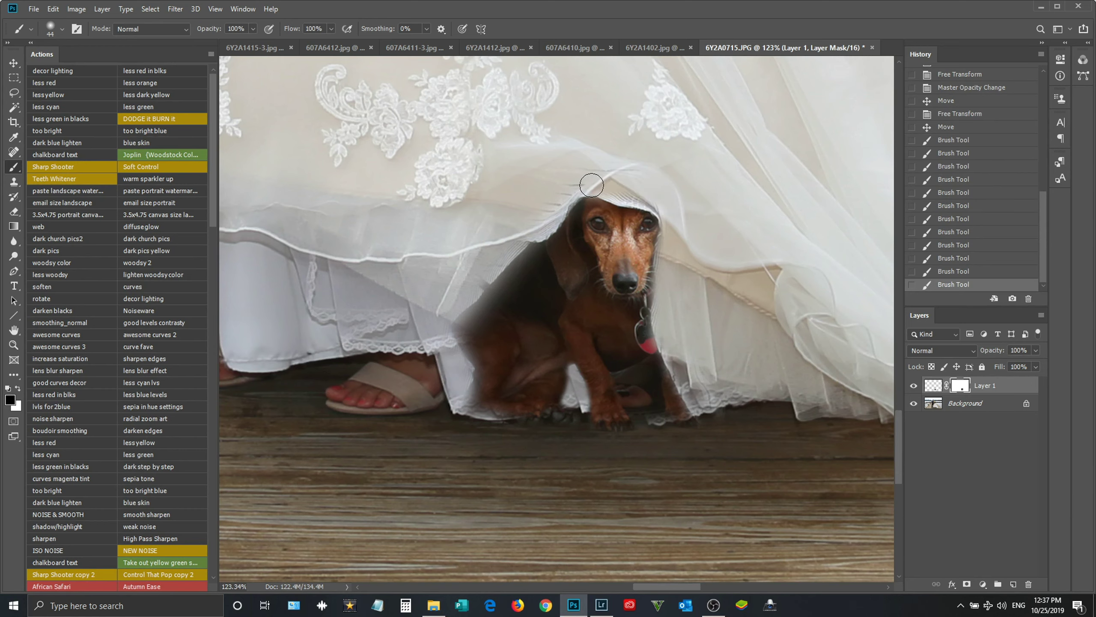
{"action": "left_click", "coordinate": [624, 194]}
{"action": "right_click", "coordinate": [656, 191], "text": "alt"}
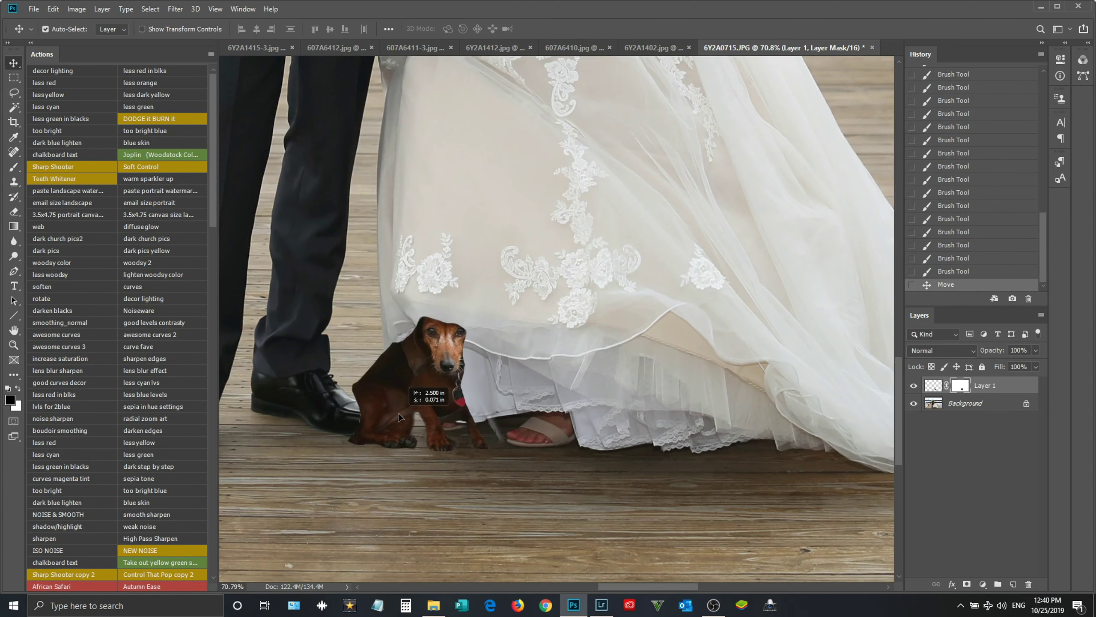
{"action": "left_click_drag", "start_coordinate": [399, 416], "coordinate": [640, 426]}
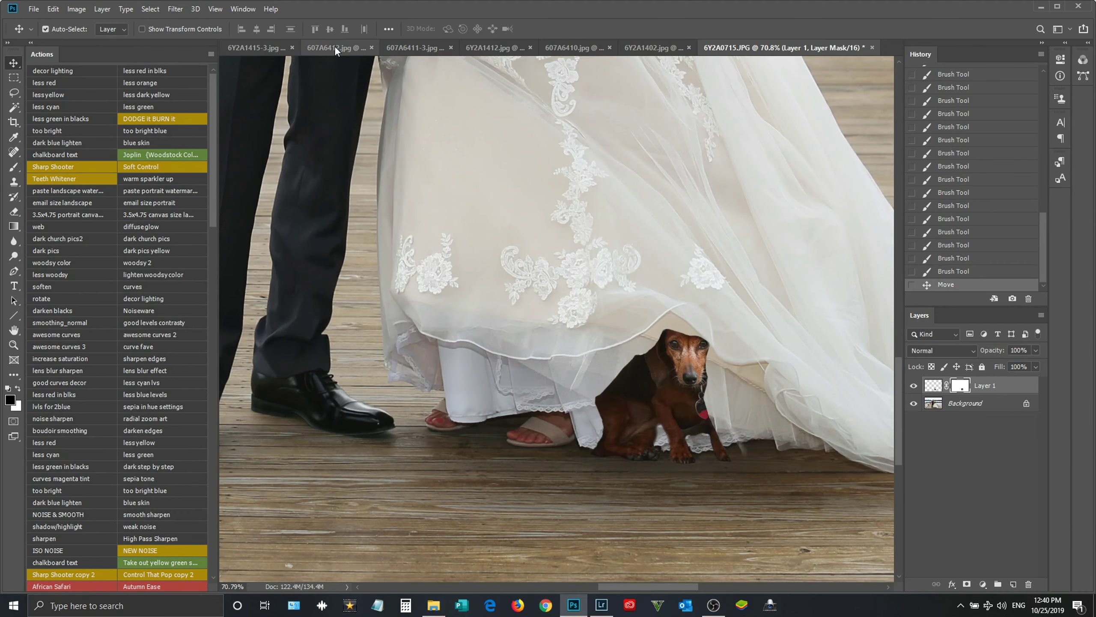
Step: Select and copy the dog from 607A6412.jpg
{"action": "left_click", "coordinate": [335, 48]}
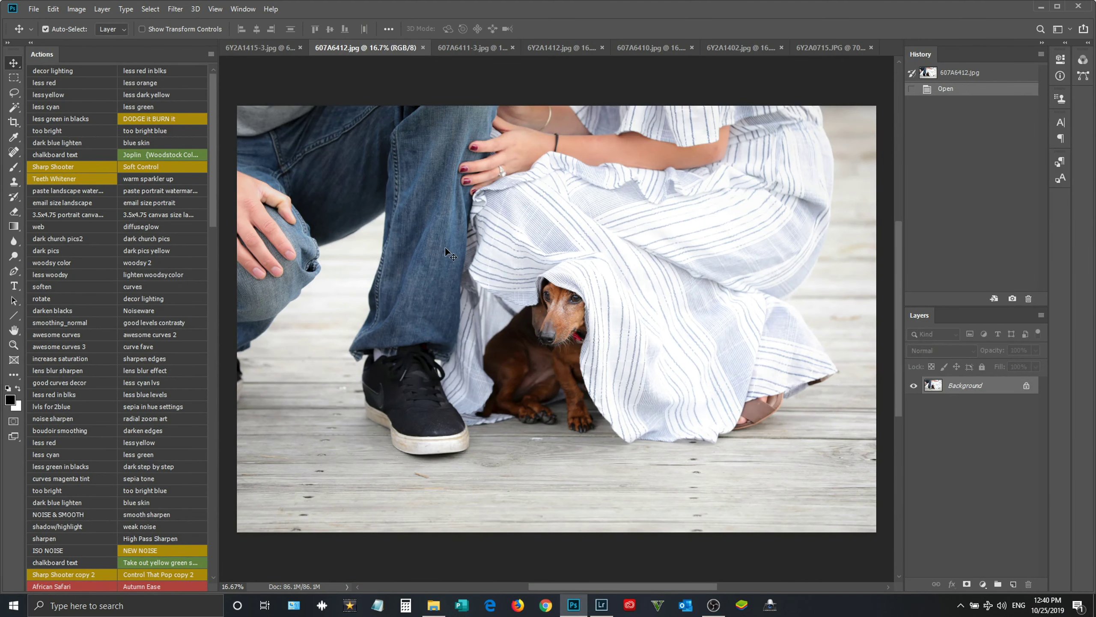
{"action": "left_click_drag", "start_coordinate": [441, 253], "coordinate": [613, 371]}
{"action": "left_click", "coordinate": [634, 251]}
{"action": "key", "text": "m"}
{"action": "mouse_move", "coordinate": [453, 255]}
{"action": "left_mouse_down"}
{"action": "mouse_move", "coordinate": [625, 415]}
{"action": "mouse_move", "coordinate": [625, 436]}
{"action": "mouse_move", "coordinate": [598, 423]}
{"action": "left_mouse_up"}
{"action": "key", "text": "ctrl+d"}
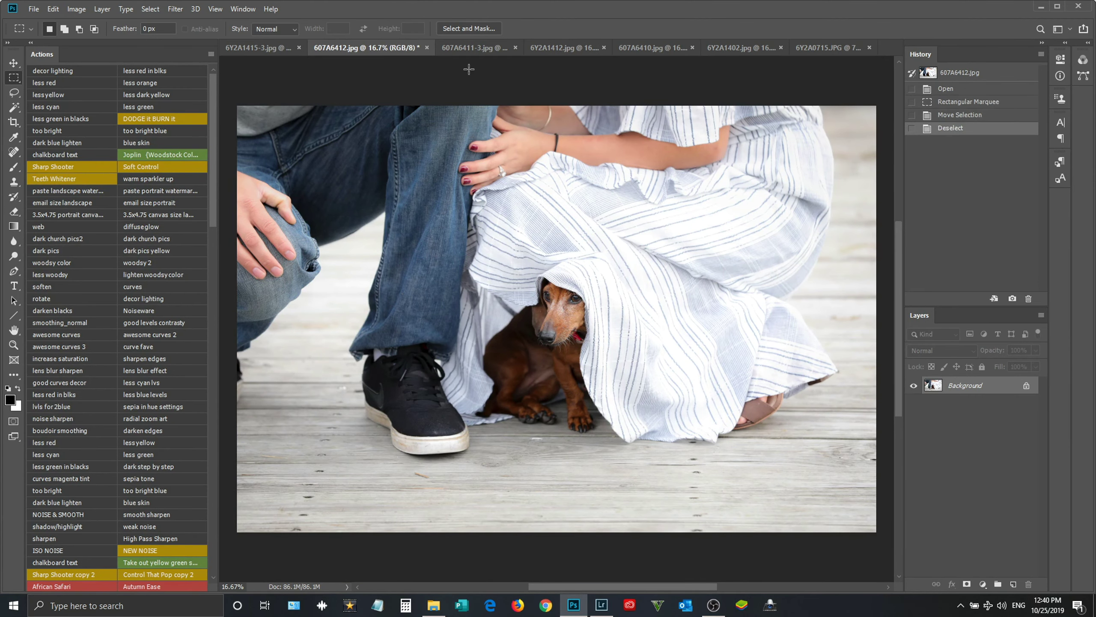
Step: Paste it into the wedding photo as Layer 2, scale to about 20% under the dress, and add a mask
{"action": "left_click", "coordinate": [829, 47]}
{"action": "key", "text": "v"}
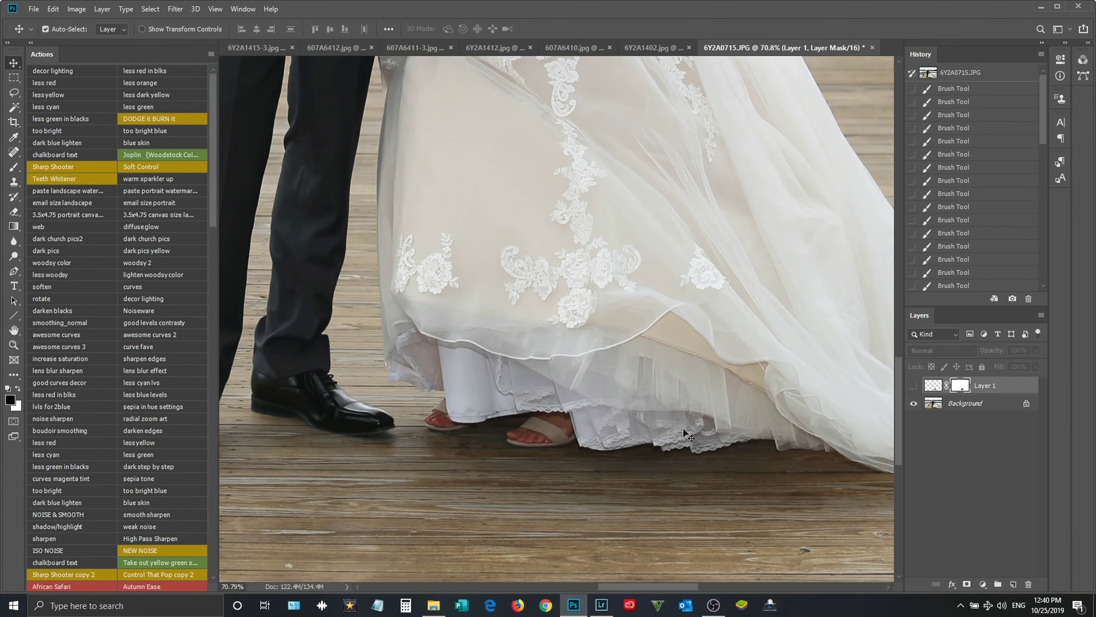
{"action": "key", "text": "ctrl+v"}
{"action": "key", "text": "ctrl+0"}
{"action": "key", "text": "ctrl+t"}
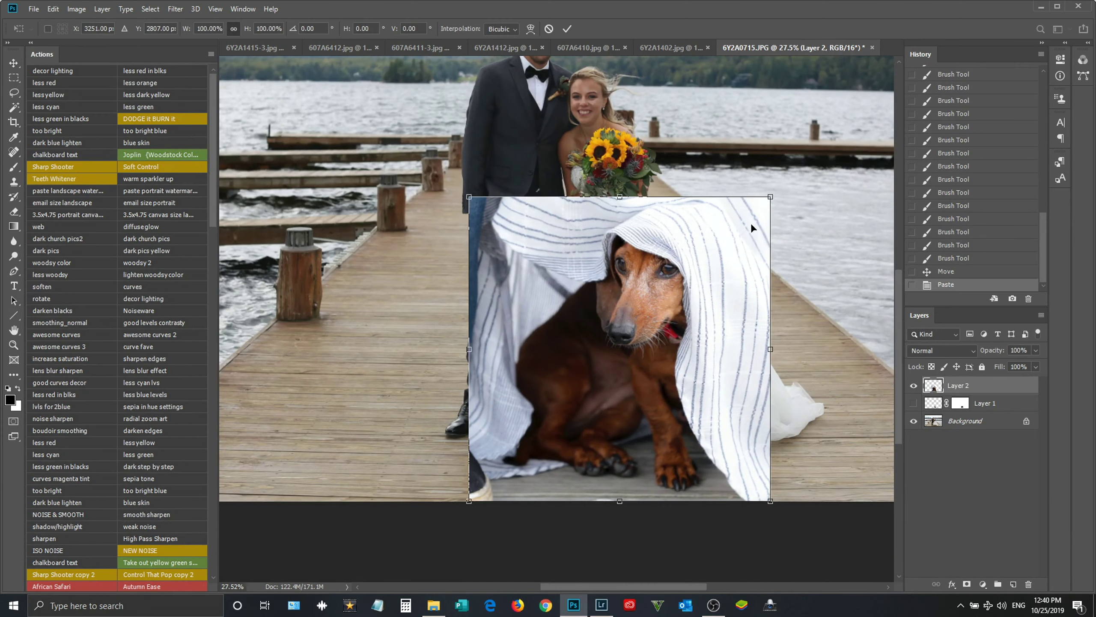
{"action": "left_click_drag", "start_coordinate": [771, 197], "coordinate": [562, 406]}
{"action": "left_click_drag", "start_coordinate": [532, 461], "coordinate": [664, 421]}
{"action": "mouse_move", "coordinate": [694, 462]}
{"action": "left_mouse_down"}
{"action": "mouse_move", "coordinate": [662, 429]}
{"action": "mouse_move", "coordinate": [679, 436]}
{"action": "left_mouse_up"}
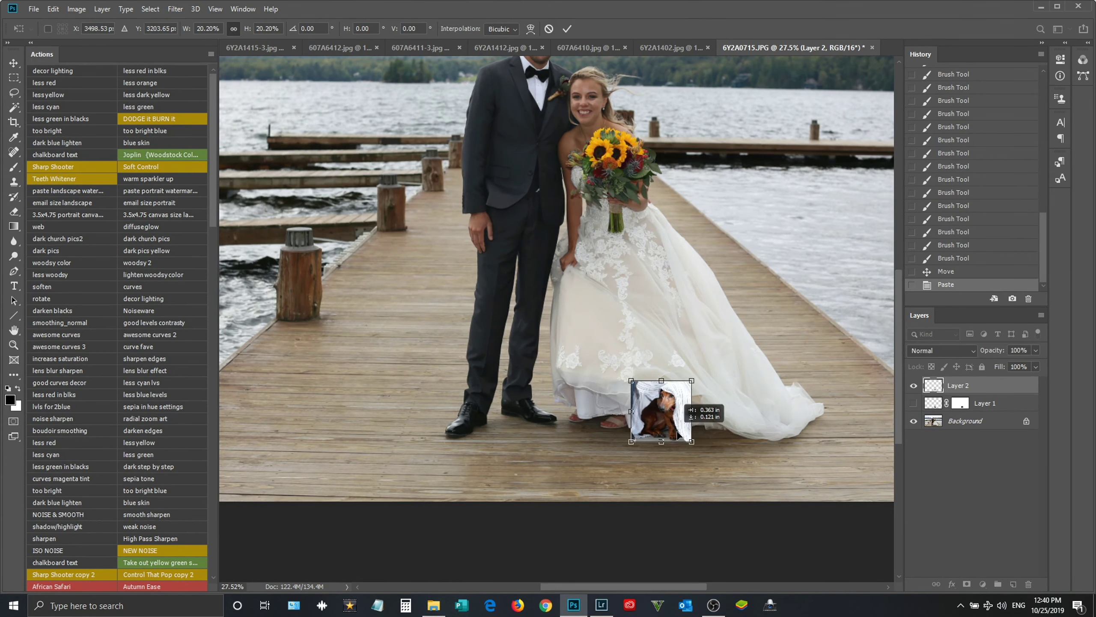
{"action": "key", "text": "Return"}
{"action": "scroll", "coordinate": [672, 423], "scroll_direction": "up", "scroll_amount": 5}
{"action": "left_click_drag", "start_coordinate": [689, 418], "coordinate": [700, 411]}
{"action": "left_click", "coordinate": [967, 584]}
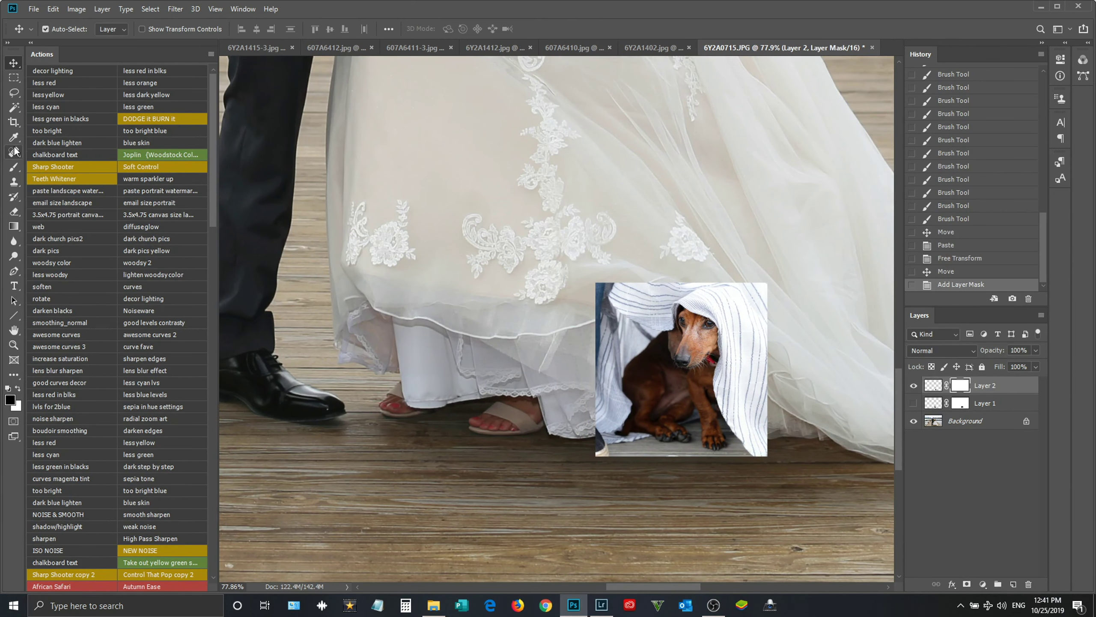
Step: Mask away Layer 2's top-left photo edges and the striped and white towel near the paw
{"action": "left_click", "coordinate": [13, 166]}
{"action": "mouse_move", "coordinate": [742, 275]}
{"action": "left_mouse_down"}
{"action": "mouse_move", "coordinate": [661, 257]}
{"action": "mouse_move", "coordinate": [578, 326]}
{"action": "mouse_move", "coordinate": [602, 453]}
{"action": "mouse_move", "coordinate": [649, 470]}
{"action": "mouse_move", "coordinate": [778, 465]}
{"action": "mouse_move", "coordinate": [773, 376]}
{"action": "left_mouse_up"}
{"action": "scroll", "coordinate": [773, 376], "scroll_direction": "up", "scroll_amount": 3}
{"action": "right_click", "coordinate": [592, 379], "text": "alt"}
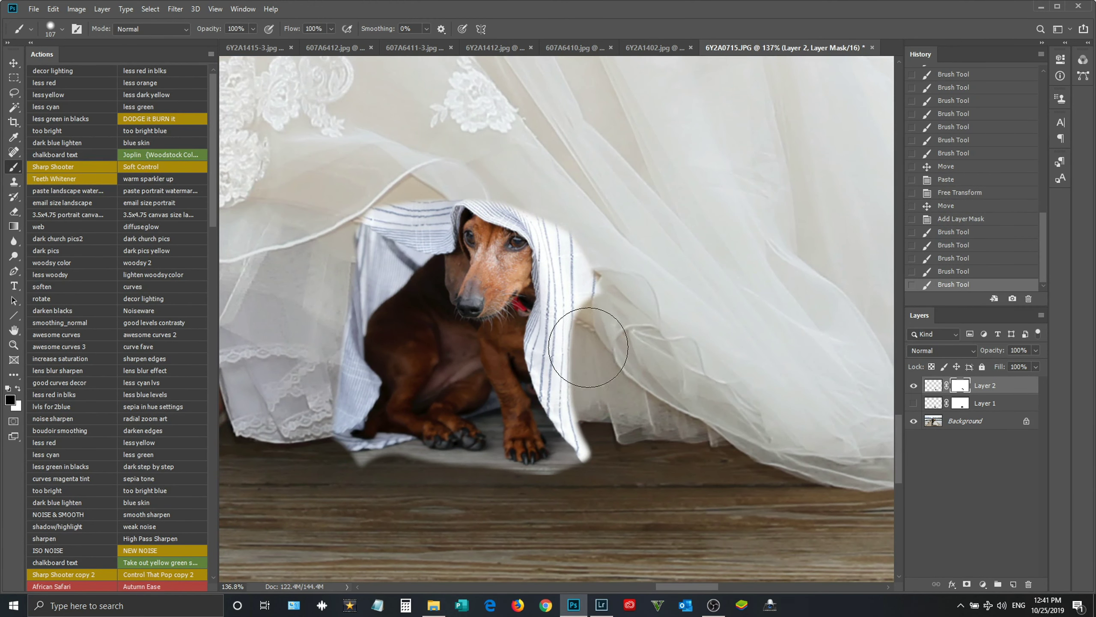
{"action": "left_click_drag", "start_coordinate": [537, 345], "coordinate": [547, 382]}
{"action": "right_click", "coordinate": [553, 379], "text": "alt"}
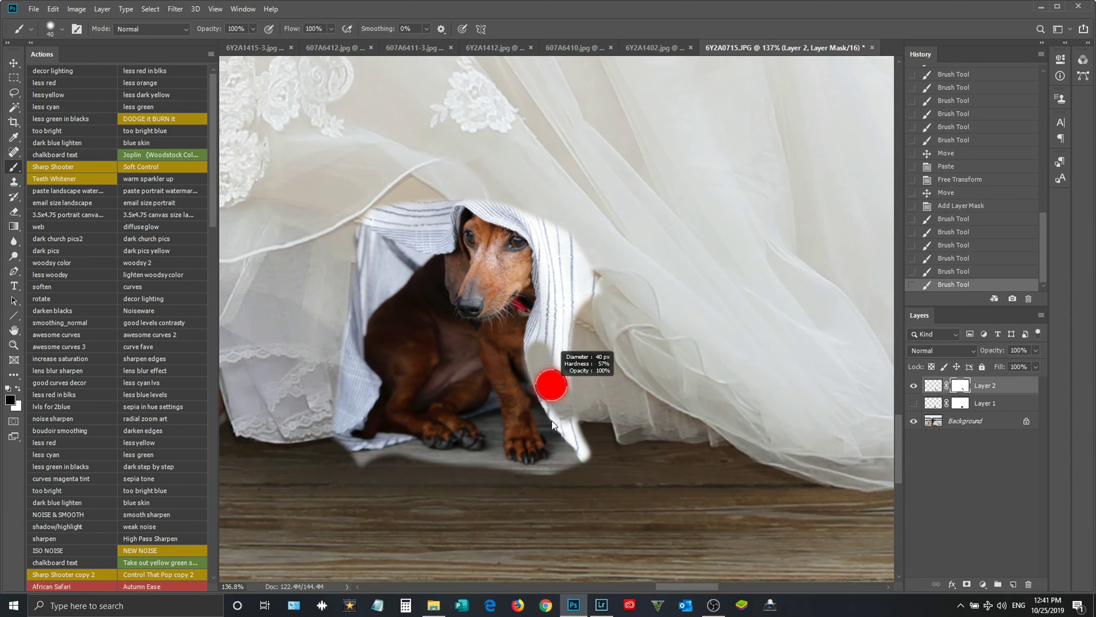
{"action": "left_click_drag", "start_coordinate": [574, 427], "coordinate": [545, 381]}
{"action": "mouse_move", "coordinate": [566, 421]}
{"action": "left_mouse_down"}
{"action": "mouse_move", "coordinate": [578, 475]}
{"action": "mouse_move", "coordinate": [558, 460]}
{"action": "mouse_move", "coordinate": [544, 474]}
{"action": "mouse_move", "coordinate": [455, 457]}
{"action": "mouse_move", "coordinate": [346, 477]}
{"action": "left_mouse_up"}
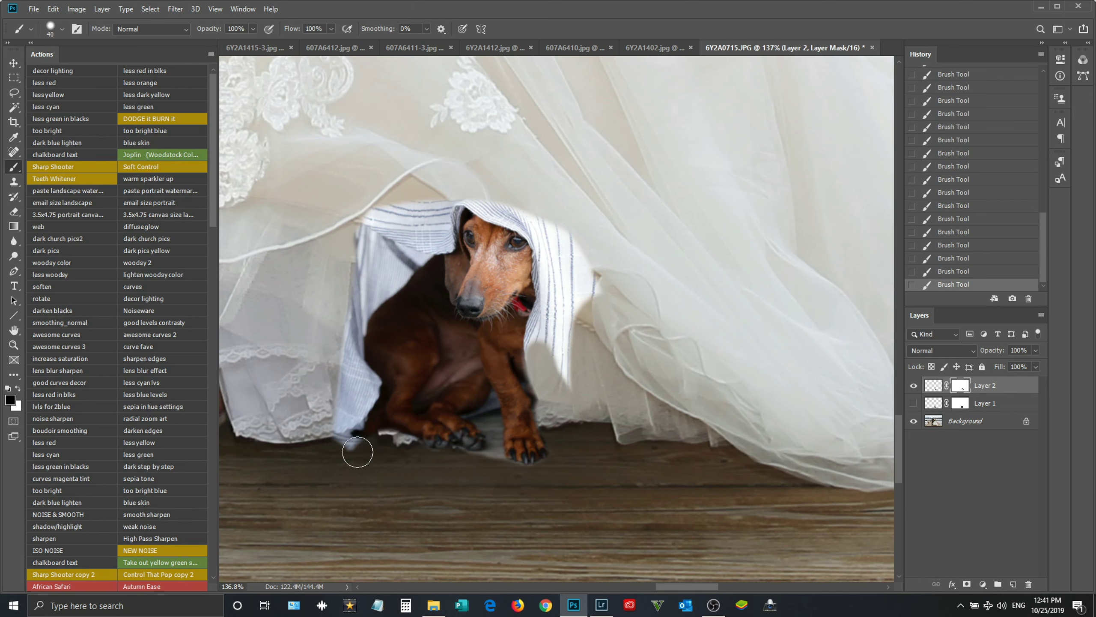
Step: Mask out the striped towel left of, above and on the dog's head; set brush opacity to 36%
{"action": "mouse_move", "coordinate": [343, 413]}
{"action": "left_mouse_down"}
{"action": "mouse_move", "coordinate": [359, 389]}
{"action": "mouse_move", "coordinate": [345, 379]}
{"action": "mouse_move", "coordinate": [343, 328]}
{"action": "mouse_move", "coordinate": [362, 294]}
{"action": "mouse_move", "coordinate": [354, 261]}
{"action": "left_mouse_up"}
{"action": "mouse_move", "coordinate": [390, 204]}
{"action": "left_mouse_down"}
{"action": "mouse_move", "coordinate": [431, 238]}
{"action": "mouse_move", "coordinate": [408, 227]}
{"action": "mouse_move", "coordinate": [375, 291]}
{"action": "left_mouse_up"}
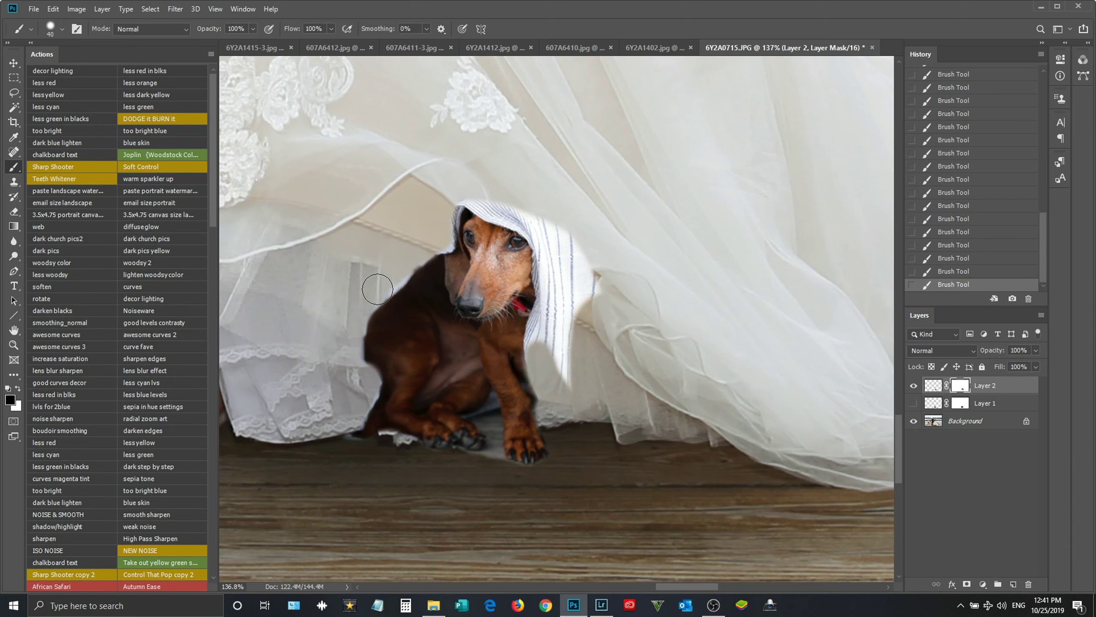
{"action": "mouse_move", "coordinate": [486, 203]}
{"action": "left_mouse_down"}
{"action": "mouse_move", "coordinate": [537, 233]}
{"action": "mouse_move", "coordinate": [582, 308]}
{"action": "mouse_move", "coordinate": [538, 349]}
{"action": "left_mouse_up"}
{"action": "scroll", "coordinate": [545, 317], "scroll_direction": "up", "scroll_amount": 1}
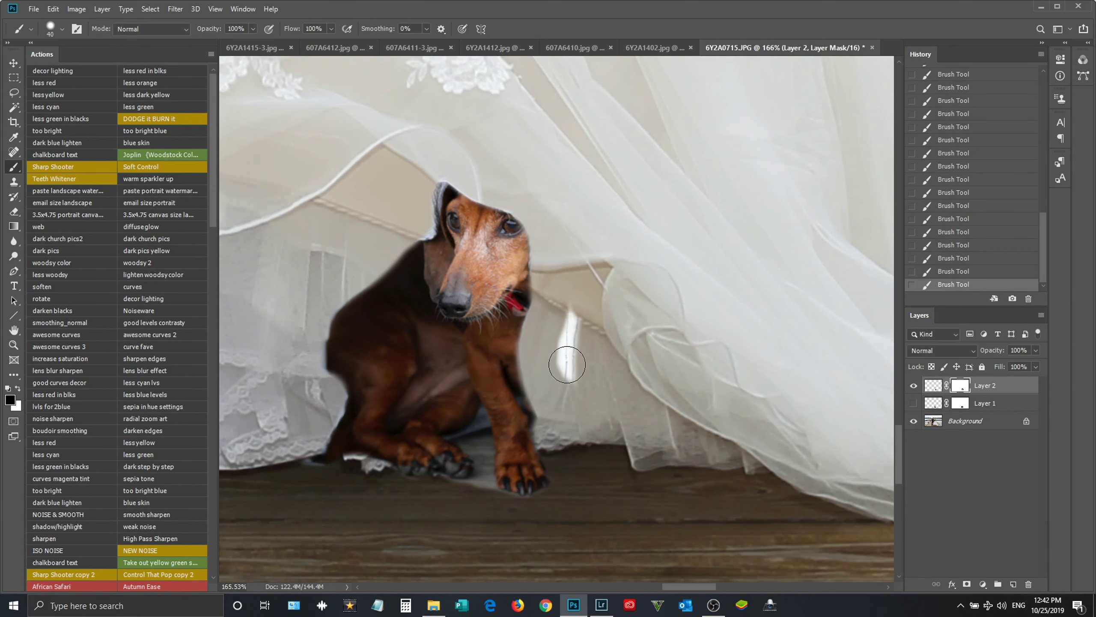
{"action": "left_click_drag", "start_coordinate": [562, 404], "coordinate": [566, 311]}
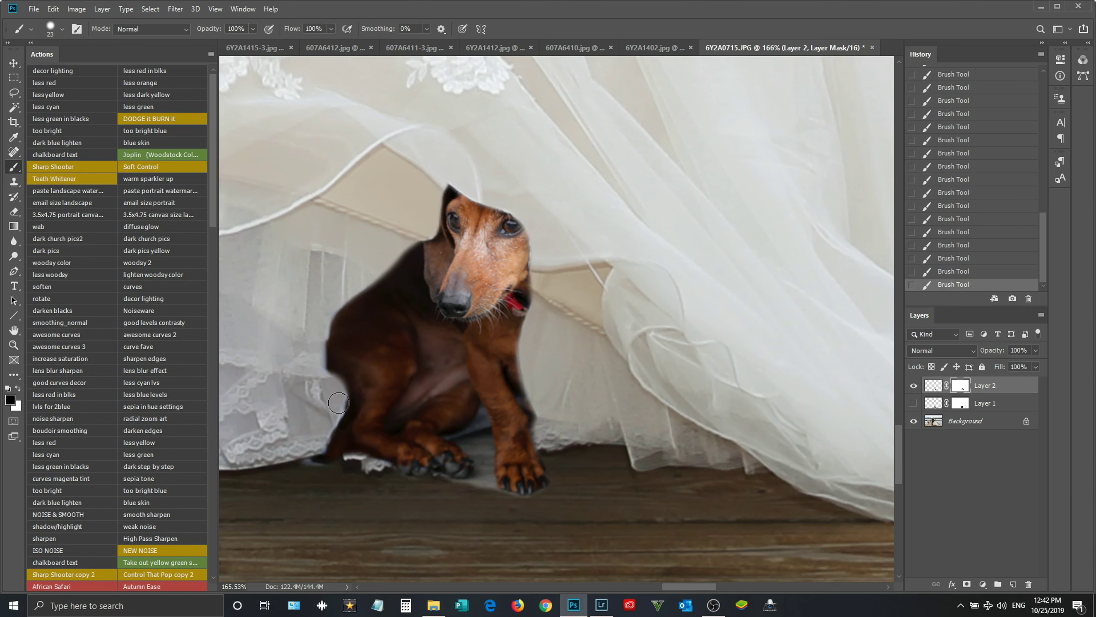
{"action": "left_click_drag", "start_coordinate": [219, 45], "coordinate": [220, 45]}
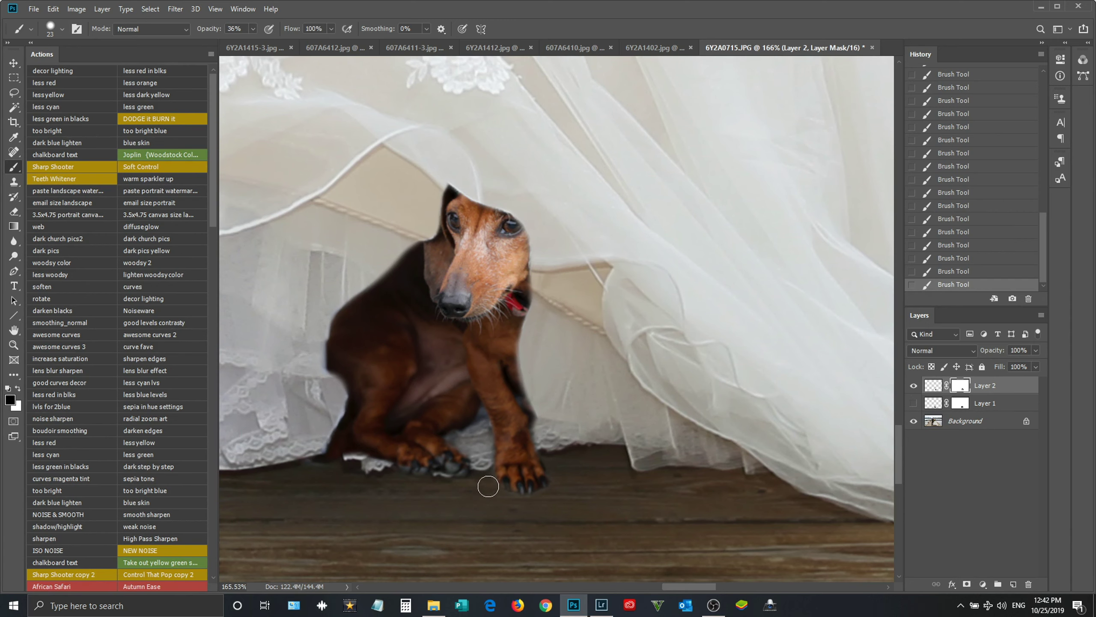
Step: Move the dog further left under the dress hem
{"action": "key", "text": "v"}
{"action": "scroll", "coordinate": [555, 336], "scroll_direction": "down", "scroll_amount": 3}
{"action": "mouse_move", "coordinate": [506, 386]}
{"action": "left_mouse_down"}
{"action": "mouse_move", "coordinate": [415, 360]}
{"action": "mouse_move", "coordinate": [418, 382]}
{"action": "left_mouse_up"}
{"action": "scroll", "coordinate": [412, 364], "scroll_direction": "down", "scroll_amount": 1}
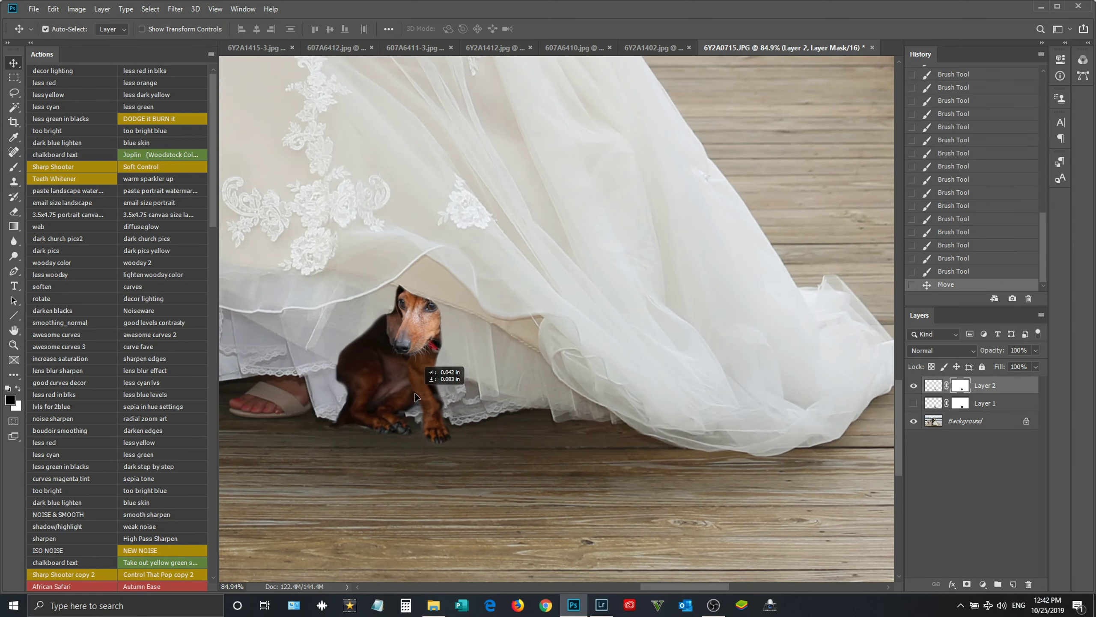
Step: Close the 607A6412, 607A6411-3, 6Y2A1412 and 6Y2A1415-3 photos
{"action": "left_click", "coordinate": [372, 48]}
{"action": "left_click", "coordinate": [495, 228]}
{"action": "left_click", "coordinate": [647, 45]}
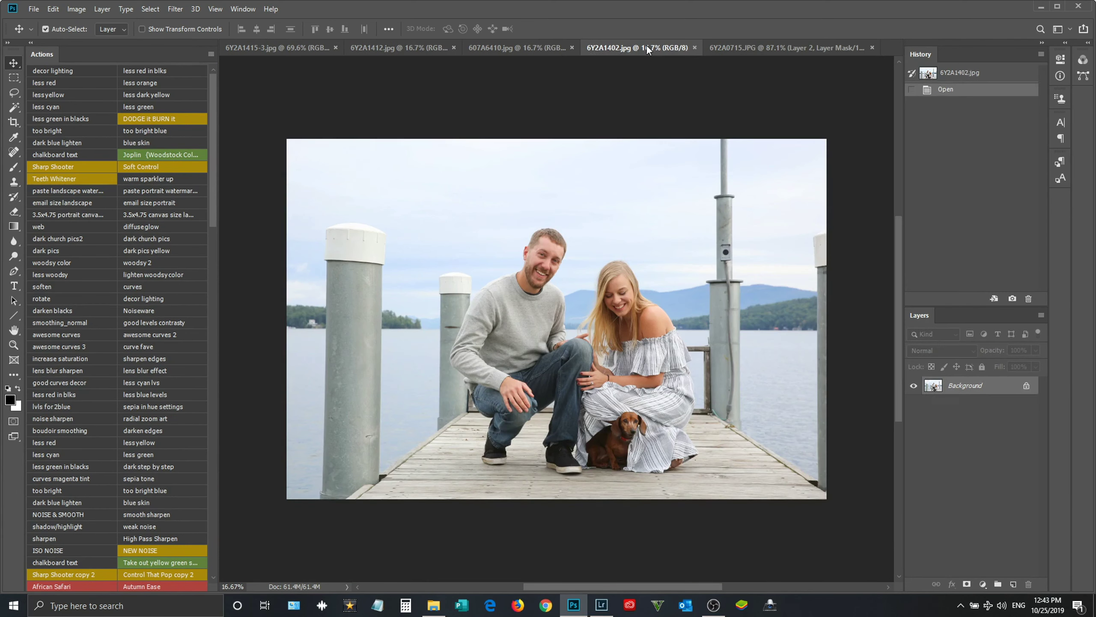
{"action": "left_click", "coordinate": [543, 46]}
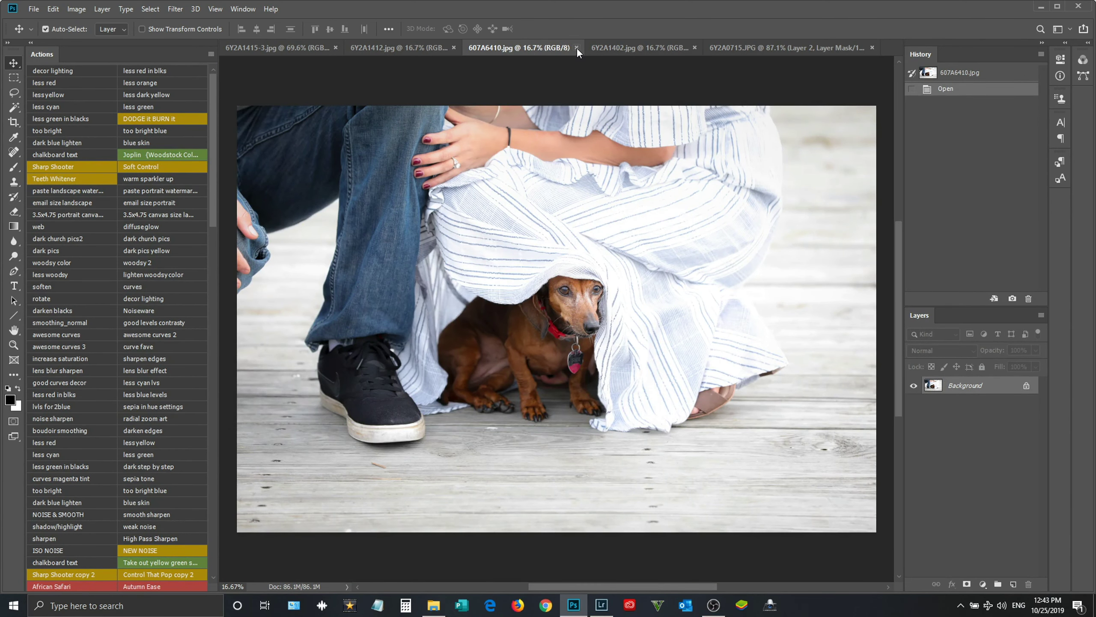
{"action": "left_click", "coordinate": [405, 45]}
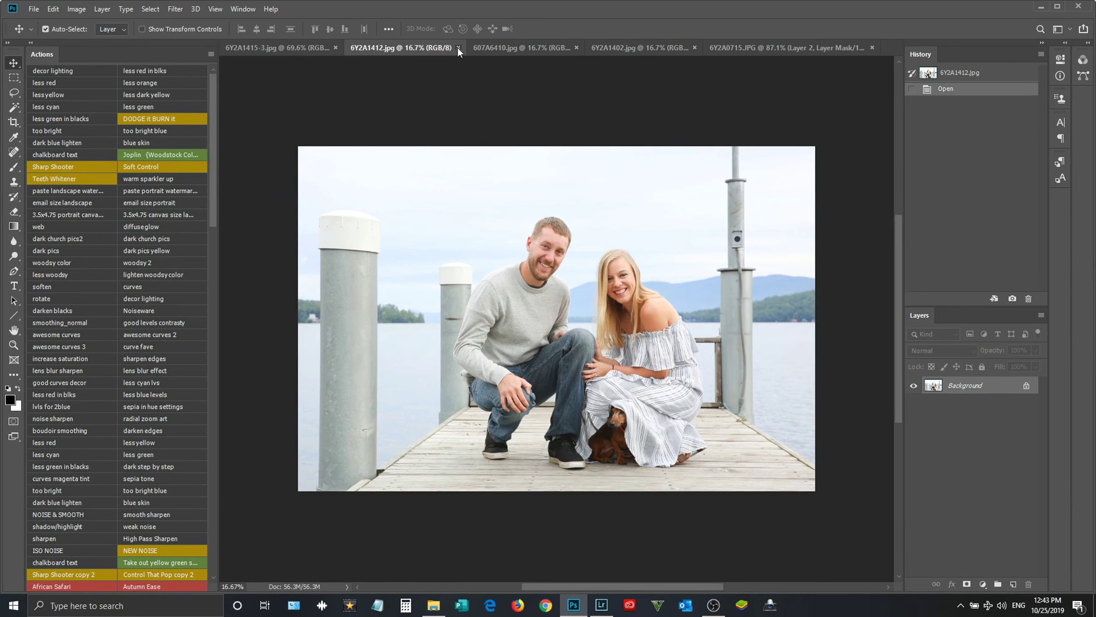
{"action": "left_click", "coordinate": [458, 47]}
{"action": "left_click", "coordinate": [336, 47]}
{"action": "left_click", "coordinate": [411, 48]}
{"action": "key", "text": "m"}
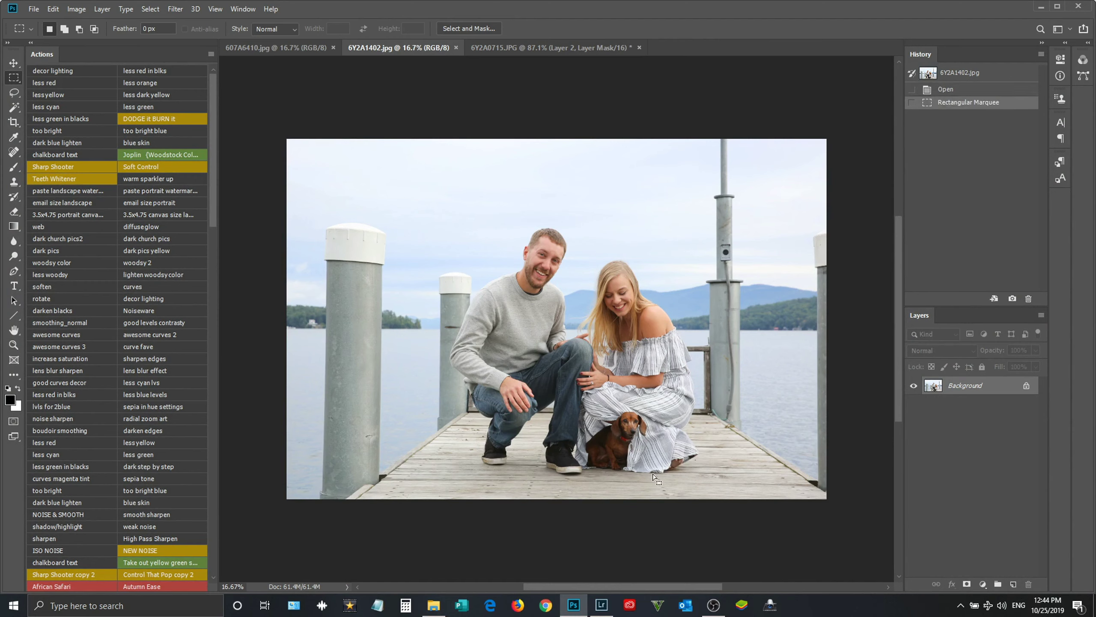
Step: Hide the previous dog layer and paste the copied dog as Layer 3, scaled to 77% under the hem
{"action": "left_click", "coordinate": [550, 47]}
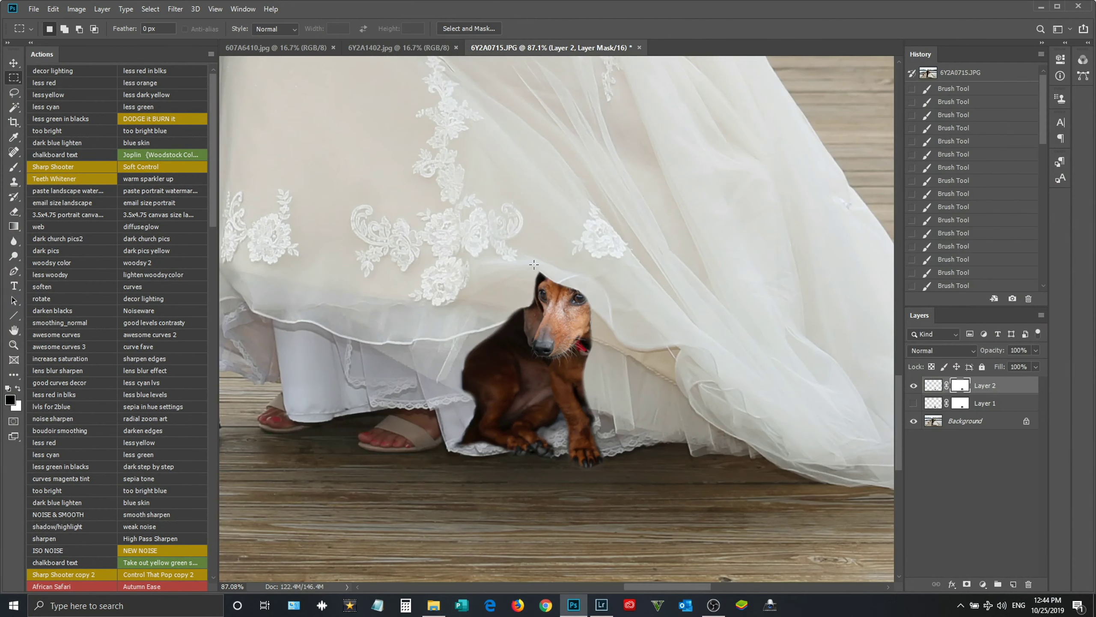
{"action": "left_click", "coordinate": [13, 63]}
{"action": "left_click", "coordinate": [914, 385]}
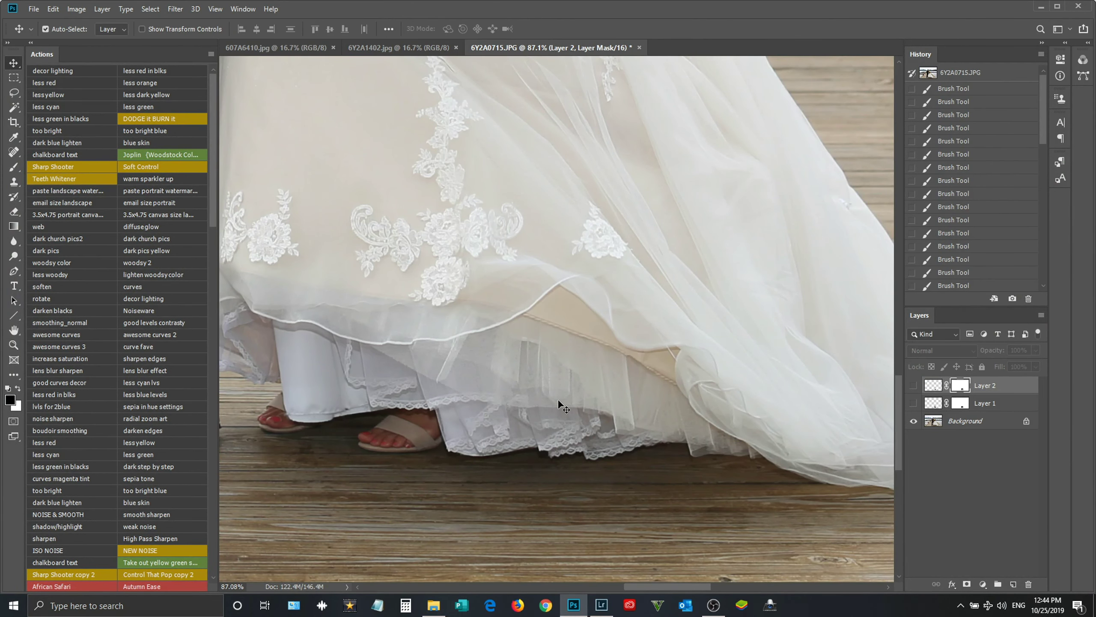
{"action": "key", "text": "ctrl+v"}
{"action": "key", "text": "ctrl+t"}
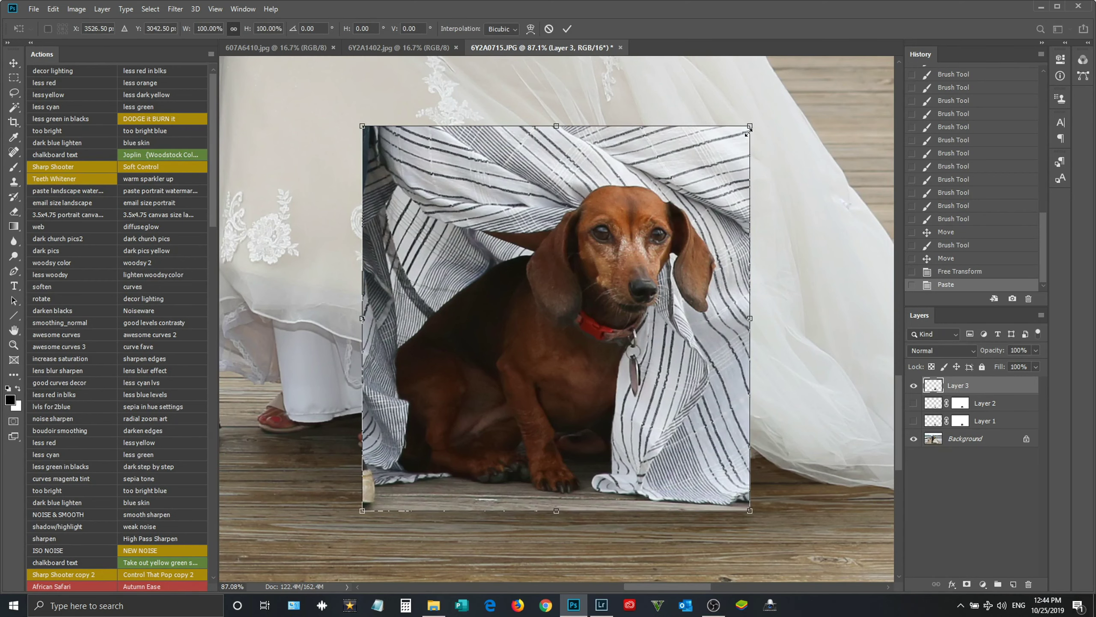
{"action": "left_click_drag", "start_coordinate": [748, 130], "coordinate": [662, 214]}
{"action": "left_click_drag", "start_coordinate": [535, 411], "coordinate": [535, 367]}
{"action": "left_click_drag", "start_coordinate": [642, 453], "coordinate": [666, 470]}
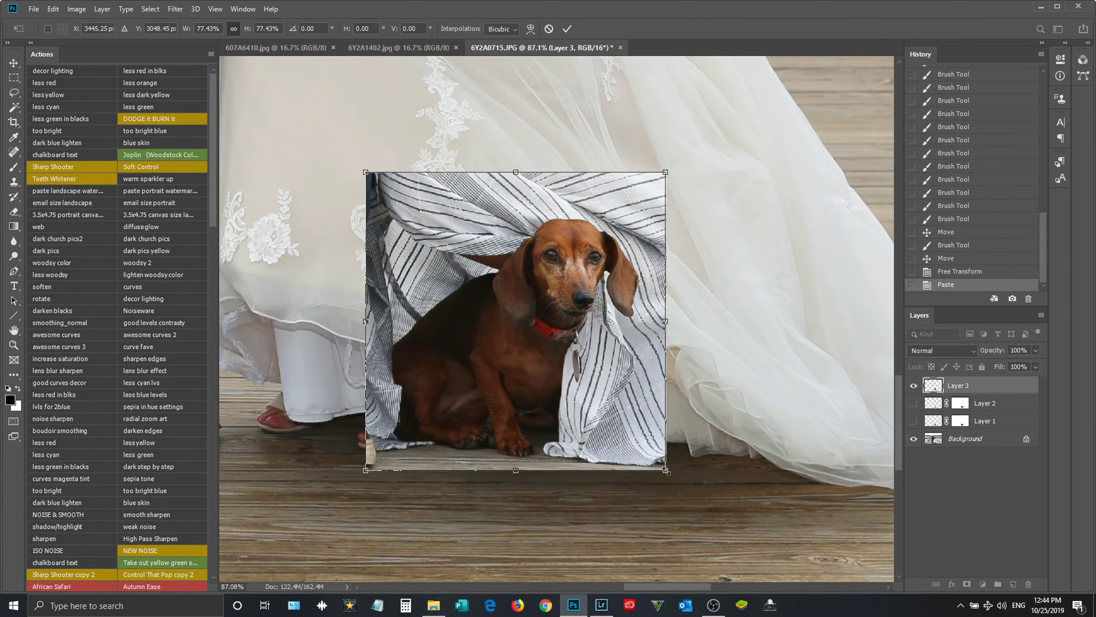
{"action": "left_click_drag", "start_coordinate": [641, 436], "coordinate": [672, 458]}
{"action": "key", "text": "Return"}
Step: Close the 607A6410 and 6Y2A1402 photos
{"action": "left_click", "coordinate": [290, 48]}
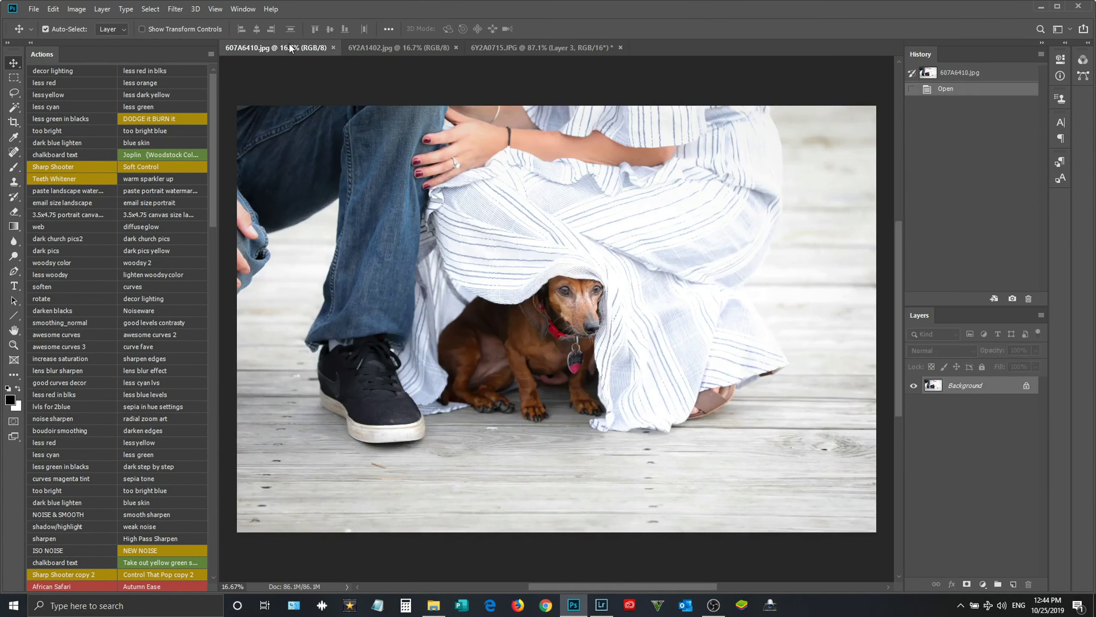
{"action": "left_click", "coordinate": [335, 48]}
{"action": "left_click", "coordinate": [301, 47]}
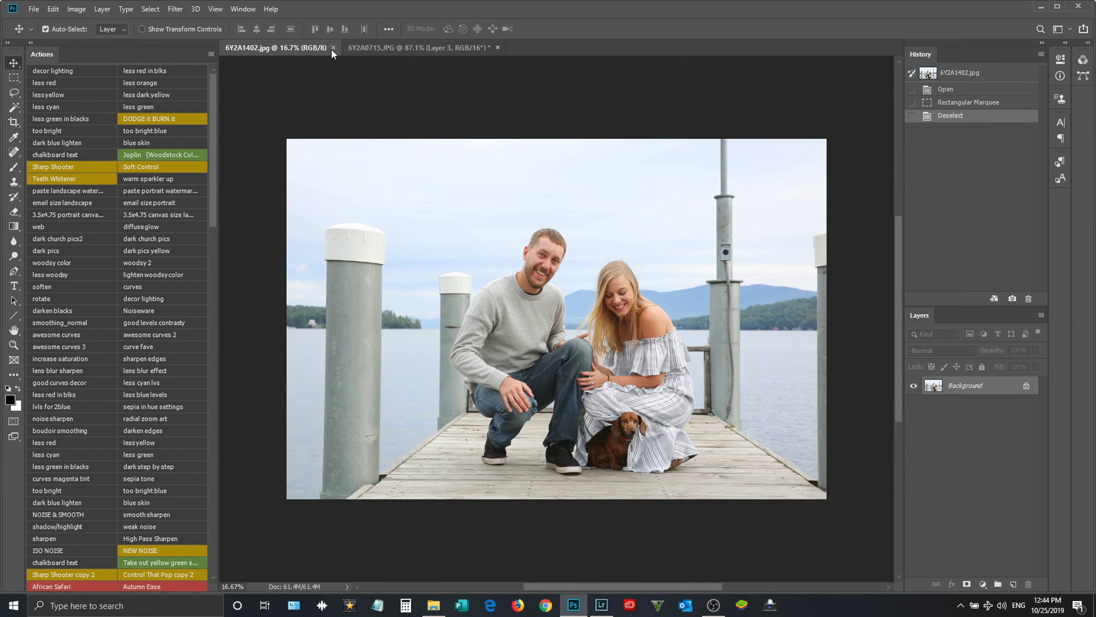
{"action": "left_click", "coordinate": [333, 47]}
Step: Add a mask to Layer 3 and paint out the striped fabric's top, right and left edges
{"action": "left_click", "coordinate": [967, 584]}
{"action": "key", "text": "m"}
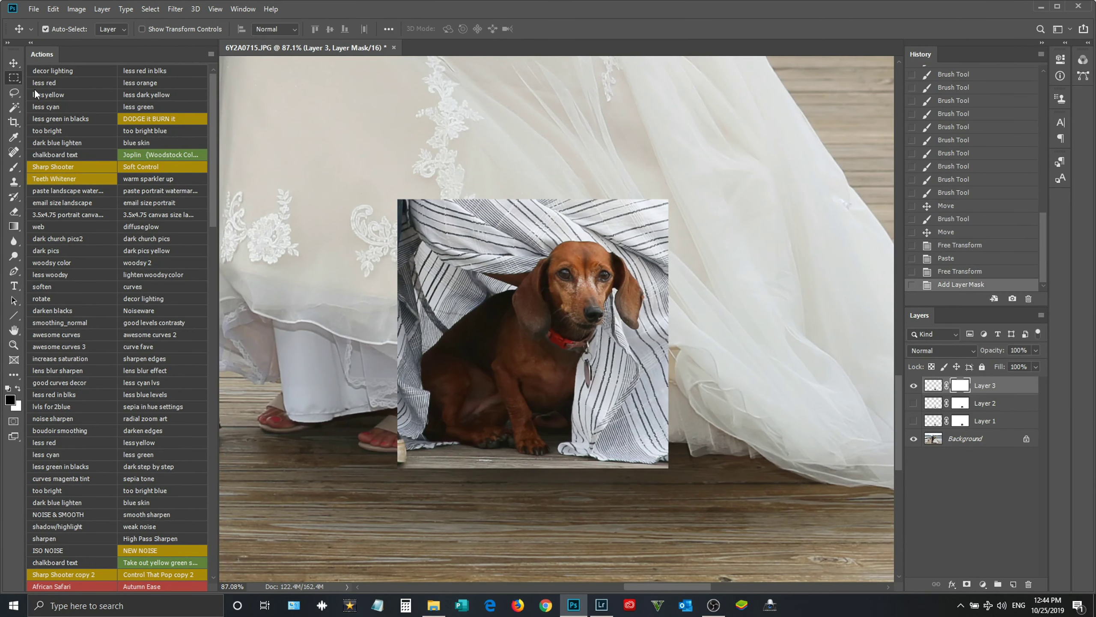
{"action": "left_click", "coordinate": [14, 167]}
{"action": "scroll", "coordinate": [612, 267], "scroll_direction": "up", "scroll_amount": 4}
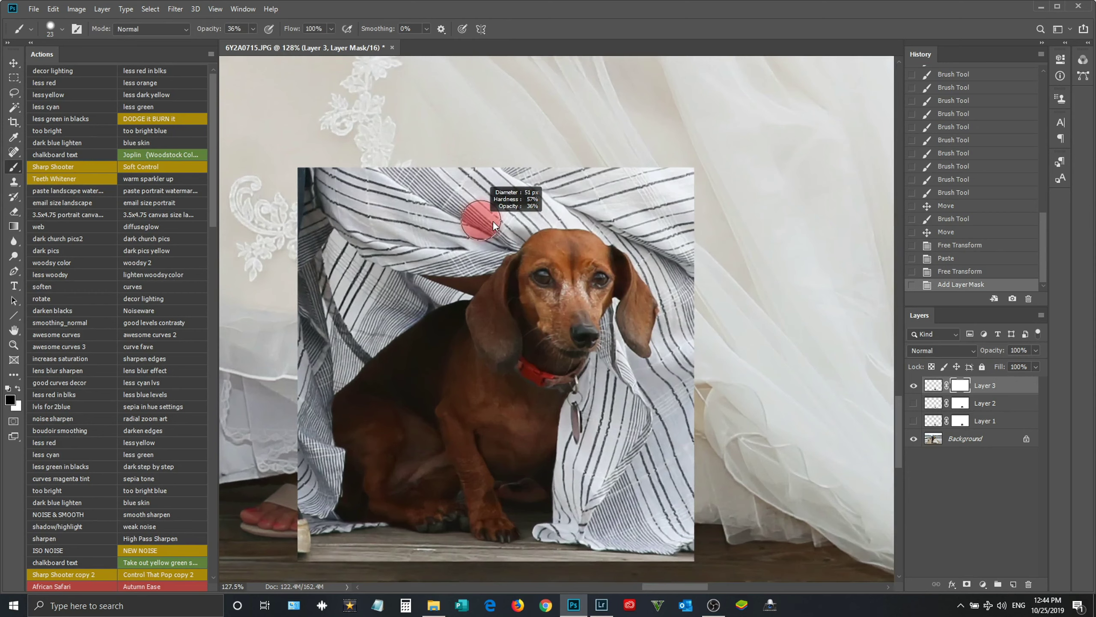
{"action": "left_click_drag", "start_coordinate": [315, 166], "coordinate": [304, 325]}
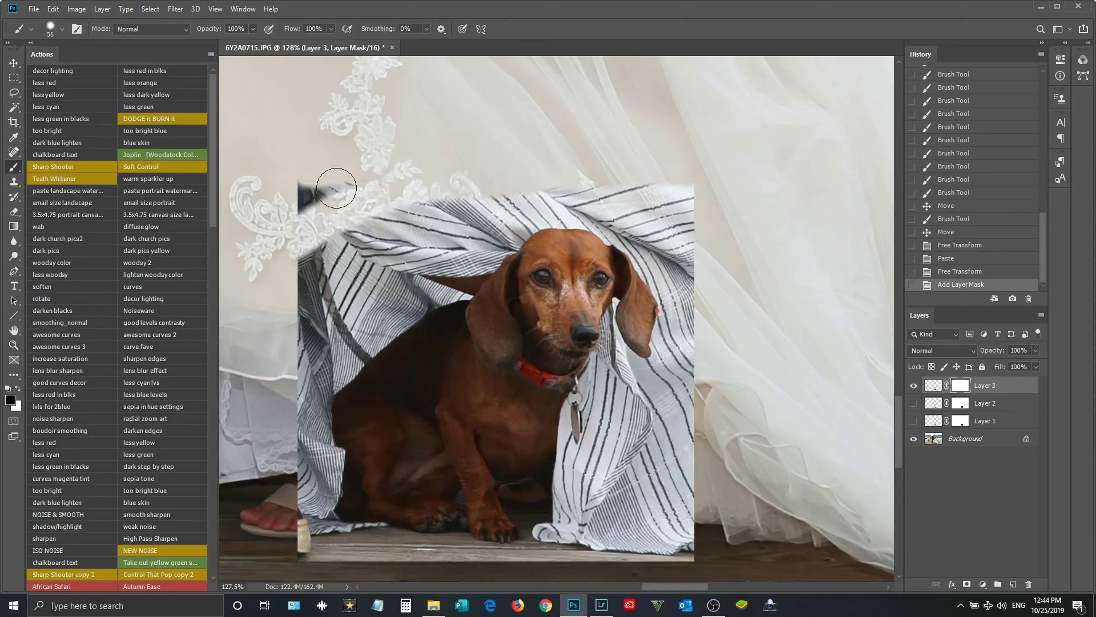
{"action": "left_click_drag", "start_coordinate": [304, 324], "coordinate": [475, 224]}
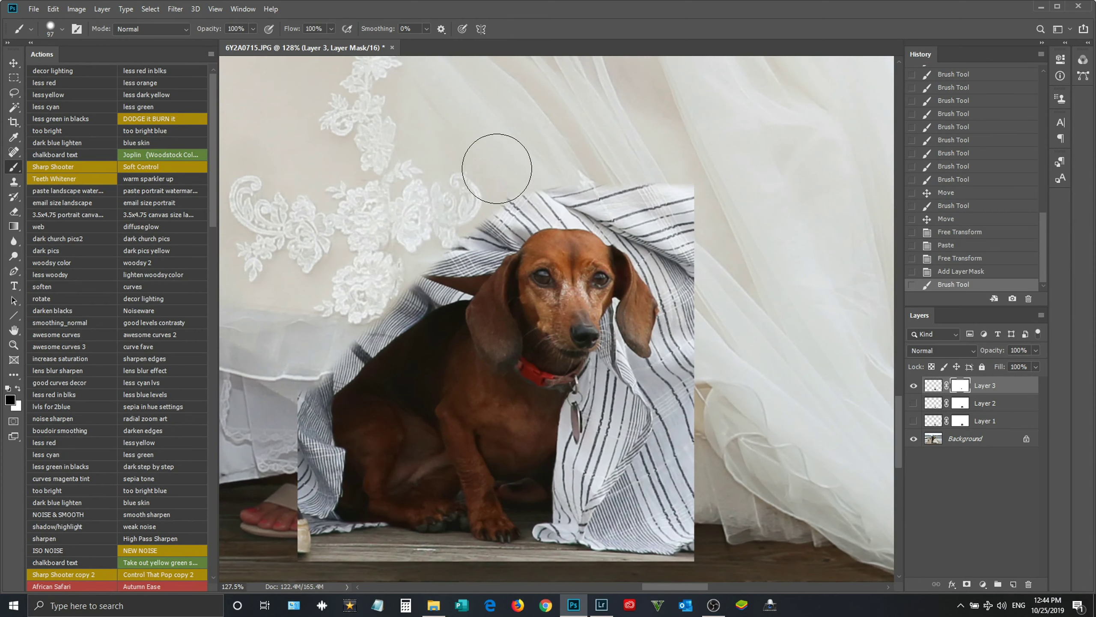
{"action": "left_click_drag", "start_coordinate": [695, 216], "coordinate": [583, 177]}
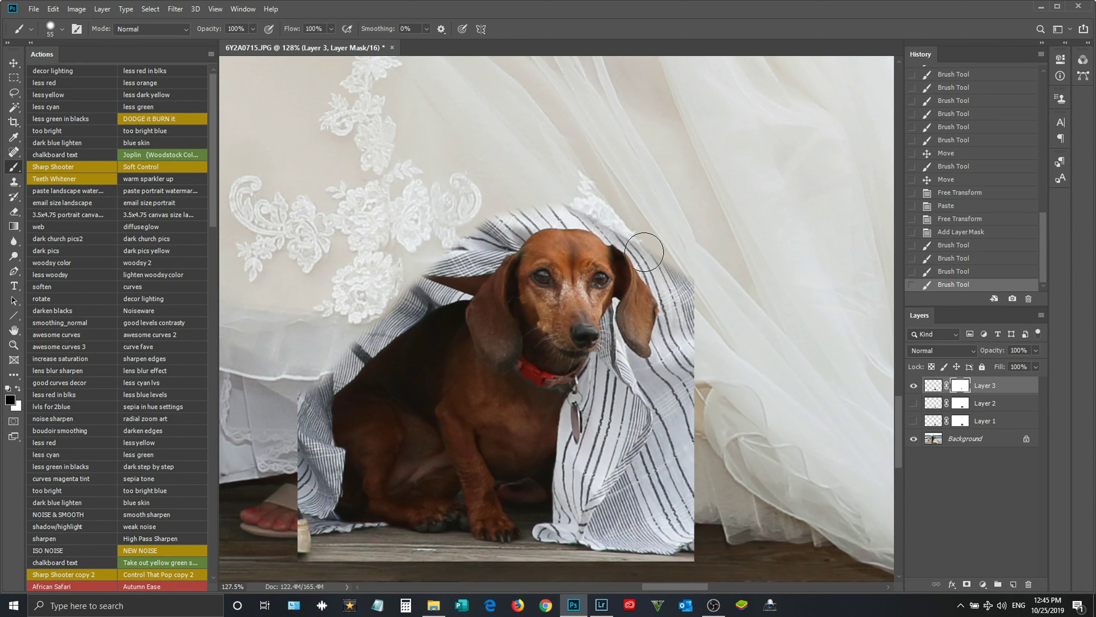
{"action": "mouse_move", "coordinate": [684, 242]}
{"action": "left_mouse_down"}
{"action": "mouse_move", "coordinate": [722, 358]}
{"action": "mouse_move", "coordinate": [719, 515]}
{"action": "mouse_move", "coordinate": [293, 560]}
{"action": "mouse_move", "coordinate": [311, 384]}
{"action": "left_mouse_up"}
{"action": "mouse_move", "coordinate": [310, 467]}
{"action": "left_mouse_down"}
{"action": "mouse_move", "coordinate": [308, 405]}
{"action": "mouse_move", "coordinate": [328, 453]}
{"action": "mouse_move", "coordinate": [298, 528]}
{"action": "left_mouse_up"}
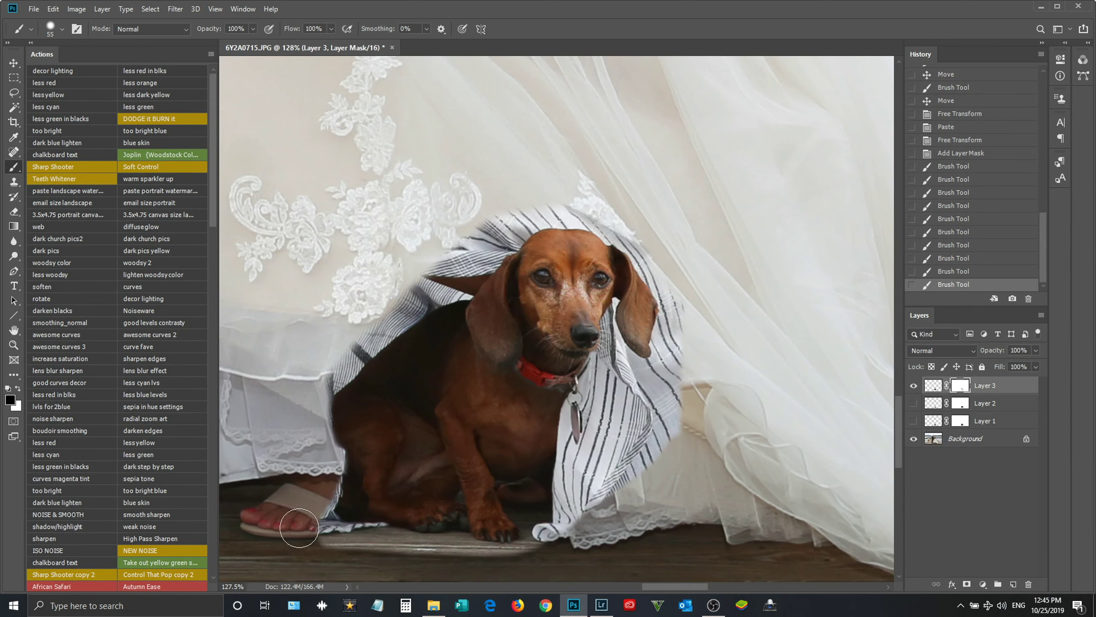
Step: With a smaller brush, mask away the fabric beside the dog's ear and below its tag
{"action": "left_click_drag", "start_coordinate": [698, 350], "coordinate": [663, 348]}
{"action": "mouse_move", "coordinate": [676, 296]}
{"action": "left_mouse_down"}
{"action": "mouse_move", "coordinate": [637, 365]}
{"action": "mouse_move", "coordinate": [676, 419]}
{"action": "left_mouse_up"}
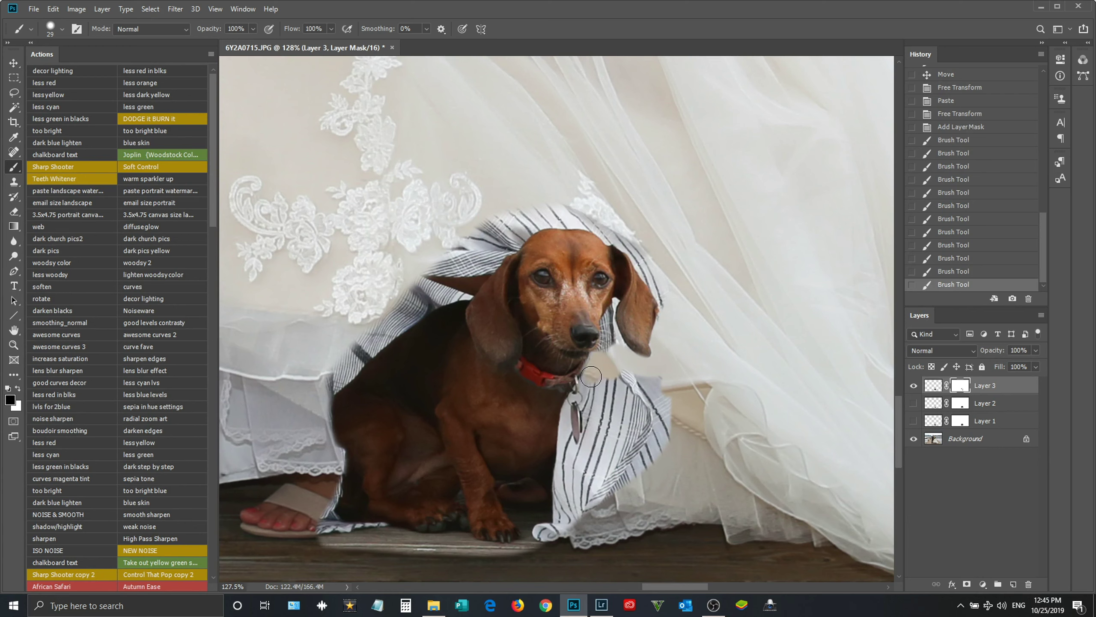
{"action": "mouse_move", "coordinate": [663, 416]}
{"action": "left_mouse_down"}
{"action": "mouse_move", "coordinate": [580, 519]}
{"action": "mouse_move", "coordinate": [560, 515]}
{"action": "mouse_move", "coordinate": [583, 475]}
{"action": "left_mouse_up"}
{"action": "scroll", "coordinate": [550, 465], "scroll_direction": "up", "scroll_amount": 1}
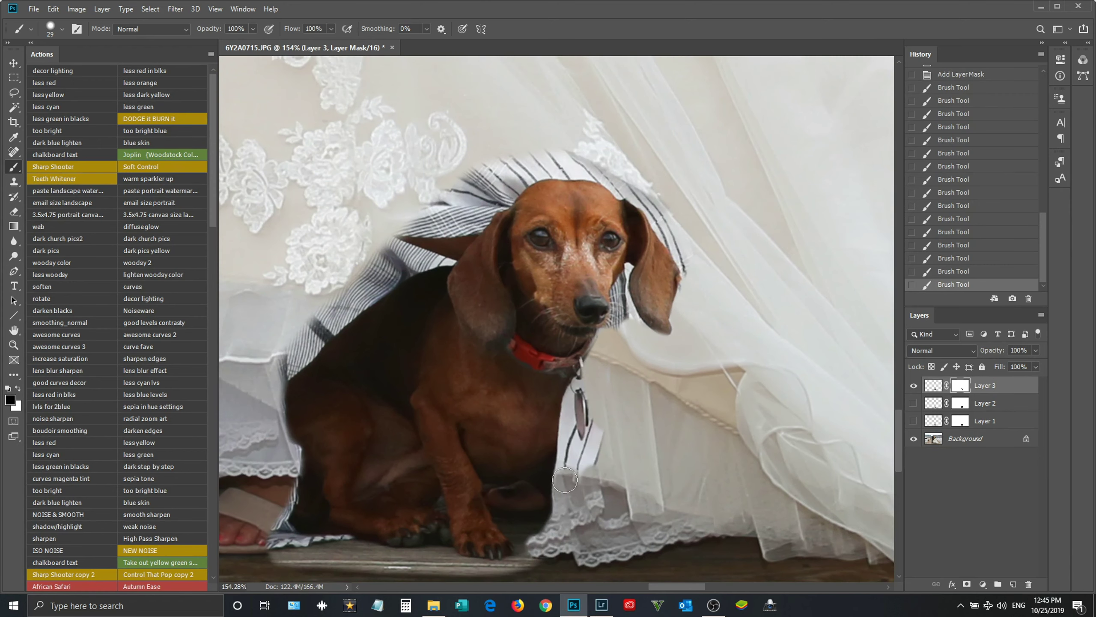
{"action": "left_click_drag", "start_coordinate": [599, 429], "coordinate": [594, 434]}
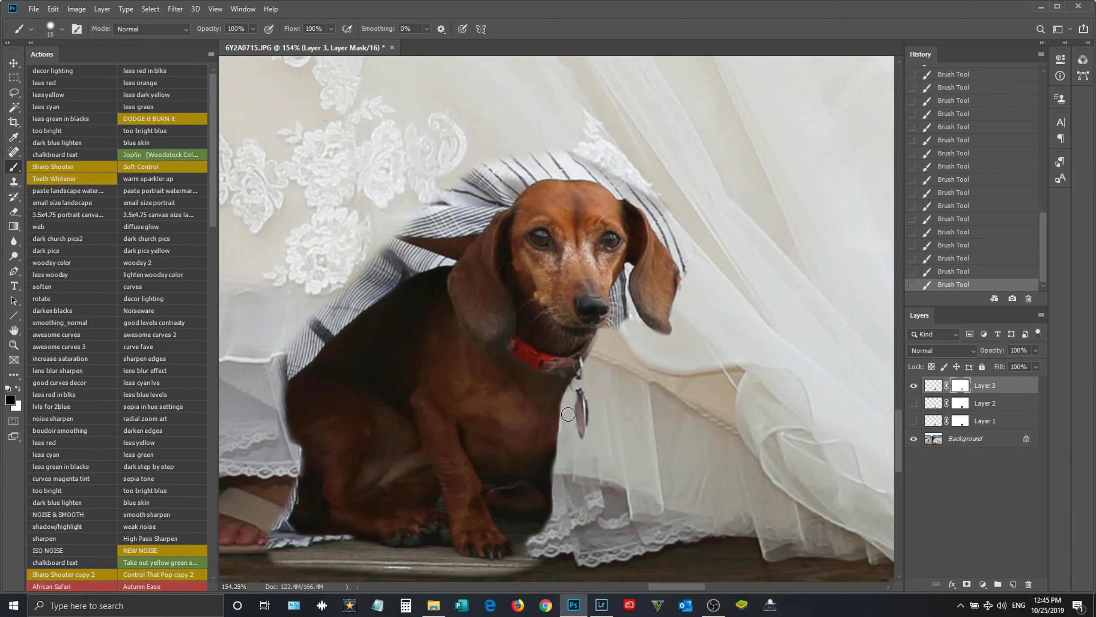
{"action": "left_click_drag", "start_coordinate": [624, 371], "coordinate": [591, 444]}
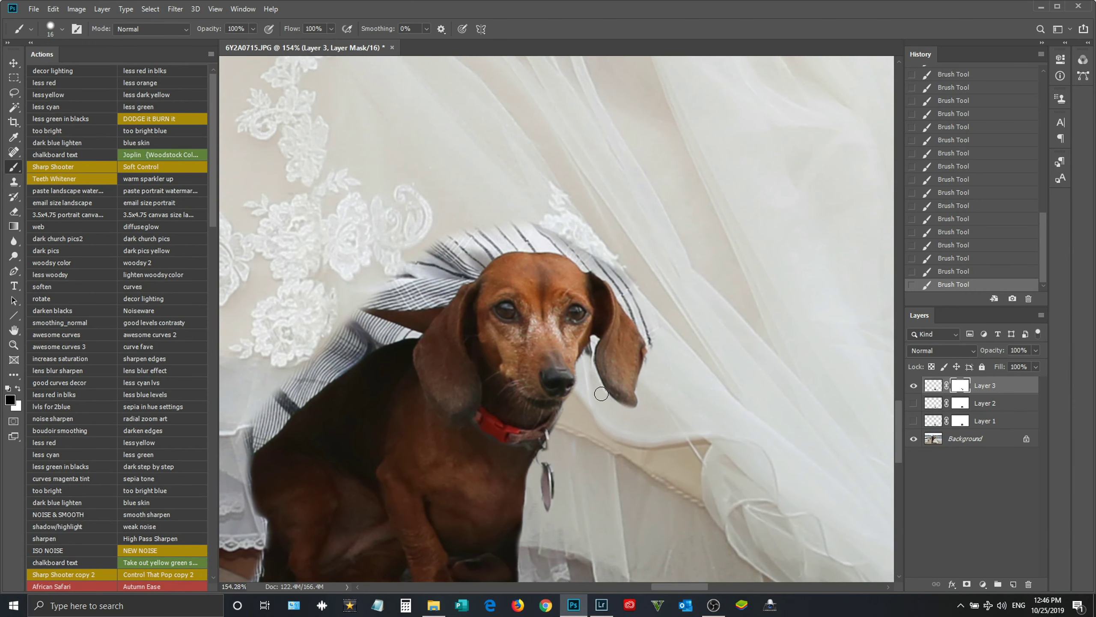
Step: Mask out the striped fabric above and left of the dog's head with a 22 px brush
{"action": "scroll", "coordinate": [602, 394], "scroll_direction": "up", "scroll_amount": 2}
{"action": "left_click_drag", "start_coordinate": [574, 380], "coordinate": [571, 379]}
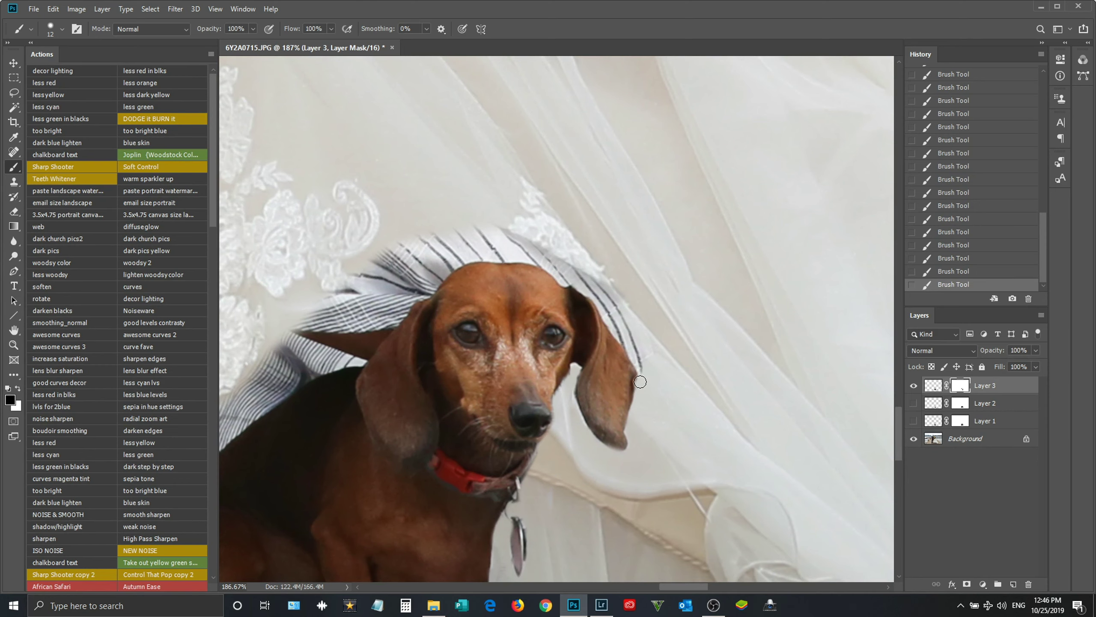
{"action": "left_click_drag", "start_coordinate": [632, 337], "coordinate": [598, 390]}
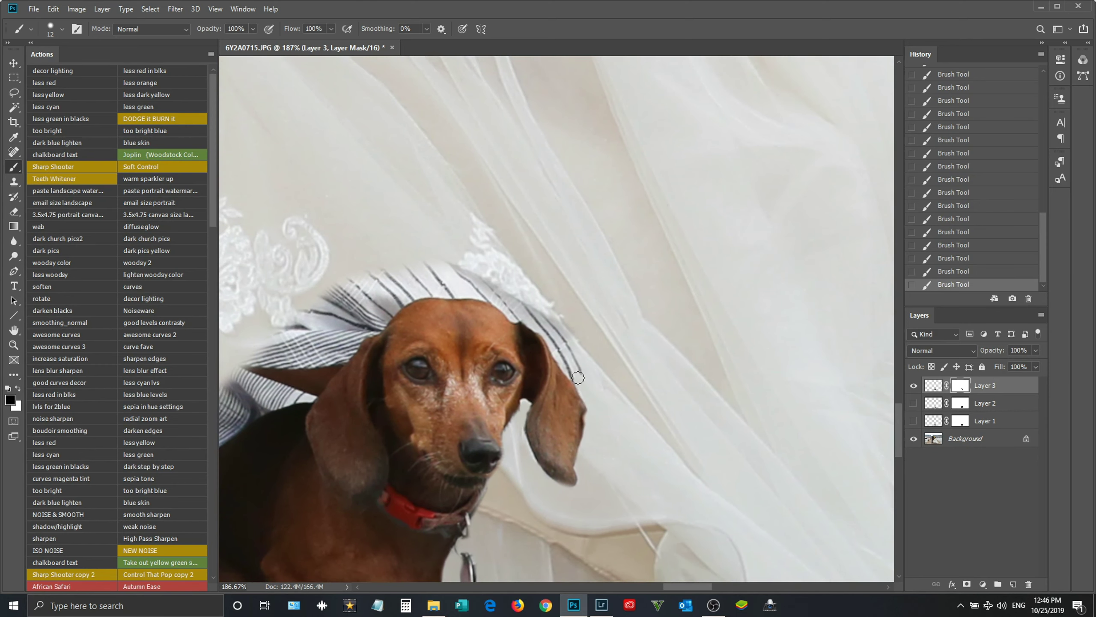
{"action": "key", "text": "bracketright"}
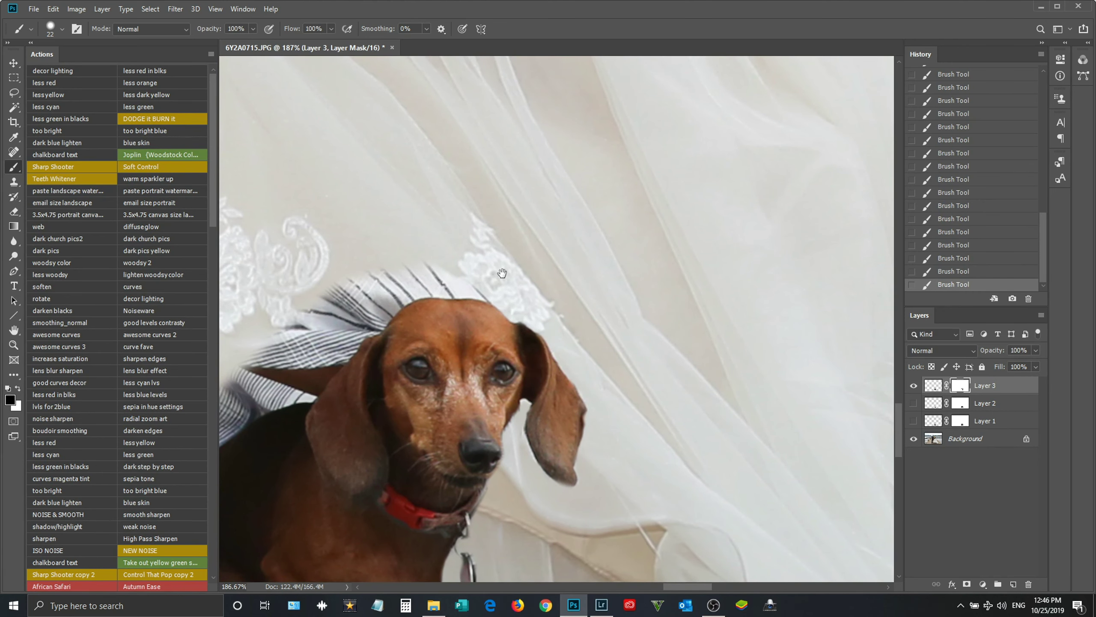
{"action": "left_click_drag", "start_coordinate": [596, 413], "coordinate": [763, 471]}
{"action": "left_click_drag", "start_coordinate": [652, 351], "coordinate": [492, 367]}
{"action": "mouse_move", "coordinate": [467, 429]}
{"action": "left_mouse_down"}
{"action": "mouse_move", "coordinate": [614, 368]}
{"action": "mouse_move", "coordinate": [628, 390]}
{"action": "mouse_move", "coordinate": [675, 316]}
{"action": "left_mouse_up"}
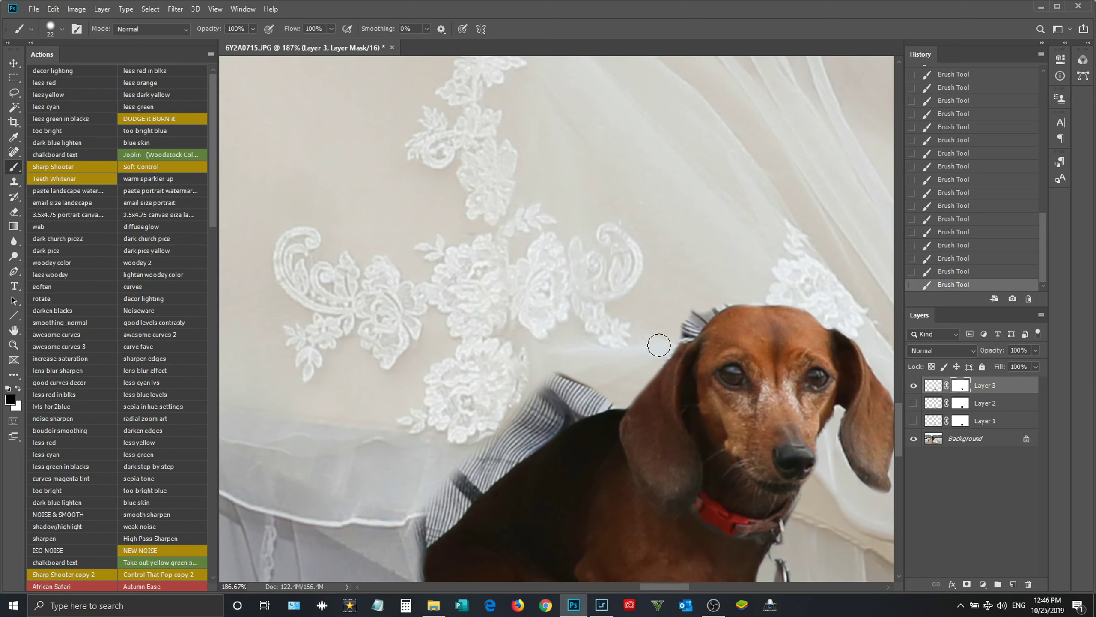
{"action": "left_click_drag", "start_coordinate": [656, 353], "coordinate": [687, 332]}
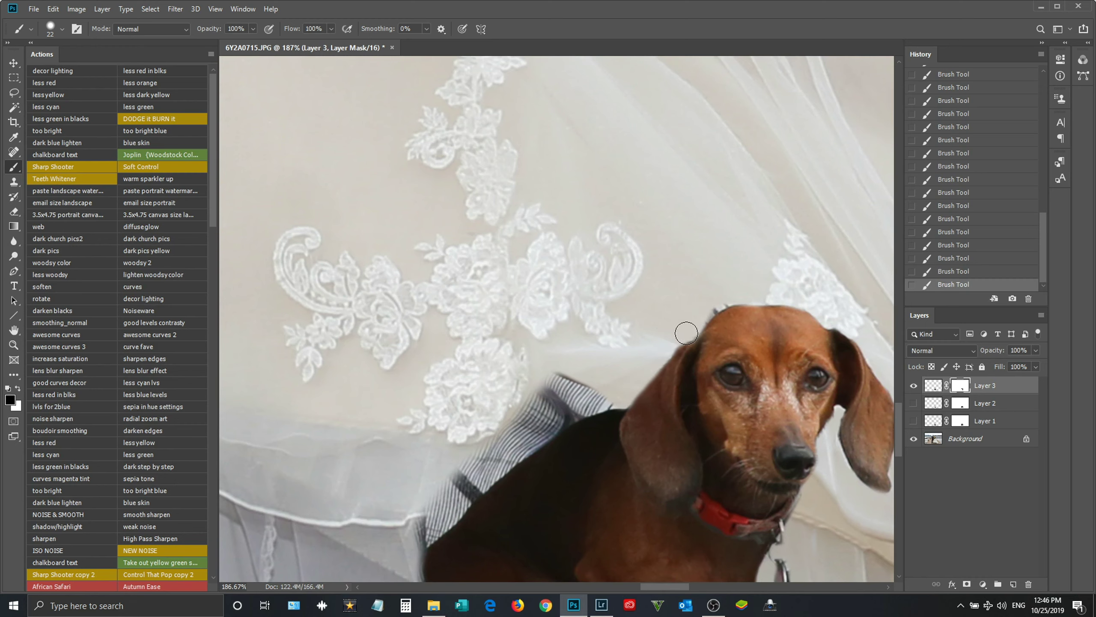
Step: Mask fabric along the dog's back and rear edge, restoring the sandal strap and lace
{"action": "key", "text": "ctrl+z"}
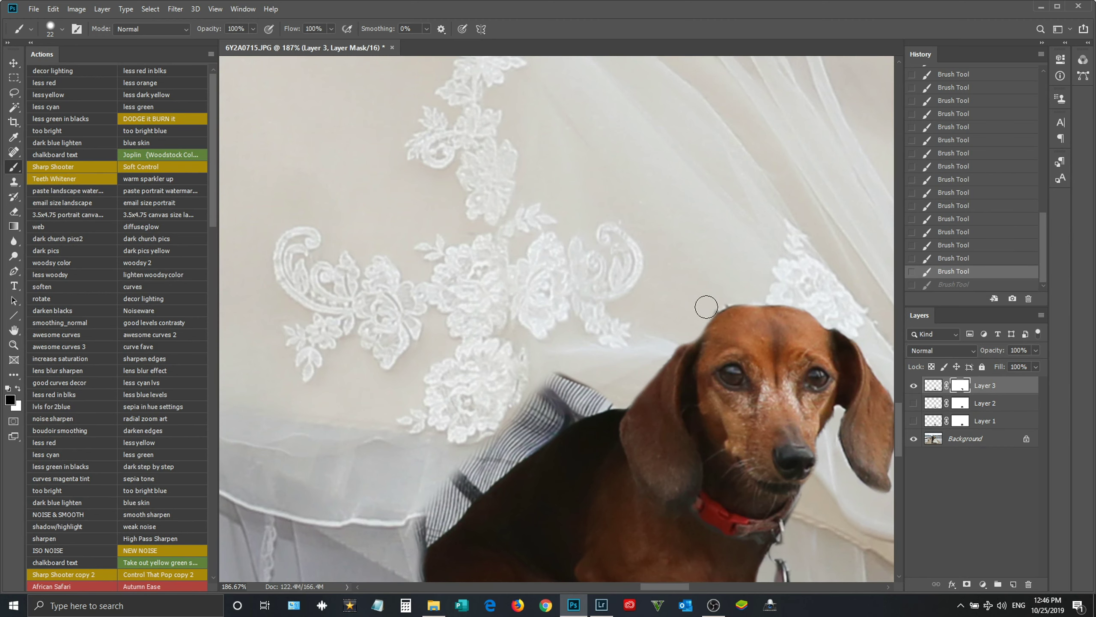
{"action": "key", "text": "ctrl+shift+z"}
{"action": "mouse_move", "coordinate": [648, 379]}
{"action": "left_mouse_down"}
{"action": "mouse_move", "coordinate": [630, 271]}
{"action": "mouse_move", "coordinate": [561, 294]}
{"action": "mouse_move", "coordinate": [531, 252]}
{"action": "mouse_move", "coordinate": [524, 306]}
{"action": "mouse_move", "coordinate": [542, 314]}
{"action": "mouse_move", "coordinate": [517, 335]}
{"action": "left_mouse_up"}
{"action": "left_click_drag", "start_coordinate": [566, 298], "coordinate": [603, 287]}
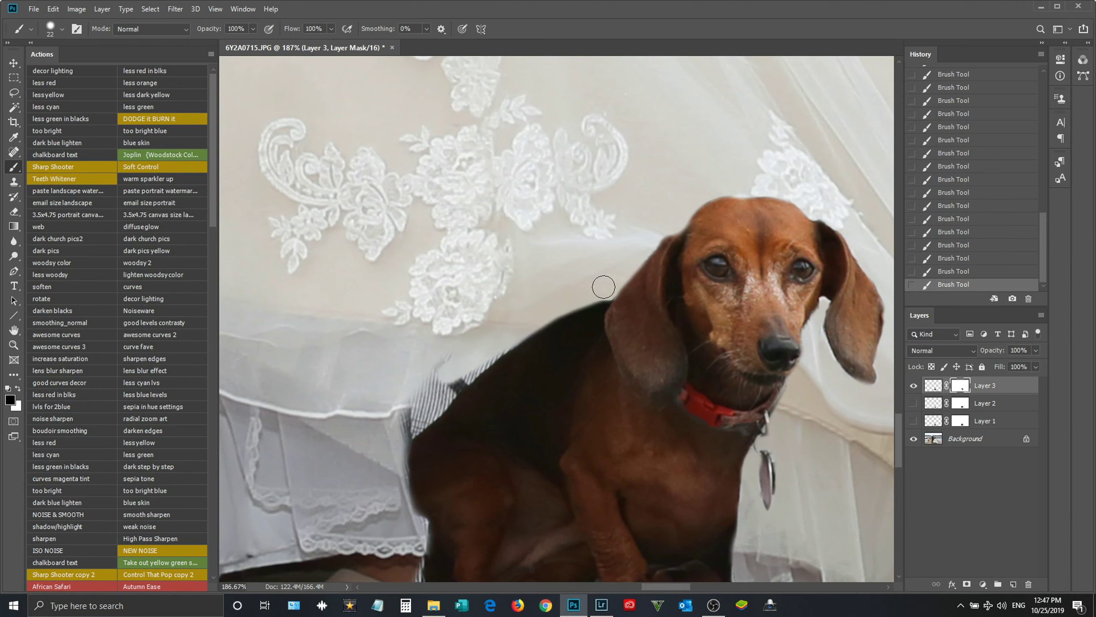
{"action": "mouse_move", "coordinate": [446, 392]}
{"action": "left_mouse_down"}
{"action": "mouse_move", "coordinate": [414, 417]}
{"action": "mouse_move", "coordinate": [404, 406]}
{"action": "mouse_move", "coordinate": [432, 380]}
{"action": "left_mouse_up"}
{"action": "left_click_drag", "start_coordinate": [401, 425], "coordinate": [524, 340]}
{"action": "left_click_drag", "start_coordinate": [476, 449], "coordinate": [509, 341]}
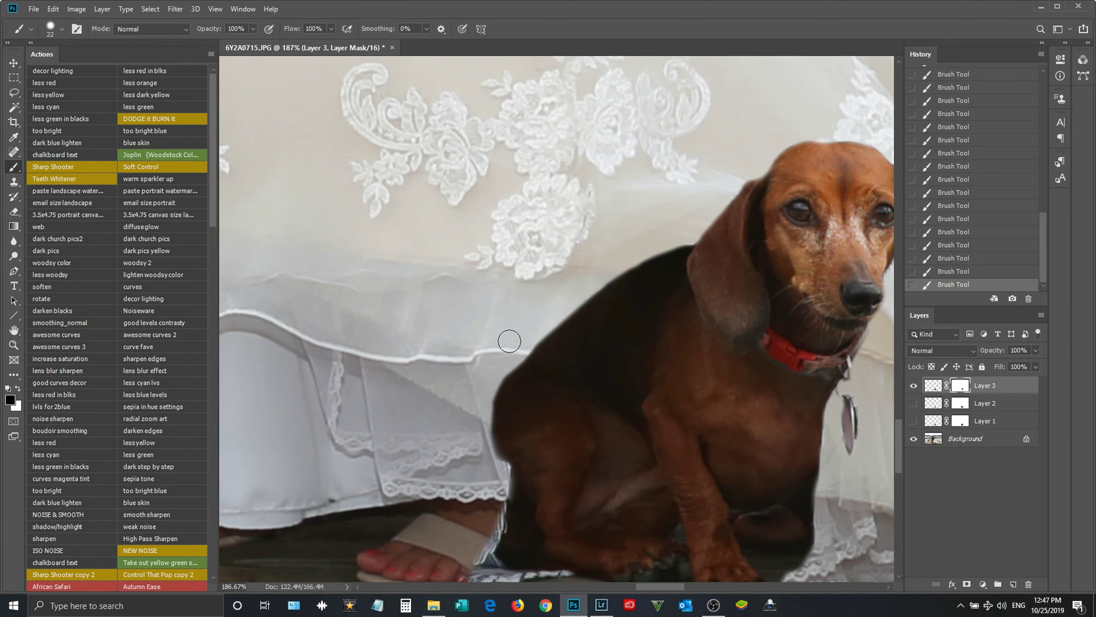
{"action": "mouse_move", "coordinate": [483, 405]}
{"action": "left_mouse_down"}
{"action": "mouse_move", "coordinate": [472, 293]}
{"action": "mouse_move", "coordinate": [486, 434]}
{"action": "mouse_move", "coordinate": [471, 469]}
{"action": "mouse_move", "coordinate": [477, 505]}
{"action": "mouse_move", "coordinate": [675, 514]}
{"action": "mouse_move", "coordinate": [587, 495]}
{"action": "mouse_move", "coordinate": [790, 507]}
{"action": "mouse_move", "coordinate": [773, 475]}
{"action": "mouse_move", "coordinate": [822, 444]}
{"action": "mouse_move", "coordinate": [746, 426]}
{"action": "mouse_move", "coordinate": [812, 401]}
{"action": "left_mouse_up"}
{"action": "left_click_drag", "start_coordinate": [496, 468], "coordinate": [475, 435]}
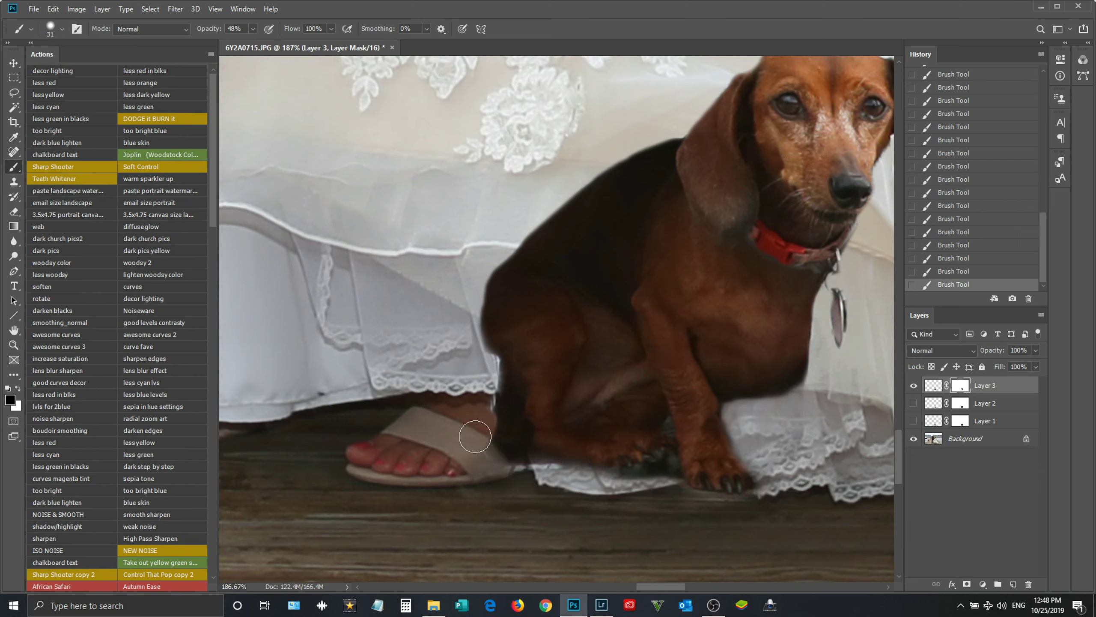
{"action": "mouse_move", "coordinate": [473, 387]}
{"action": "left_mouse_down"}
{"action": "mouse_move", "coordinate": [492, 363]}
{"action": "mouse_move", "coordinate": [459, 283]}
{"action": "left_mouse_up"}
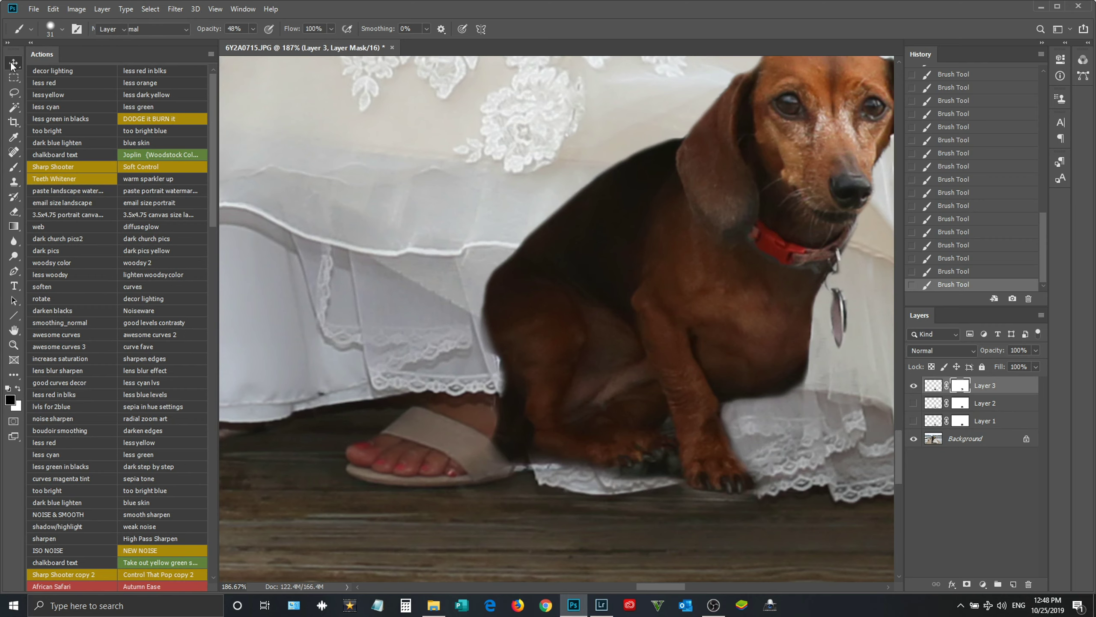
Step: Move the dog layer down under the dress hem, briefly disabling its mask to compare
{"action": "left_click", "coordinate": [13, 65]}
{"action": "scroll", "coordinate": [604, 346], "scroll_direction": "down", "scroll_amount": 5}
{"action": "left_click_drag", "start_coordinate": [608, 341], "coordinate": [668, 427]}
{"action": "left_click_drag", "start_coordinate": [650, 360], "coordinate": [655, 387]}
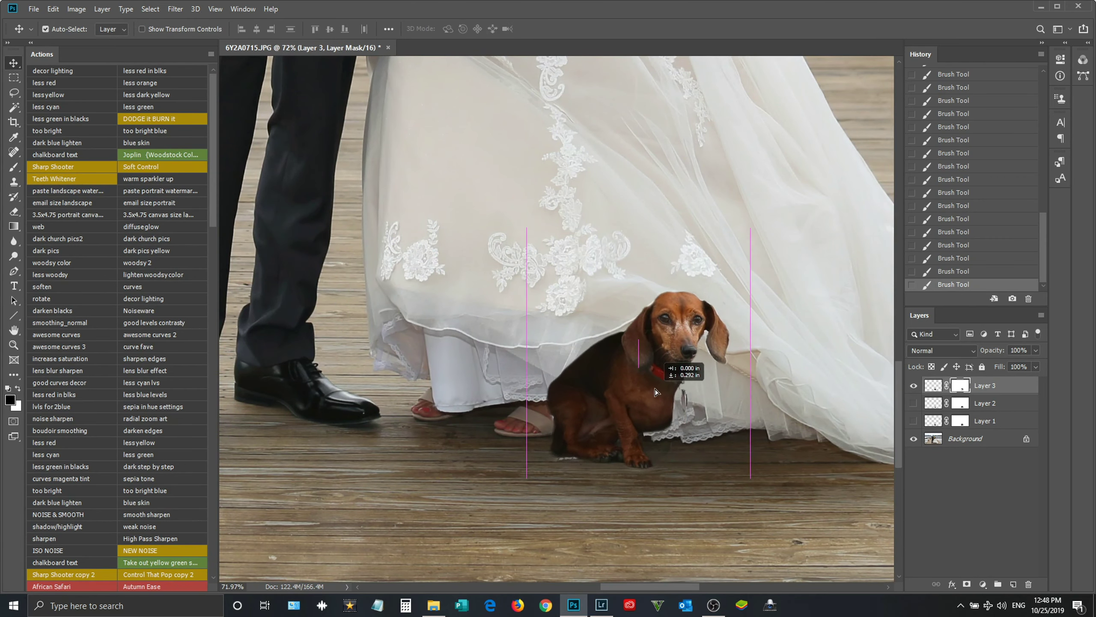
{"action": "scroll", "coordinate": [633, 454], "scroll_direction": "up", "scroll_amount": 2}
{"action": "scroll", "coordinate": [633, 453], "scroll_direction": "up", "scroll_amount": 2}
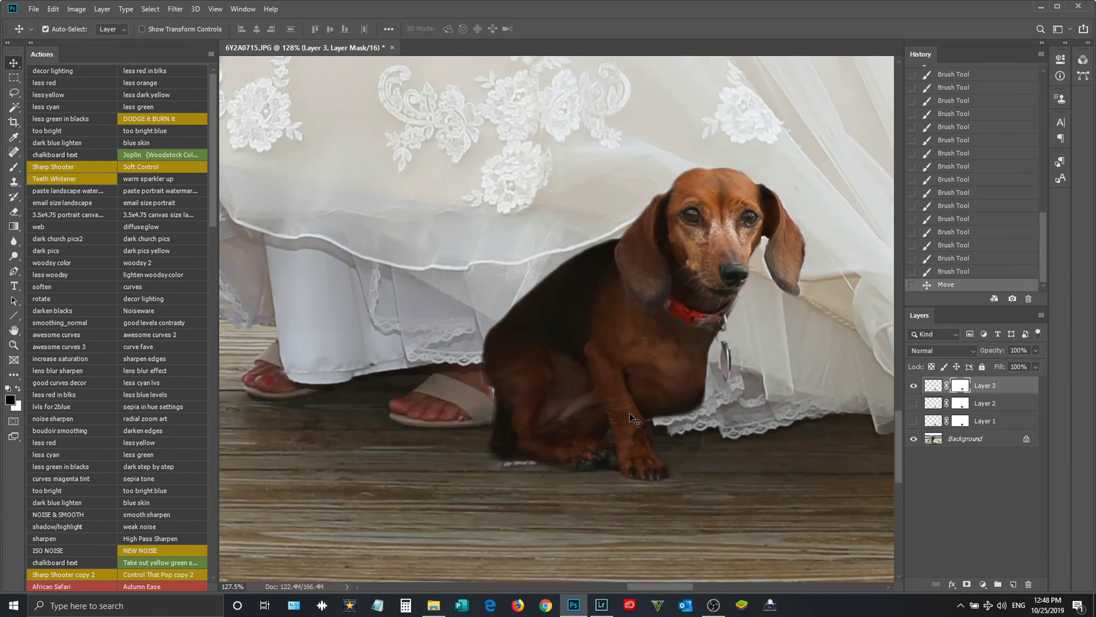
{"action": "left_click_drag", "start_coordinate": [637, 390], "coordinate": [656, 402]}
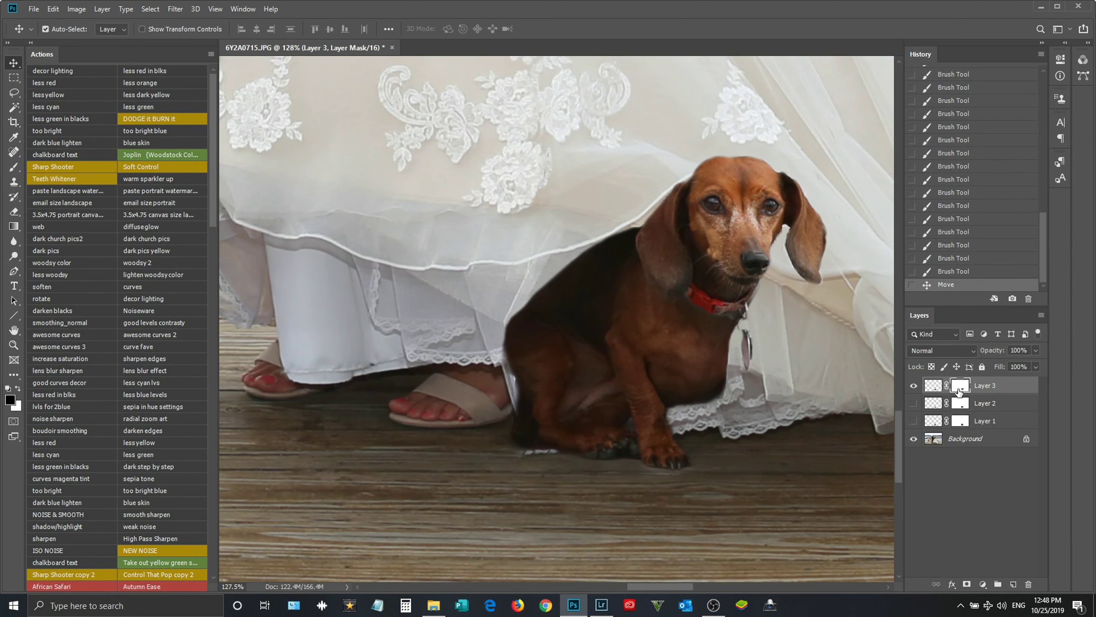
{"action": "right_click", "coordinate": [955, 387]}
{"action": "left_click", "coordinate": [972, 397]}
{"action": "left_click", "coordinate": [958, 387], "text": "shift"}
Step: Reposition the first and second dog copies, then hide both layers again
{"action": "left_click", "coordinate": [914, 421]}
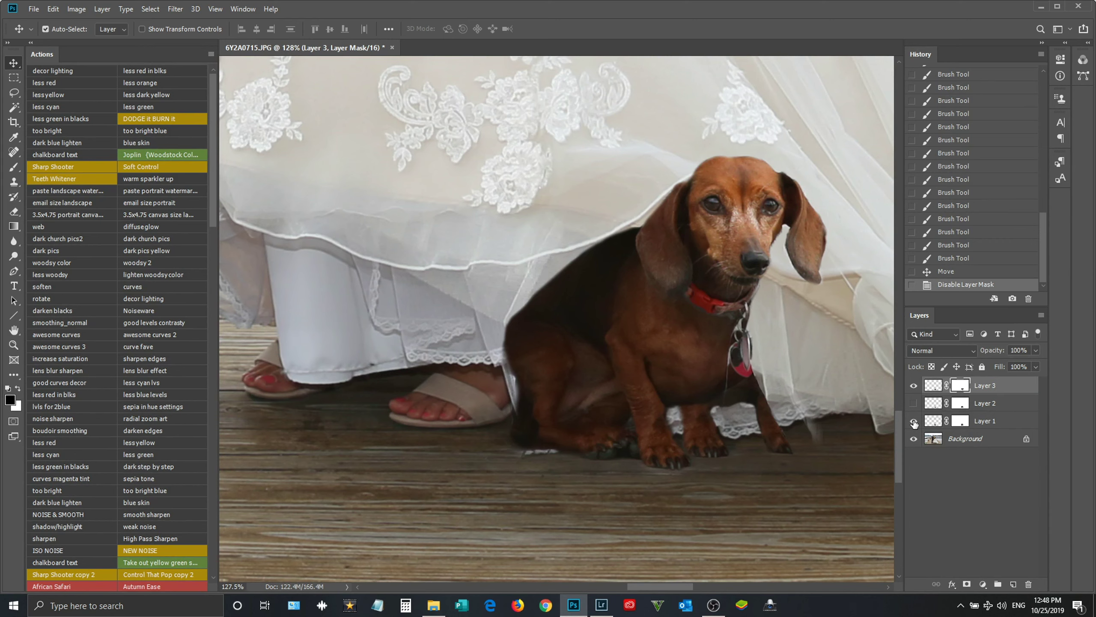
{"action": "left_click", "coordinate": [914, 403]}
{"action": "mouse_move", "coordinate": [688, 418]}
{"action": "left_mouse_down"}
{"action": "mouse_move", "coordinate": [788, 462]}
{"action": "mouse_move", "coordinate": [897, 411]}
{"action": "left_mouse_up"}
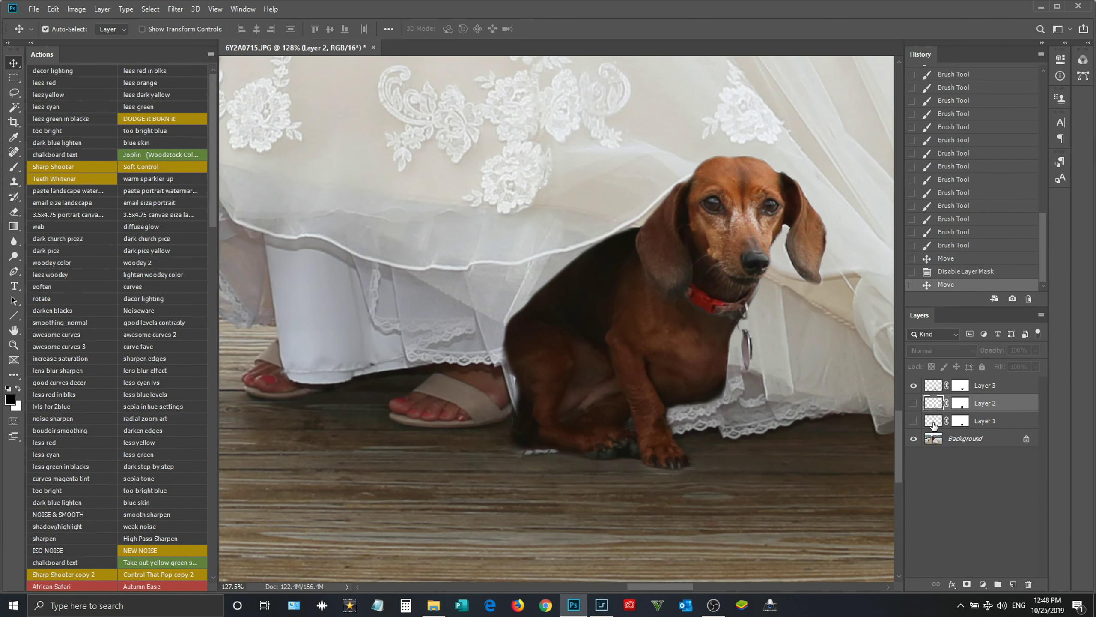
{"action": "left_click", "coordinate": [914, 403]}
{"action": "left_click", "coordinate": [915, 423]}
{"action": "left_click_drag", "start_coordinate": [686, 390], "coordinate": [718, 408]}
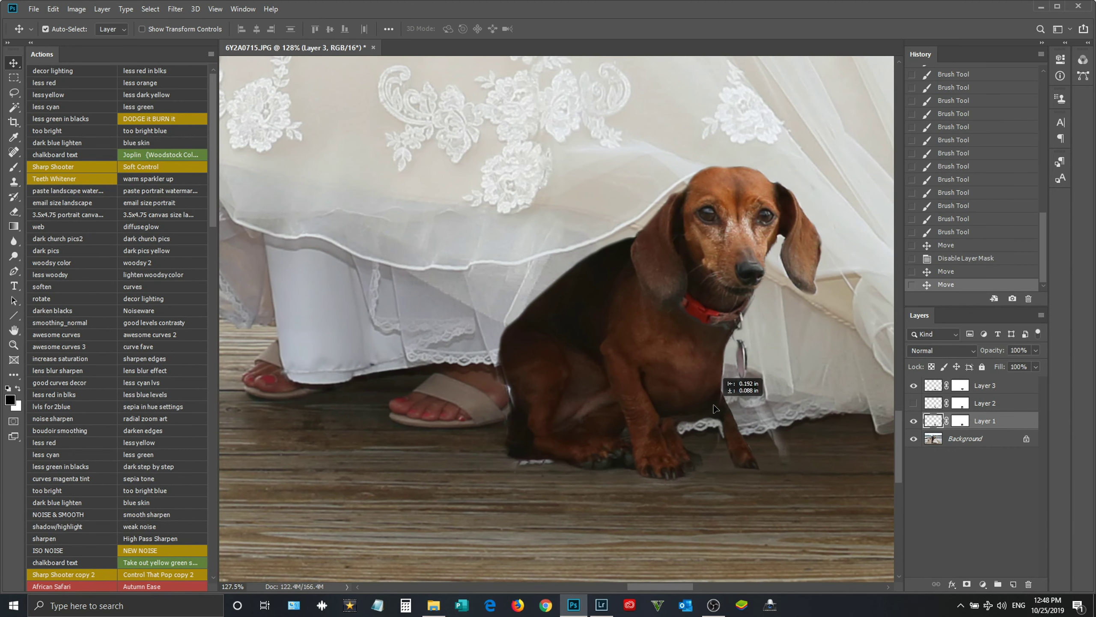
{"action": "left_click", "coordinate": [914, 421]}
Step: Touch up Layer 3's mask around the dog and nudge the layer into place
{"action": "left_click", "coordinate": [960, 385]}
{"action": "left_click", "coordinate": [13, 170]}
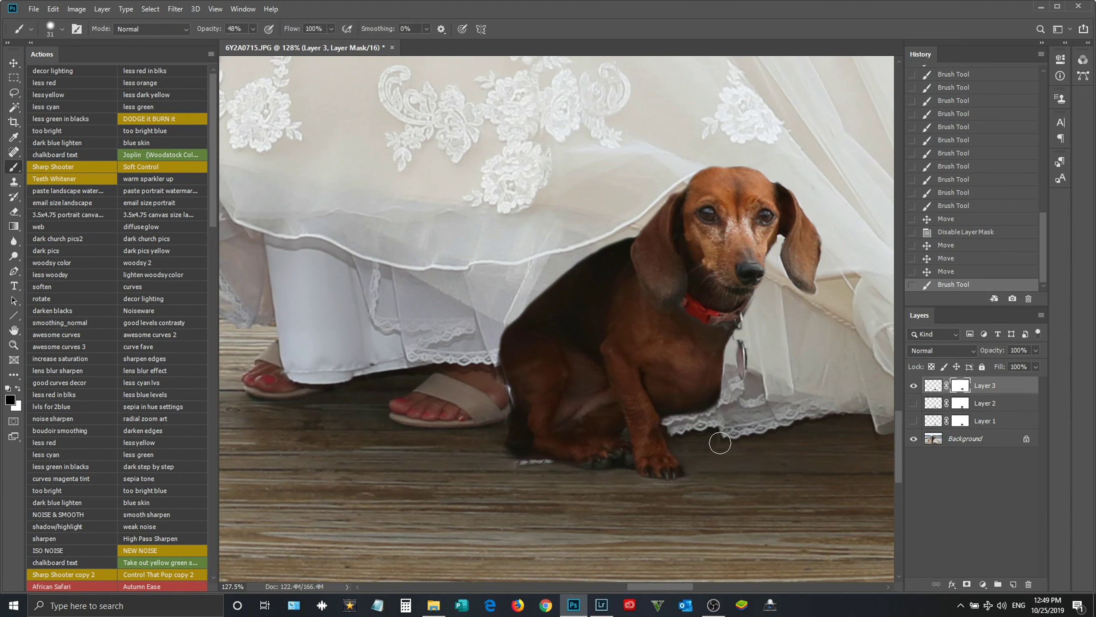
{"action": "mouse_move", "coordinate": [713, 440]}
{"action": "left_mouse_down"}
{"action": "mouse_move", "coordinate": [772, 458]}
{"action": "mouse_move", "coordinate": [431, 348]}
{"action": "left_mouse_up"}
{"action": "key", "text": "v"}
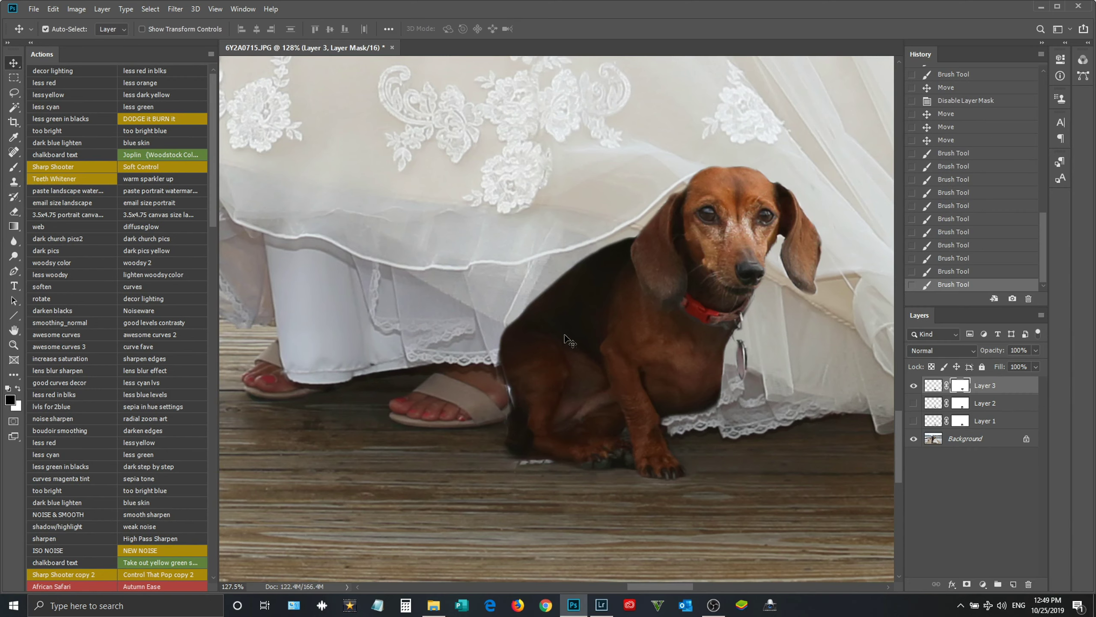
{"action": "scroll", "coordinate": [639, 341], "scroll_direction": "down", "scroll_amount": 2}
{"action": "mouse_move", "coordinate": [641, 337]}
{"action": "left_mouse_down"}
{"action": "mouse_move", "coordinate": [645, 329]}
{"action": "mouse_move", "coordinate": [630, 326]}
{"action": "left_mouse_up"}
{"action": "key", "text": "ctrl+t"}
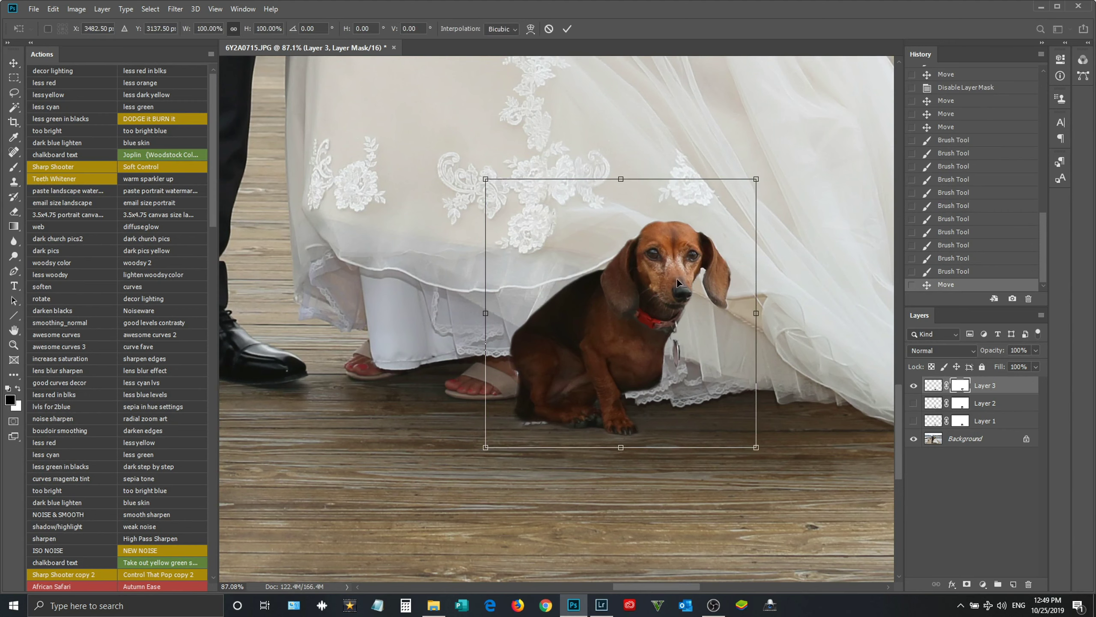
Step: Scale the dog down to 91.33%, move it left and up, and apply the transform
{"action": "left_click_drag", "start_coordinate": [750, 184], "coordinate": [734, 201]}
{"action": "mouse_move", "coordinate": [585, 355]}
{"action": "left_mouse_down"}
{"action": "mouse_move", "coordinate": [597, 343]}
{"action": "mouse_move", "coordinate": [584, 350]}
{"action": "left_mouse_up"}
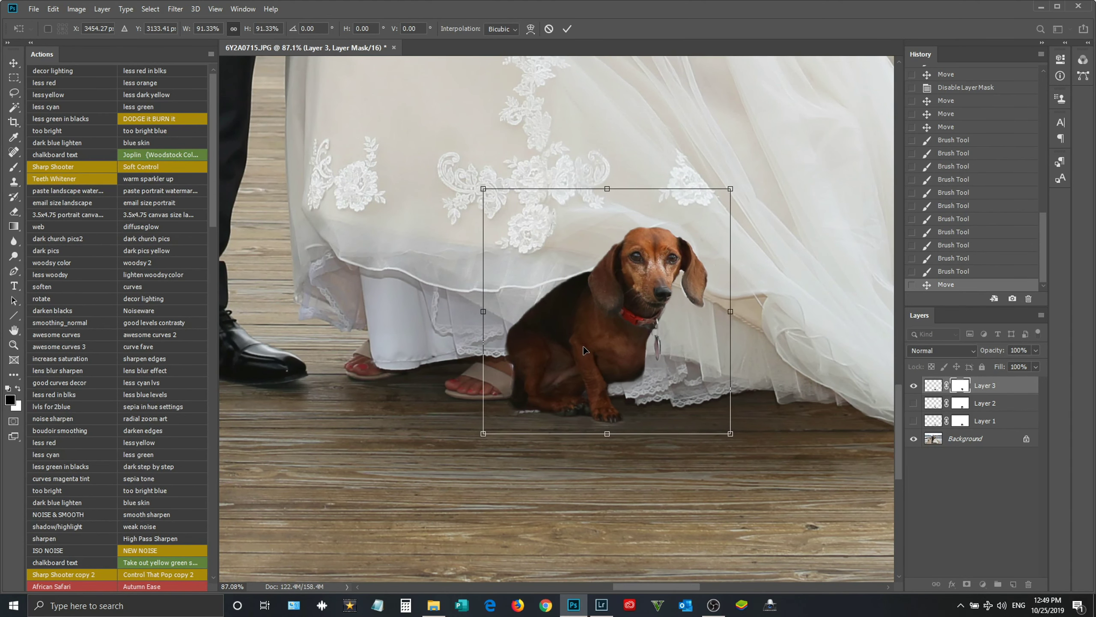
{"action": "scroll", "coordinate": [653, 354], "scroll_direction": "up", "scroll_amount": 2}
{"action": "scroll", "coordinate": [663, 371], "scroll_direction": "up", "scroll_amount": 2}
{"action": "key", "text": "Return"}
Step: Mask fabric beside the bride's foot with a 36 px brush at 45% opacity, then show Layer 1's dog
{"action": "left_click", "coordinate": [14, 167]}
{"action": "mouse_move", "coordinate": [440, 384]}
{"action": "left_mouse_down"}
{"action": "mouse_move", "coordinate": [410, 341]}
{"action": "mouse_move", "coordinate": [410, 395]}
{"action": "left_mouse_up"}
{"action": "left_click", "coordinate": [17, 388]}
{"action": "left_click_drag", "start_coordinate": [421, 333], "coordinate": [431, 421]}
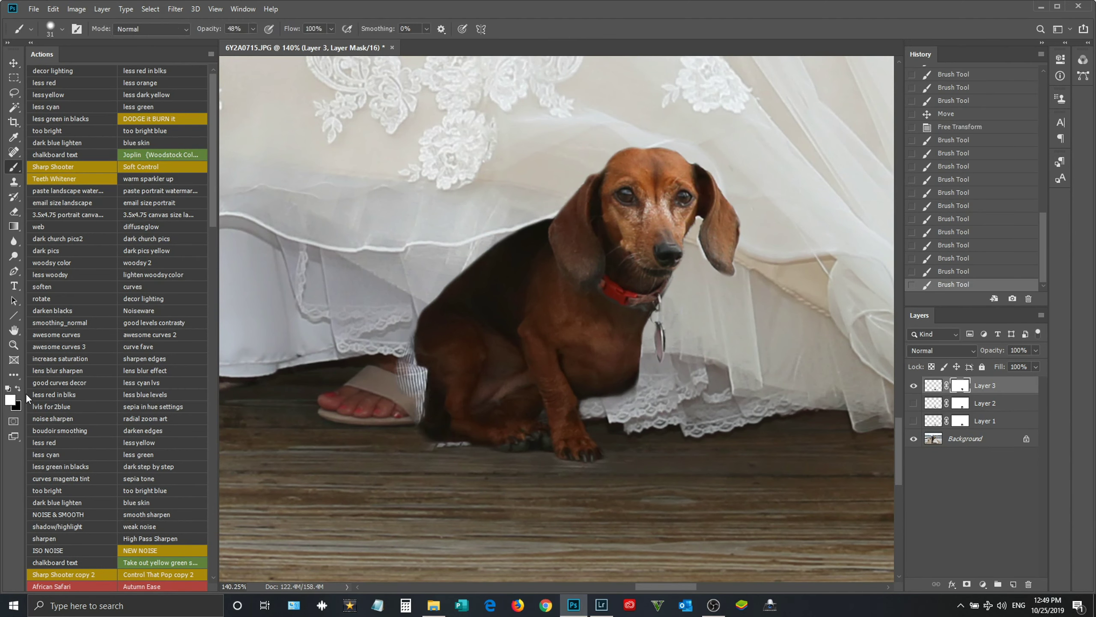
{"action": "mouse_move", "coordinate": [390, 377]}
{"action": "left_mouse_down"}
{"action": "mouse_move", "coordinate": [414, 380]}
{"action": "mouse_move", "coordinate": [397, 401]}
{"action": "mouse_move", "coordinate": [405, 413]}
{"action": "left_mouse_up"}
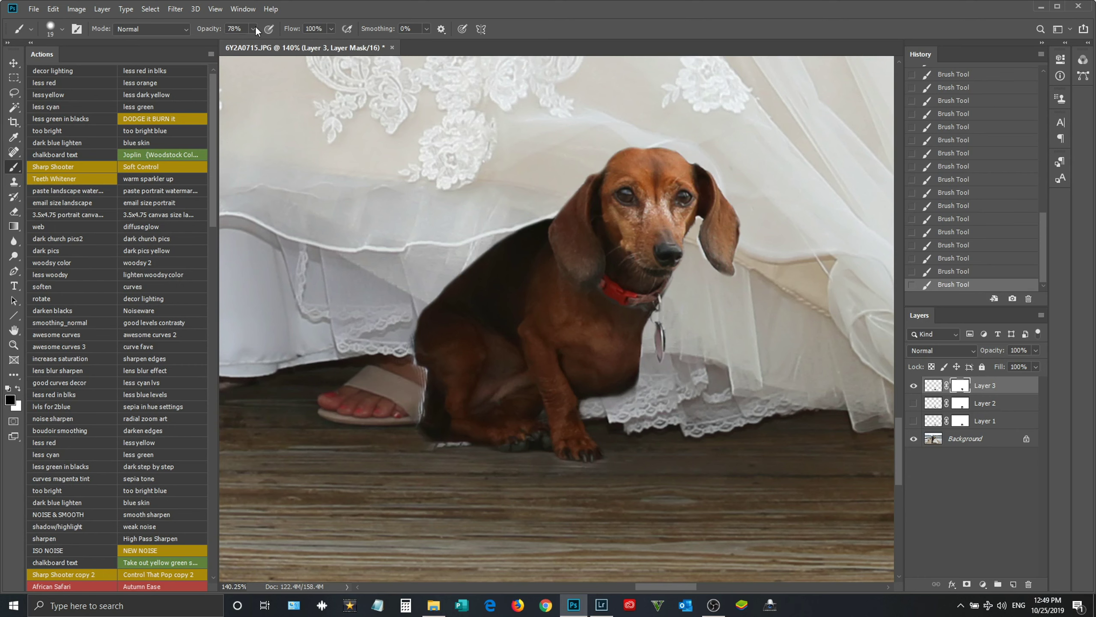
{"action": "left_click", "coordinate": [460, 448]}
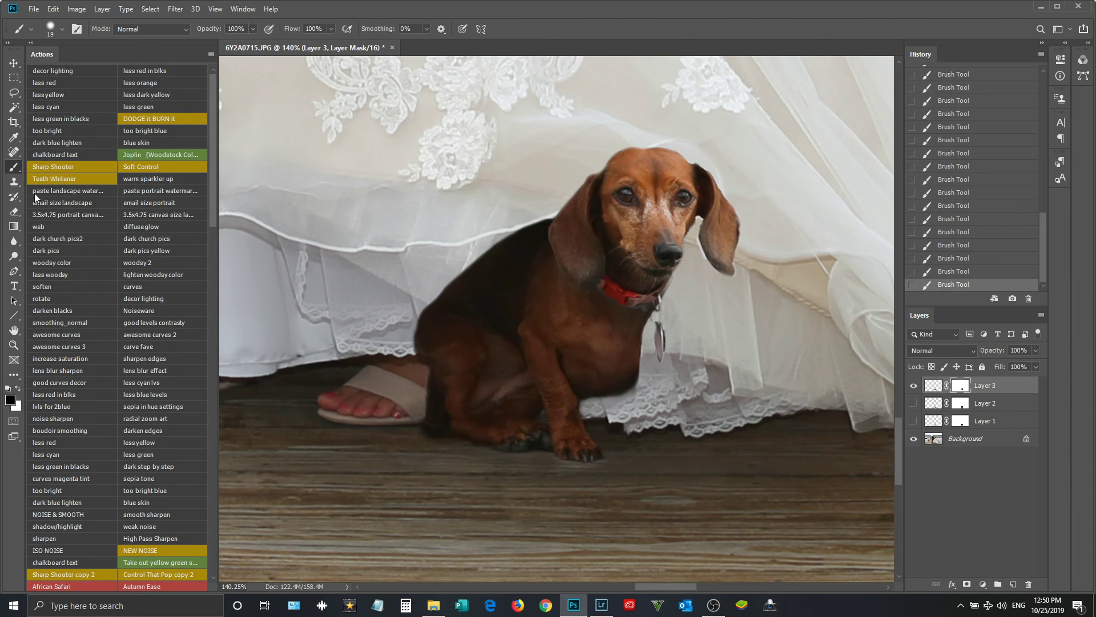
{"action": "left_click_drag", "start_coordinate": [458, 507], "coordinate": [471, 507]}
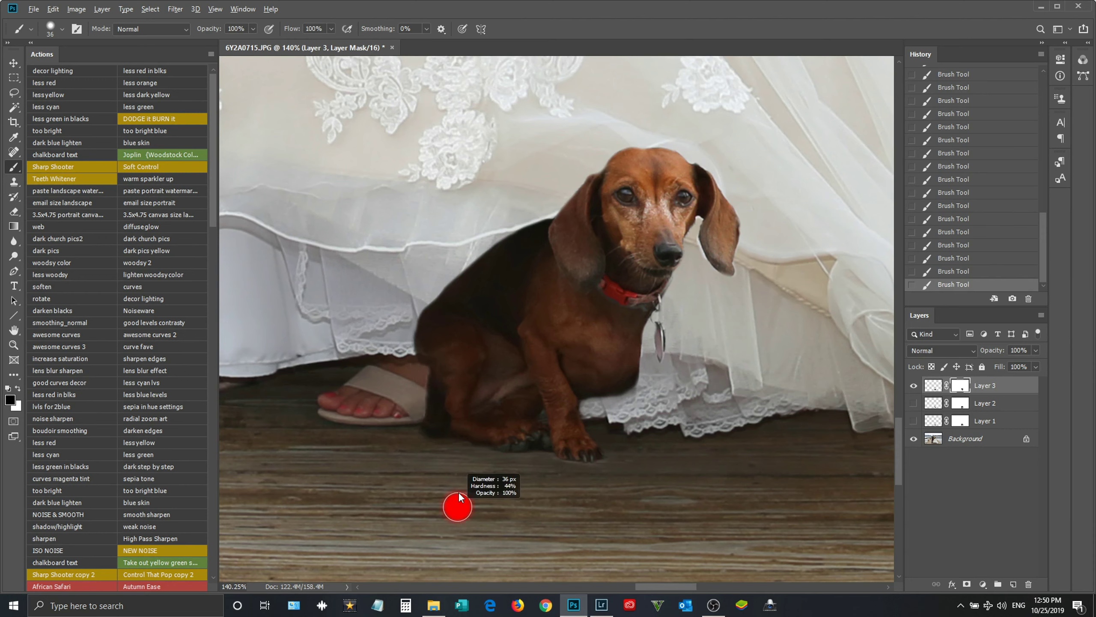
{"action": "left_click_drag", "start_coordinate": [253, 29], "coordinate": [241, 40]}
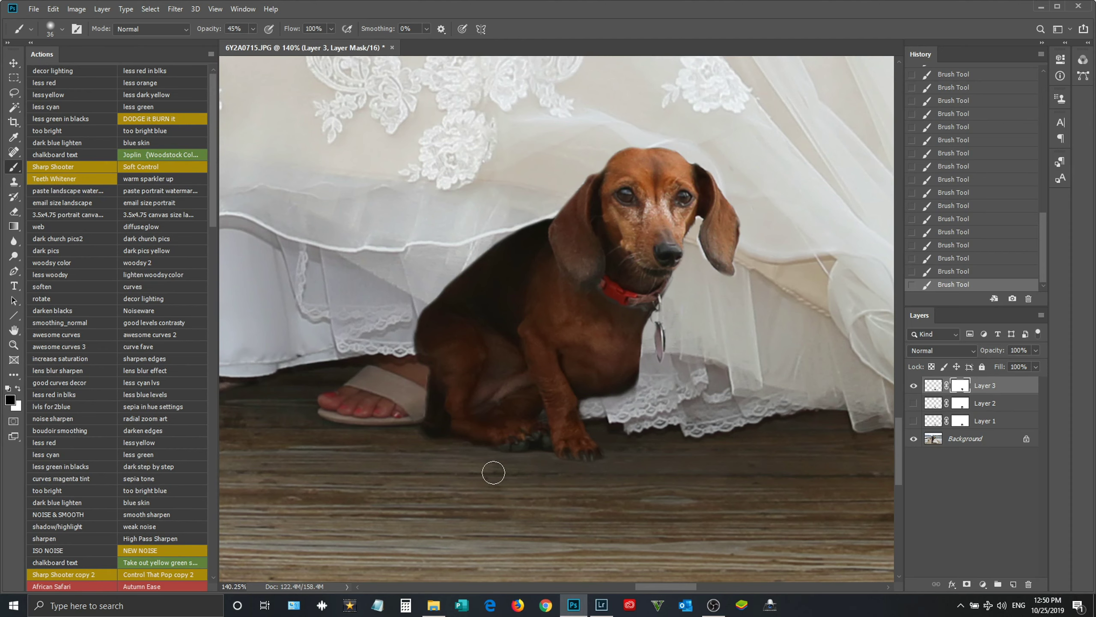
{"action": "left_click_drag", "start_coordinate": [430, 414], "coordinate": [419, 400]}
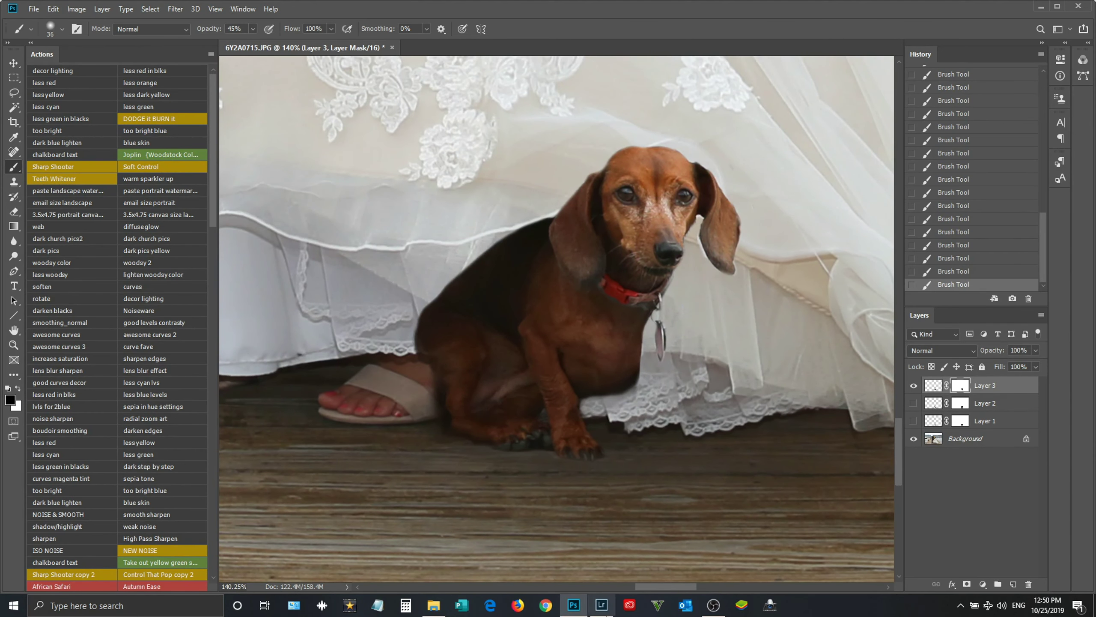
{"action": "left_click", "coordinate": [914, 421]}
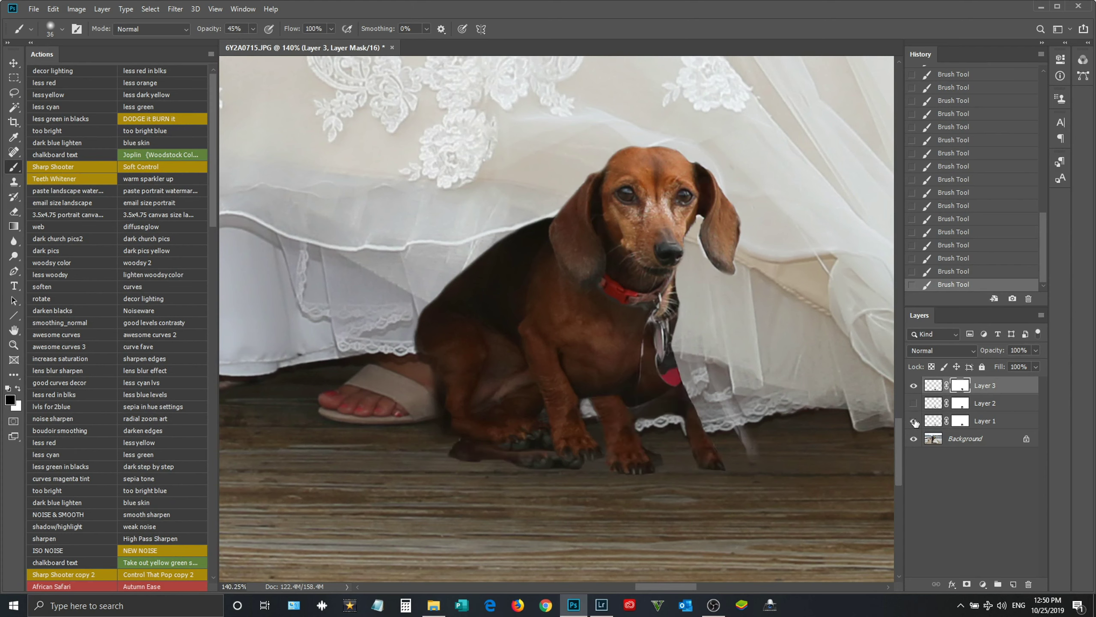
{"action": "left_click", "coordinate": [957, 425]}
{"action": "key", "text": "v"}
{"action": "left_click_drag", "start_coordinate": [673, 415], "coordinate": [801, 458]}
{"action": "key", "text": "m"}
{"action": "left_click_drag", "start_coordinate": [543, 177], "coordinate": [813, 539]}
{"action": "left_click", "coordinate": [959, 421]}
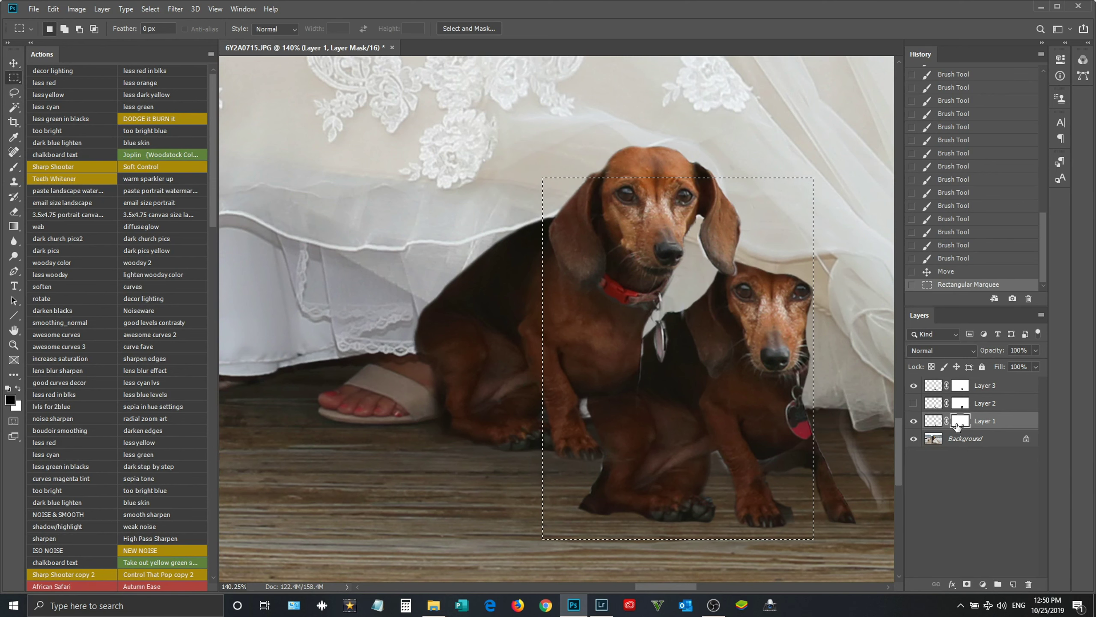
{"action": "key", "text": "ctrl+BackSpace"}
{"action": "key", "text": "x"}
{"action": "key", "text": "ctrl+0"}
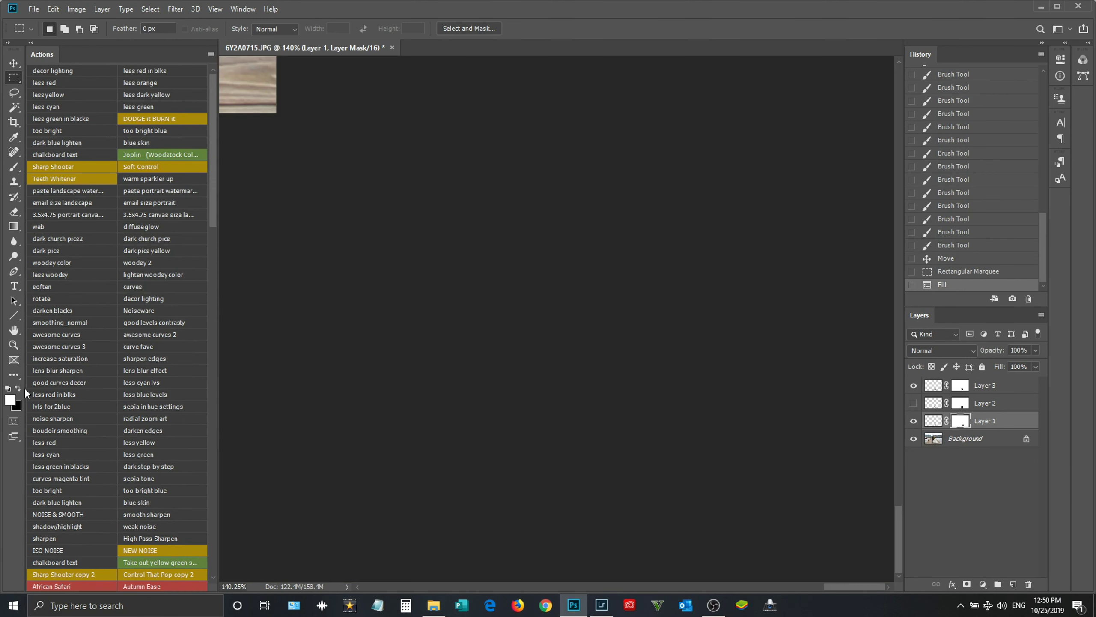
{"action": "scroll", "coordinate": [655, 480], "scroll_direction": "up", "scroll_amount": 3}
{"action": "scroll", "coordinate": [655, 480], "scroll_direction": "up", "scroll_amount": 3}
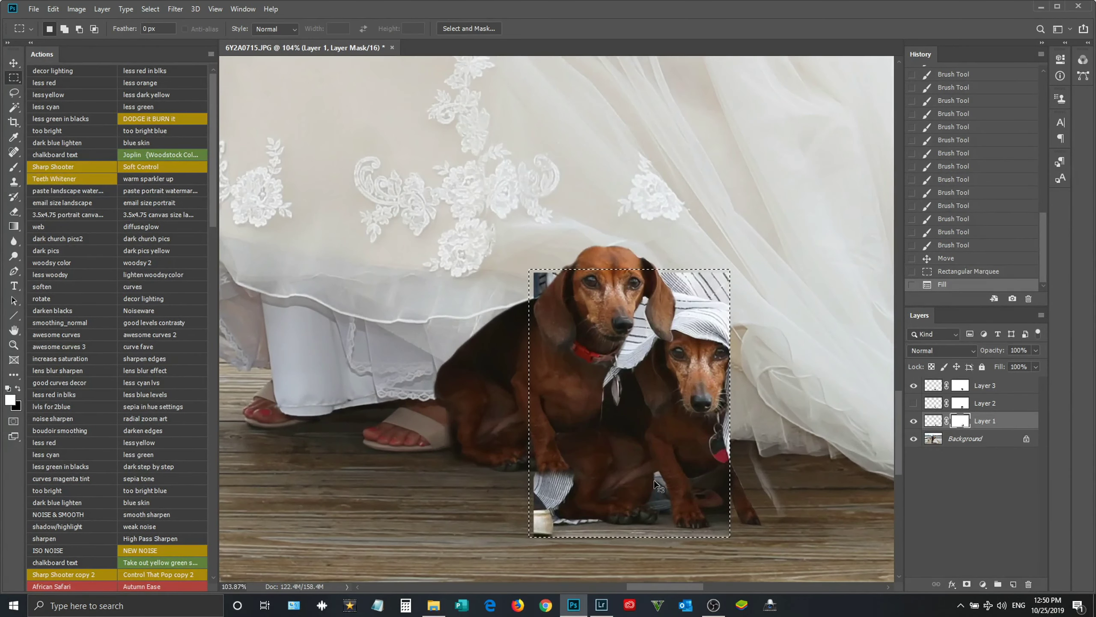
{"action": "key", "text": "ctrl+BackSpace"}
{"action": "key", "text": "ctrl+d"}
{"action": "left_click", "coordinate": [13, 62]}
{"action": "left_click_drag", "start_coordinate": [745, 491], "coordinate": [666, 483]}
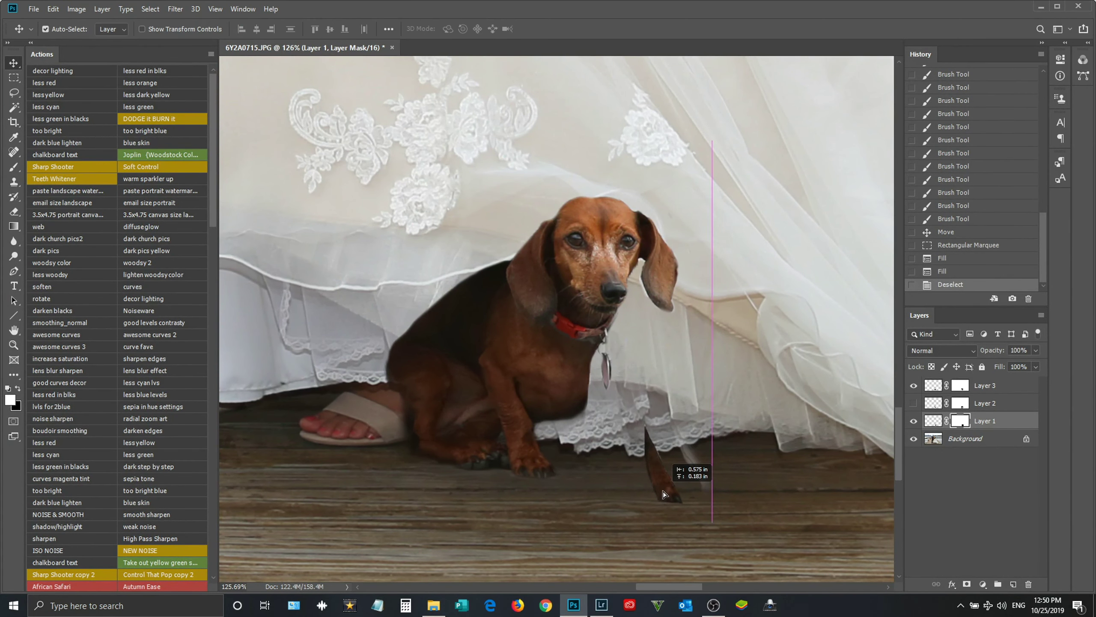
{"action": "left_click", "coordinate": [12, 168]}
{"action": "mouse_move", "coordinate": [728, 458]}
{"action": "left_mouse_down"}
{"action": "mouse_move", "coordinate": [712, 482]}
{"action": "mouse_move", "coordinate": [714, 462]}
{"action": "left_mouse_up"}
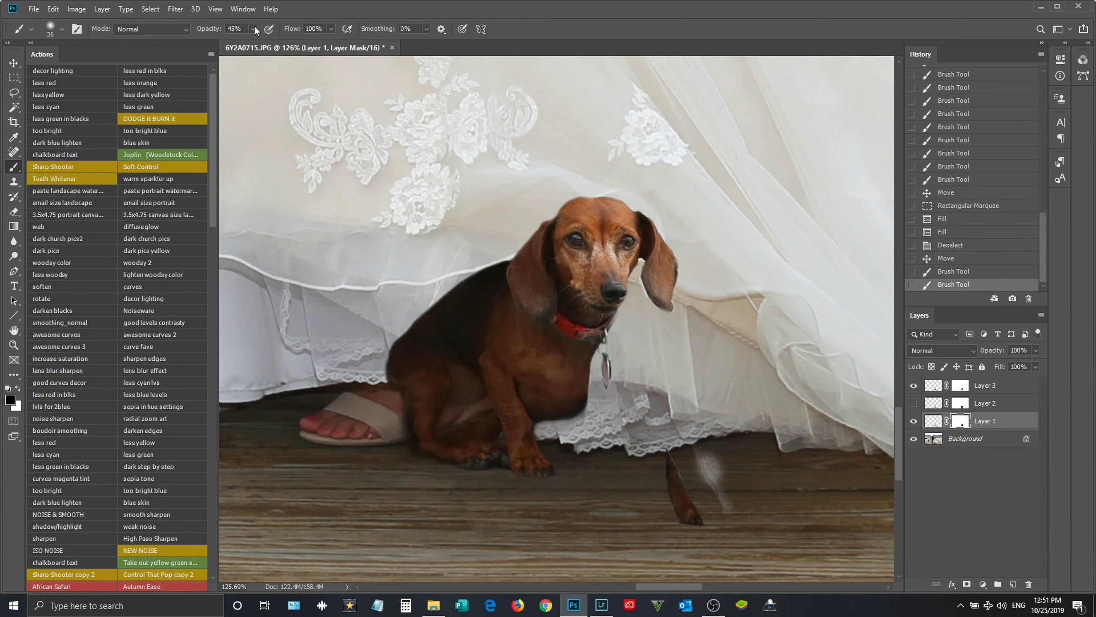
{"action": "left_click_drag", "start_coordinate": [738, 518], "coordinate": [717, 458]}
{"action": "mouse_move", "coordinate": [744, 512]}
{"action": "left_mouse_down"}
{"action": "mouse_move", "coordinate": [738, 497]}
{"action": "mouse_move", "coordinate": [594, 451]}
{"action": "mouse_move", "coordinate": [635, 482]}
{"action": "left_mouse_up"}
{"action": "key", "text": "v"}
{"action": "scroll", "coordinate": [540, 410], "scroll_direction": "up", "scroll_amount": 3}
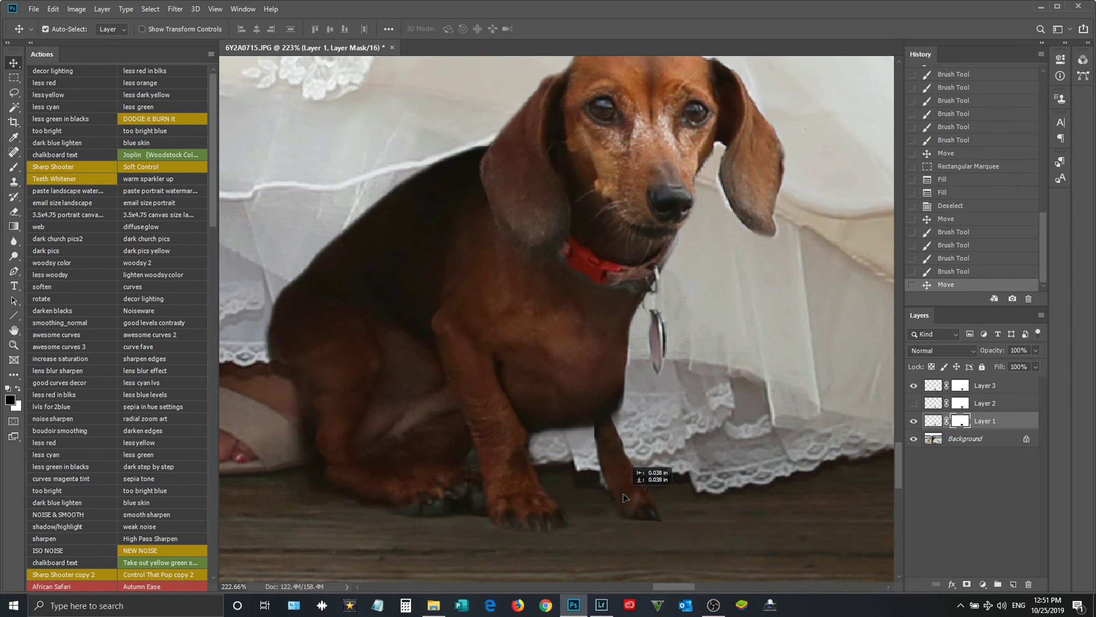
{"action": "left_click", "coordinate": [914, 421]}
{"action": "left_click", "coordinate": [934, 387]}
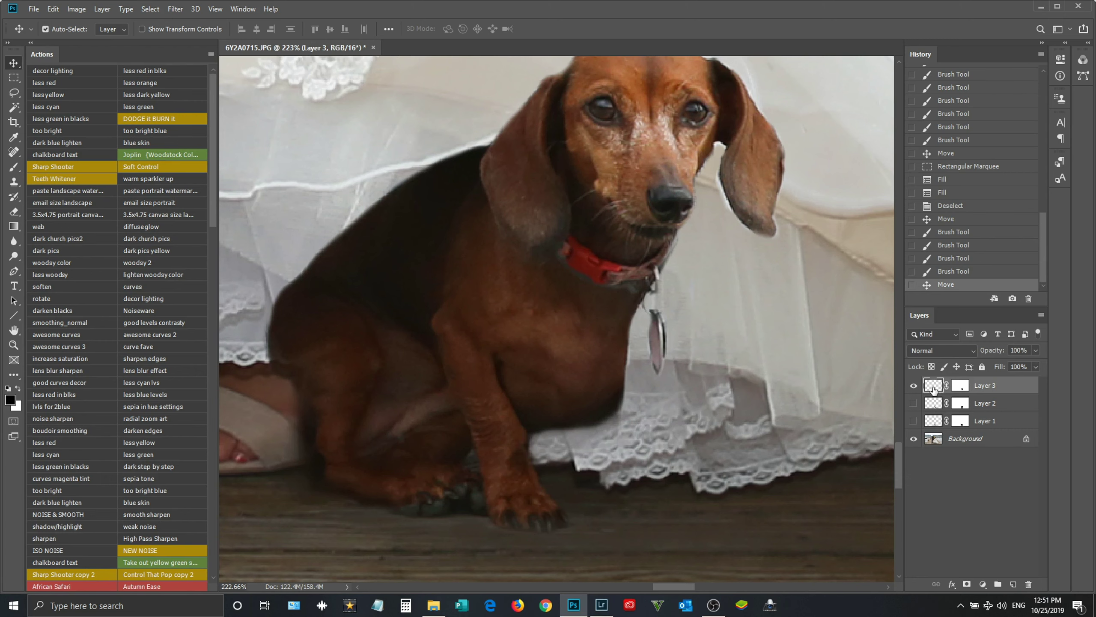
Step: Clone dock texture over the lace near the dog's front paw with a small brush
{"action": "left_click", "coordinate": [16, 169]}
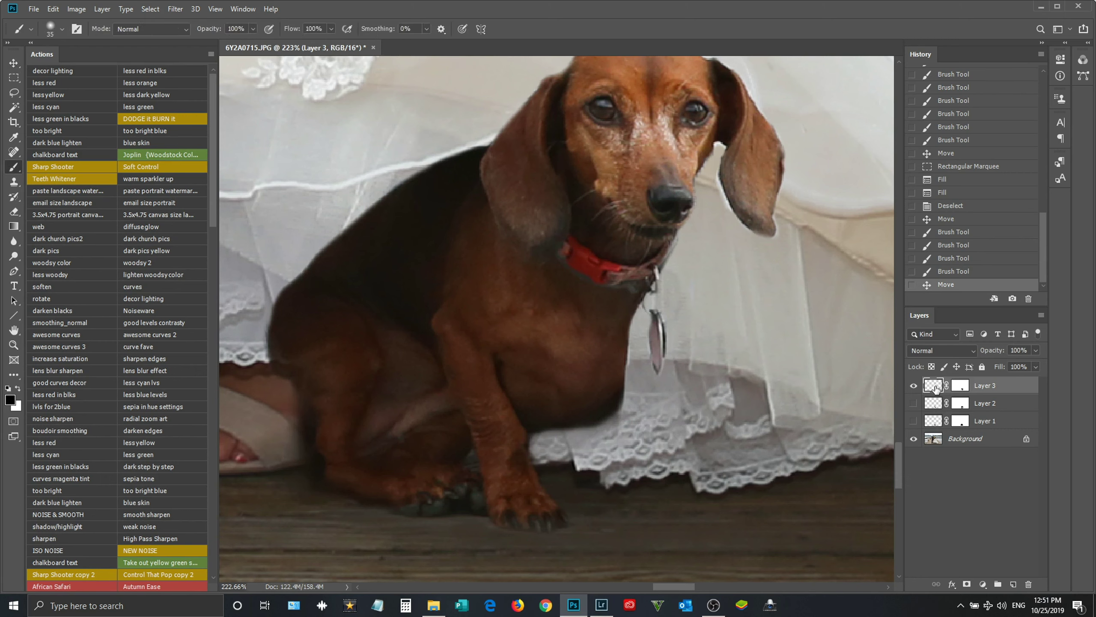
{"action": "left_click", "coordinate": [14, 182]}
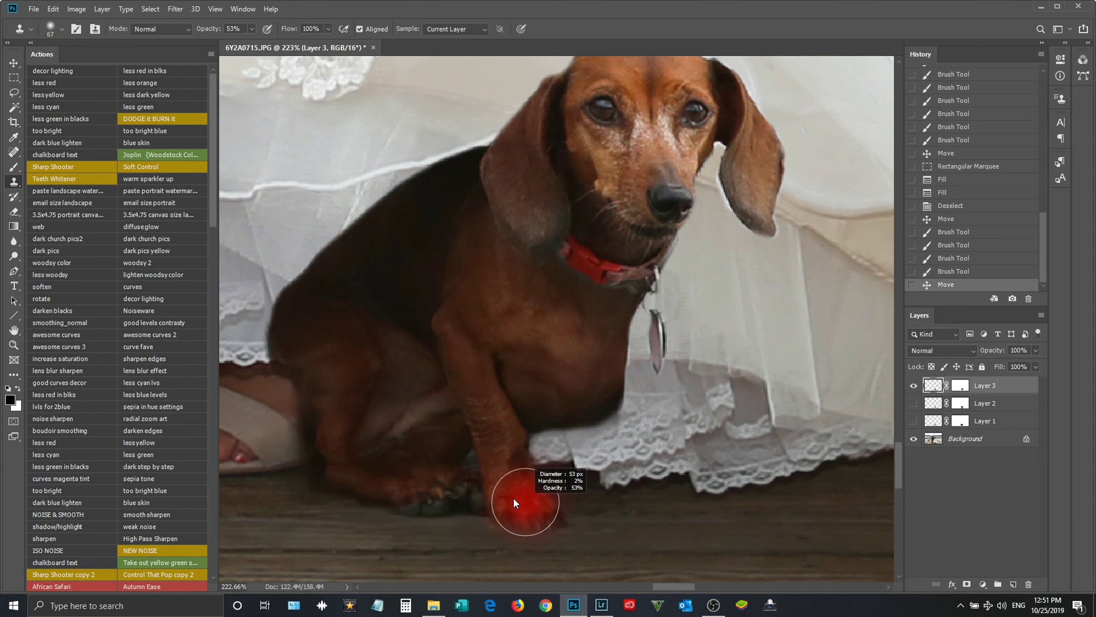
{"action": "left_click_drag", "start_coordinate": [544, 505], "coordinate": [527, 509]}
{"action": "left_click", "coordinate": [643, 496]}
{"action": "left_click", "coordinate": [624, 508]}
{"action": "left_click", "coordinate": [643, 510]}
{"action": "left_click", "coordinate": [617, 480]}
{"action": "left_click", "coordinate": [629, 521]}
Step: Paint Layer 3's mask near the paw to reveal the cloned content
{"action": "left_click", "coordinate": [960, 385]}
{"action": "key", "text": "b"}
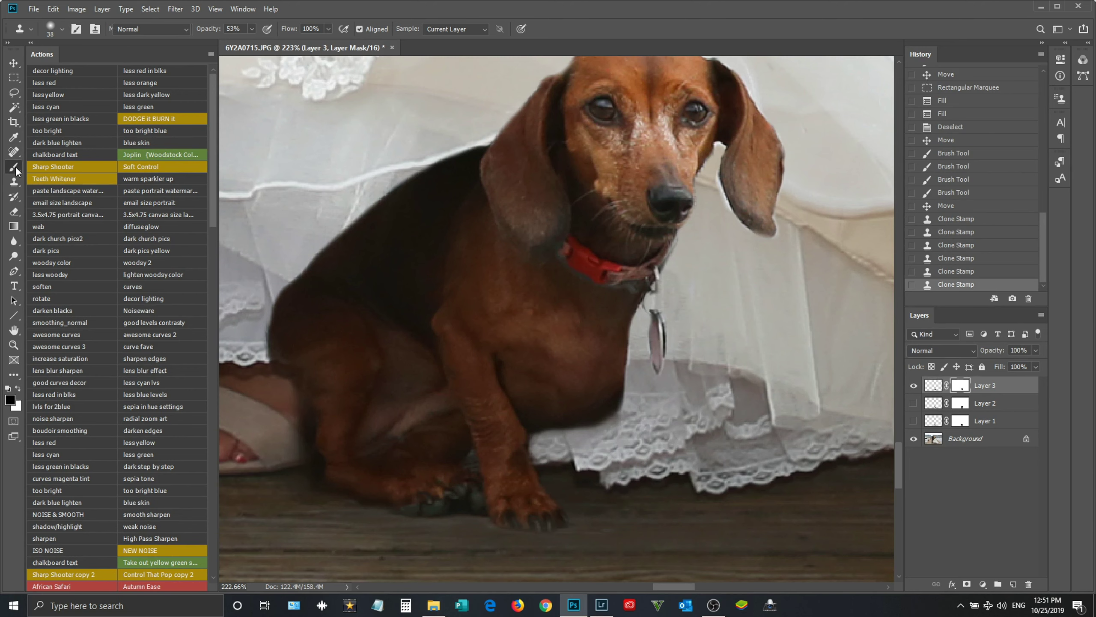
{"action": "left_click", "coordinate": [604, 449]}
{"action": "key", "text": "x"}
{"action": "mouse_move", "coordinate": [602, 414]}
{"action": "left_mouse_down"}
{"action": "mouse_move", "coordinate": [645, 510]}
{"action": "mouse_move", "coordinate": [599, 419]}
{"action": "left_mouse_up"}
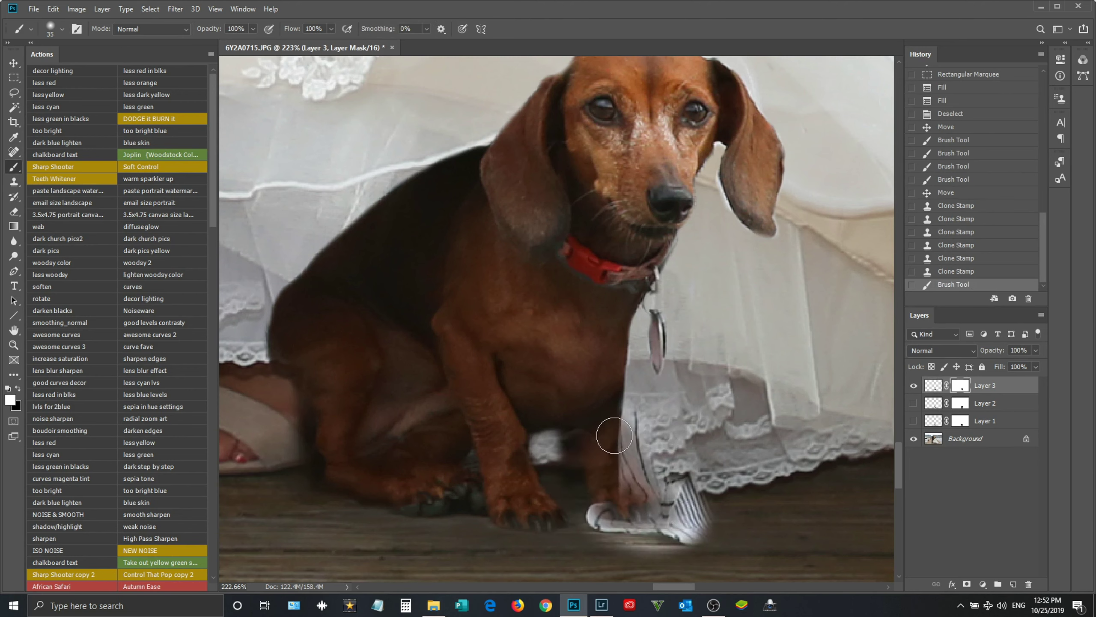
Step: Clone more dock texture over the paw remnants, then resume painting the mask
{"action": "left_click", "coordinate": [932, 385]}
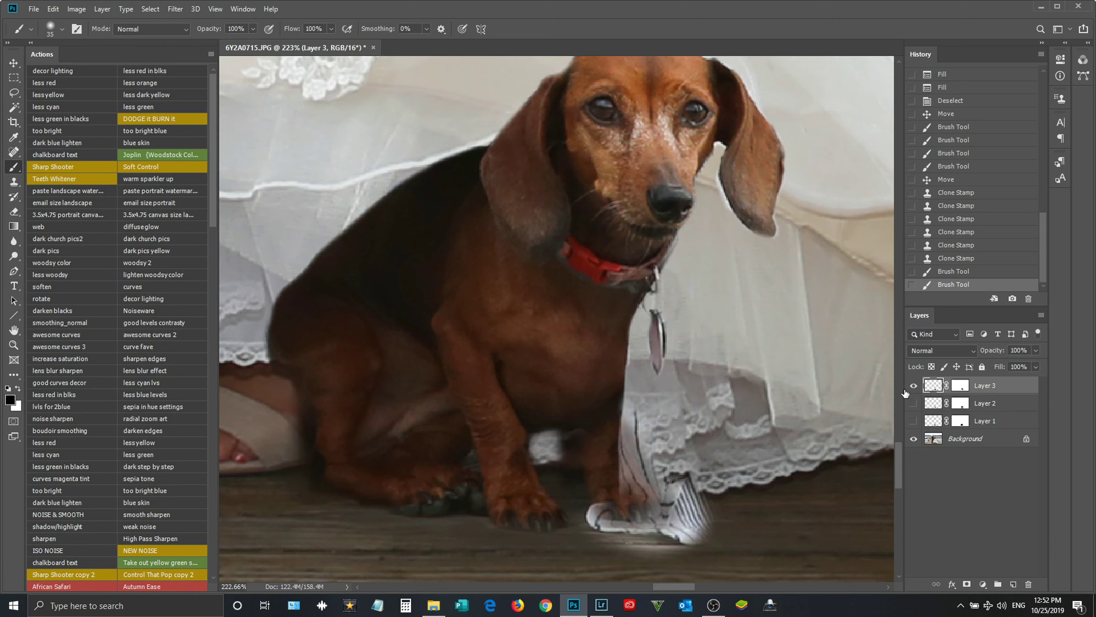
{"action": "left_click", "coordinate": [11, 182]}
{"action": "mouse_move", "coordinate": [624, 489]}
{"action": "left_mouse_down"}
{"action": "mouse_move", "coordinate": [600, 513]}
{"action": "mouse_move", "coordinate": [632, 492]}
{"action": "mouse_move", "coordinate": [612, 435]}
{"action": "mouse_move", "coordinate": [632, 456]}
{"action": "left_mouse_up"}
{"action": "key", "text": "bracketleft"}
{"action": "key", "text": "bracketleft"}
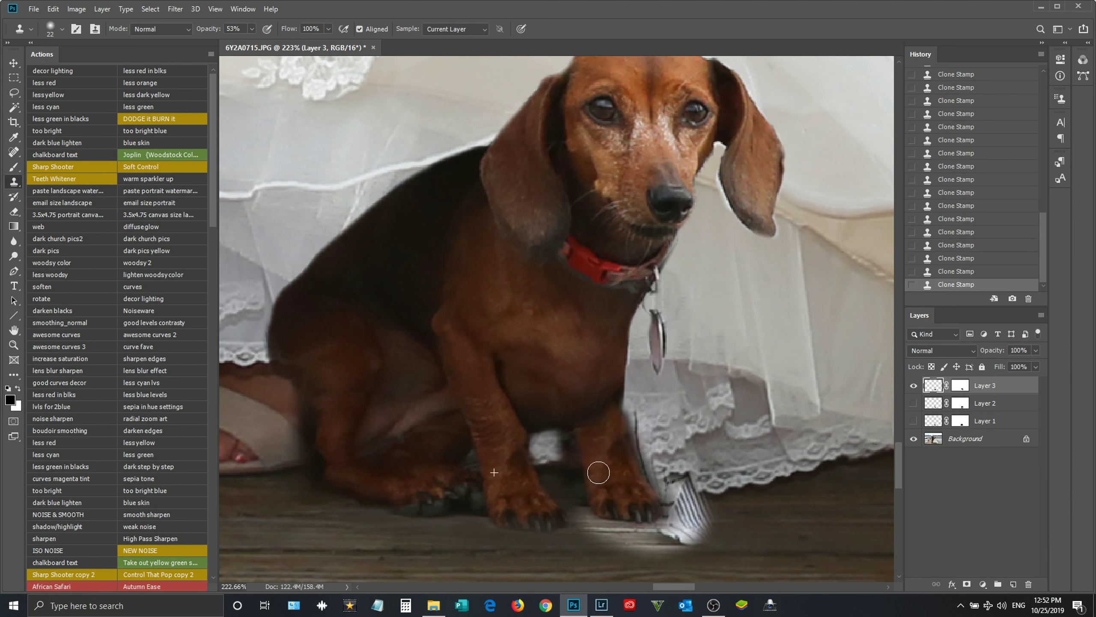
{"action": "left_click", "coordinate": [963, 390]}
{"action": "key", "text": "b"}
{"action": "key", "text": "x"}
{"action": "left_click", "coordinate": [563, 452]}
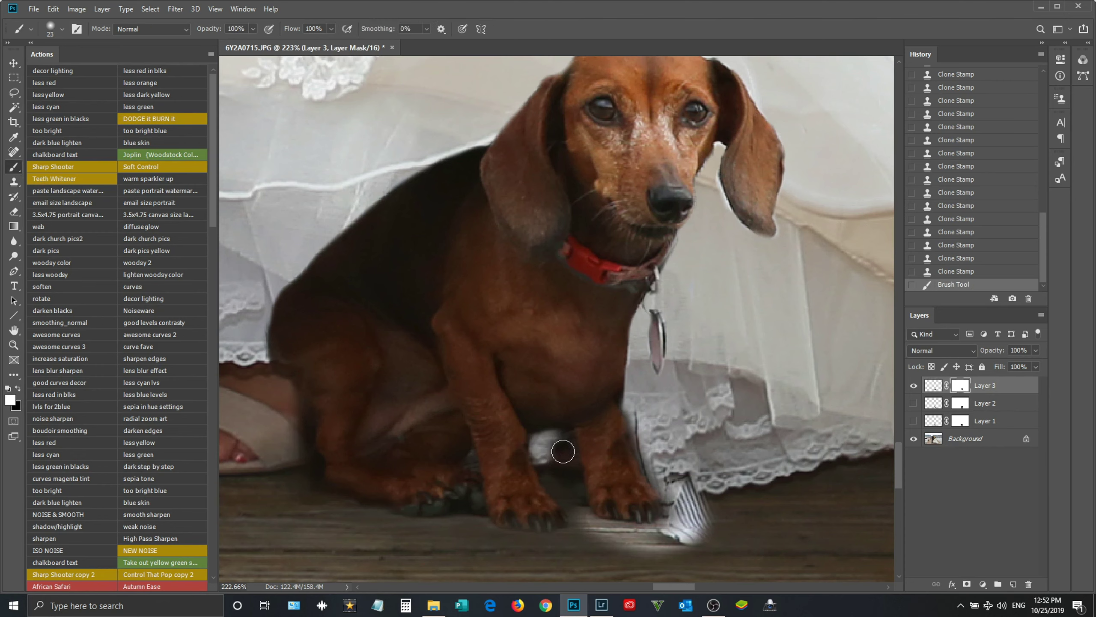
Step: Mask out the white glow and dark gaps around the paw and lace edge
{"action": "mouse_move", "coordinate": [552, 436]}
{"action": "left_mouse_down"}
{"action": "mouse_move", "coordinate": [577, 509]}
{"action": "mouse_move", "coordinate": [616, 535]}
{"action": "mouse_move", "coordinate": [693, 543]}
{"action": "mouse_move", "coordinate": [666, 523]}
{"action": "left_mouse_up"}
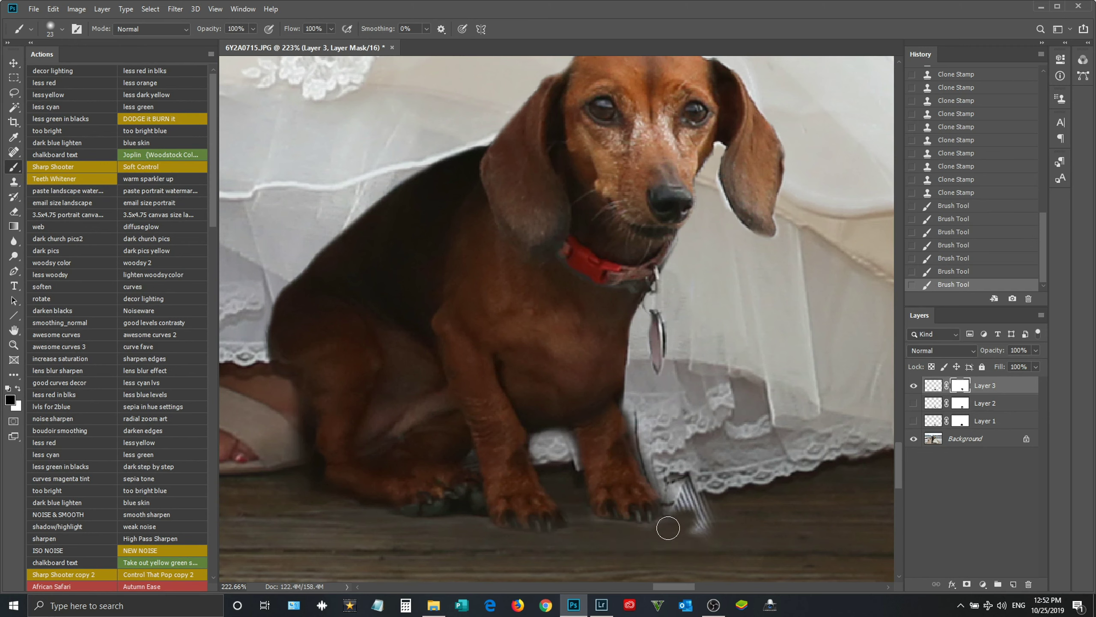
{"action": "left_click_drag", "start_coordinate": [676, 462], "coordinate": [708, 477]}
{"action": "key", "text": "bracketleft"}
{"action": "key", "text": "bracketleft"}
{"action": "left_click_drag", "start_coordinate": [647, 410], "coordinate": [654, 466]}
{"action": "left_click_drag", "start_coordinate": [578, 514], "coordinate": [555, 539]}
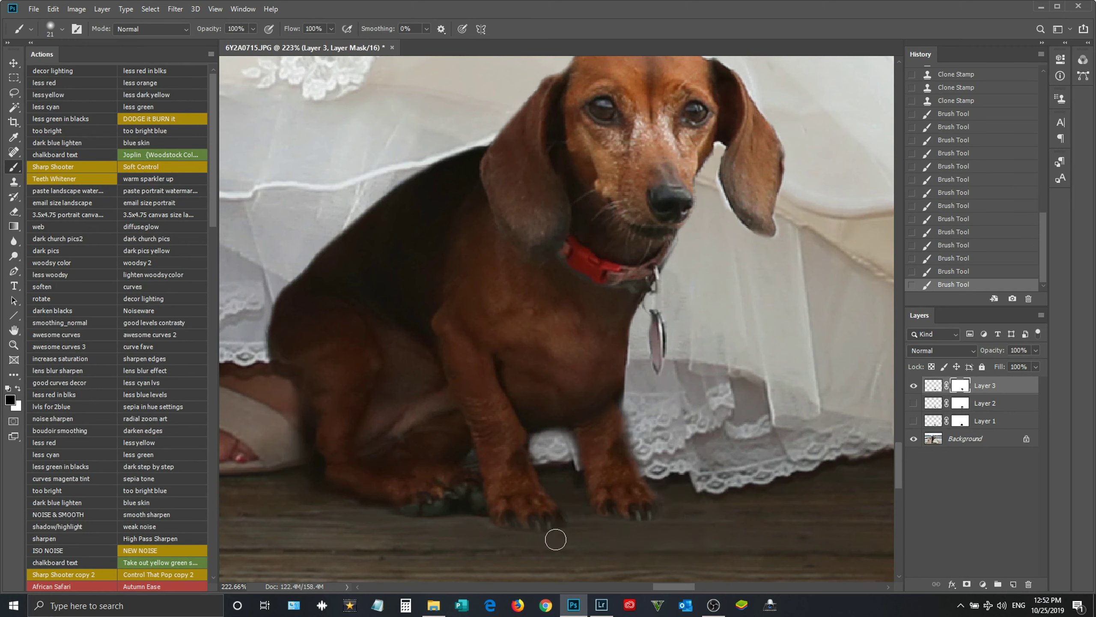
{"action": "mouse_move", "coordinate": [633, 411]}
{"action": "left_mouse_down"}
{"action": "mouse_move", "coordinate": [634, 445]}
{"action": "mouse_move", "coordinate": [666, 479]}
{"action": "left_mouse_up"}
Step: Paint white on the mask to restore the dog's leg and fur edge against the lace
{"action": "left_click", "coordinate": [19, 390]}
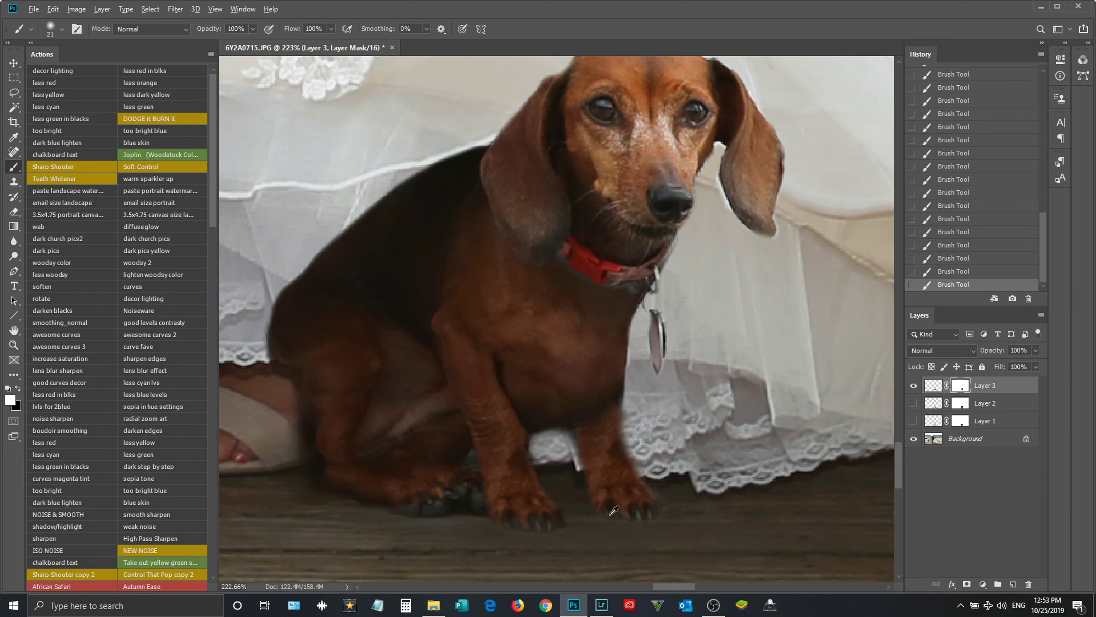
{"action": "mouse_move", "coordinate": [620, 464]}
{"action": "left_mouse_down"}
{"action": "mouse_move", "coordinate": [614, 403]}
{"action": "mouse_move", "coordinate": [641, 492]}
{"action": "left_mouse_up"}
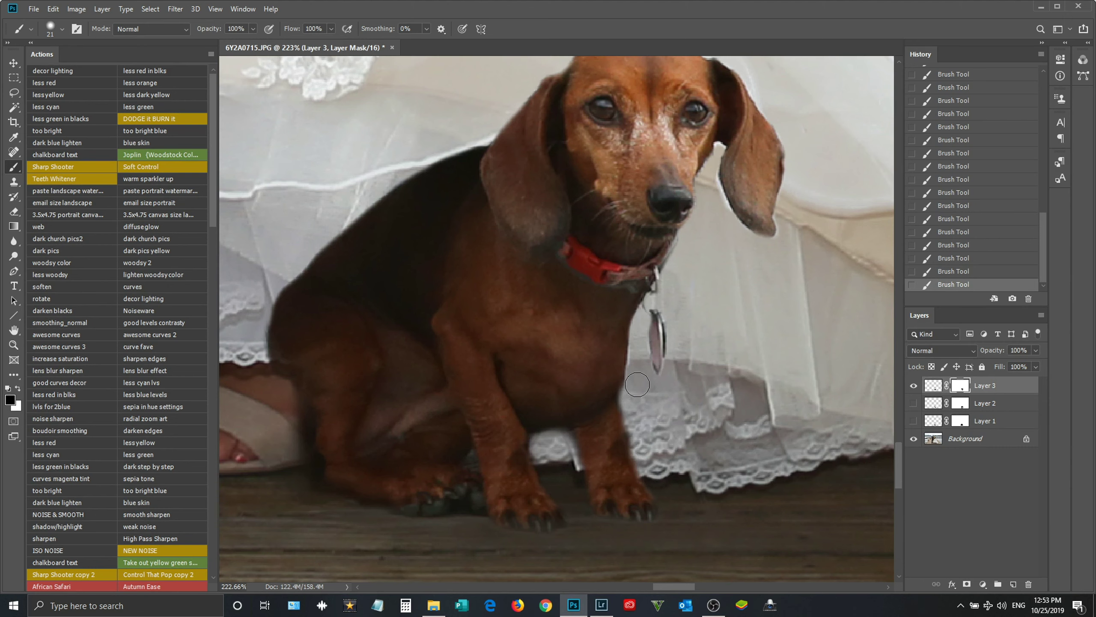
{"action": "left_click_drag", "start_coordinate": [654, 438], "coordinate": [649, 438]}
{"action": "left_click_drag", "start_coordinate": [627, 402], "coordinate": [639, 427]}
Step: Undo bad clone strokes and clone fur patches over the dog's leg edge
{"action": "left_click", "coordinate": [933, 385]}
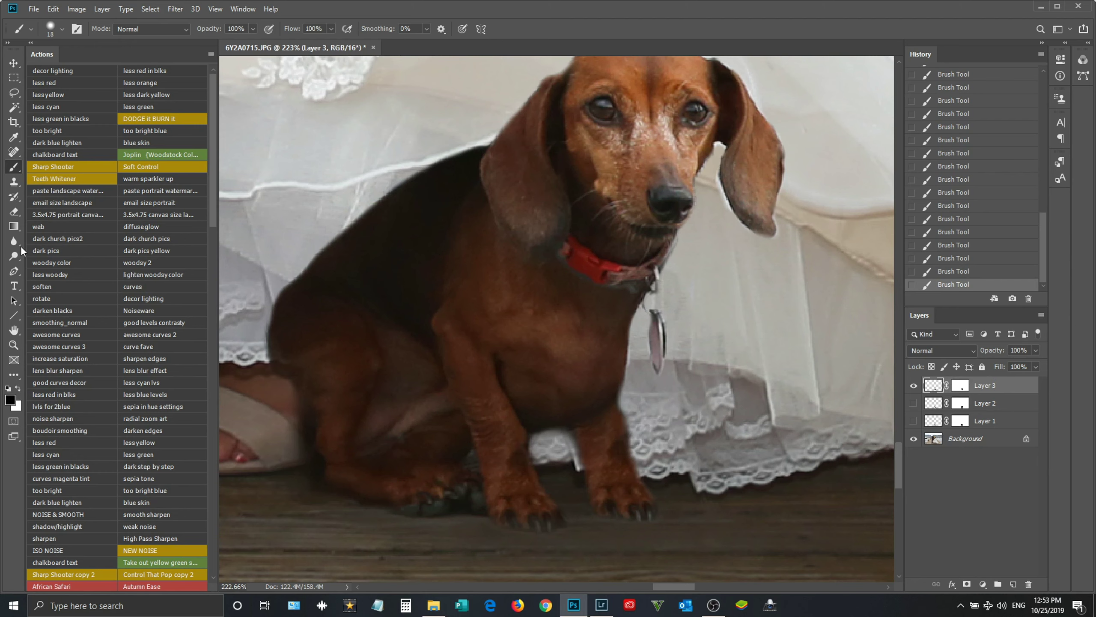
{"action": "key", "text": "s"}
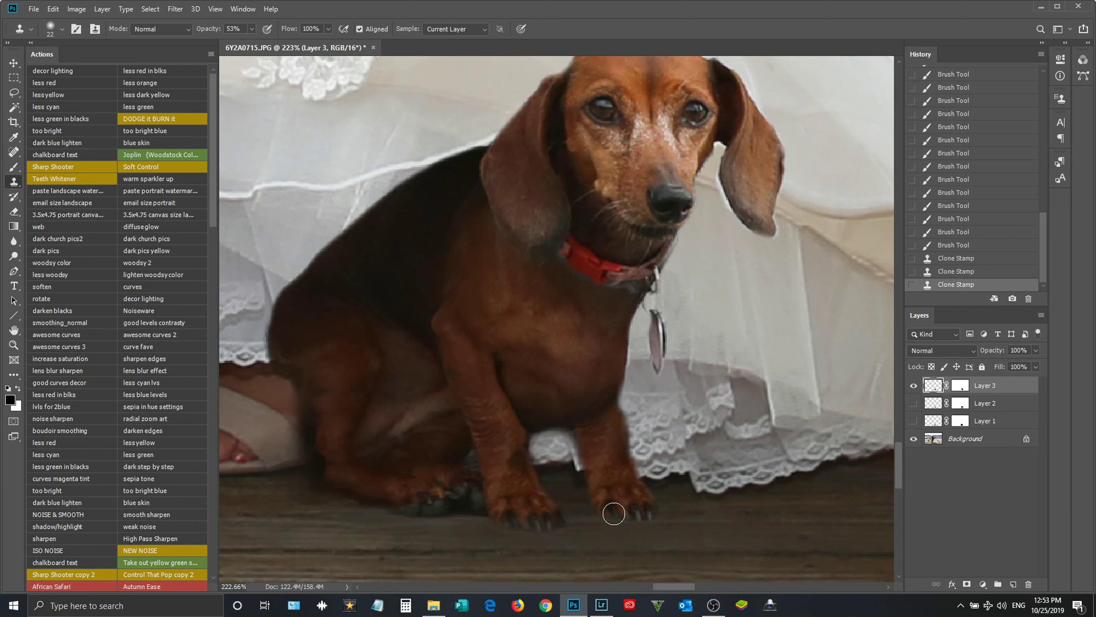
{"action": "key", "text": "ctrl+alt+z"}
{"action": "key", "text": "ctrl+alt+z"}
{"action": "key", "text": "ctrl+alt+z"}
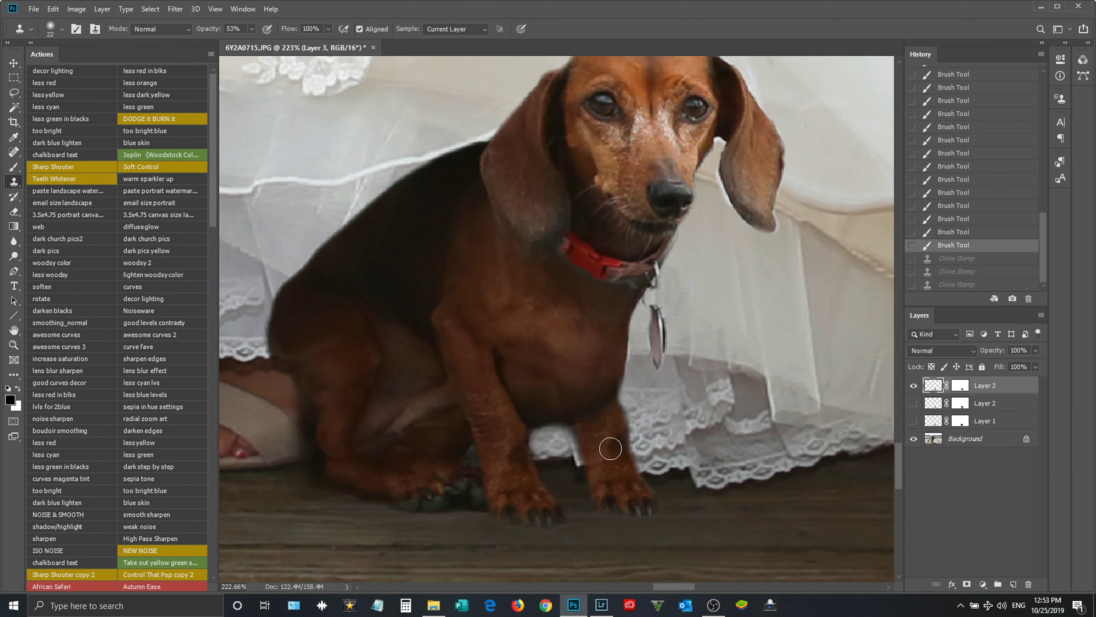
{"action": "left_click", "coordinate": [610, 448]}
{"action": "left_click", "coordinate": [614, 430]}
{"action": "scroll", "coordinate": [630, 484], "scroll_direction": "down", "scroll_amount": 2}
{"action": "scroll", "coordinate": [639, 519], "scroll_direction": "down", "scroll_amount": 3}
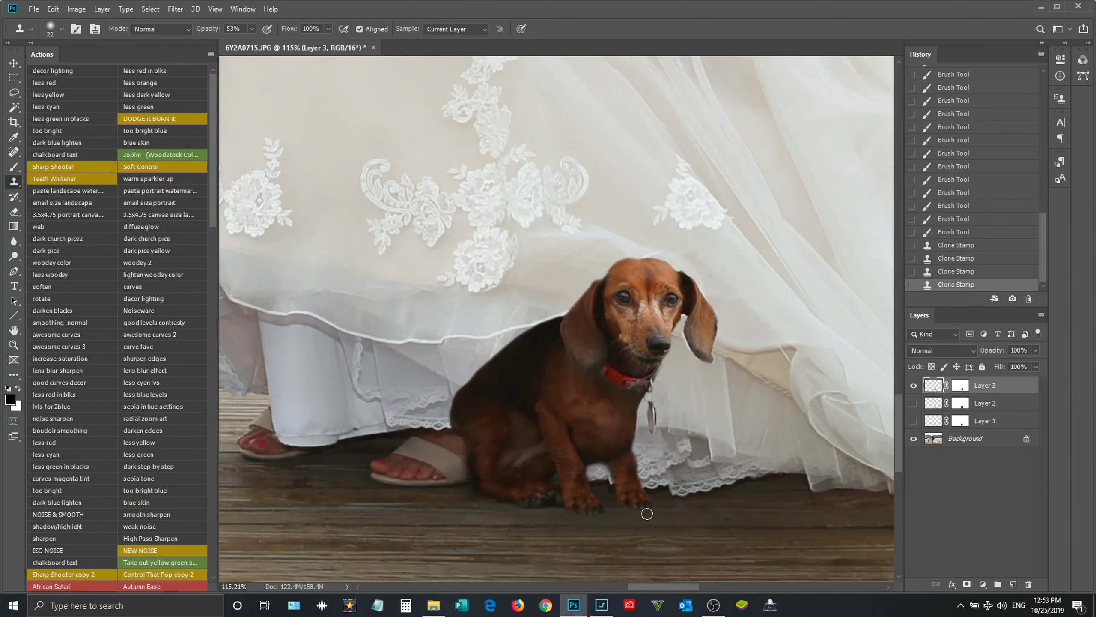
{"action": "scroll", "coordinate": [648, 514], "scroll_direction": "down", "scroll_amount": 1}
{"action": "left_click", "coordinate": [14, 63]}
{"action": "scroll", "coordinate": [643, 484], "scroll_direction": "up", "scroll_amount": 2}
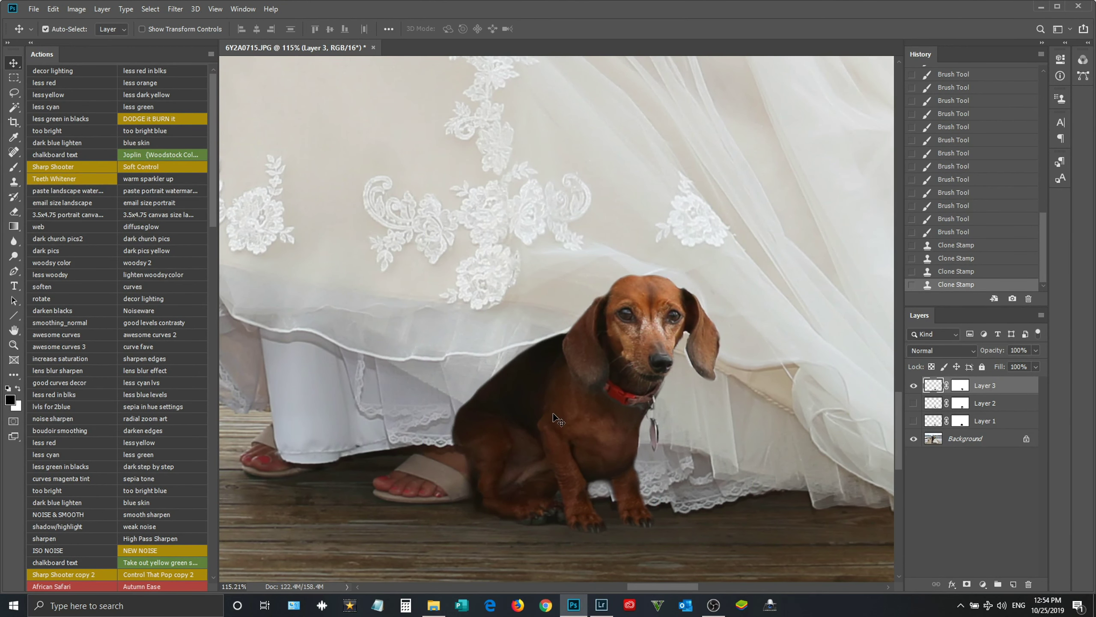
{"action": "scroll", "coordinate": [671, 322], "scroll_direction": "up", "scroll_amount": 2}
{"action": "left_click", "coordinate": [961, 385]}
{"action": "left_click", "coordinate": [13, 166]}
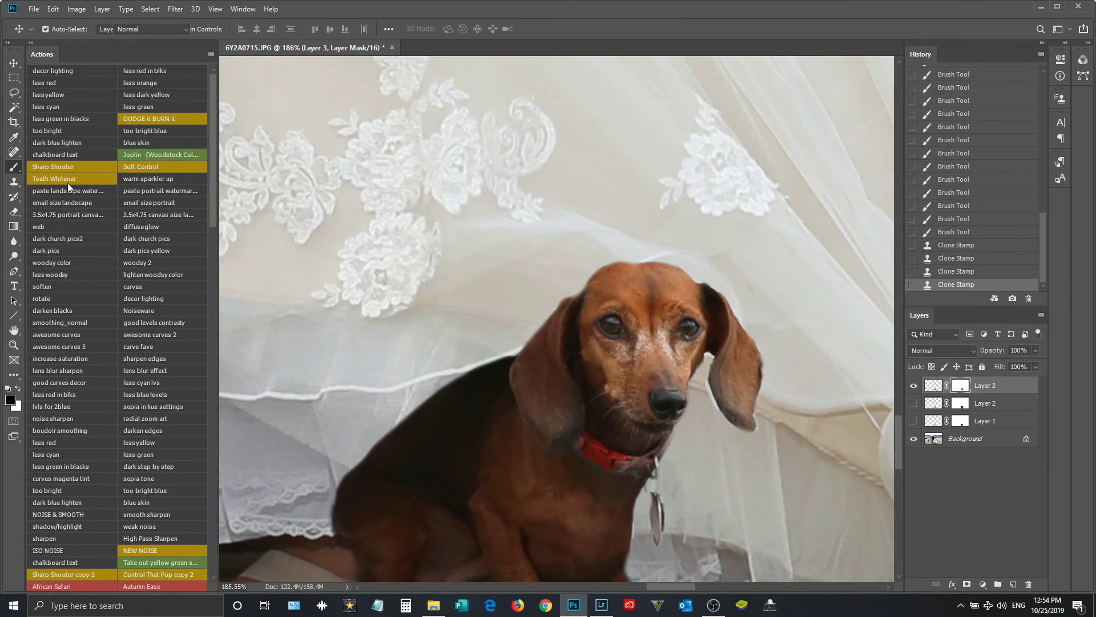
Step: Paint the veil back over the dog's head and back, softening its edges
{"action": "mouse_move", "coordinate": [532, 324]}
{"action": "left_mouse_down"}
{"action": "mouse_move", "coordinate": [569, 285]}
{"action": "mouse_move", "coordinate": [660, 246]}
{"action": "left_mouse_up"}
{"action": "mouse_move", "coordinate": [596, 268]}
{"action": "left_mouse_down"}
{"action": "mouse_move", "coordinate": [515, 324]}
{"action": "mouse_move", "coordinate": [501, 325]}
{"action": "mouse_move", "coordinate": [487, 302]}
{"action": "left_mouse_up"}
{"action": "scroll", "coordinate": [546, 389], "scroll_direction": "down", "scroll_amount": 2}
{"action": "mouse_move", "coordinate": [609, 250]}
{"action": "left_mouse_down"}
{"action": "mouse_move", "coordinate": [607, 235]}
{"action": "mouse_move", "coordinate": [587, 242]}
{"action": "mouse_move", "coordinate": [517, 314]}
{"action": "left_mouse_up"}
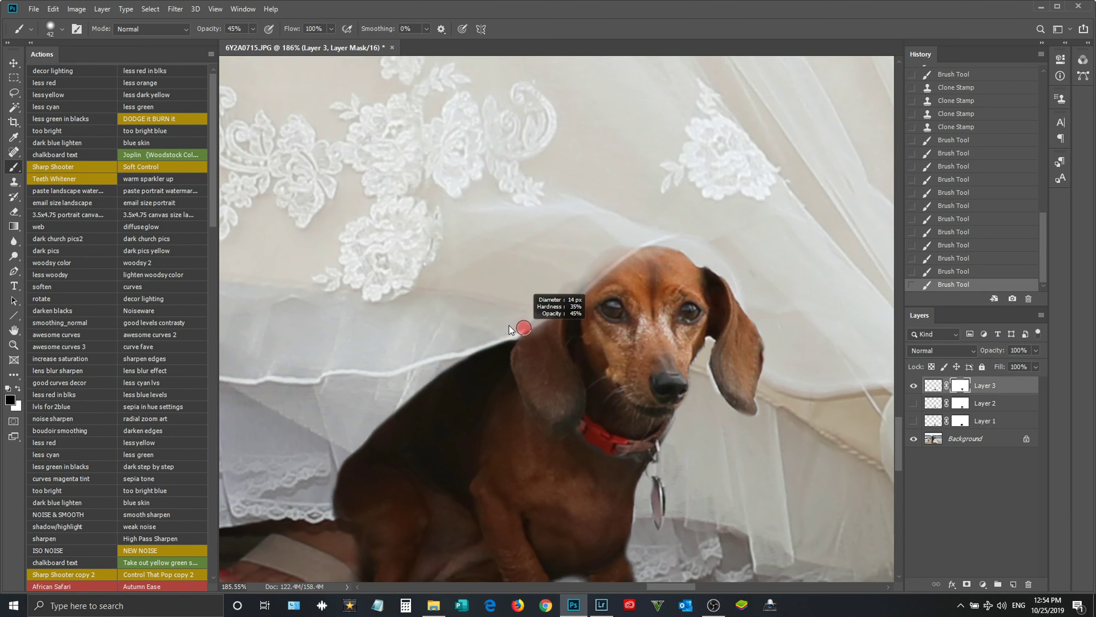
{"action": "left_click", "coordinate": [538, 322]}
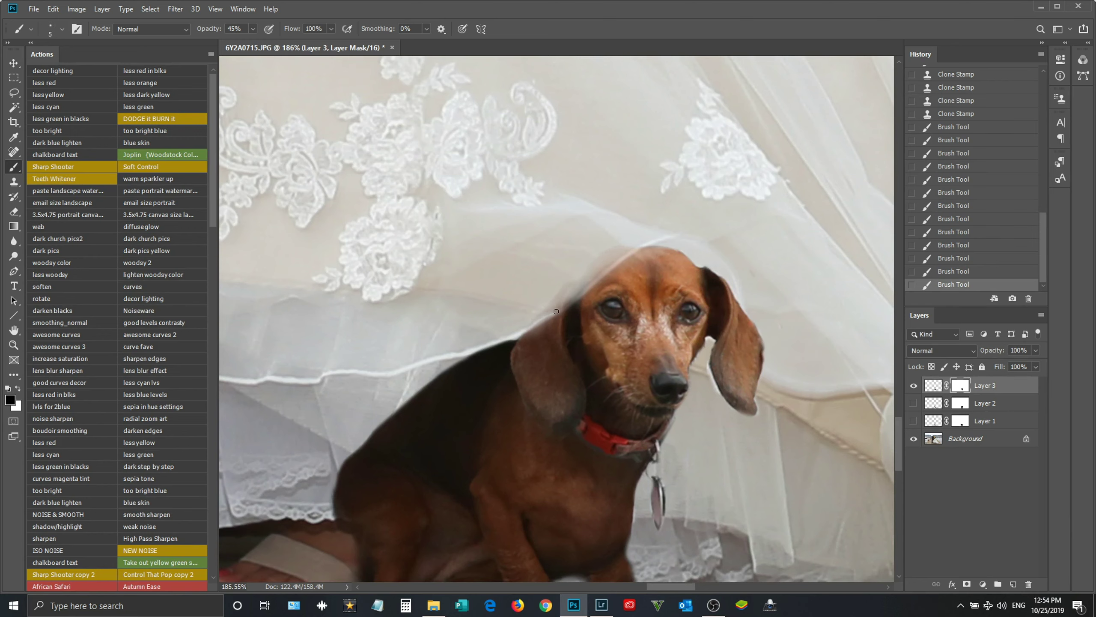
{"action": "left_click_drag", "start_coordinate": [544, 316], "coordinate": [646, 243]}
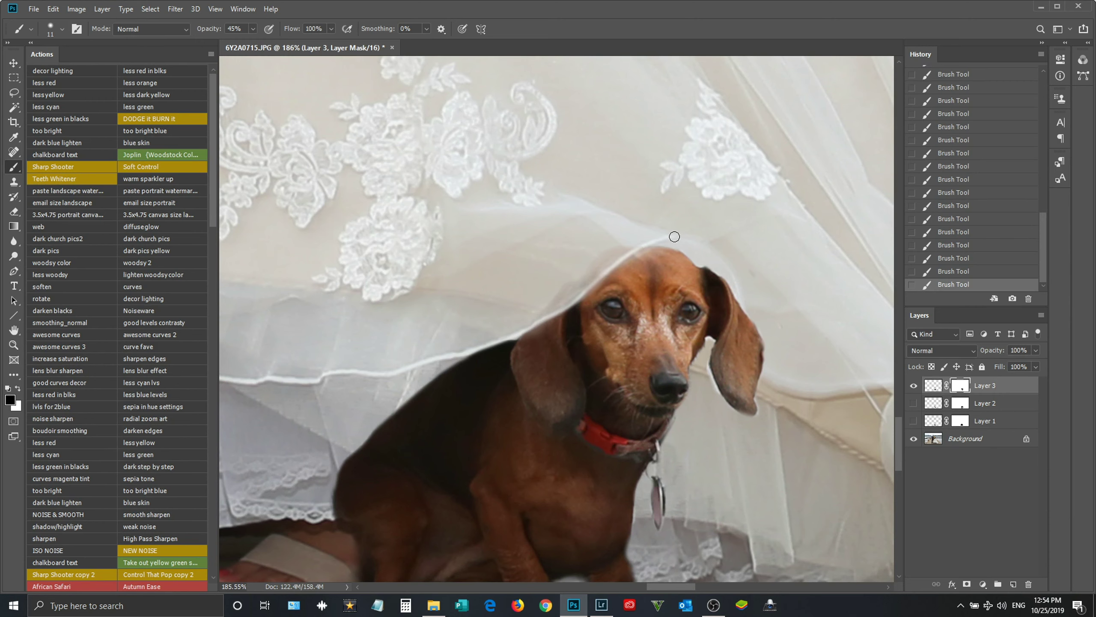
{"action": "left_click_drag", "start_coordinate": [622, 268], "coordinate": [652, 249]}
{"action": "key", "text": "bracketright"}
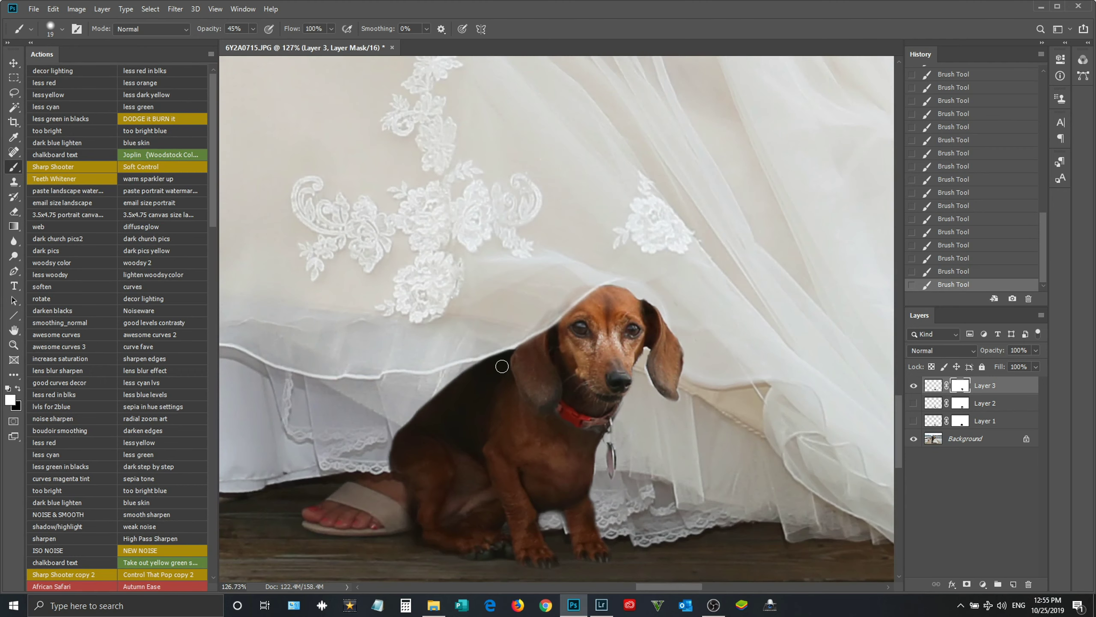
{"action": "scroll", "coordinate": [509, 368], "scroll_direction": "up", "scroll_amount": 1}
{"action": "left_click_drag", "start_coordinate": [482, 346], "coordinate": [535, 321]}
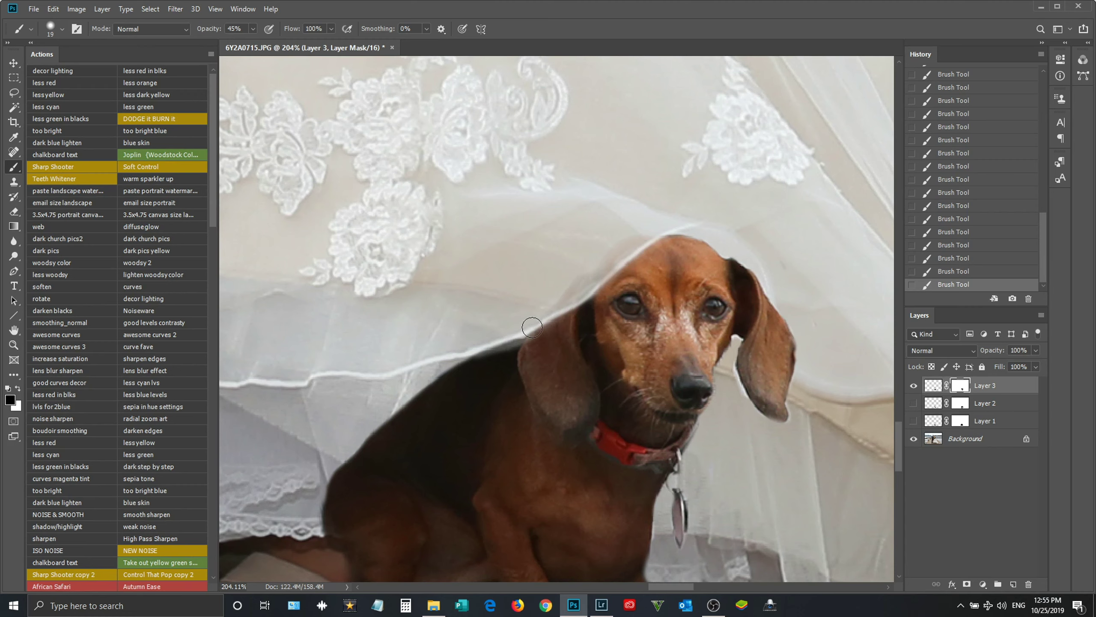
Step: Switch between white and black brush colours while zooming around the veil edge
{"action": "left_click", "coordinate": [18, 393]}
{"action": "scroll", "coordinate": [518, 352], "scroll_direction": "down", "scroll_amount": 3}
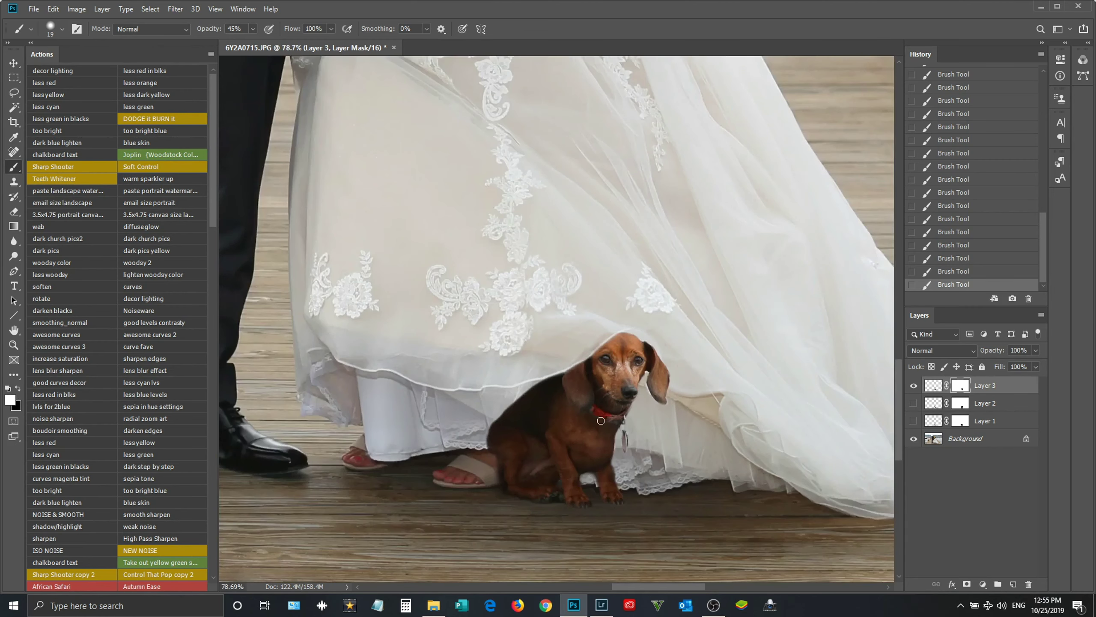
{"action": "scroll", "coordinate": [518, 358], "scroll_direction": "up", "scroll_amount": 2}
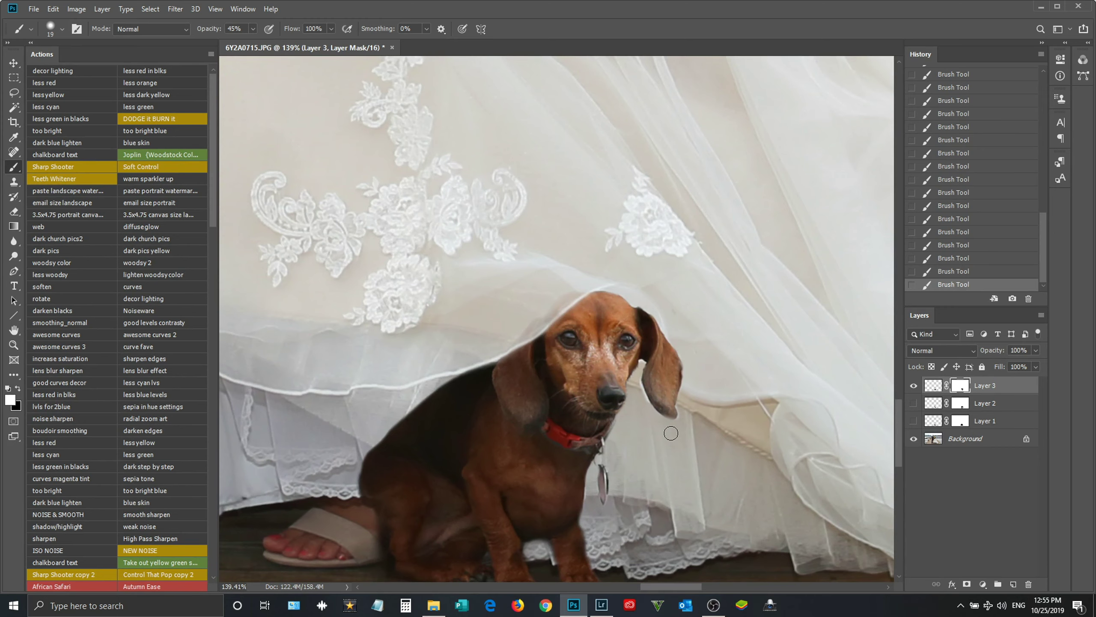
{"action": "scroll", "coordinate": [567, 380], "scroll_direction": "down", "scroll_amount": 1}
{"action": "scroll", "coordinate": [568, 380], "scroll_direction": "up", "scroll_amount": 1}
{"action": "scroll", "coordinate": [566, 380], "scroll_direction": "up", "scroll_amount": 1}
{"action": "scroll", "coordinate": [564, 381], "scroll_direction": "up", "scroll_amount": 1}
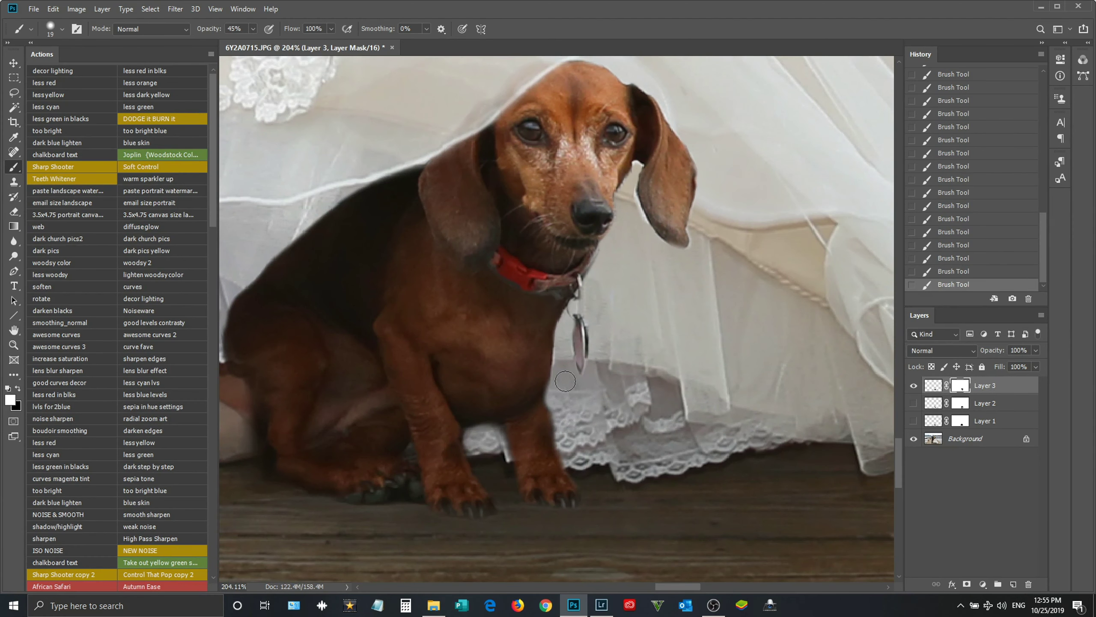
{"action": "key", "text": "x"}
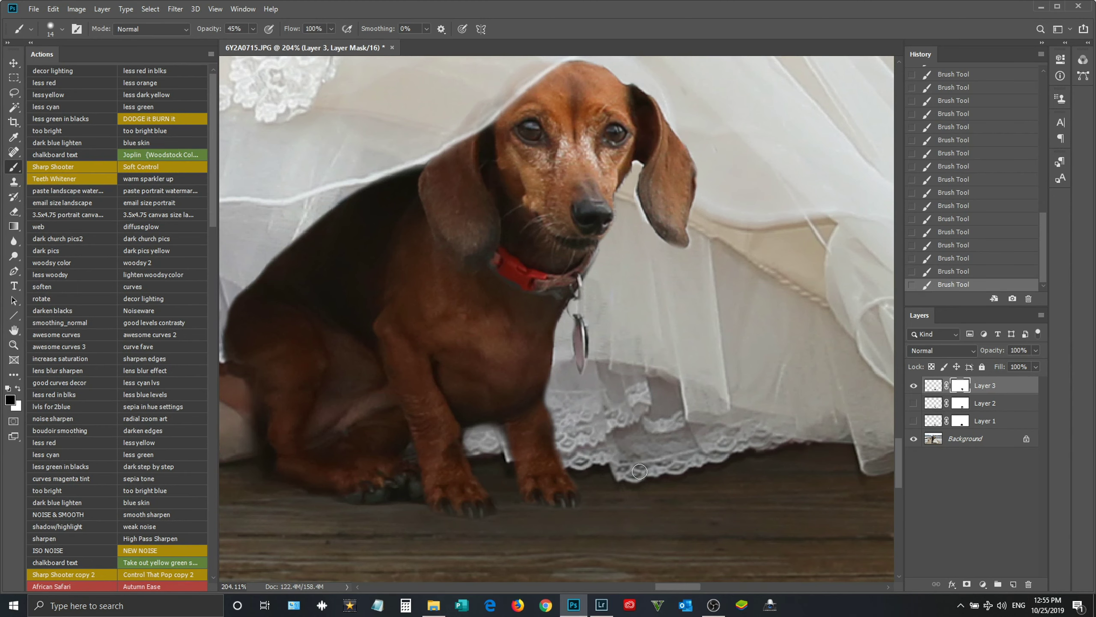
Step: Hide and show Layer 3 to compare the dog's blend under the veil
{"action": "left_click_drag", "start_coordinate": [639, 470], "coordinate": [526, 386]}
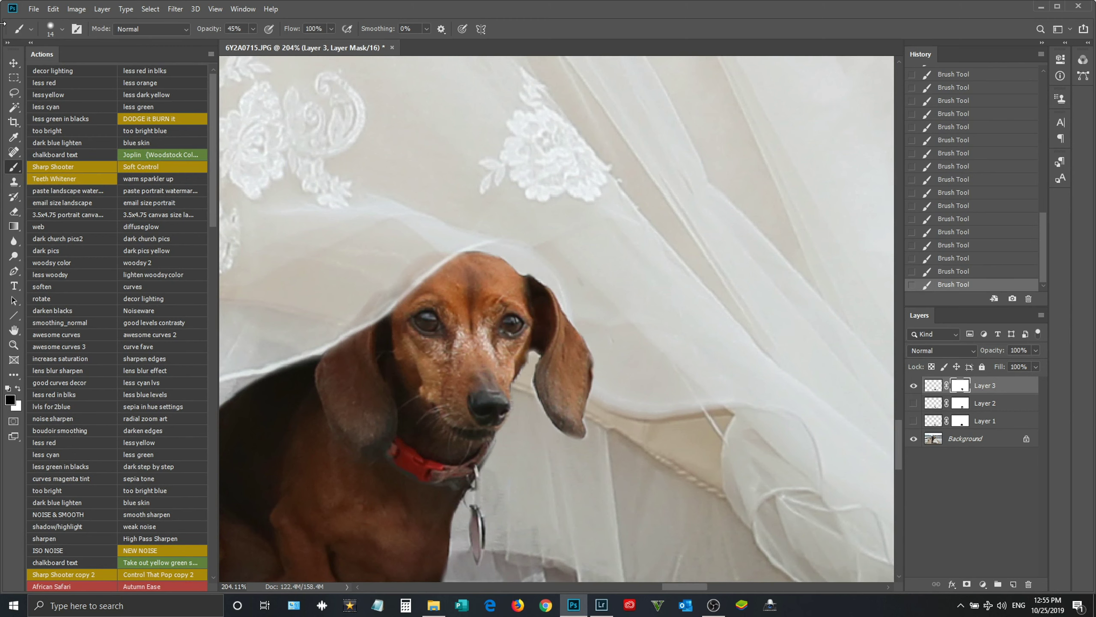
{"action": "key", "text": "v"}
{"action": "left_click", "coordinate": [920, 389]}
{"action": "left_click", "coordinate": [919, 389]}
{"action": "left_click", "coordinate": [920, 389]}
{"action": "scroll", "coordinate": [478, 358], "scroll_direction": "down", "scroll_amount": 5}
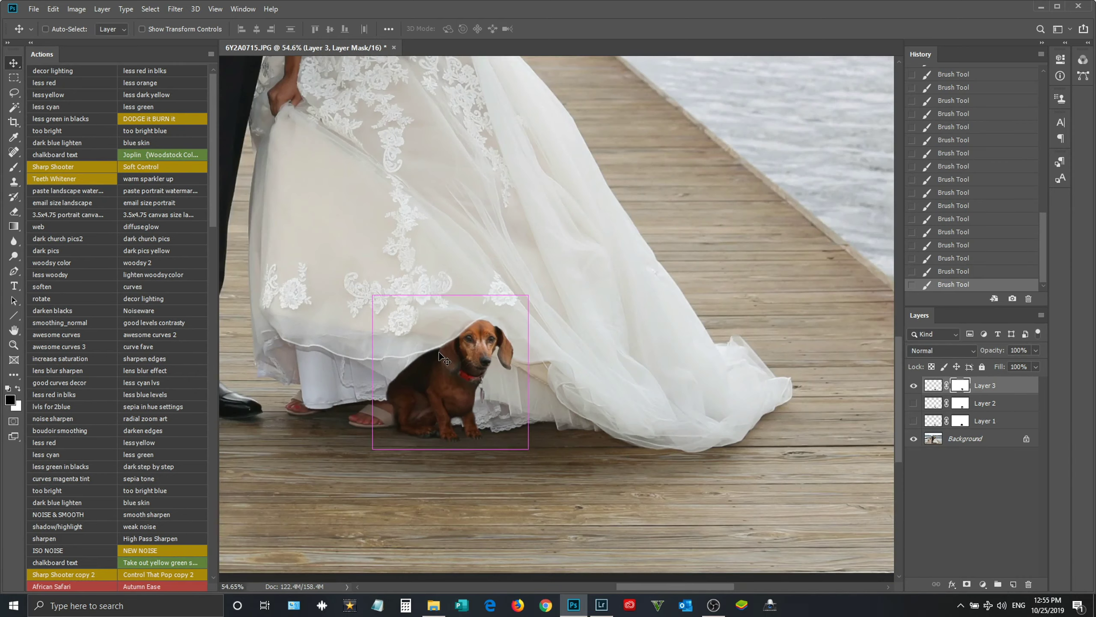
Step: Save the edited image as a TIFF and shift the view so the dog sits lower
{"action": "key", "text": "ctrl+s"}
{"action": "scroll", "coordinate": [477, 357], "scroll_direction": "down", "scroll_amount": 2}
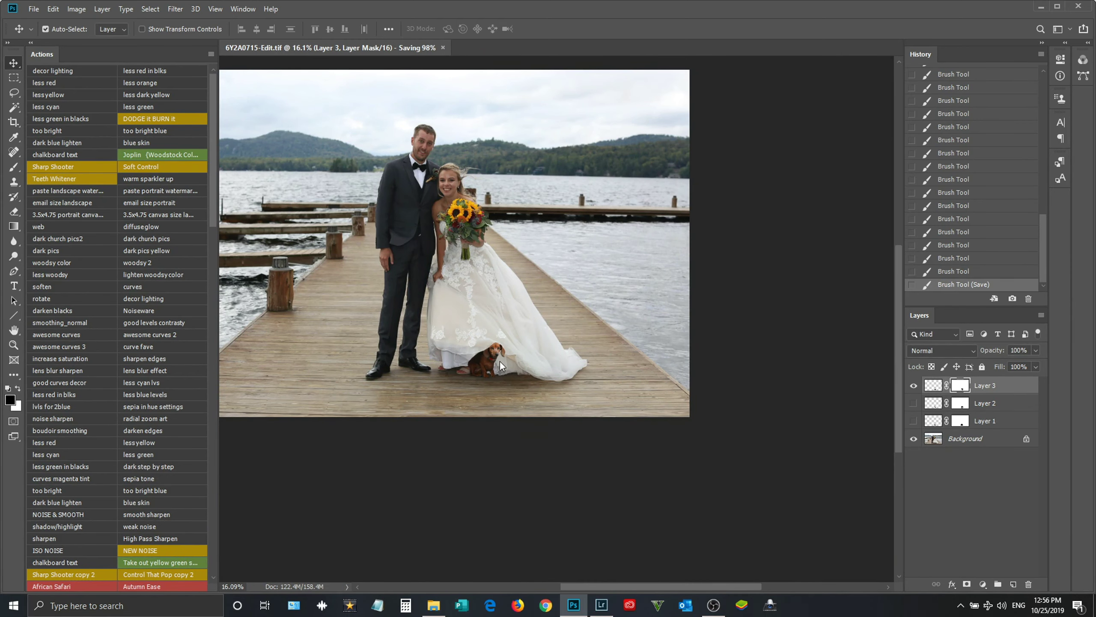
{"action": "scroll", "coordinate": [493, 343], "scroll_direction": "up", "scroll_amount": 3}
{"action": "scroll", "coordinate": [493, 343], "scroll_direction": "up", "scroll_amount": 3}
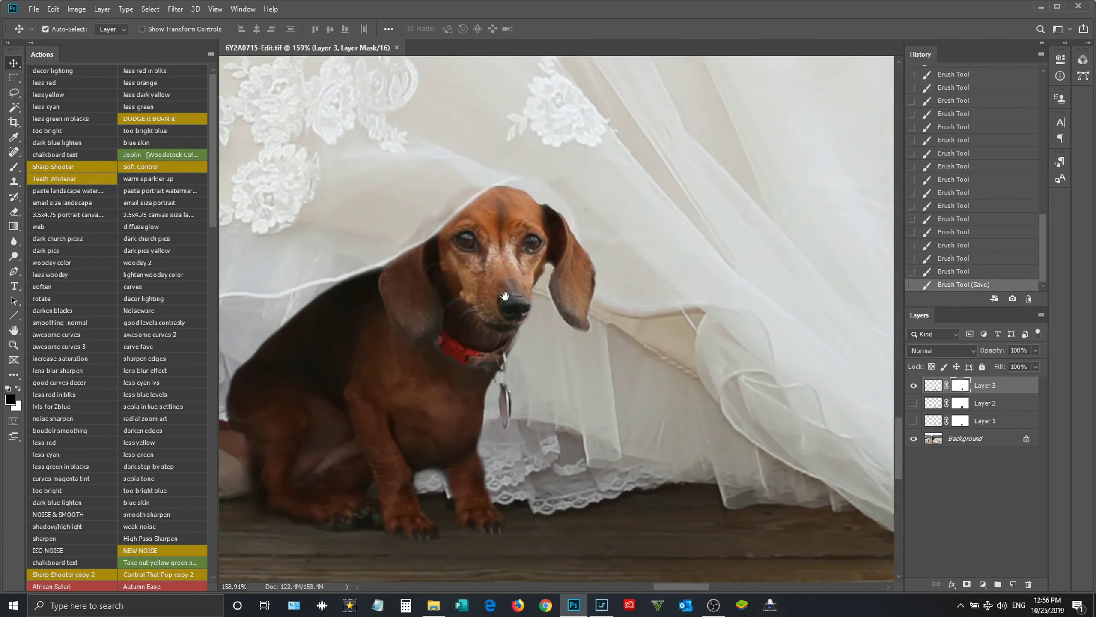
{"action": "left_click_drag", "start_coordinate": [505, 296], "coordinate": [503, 387]}
Step: Paint Layer 3's mask along the dog's ear at 26% brush opacity to add veil over it
{"action": "left_click", "coordinate": [13, 167]}
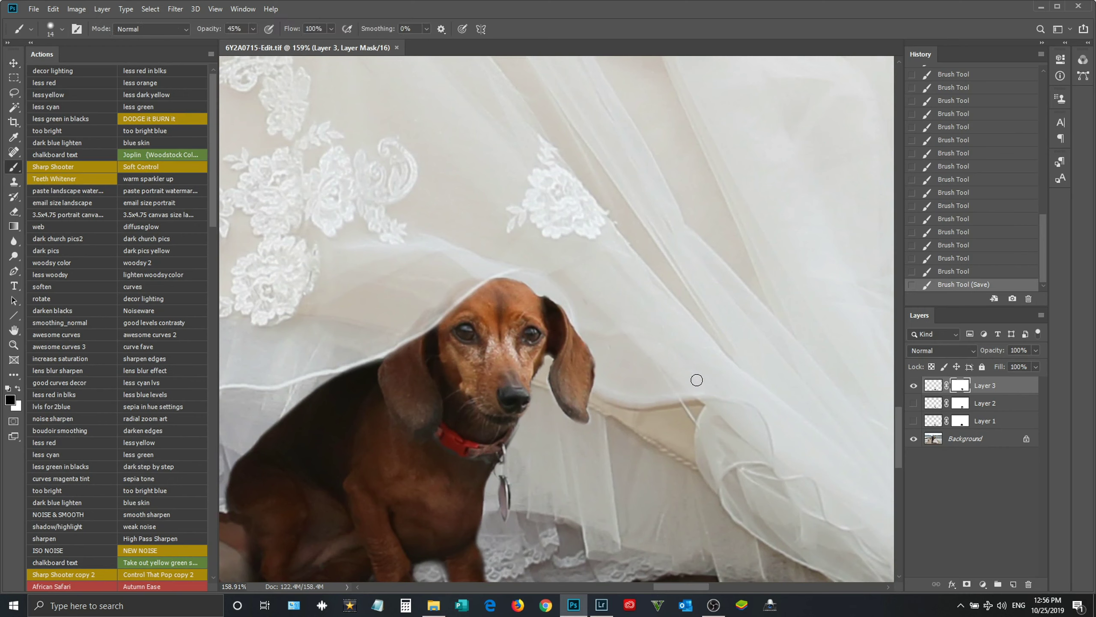
{"action": "mouse_move", "coordinate": [599, 346]}
{"action": "left_mouse_down"}
{"action": "mouse_move", "coordinate": [590, 370]}
{"action": "mouse_move", "coordinate": [580, 299]}
{"action": "mouse_move", "coordinate": [595, 344]}
{"action": "mouse_move", "coordinate": [575, 314]}
{"action": "left_mouse_up"}
{"action": "scroll", "coordinate": [622, 383], "scroll_direction": "up", "scroll_amount": 2}
{"action": "key", "text": "x"}
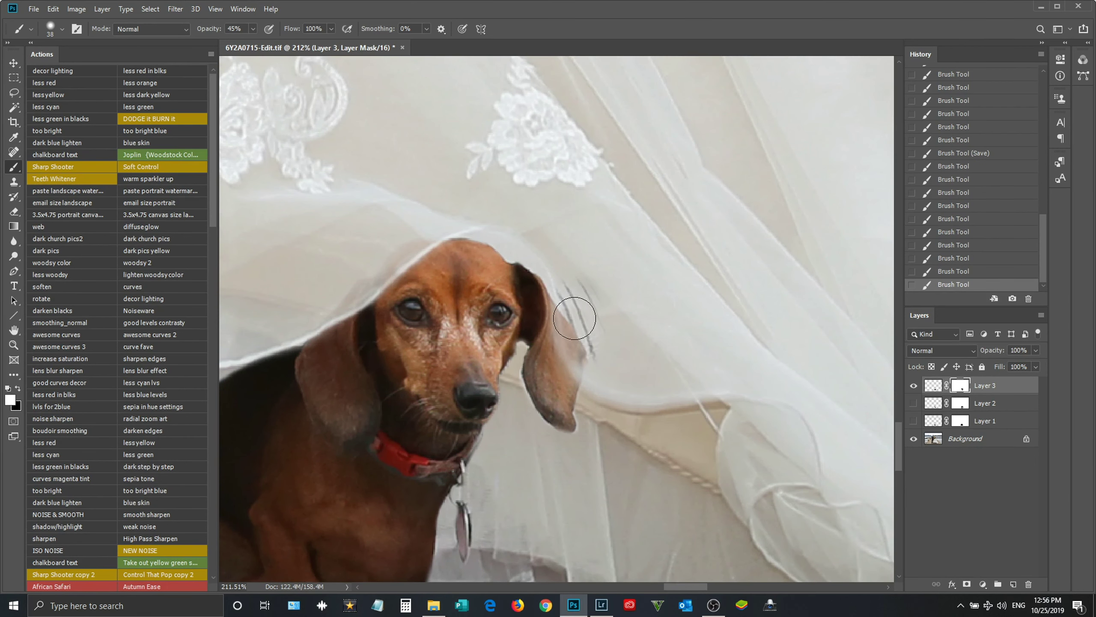
{"action": "left_click", "coordinate": [18, 389]}
{"action": "mouse_move", "coordinate": [599, 299]}
{"action": "left_mouse_down"}
{"action": "mouse_move", "coordinate": [582, 318]}
{"action": "mouse_move", "coordinate": [606, 372]}
{"action": "mouse_move", "coordinate": [580, 350]}
{"action": "left_mouse_up"}
{"action": "left_click", "coordinate": [606, 372]}
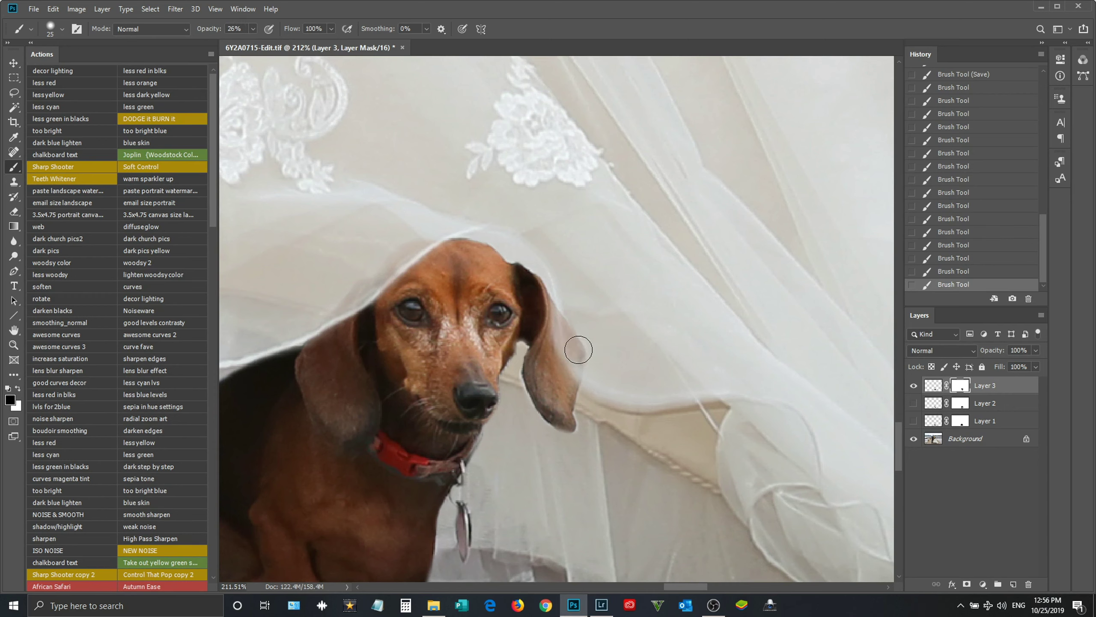
Step: With a smaller brush, paint the veil back over and beside the dog's right ear
{"action": "key", "text": "["}
{"action": "left_click", "coordinate": [18, 388]}
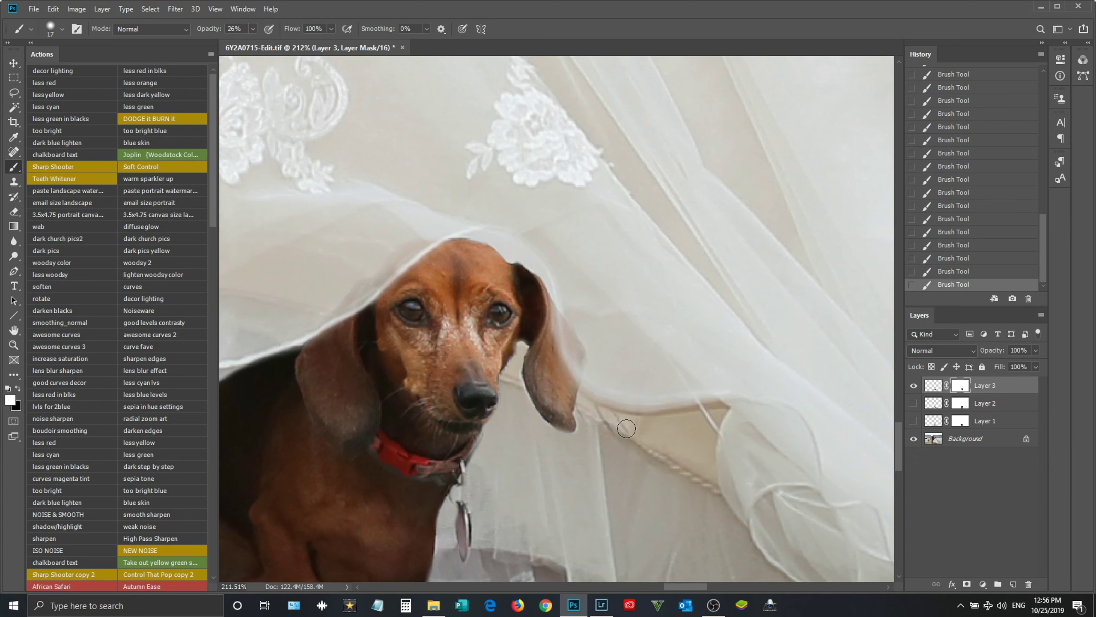
{"action": "left_click", "coordinate": [19, 388]}
{"action": "left_click", "coordinate": [597, 409]}
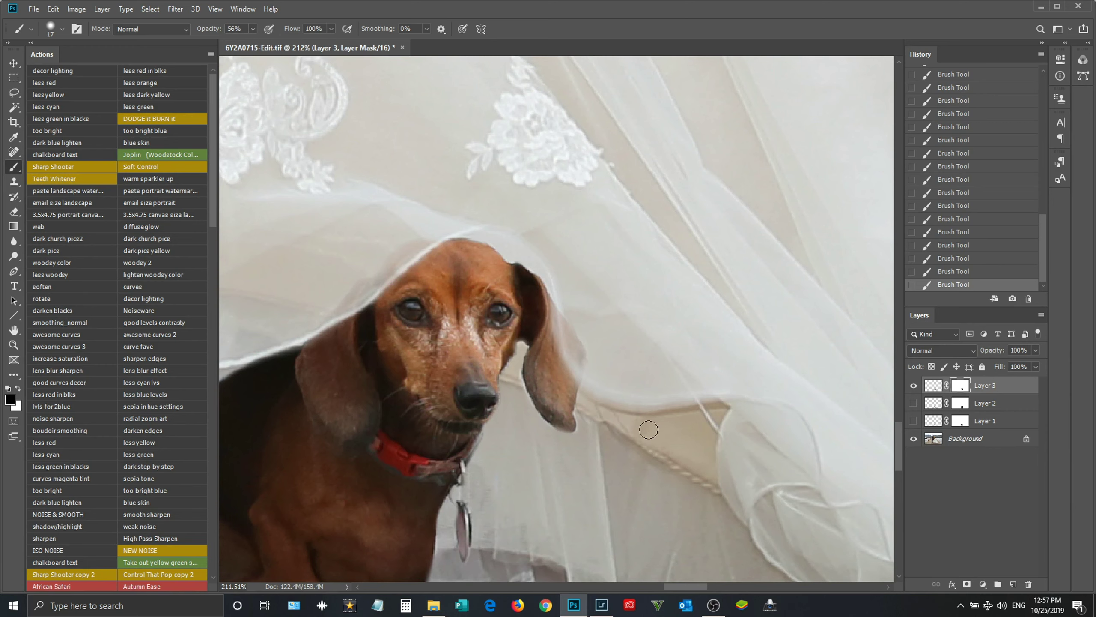
{"action": "left_click", "coordinate": [593, 411]}
{"action": "left_click_drag", "start_coordinate": [622, 428], "coordinate": [607, 414]}
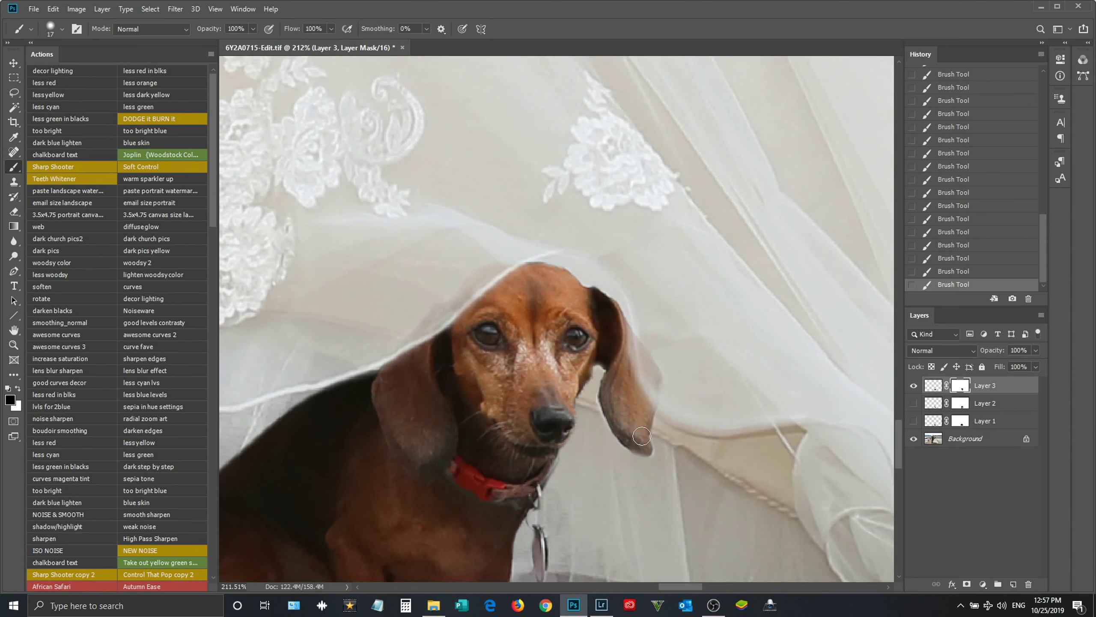
{"action": "mouse_move", "coordinate": [630, 397]}
{"action": "left_mouse_down"}
{"action": "mouse_move", "coordinate": [634, 318]}
{"action": "mouse_move", "coordinate": [641, 367]}
{"action": "mouse_move", "coordinate": [644, 348]}
{"action": "mouse_move", "coordinate": [659, 376]}
{"action": "mouse_move", "coordinate": [617, 307]}
{"action": "mouse_move", "coordinate": [633, 384]}
{"action": "left_mouse_up"}
{"action": "left_click", "coordinate": [18, 388]}
{"action": "left_click", "coordinate": [19, 389]}
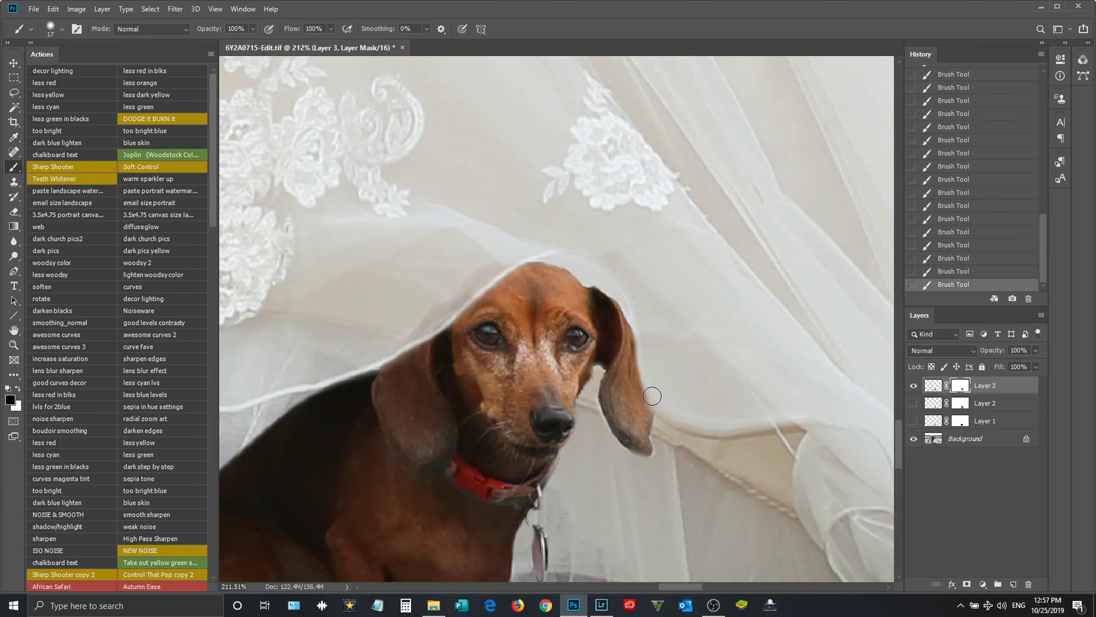
{"action": "left_click_drag", "start_coordinate": [646, 382], "coordinate": [655, 355]}
{"action": "scroll", "coordinate": [656, 355], "scroll_direction": "down", "scroll_amount": 5}
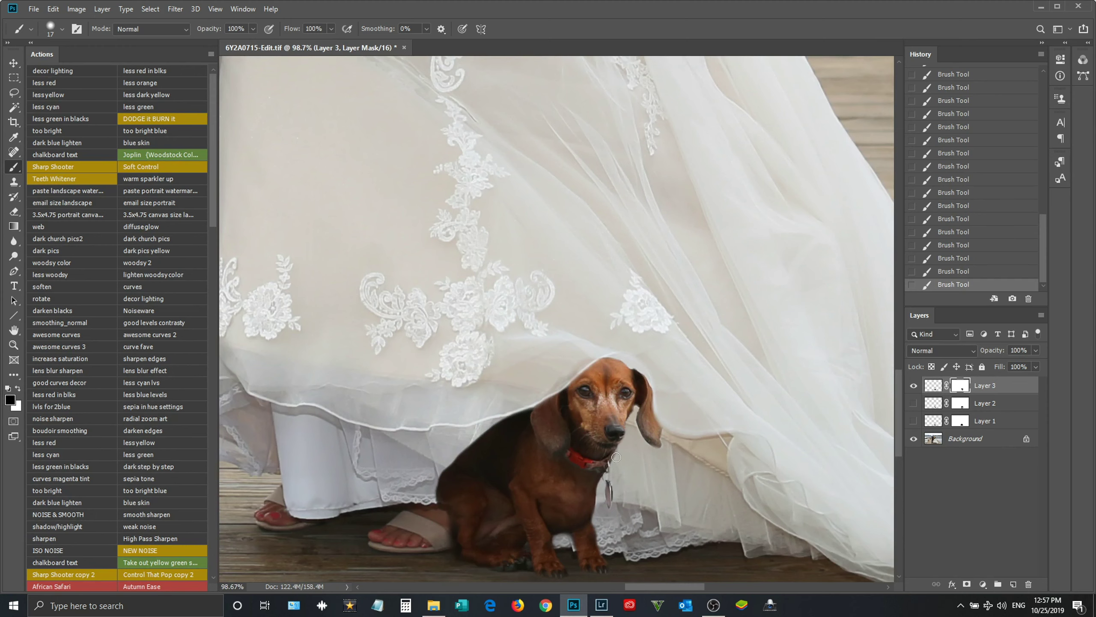
Step: Set the mask brush to about half opacity and size 21
{"action": "scroll", "coordinate": [427, 399], "scroll_direction": "up", "scroll_amount": 4}
{"action": "left_click", "coordinate": [253, 29]}
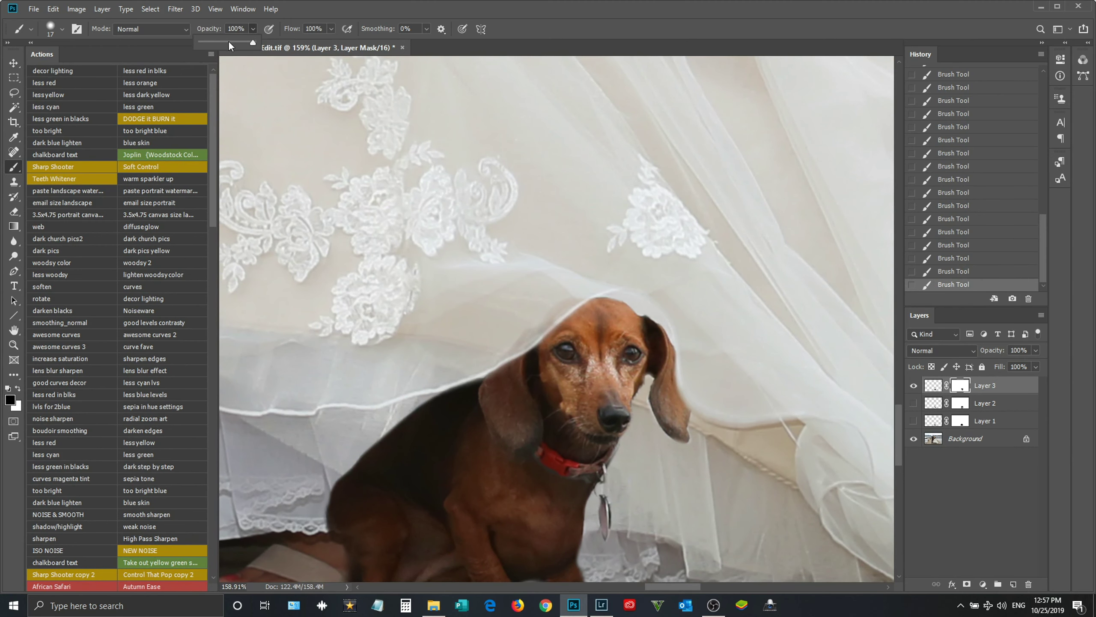
{"action": "left_click", "coordinate": [18, 388]}
{"action": "scroll", "coordinate": [727, 382], "scroll_direction": "up", "scroll_amount": 2}
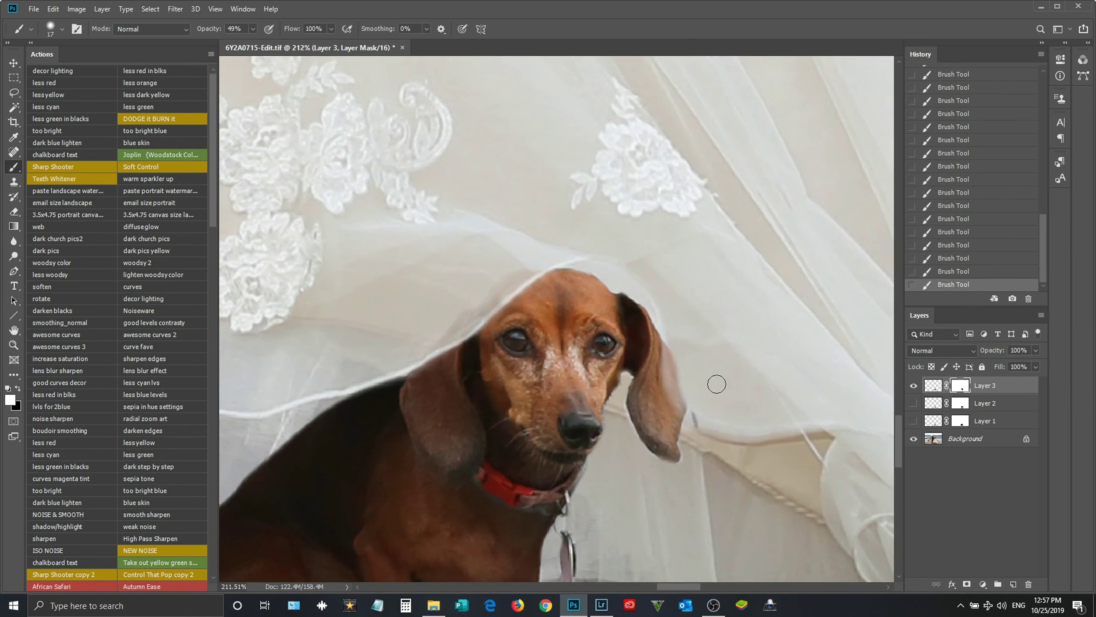
{"action": "left_click", "coordinate": [18, 389]}
{"action": "key", "text": "bracketright"}
{"action": "key", "text": "bracketright"}
{"action": "key", "text": "bracketright"}
{"action": "scroll", "coordinate": [702, 400], "scroll_direction": "down", "scroll_amount": 2}
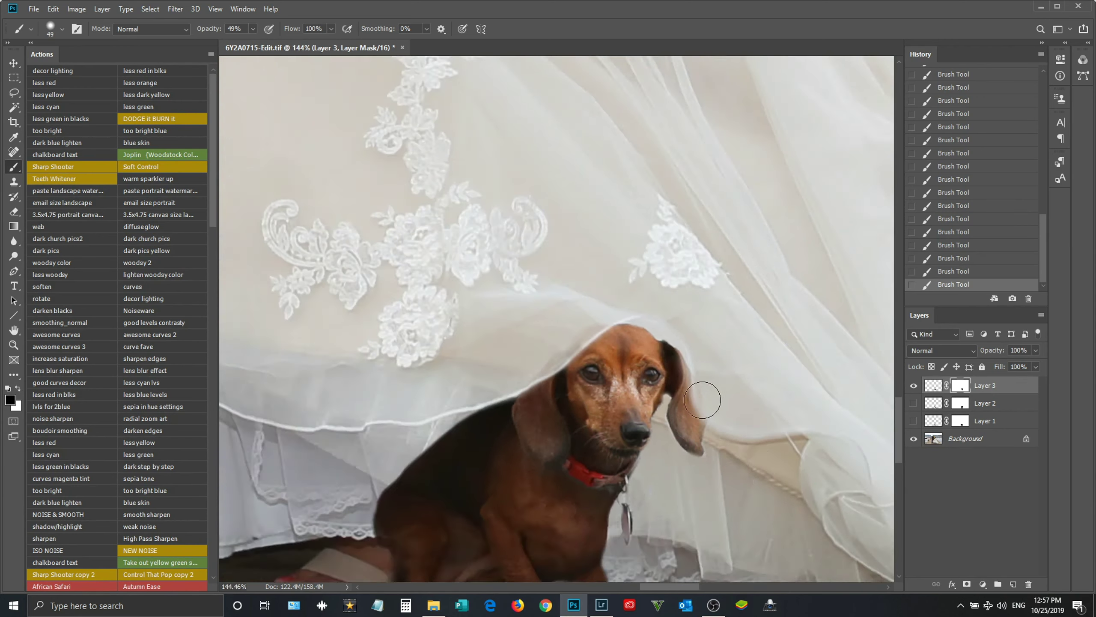
{"action": "scroll", "coordinate": [702, 400], "scroll_direction": "up", "scroll_amount": 2}
{"action": "left_click", "coordinate": [18, 388]}
{"action": "key", "text": "bracketleft"}
{"action": "key", "text": "bracketleft"}
{"action": "key", "text": "bracketleft"}
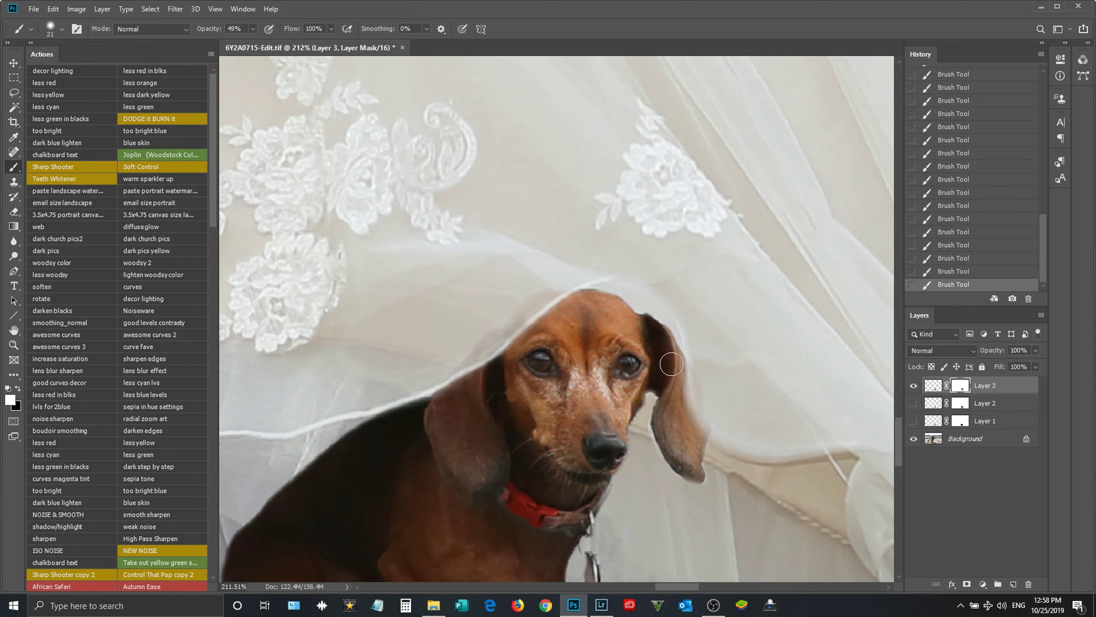
{"action": "key", "text": "x"}
Step: Reveal the right ear's edge and paint out its grey fringe with a finer brush at 75% opacity
{"action": "scroll", "coordinate": [709, 514], "scroll_direction": "down", "scroll_amount": 5}
{"action": "scroll", "coordinate": [501, 262], "scroll_direction": "up", "scroll_amount": 2}
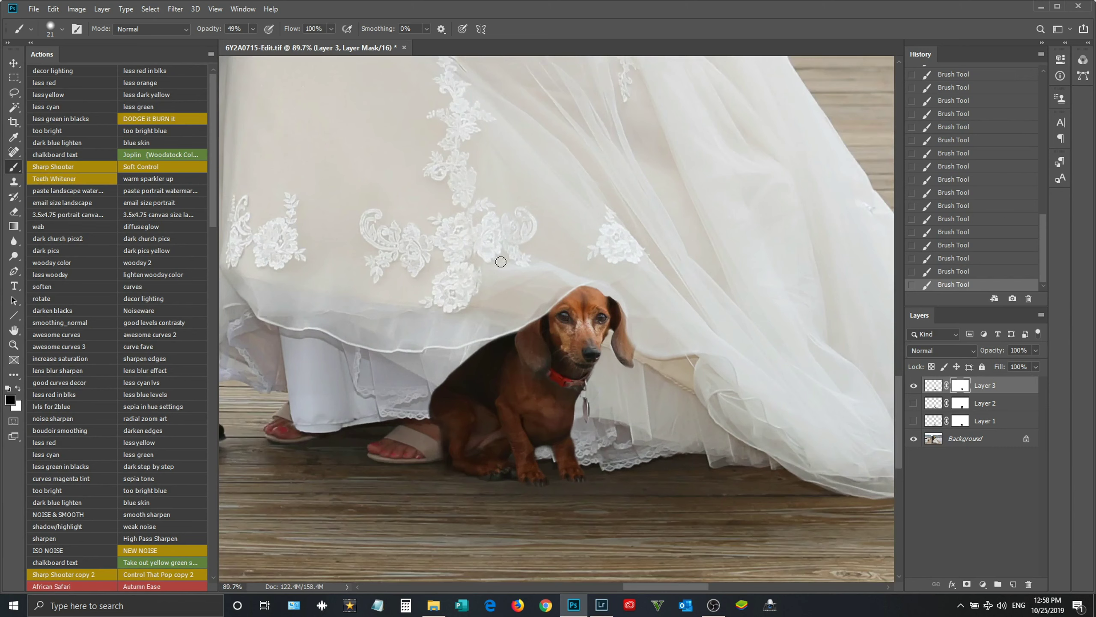
{"action": "scroll", "coordinate": [520, 332], "scroll_direction": "up", "scroll_amount": 3}
{"action": "key", "text": "x"}
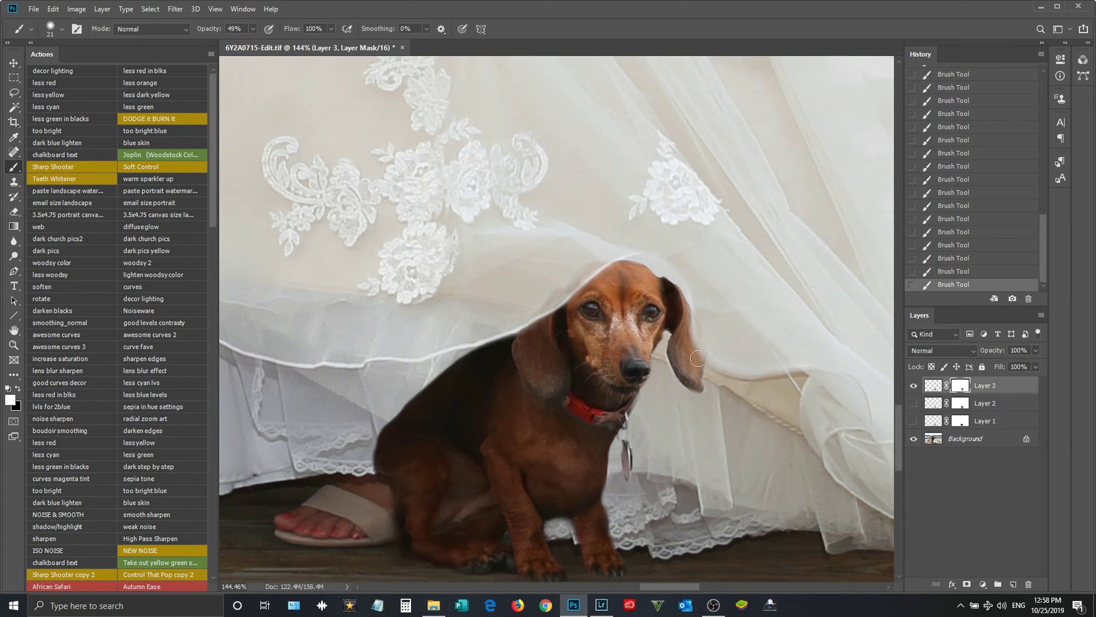
{"action": "scroll", "coordinate": [696, 346], "scroll_direction": "up", "scroll_amount": 2}
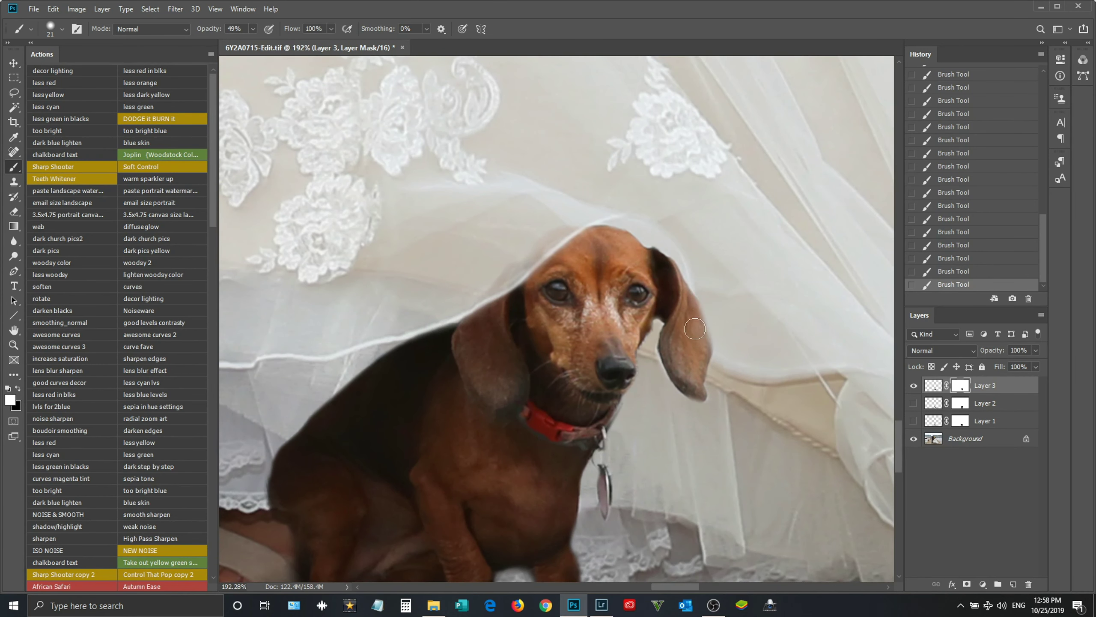
{"action": "left_click_drag", "start_coordinate": [695, 329], "coordinate": [668, 270]}
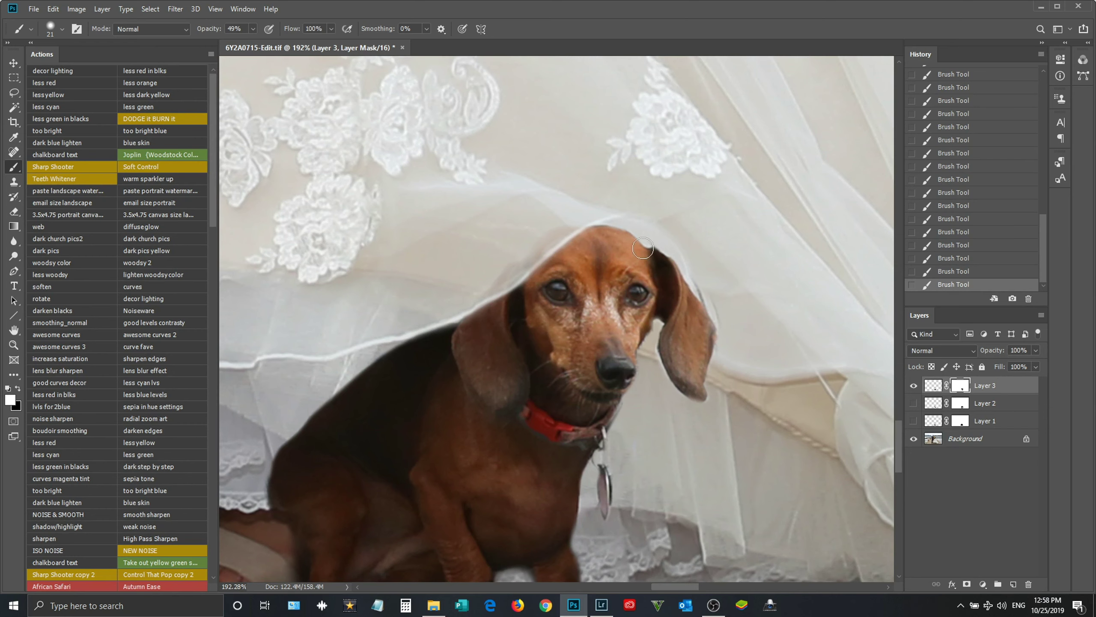
{"action": "scroll", "coordinate": [581, 212], "scroll_direction": "up", "scroll_amount": 2}
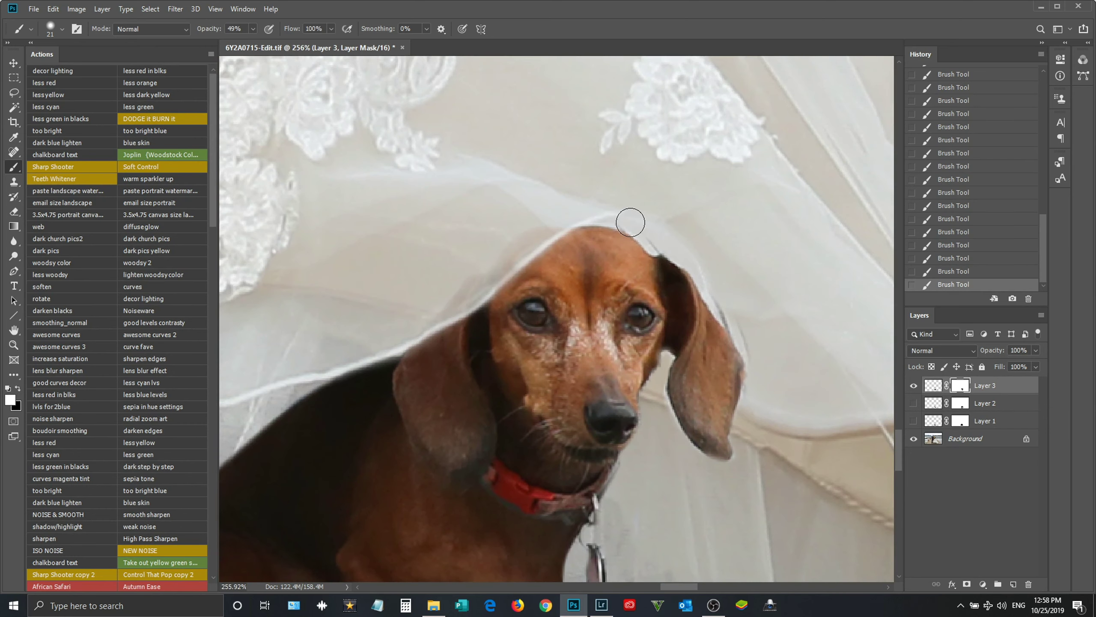
{"action": "left_click_drag", "start_coordinate": [669, 243], "coordinate": [653, 253]}
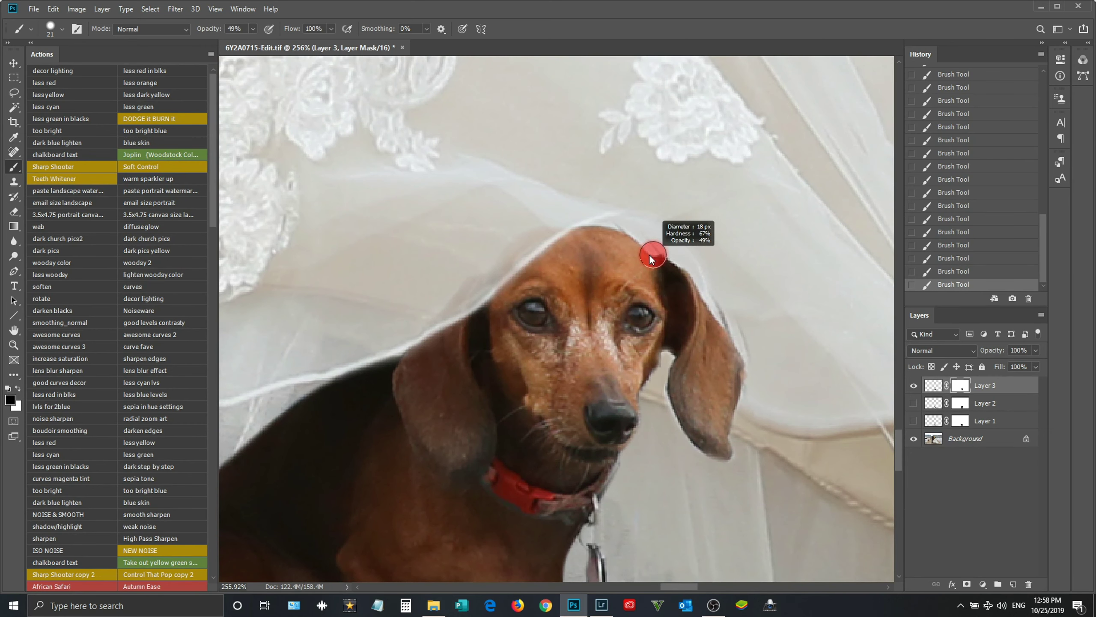
{"action": "left_click", "coordinate": [617, 218]}
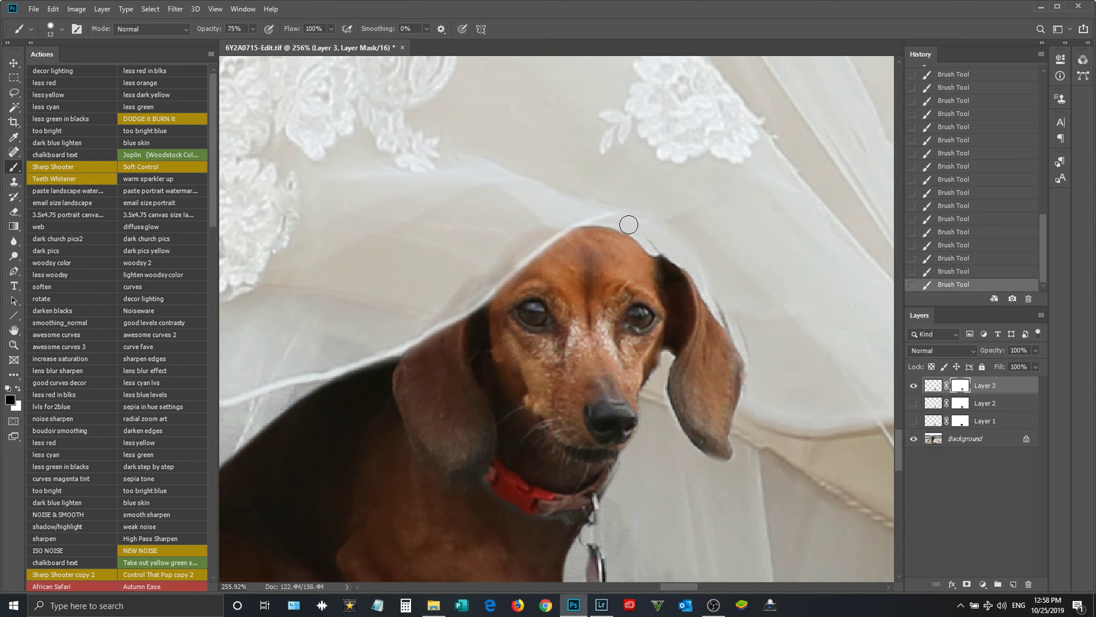
{"action": "mouse_move", "coordinate": [709, 288]}
{"action": "left_mouse_down"}
{"action": "mouse_move", "coordinate": [730, 322]}
{"action": "mouse_move", "coordinate": [747, 414]}
{"action": "left_mouse_up"}
Step: Nudge the dog layer slightly left with the Move tool
{"action": "scroll", "coordinate": [724, 278], "scroll_direction": "down", "scroll_amount": 2}
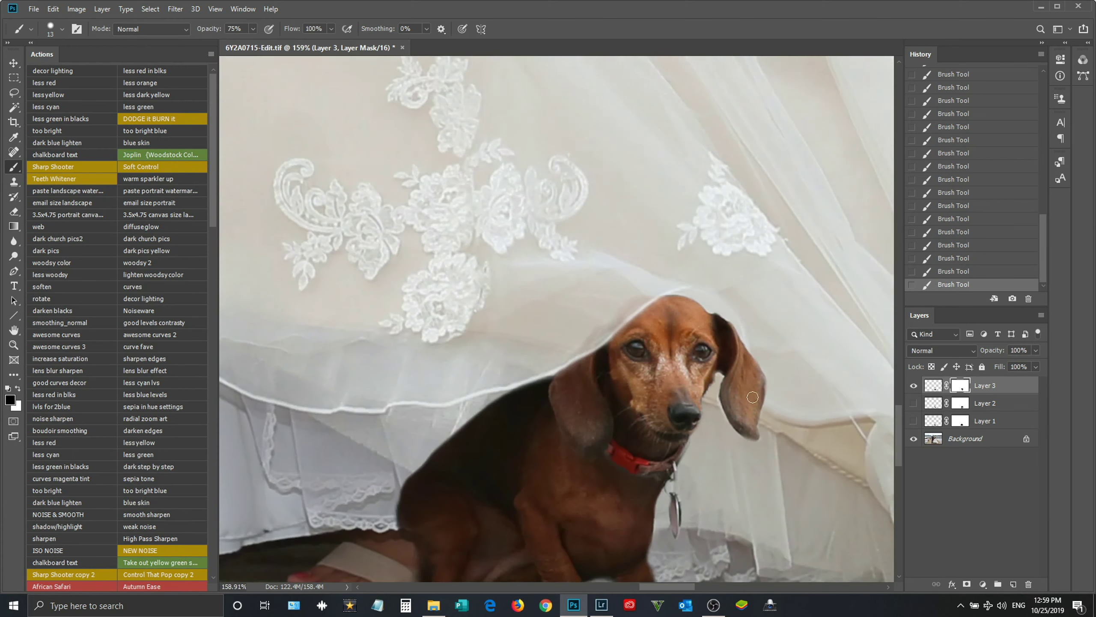
{"action": "scroll", "coordinate": [718, 354], "scroll_direction": "up", "scroll_amount": 3}
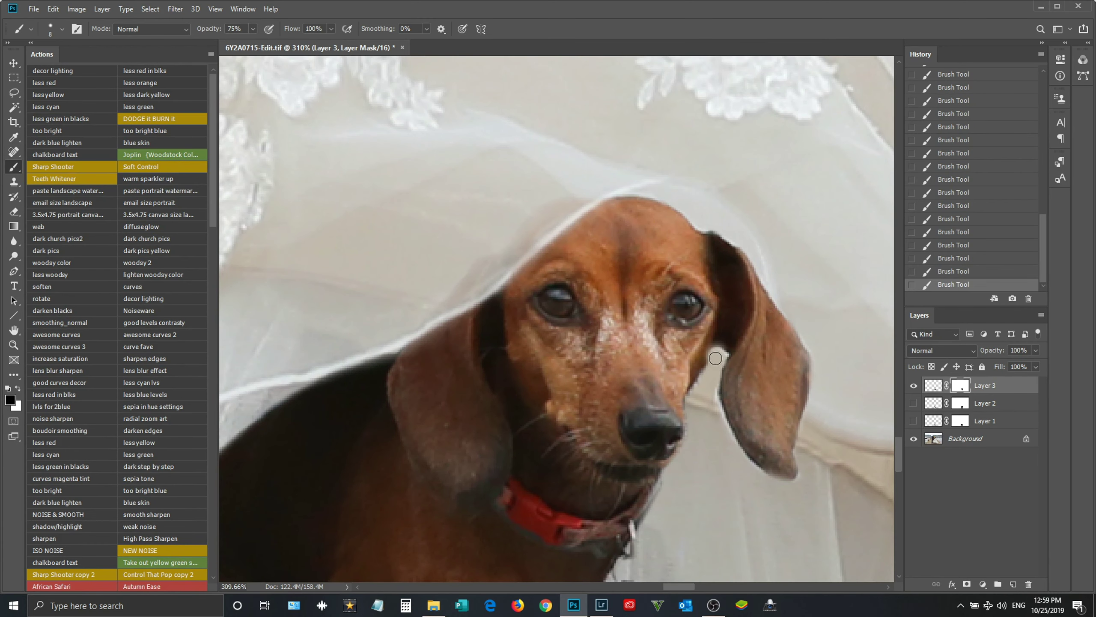
{"action": "scroll", "coordinate": [716, 366], "scroll_direction": "down", "scroll_amount": 1}
{"action": "key", "text": "x"}
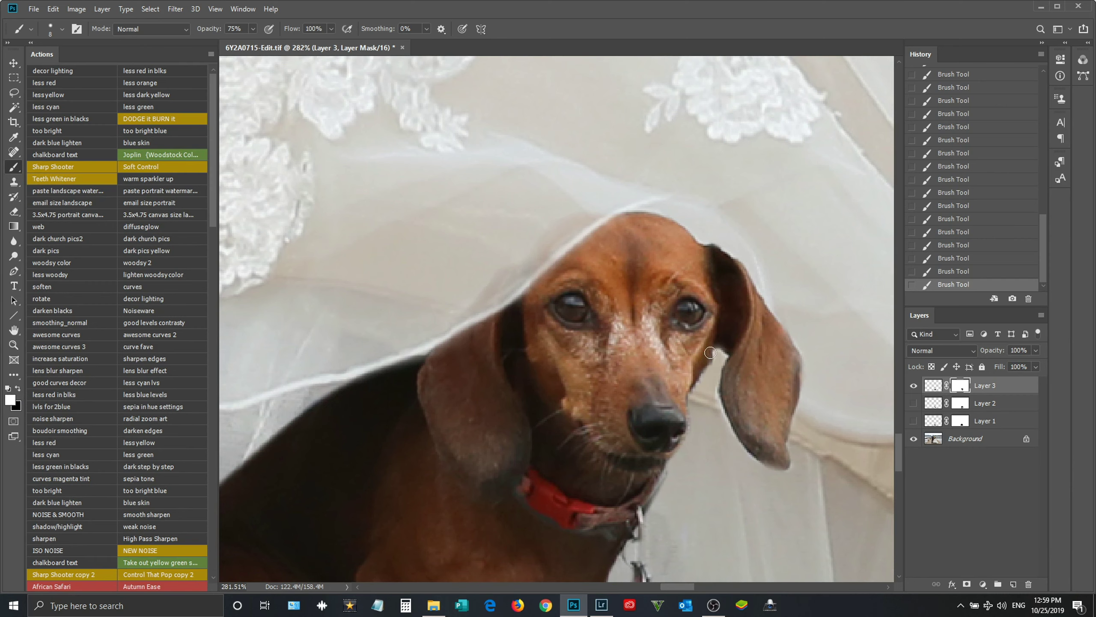
{"action": "left_click", "coordinate": [18, 389]}
{"action": "scroll", "coordinate": [455, 312], "scroll_direction": "down", "scroll_amount": 5}
{"action": "scroll", "coordinate": [455, 312], "scroll_direction": "down", "scroll_amount": 5}
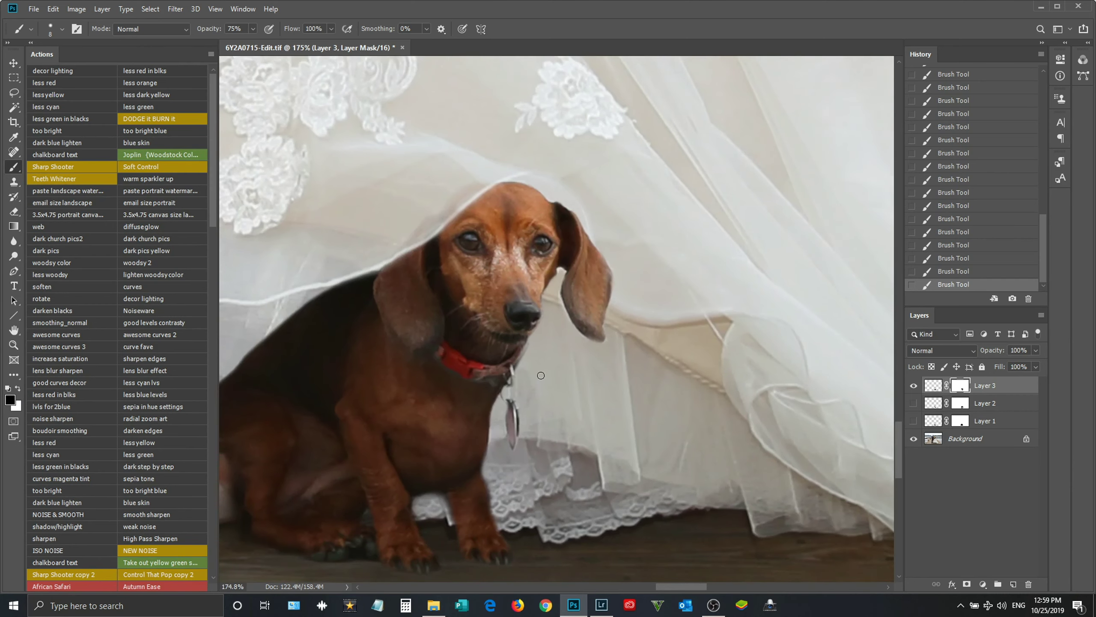
{"action": "scroll", "coordinate": [456, 312], "scroll_direction": "down", "scroll_amount": 4}
{"action": "key", "text": "v"}
{"action": "scroll", "coordinate": [432, 346], "scroll_direction": "down", "scroll_amount": 6}
{"action": "scroll", "coordinate": [517, 401], "scroll_direction": "up", "scroll_amount": 7}
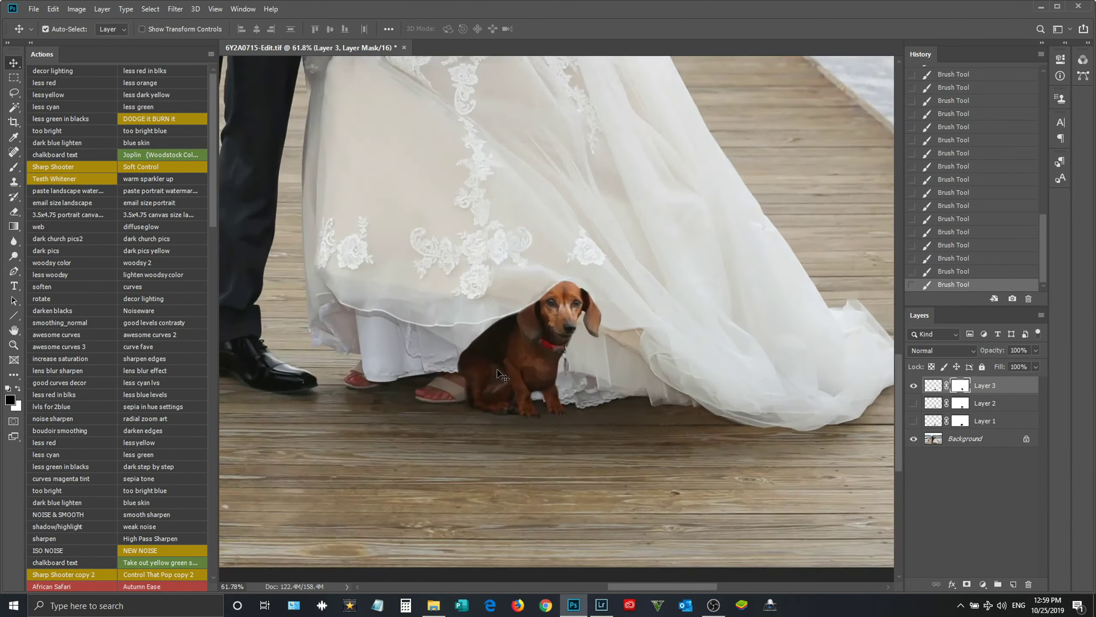
{"action": "scroll", "coordinate": [608, 450], "scroll_direction": "up", "scroll_amount": 6}
{"action": "key", "text": "shift+Left"}
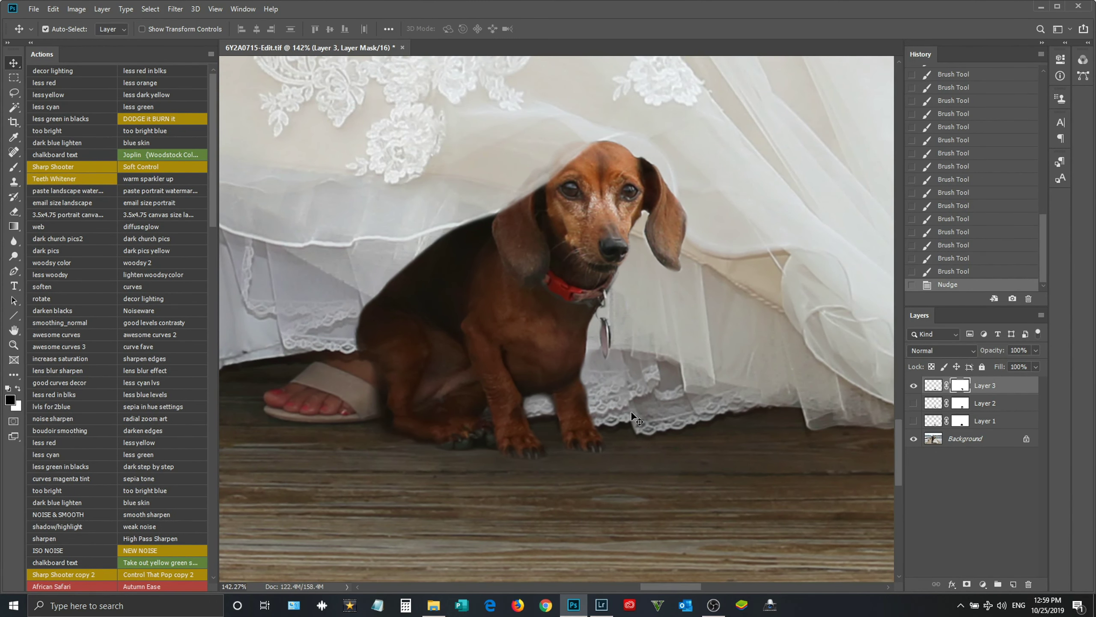
{"action": "scroll", "coordinate": [631, 411], "scroll_direction": "down", "scroll_amount": 6}
{"action": "scroll", "coordinate": [624, 426], "scroll_direction": "up", "scroll_amount": 6}
{"action": "scroll", "coordinate": [611, 298], "scroll_direction": "up", "scroll_amount": 2}
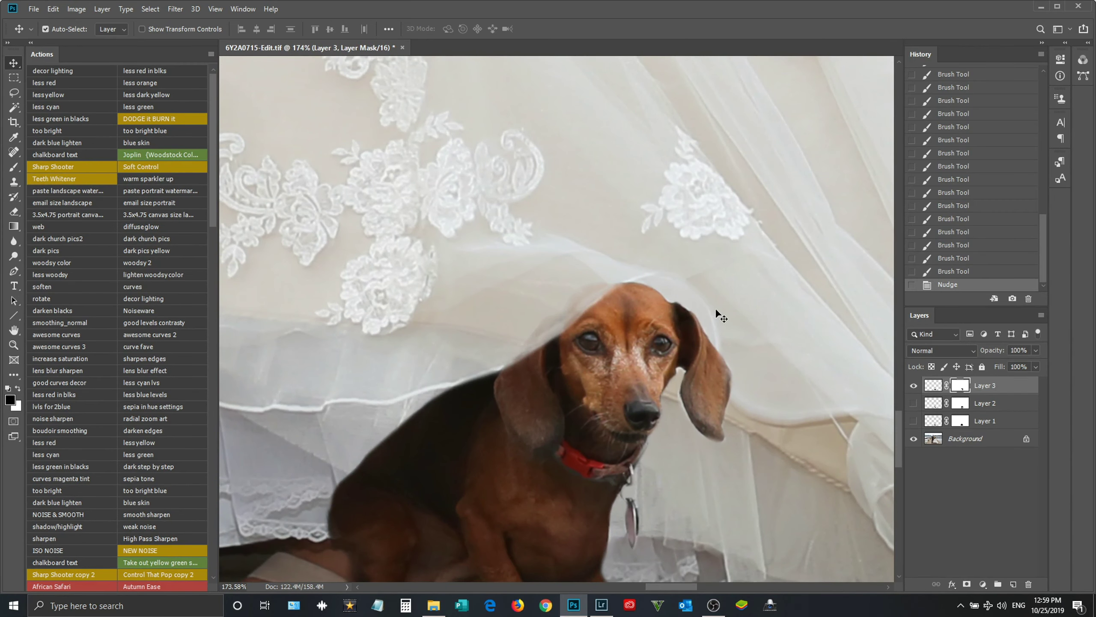
Step: Reshape the veil over the dog's head, revealing its top and painting veil back along head and back
{"action": "key", "text": "b"}
{"action": "mouse_move", "coordinate": [557, 311]}
{"action": "left_mouse_down"}
{"action": "mouse_move", "coordinate": [593, 288]}
{"action": "mouse_move", "coordinate": [520, 348]}
{"action": "left_mouse_up"}
{"action": "left_click", "coordinate": [17, 389]}
{"action": "scroll", "coordinate": [635, 309], "scroll_direction": "down", "scroll_amount": 3}
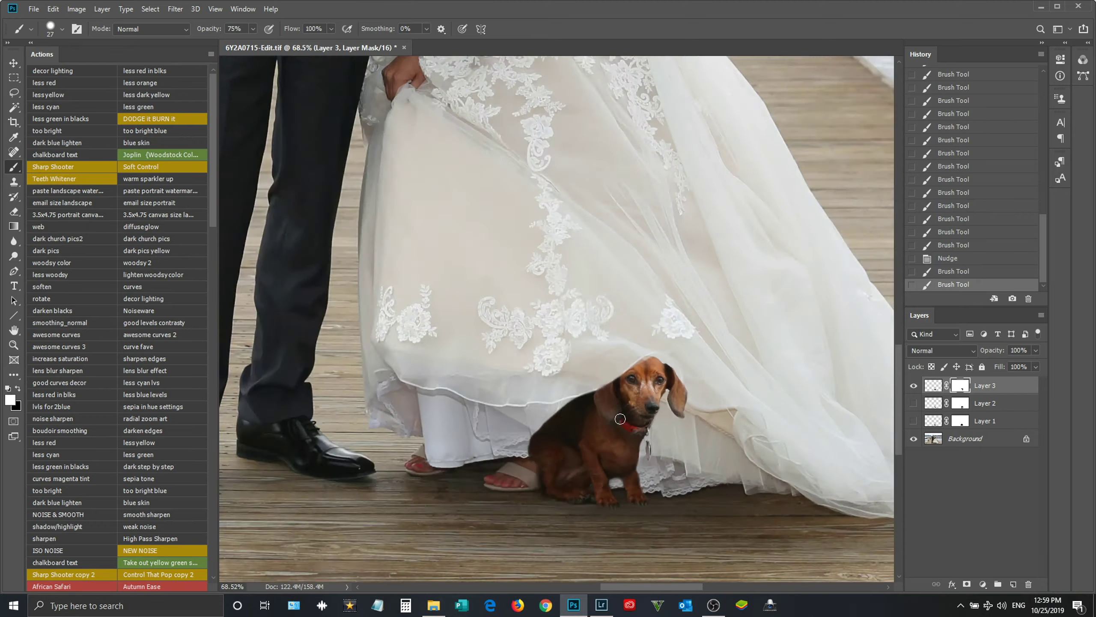
{"action": "scroll", "coordinate": [635, 308], "scroll_direction": "up", "scroll_amount": 1}
{"action": "scroll", "coordinate": [635, 308], "scroll_direction": "up", "scroll_amount": 3}
{"action": "mouse_move", "coordinate": [635, 308]}
{"action": "left_mouse_down"}
{"action": "mouse_move", "coordinate": [655, 307]}
{"action": "mouse_move", "coordinate": [666, 289]}
{"action": "mouse_move", "coordinate": [602, 298]}
{"action": "mouse_move", "coordinate": [517, 360]}
{"action": "left_mouse_up"}
{"action": "left_click", "coordinate": [18, 389]}
{"action": "left_click_drag", "start_coordinate": [457, 326], "coordinate": [524, 355]}
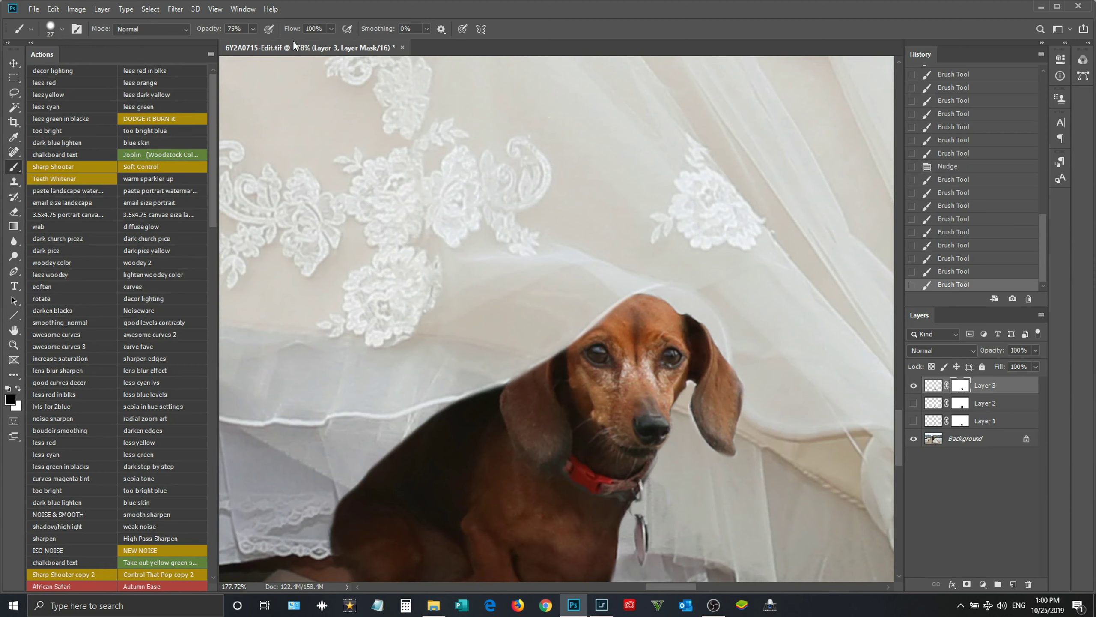
Step: At 56% brush flow, reveal more of the dog's head and the area behind its left ear
{"action": "left_click_drag", "start_coordinate": [523, 380], "coordinate": [568, 326]}
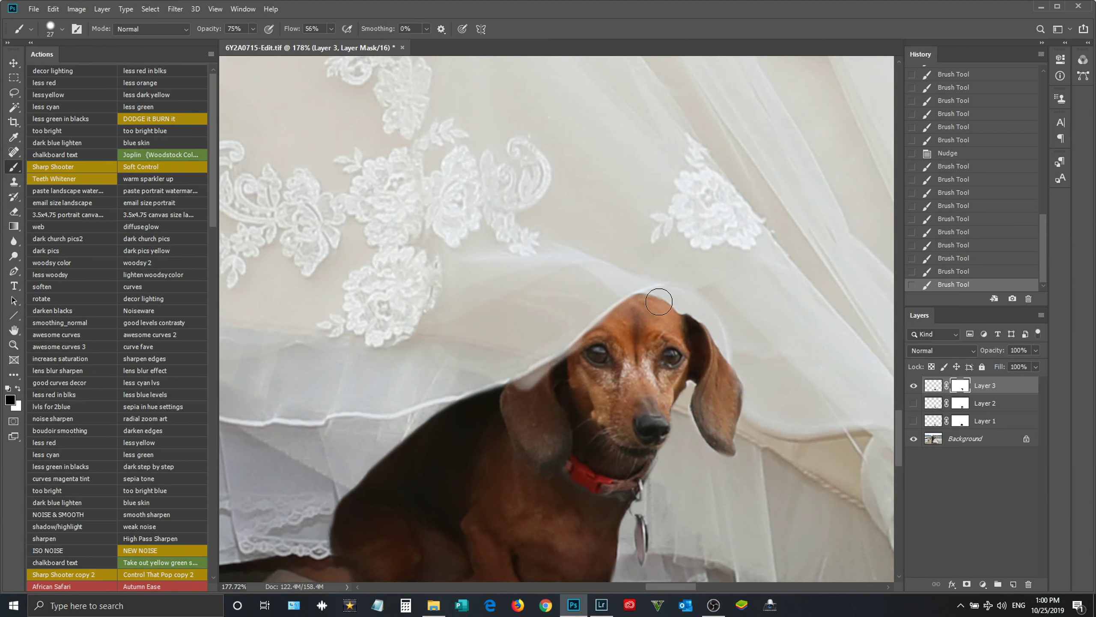
{"action": "key", "text": "ctrl+z"}
{"action": "left_click", "coordinate": [17, 390]}
{"action": "mouse_move", "coordinate": [514, 389]}
{"action": "left_mouse_down"}
{"action": "mouse_move", "coordinate": [561, 343]}
{"action": "mouse_move", "coordinate": [644, 305]}
{"action": "mouse_move", "coordinate": [561, 330]}
{"action": "mouse_move", "coordinate": [517, 418]}
{"action": "left_mouse_up"}
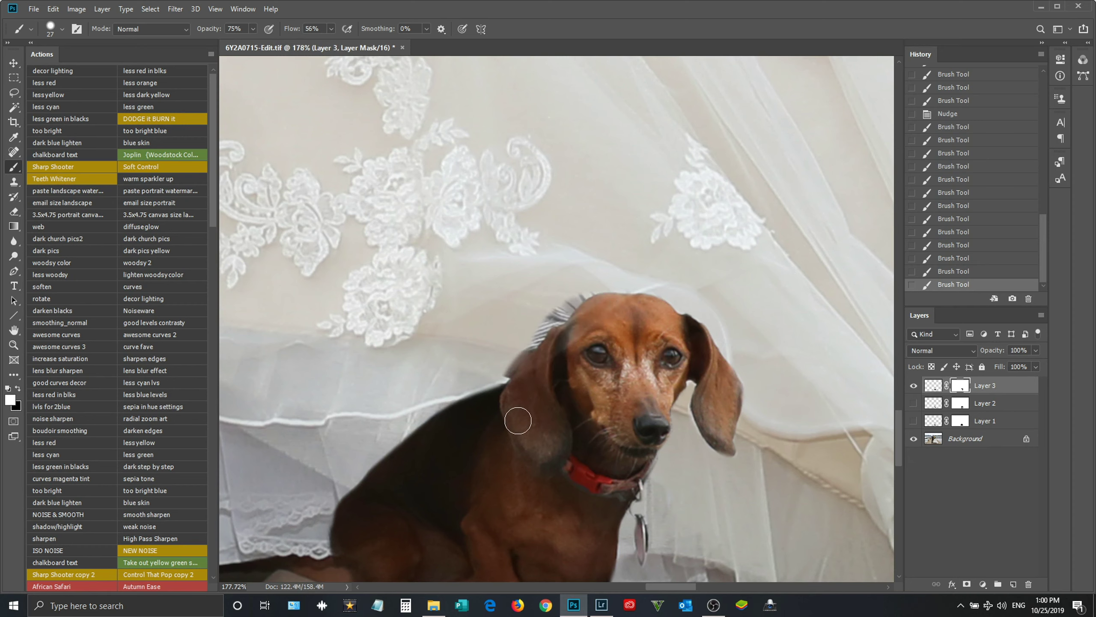
{"action": "left_click_drag", "start_coordinate": [531, 362], "coordinate": [466, 402]}
{"action": "left_click_drag", "start_coordinate": [539, 341], "coordinate": [428, 414]}
{"action": "left_click", "coordinate": [17, 389]}
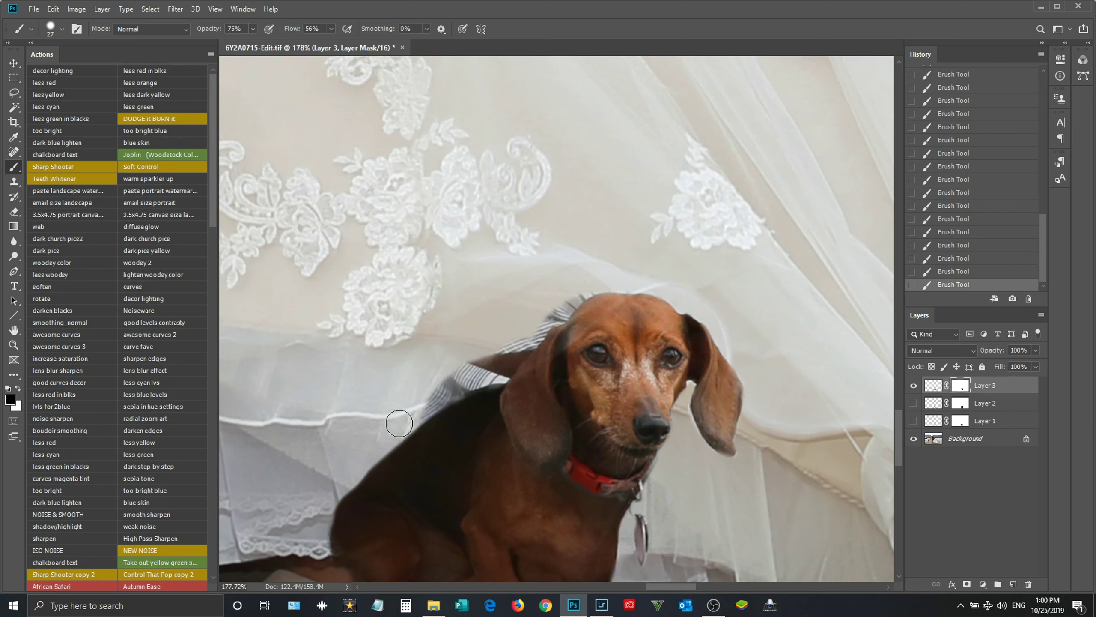
Step: Paint out the dark fibres above the head, then reveal the hair on top with a size 34 brush
{"action": "mouse_move", "coordinate": [422, 398]}
{"action": "left_mouse_down"}
{"action": "mouse_move", "coordinate": [511, 365]}
{"action": "mouse_move", "coordinate": [423, 404]}
{"action": "mouse_move", "coordinate": [501, 367]}
{"action": "mouse_move", "coordinate": [482, 351]}
{"action": "mouse_move", "coordinate": [545, 317]}
{"action": "mouse_move", "coordinate": [531, 317]}
{"action": "left_mouse_up"}
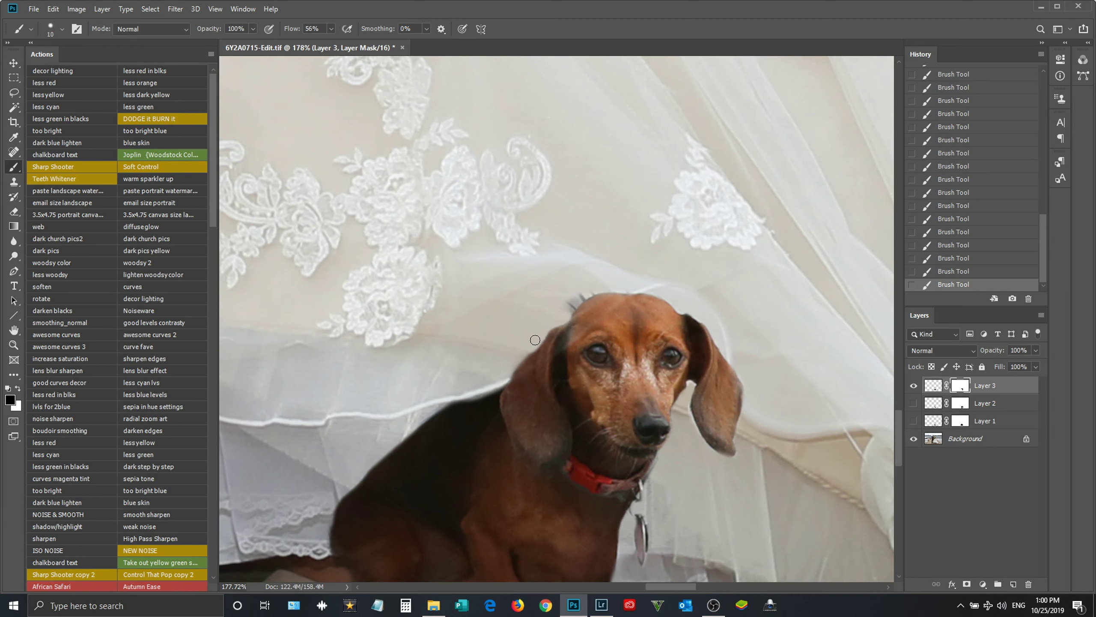
{"action": "left_click_drag", "start_coordinate": [569, 312], "coordinate": [567, 314]}
{"action": "scroll", "coordinate": [484, 382], "scroll_direction": "up", "scroll_amount": 2}
{"action": "key", "text": "x"}
{"action": "mouse_move", "coordinate": [541, 384]}
{"action": "left_mouse_down"}
{"action": "mouse_move", "coordinate": [556, 383]}
{"action": "mouse_move", "coordinate": [516, 361]}
{"action": "left_mouse_up"}
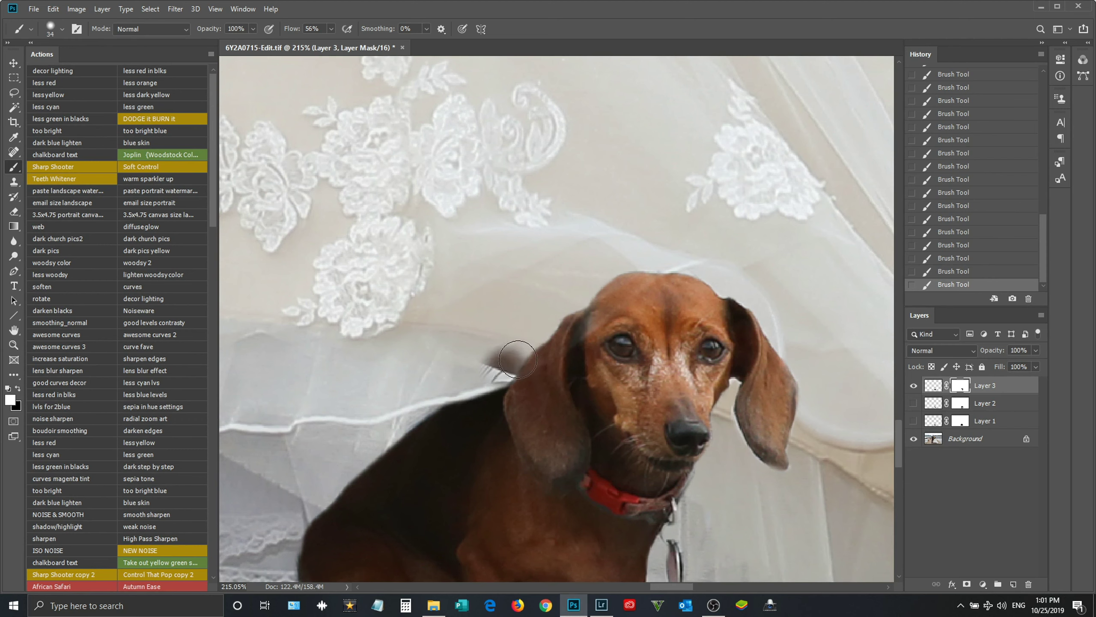
{"action": "key", "text": "ctrl+z"}
{"action": "mouse_move", "coordinate": [585, 292]}
{"action": "left_mouse_down"}
{"action": "mouse_move", "coordinate": [613, 276]}
{"action": "mouse_move", "coordinate": [512, 360]}
{"action": "mouse_move", "coordinate": [616, 281]}
{"action": "left_mouse_up"}
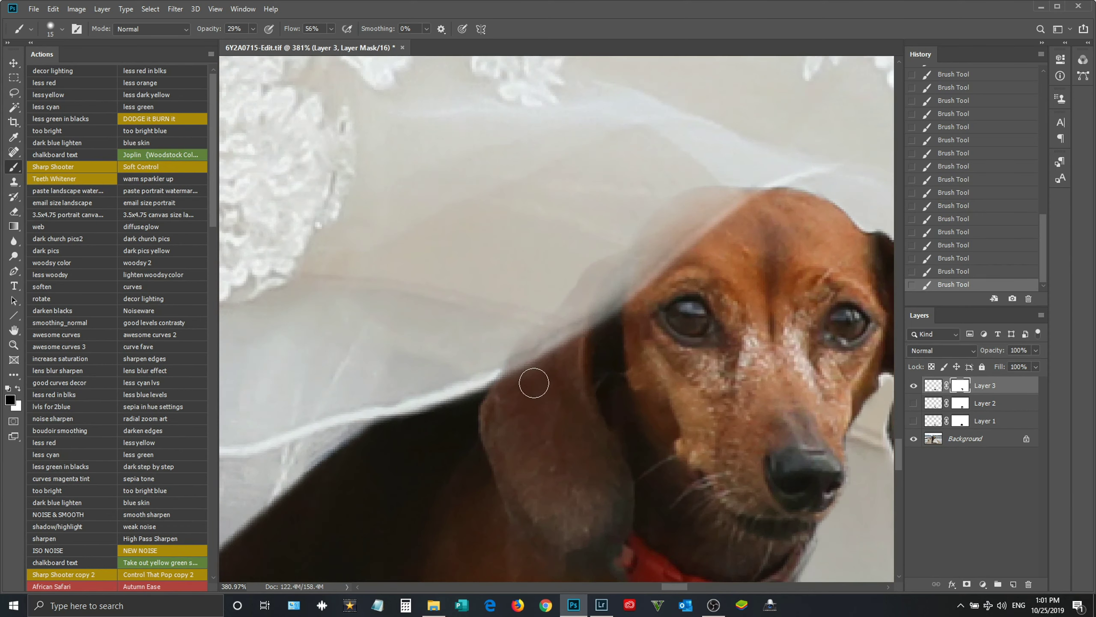
Step: Extend and soften the veil edge over the dog's ear and forehead, dropping opacity to 12%
{"action": "scroll", "coordinate": [518, 370], "scroll_direction": "up", "scroll_amount": 3}
{"action": "mouse_move", "coordinate": [494, 380]}
{"action": "left_mouse_down"}
{"action": "mouse_move", "coordinate": [621, 302]}
{"action": "mouse_move", "coordinate": [574, 331]}
{"action": "left_mouse_up"}
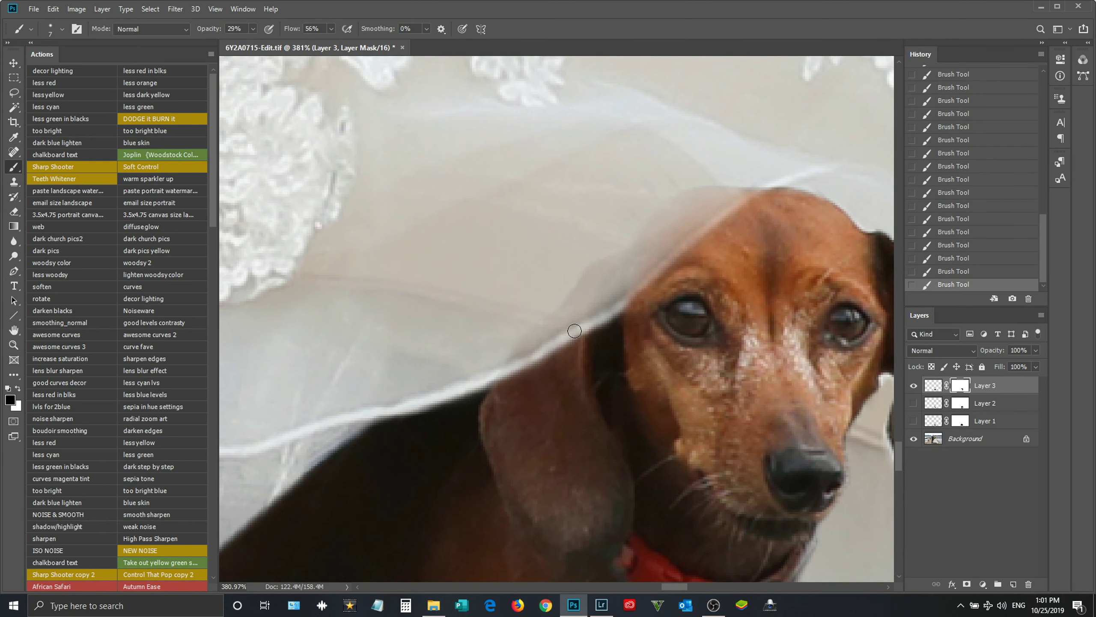
{"action": "mouse_move", "coordinate": [667, 305]}
{"action": "left_mouse_down"}
{"action": "mouse_move", "coordinate": [499, 391]}
{"action": "mouse_move", "coordinate": [568, 298]}
{"action": "mouse_move", "coordinate": [595, 281]}
{"action": "mouse_move", "coordinate": [517, 335]}
{"action": "mouse_move", "coordinate": [599, 276]}
{"action": "mouse_move", "coordinate": [421, 417]}
{"action": "left_mouse_up"}
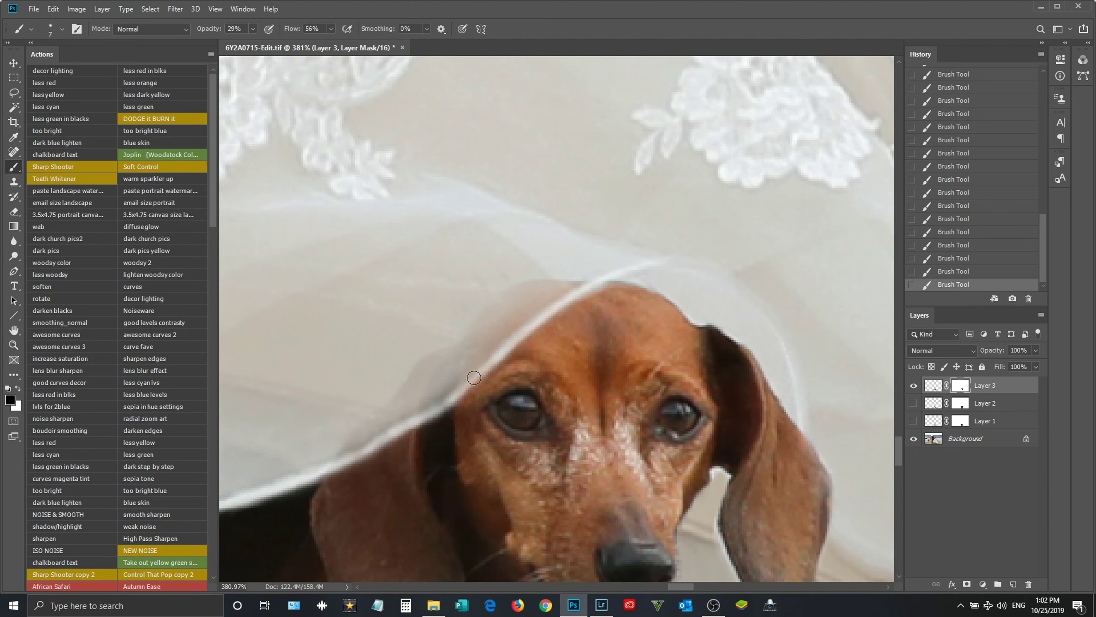
{"action": "scroll", "coordinate": [415, 420], "scroll_direction": "down", "scroll_amount": 2}
{"action": "scroll", "coordinate": [416, 420], "scroll_direction": "up", "scroll_amount": 1}
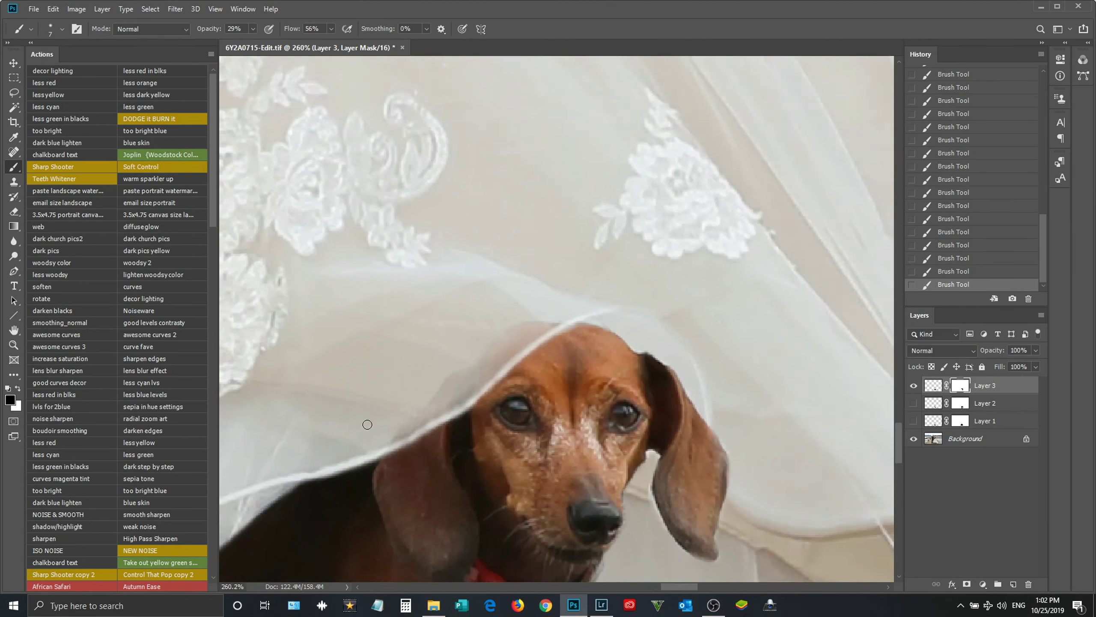
{"action": "left_click_drag", "start_coordinate": [245, 42], "coordinate": [242, 42]}
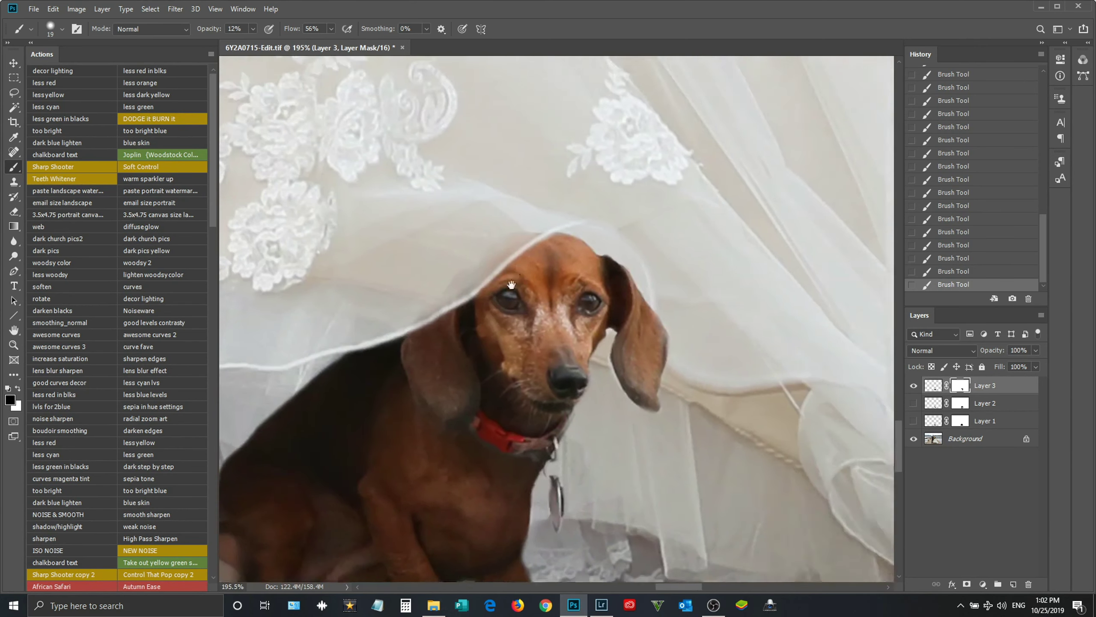
{"action": "scroll", "coordinate": [409, 421], "scroll_direction": "down", "scroll_amount": 2}
{"action": "scroll", "coordinate": [588, 147], "scroll_direction": "down", "scroll_amount": 1}
{"action": "scroll", "coordinate": [585, 354], "scroll_direction": "down", "scroll_amount": 1}
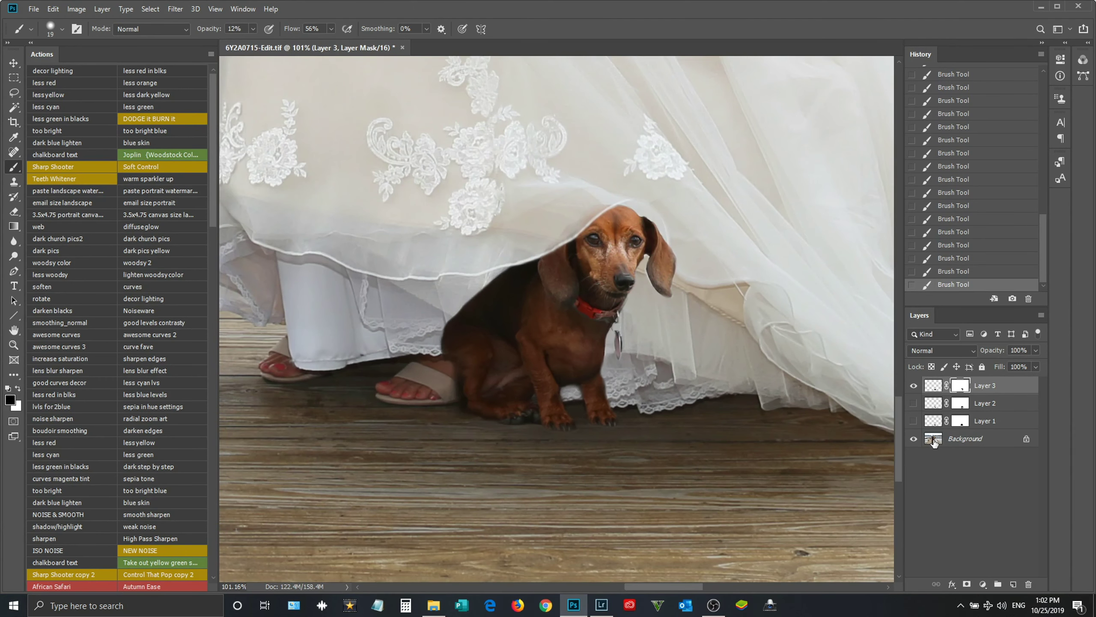
Step: On the Background layer, try Dodge strokes and the dark pics action, then undo both
{"action": "left_click", "coordinate": [933, 439]}
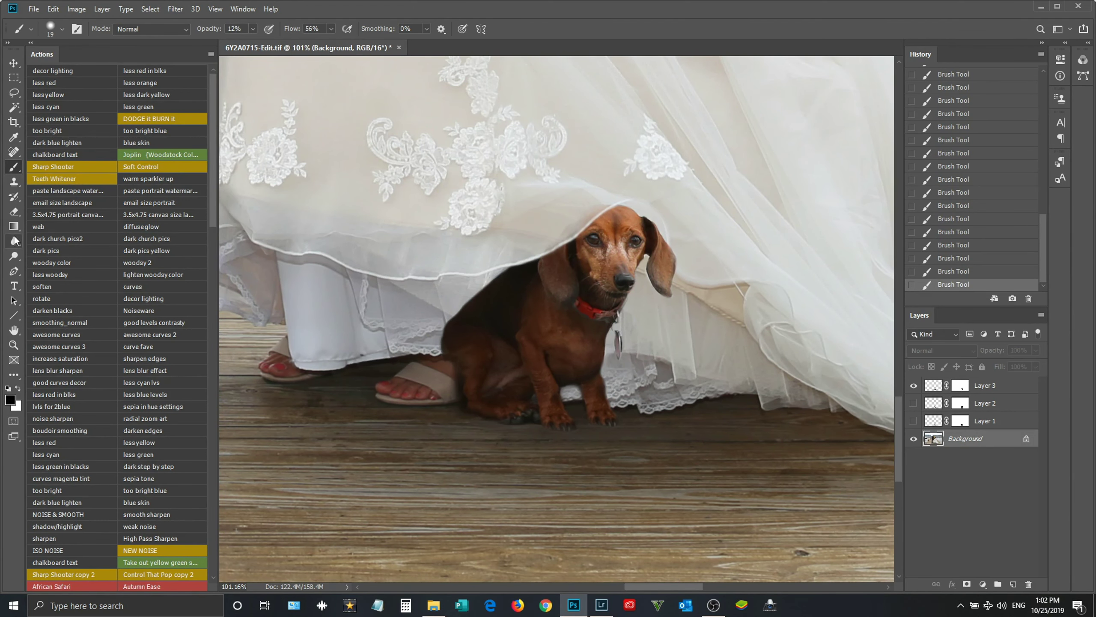
{"action": "left_click", "coordinate": [13, 257]}
{"action": "left_click", "coordinate": [52, 258]}
{"action": "left_click_drag", "start_coordinate": [619, 416], "coordinate": [639, 311]}
{"action": "left_click", "coordinate": [942, 260]}
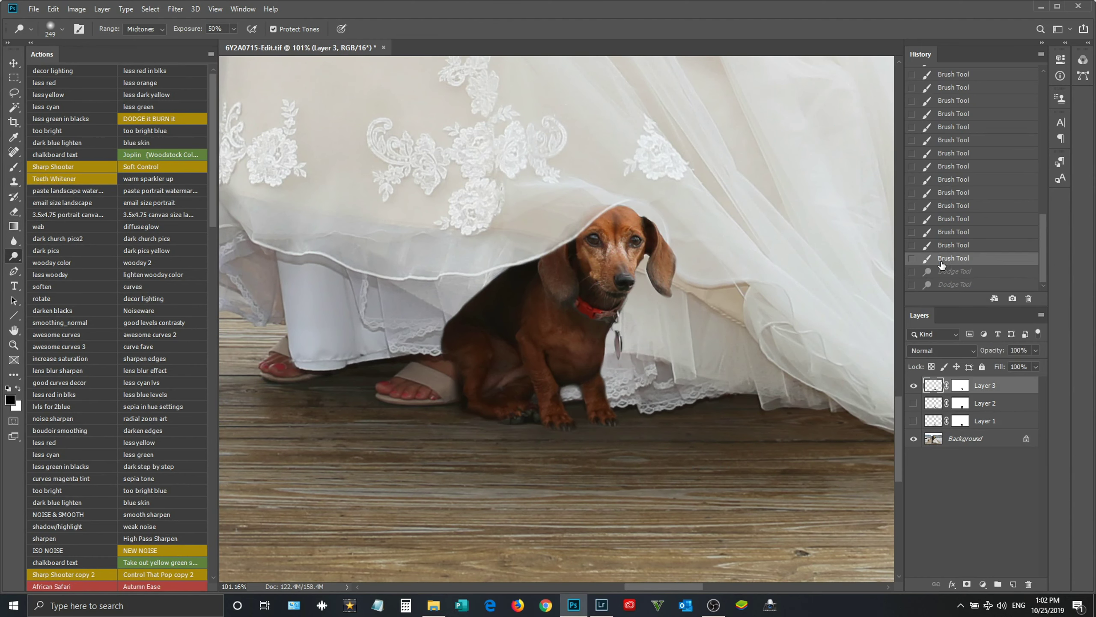
{"action": "left_click", "coordinate": [933, 438]}
{"action": "left_click", "coordinate": [46, 250]}
{"action": "left_click", "coordinate": [938, 271]}
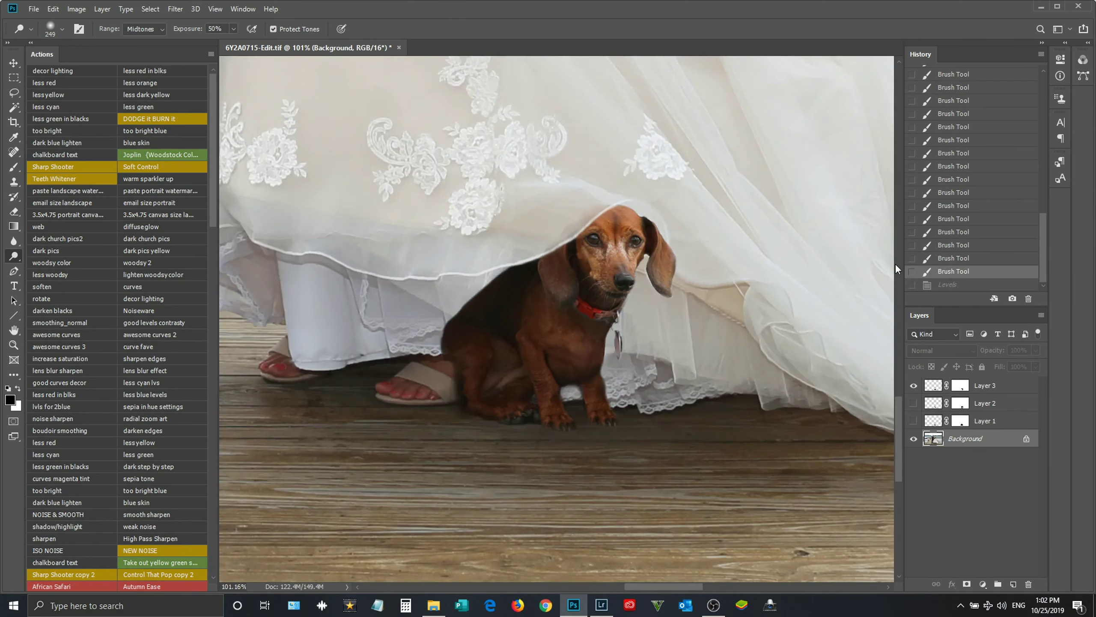
Step: Burn the dress and dog, then step through History to keep only some of the burn strokes
{"action": "right_click", "coordinate": [14, 260]}
{"action": "left_click", "coordinate": [52, 268]}
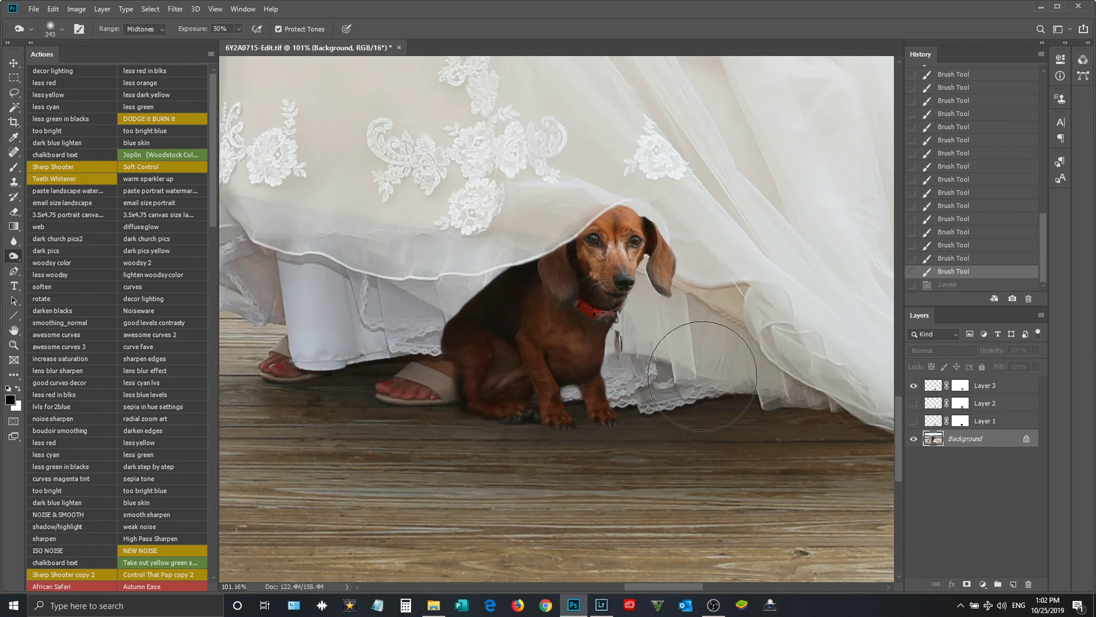
{"action": "mouse_move", "coordinate": [670, 330]}
{"action": "left_mouse_down"}
{"action": "mouse_move", "coordinate": [771, 391]}
{"action": "mouse_move", "coordinate": [587, 318]}
{"action": "mouse_move", "coordinate": [477, 325]}
{"action": "mouse_move", "coordinate": [452, 340]}
{"action": "mouse_move", "coordinate": [759, 399]}
{"action": "mouse_move", "coordinate": [302, 337]}
{"action": "mouse_move", "coordinate": [412, 379]}
{"action": "left_mouse_up"}
{"action": "scroll", "coordinate": [412, 379], "scroll_direction": "down", "scroll_amount": 2}
{"action": "scroll", "coordinate": [412, 379], "scroll_direction": "up", "scroll_amount": 1}
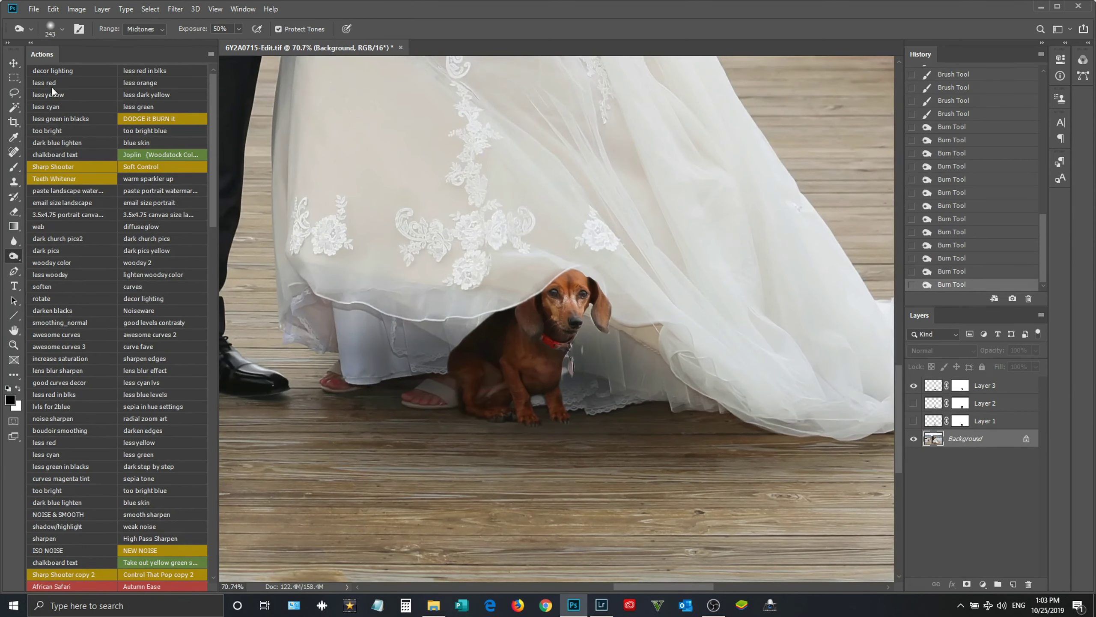
{"action": "left_click", "coordinate": [957, 192]}
{"action": "left_click", "coordinate": [952, 285]}
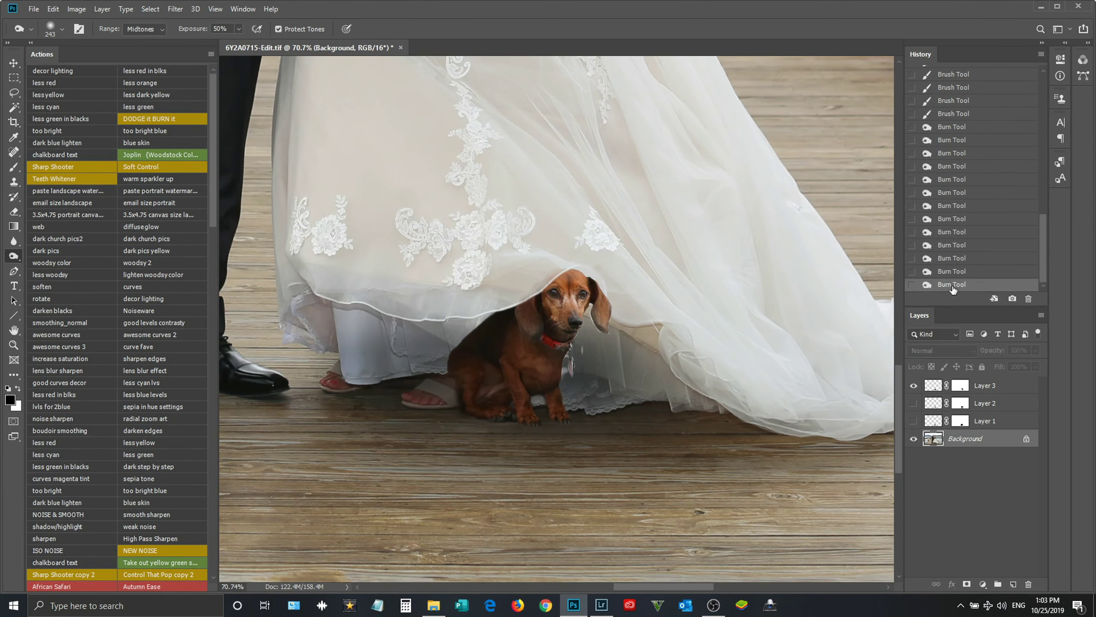
{"action": "left_click", "coordinate": [951, 129]}
{"action": "left_click", "coordinate": [961, 206]}
{"action": "left_click", "coordinate": [956, 233]}
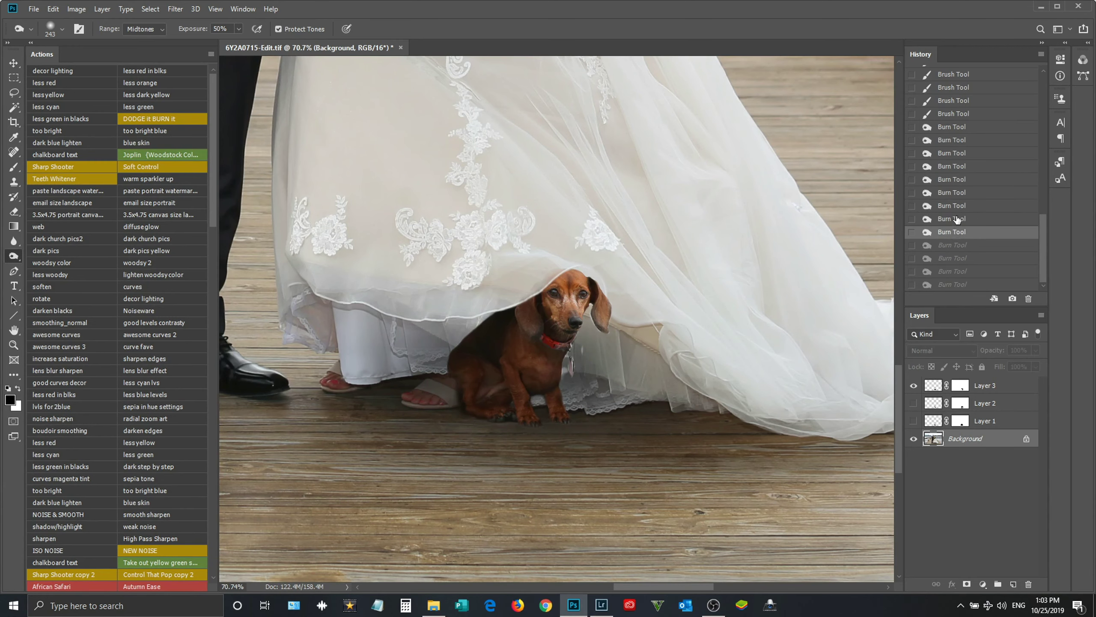
{"action": "left_click", "coordinate": [952, 258]}
{"action": "left_click", "coordinate": [948, 233]}
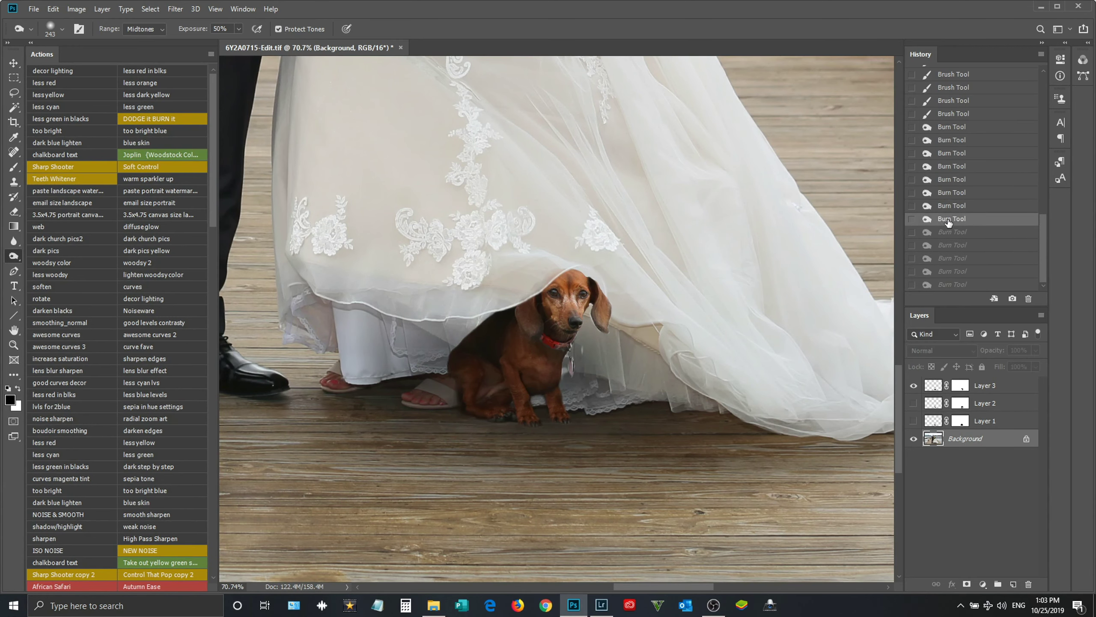
{"action": "scroll", "coordinate": [561, 172], "scroll_direction": "down", "scroll_amount": 2}
Step: Merge all visible layers into the Background with Ctrl+Shift+E
{"action": "key", "text": "v"}
{"action": "scroll", "coordinate": [591, 409], "scroll_direction": "down", "scroll_amount": 3}
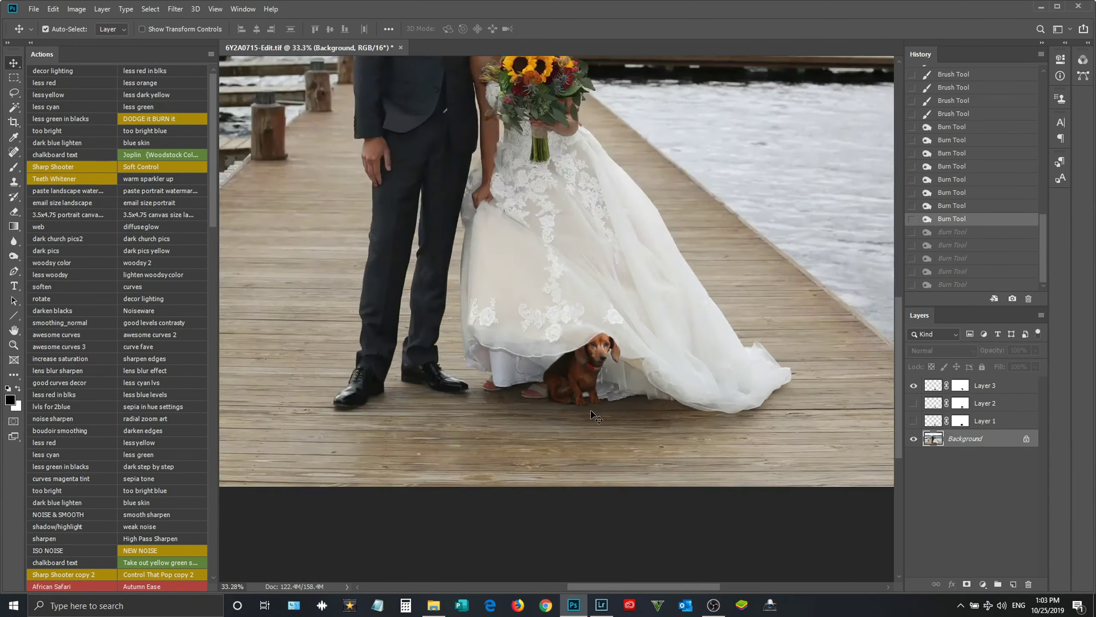
{"action": "scroll", "coordinate": [598, 412], "scroll_direction": "up", "scroll_amount": 3}
{"action": "key", "text": "ctrl+shift+e"}
{"action": "scroll", "coordinate": [598, 412], "scroll_direction": "down", "scroll_amount": 4}
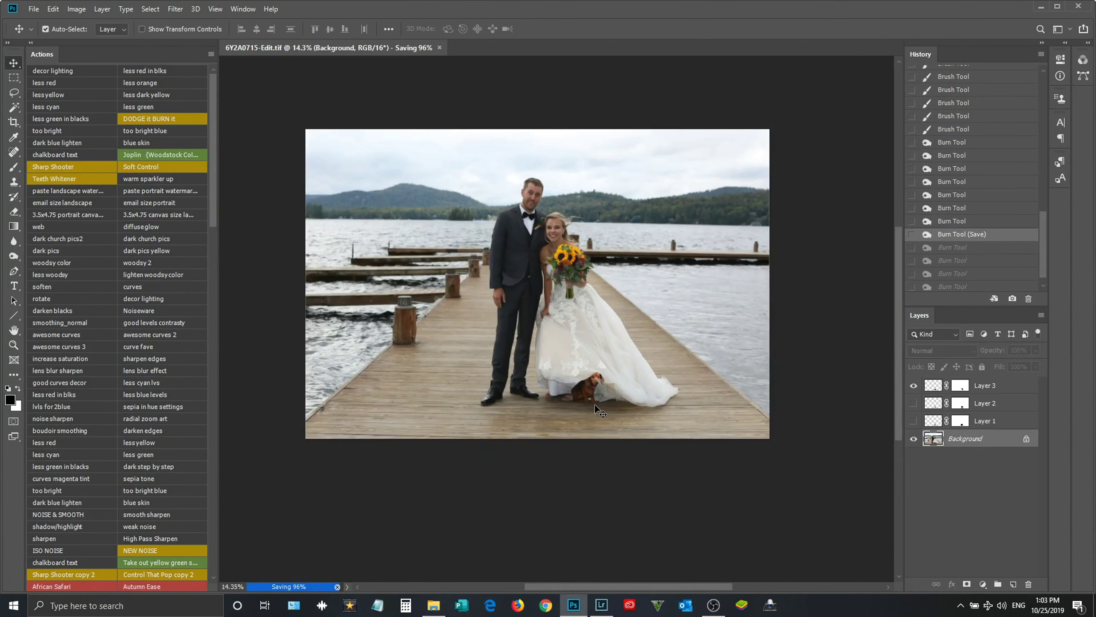
{"action": "scroll", "coordinate": [594, 405], "scroll_direction": "up", "scroll_amount": 2}
Step: Delete the unused Layer 1 and Layer 2, leaving only the Background
{"action": "left_click", "coordinate": [986, 385]}
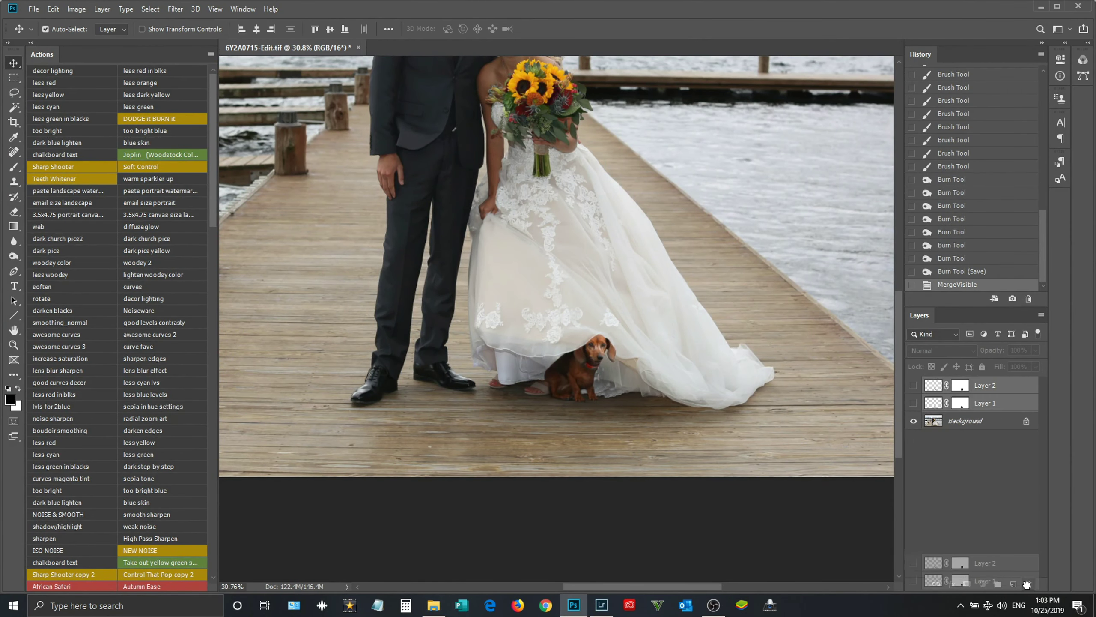
{"action": "left_click", "coordinate": [1028, 583]}
{"action": "scroll", "coordinate": [587, 354], "scroll_direction": "up", "scroll_amount": 2}
{"action": "scroll", "coordinate": [678, 389], "scroll_direction": "up", "scroll_amount": 3}
{"action": "scroll", "coordinate": [678, 389], "scroll_direction": "right", "scroll_amount": 2}
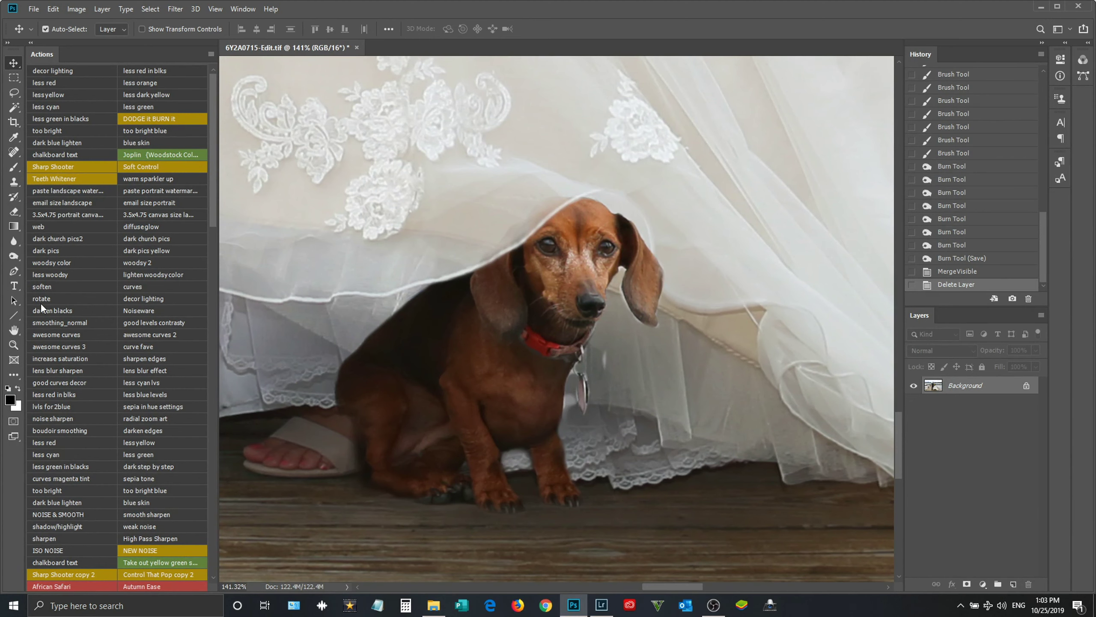
Step: Clone Stamp over the bright edge and stray white specks around the dog's tag
{"action": "left_click", "coordinate": [13, 181]}
{"action": "scroll", "coordinate": [604, 531], "scroll_direction": "up", "scroll_amount": 1}
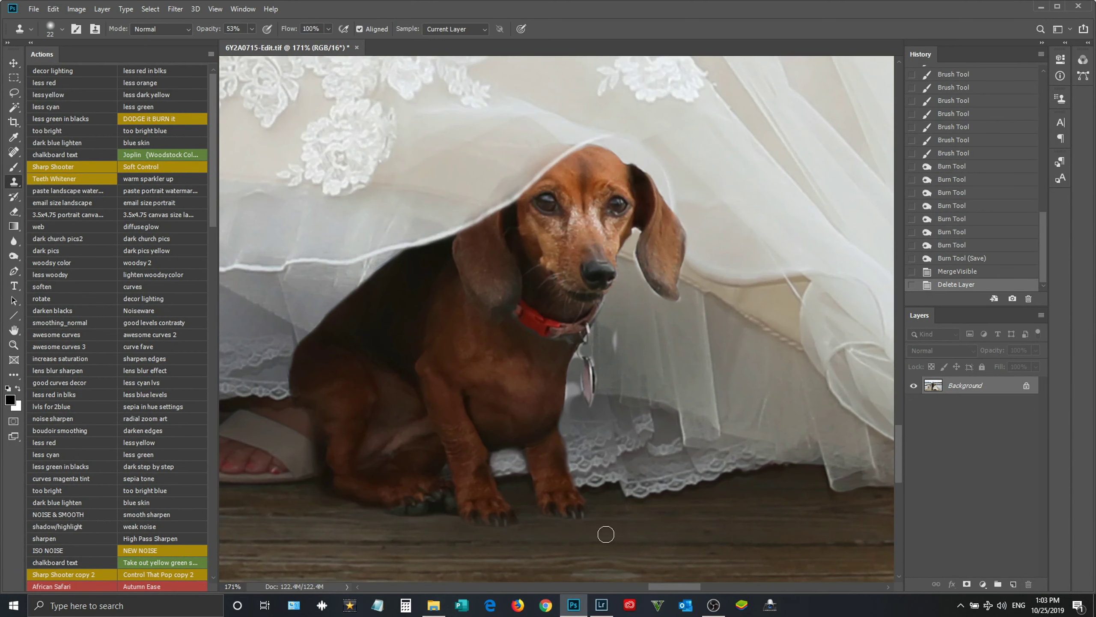
{"action": "scroll", "coordinate": [582, 383], "scroll_direction": "up", "scroll_amount": 1}
{"action": "left_click", "coordinate": [569, 365]}
{"action": "left_click", "coordinate": [569, 365]}
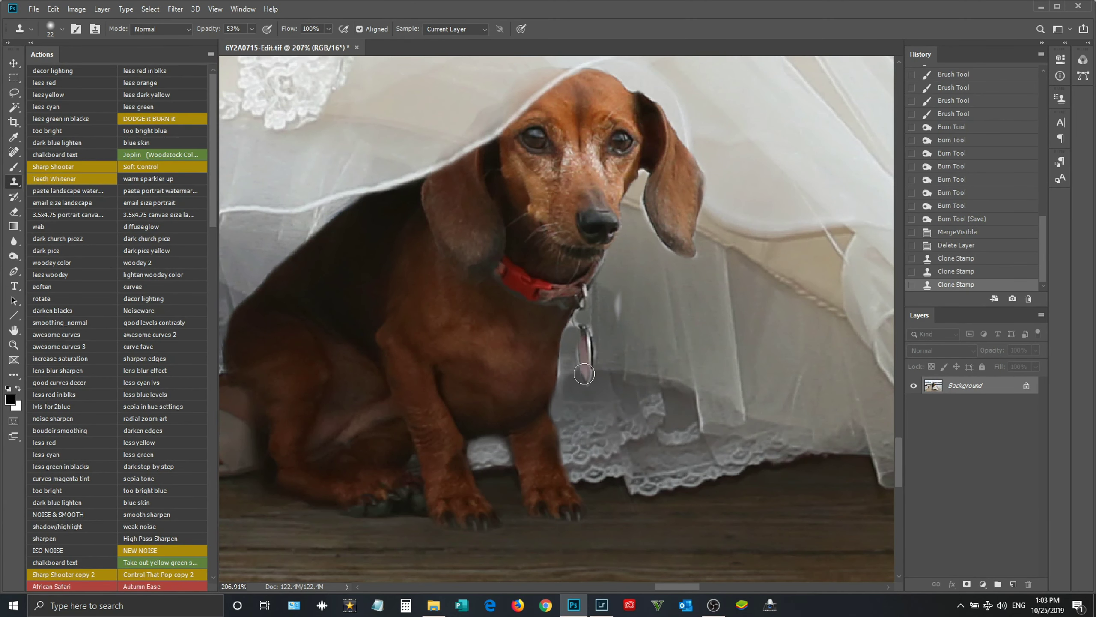
{"action": "left_click", "coordinate": [568, 347], "text": "alt"}
{"action": "left_click", "coordinate": [564, 372]}
{"action": "left_click", "coordinate": [565, 367]}
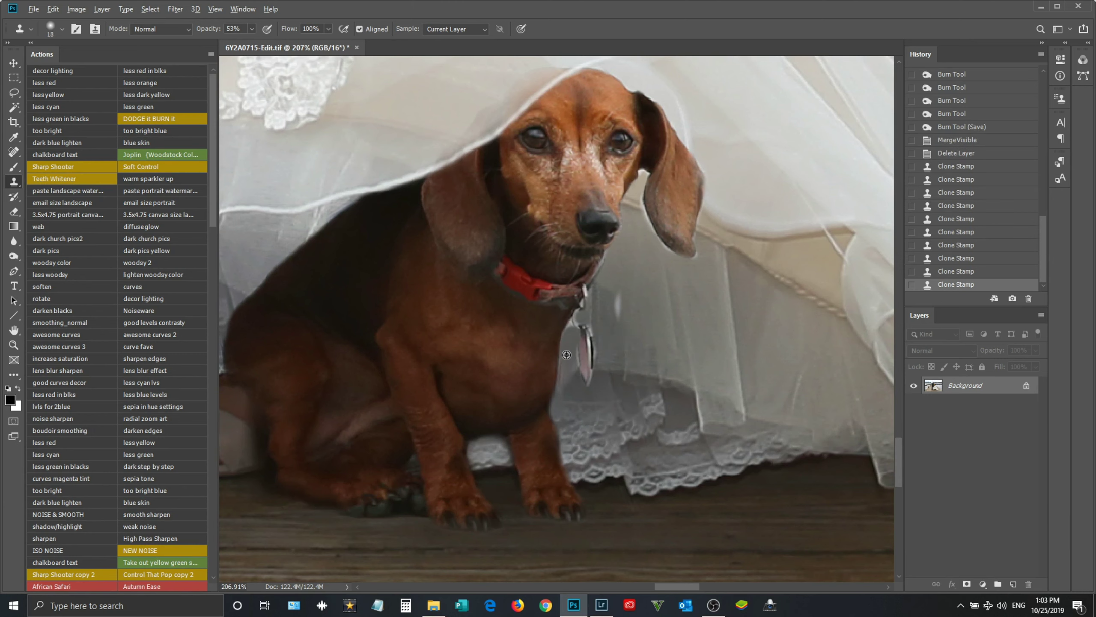
{"action": "left_click", "coordinate": [570, 370]}
{"action": "left_click", "coordinate": [568, 376]}
{"action": "left_click", "coordinate": [566, 382]}
{"action": "left_click", "coordinate": [568, 374]}
Step: Shrink the clone brush and thin the white tag ring with clean nearby fur
{"action": "right_click", "coordinate": [569, 391], "text": "alt"}
{"action": "mouse_move", "coordinate": [564, 393]}
{"action": "left_mouse_down"}
{"action": "mouse_move", "coordinate": [550, 370]}
{"action": "mouse_move", "coordinate": [560, 394]}
{"action": "left_mouse_up"}
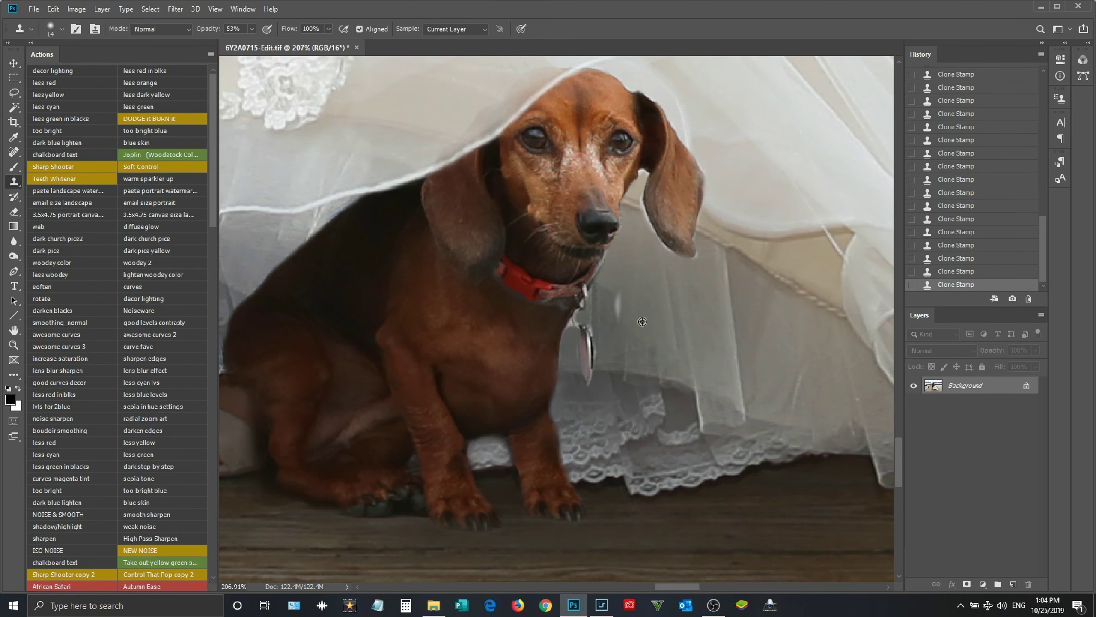
{"action": "scroll", "coordinate": [570, 329], "scroll_direction": "up", "scroll_amount": 2}
{"action": "scroll", "coordinate": [569, 328], "scroll_direction": "up", "scroll_amount": 2}
{"action": "left_click_drag", "start_coordinate": [575, 346], "coordinate": [571, 361]}
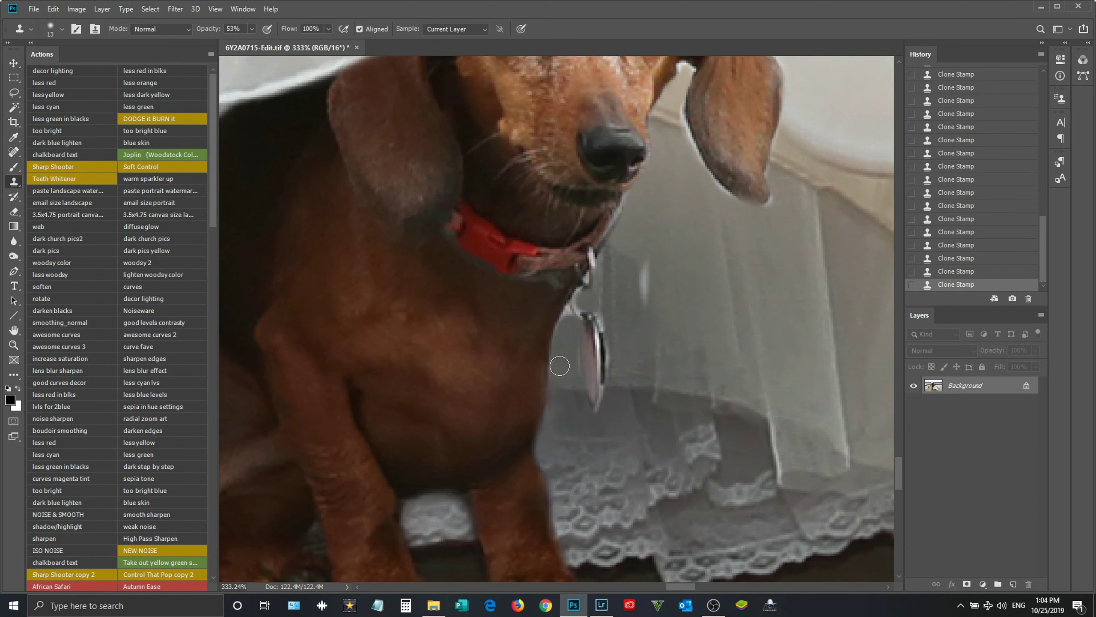
{"action": "left_click", "coordinate": [567, 338], "text": "alt"}
{"action": "left_click_drag", "start_coordinate": [568, 314], "coordinate": [561, 343]}
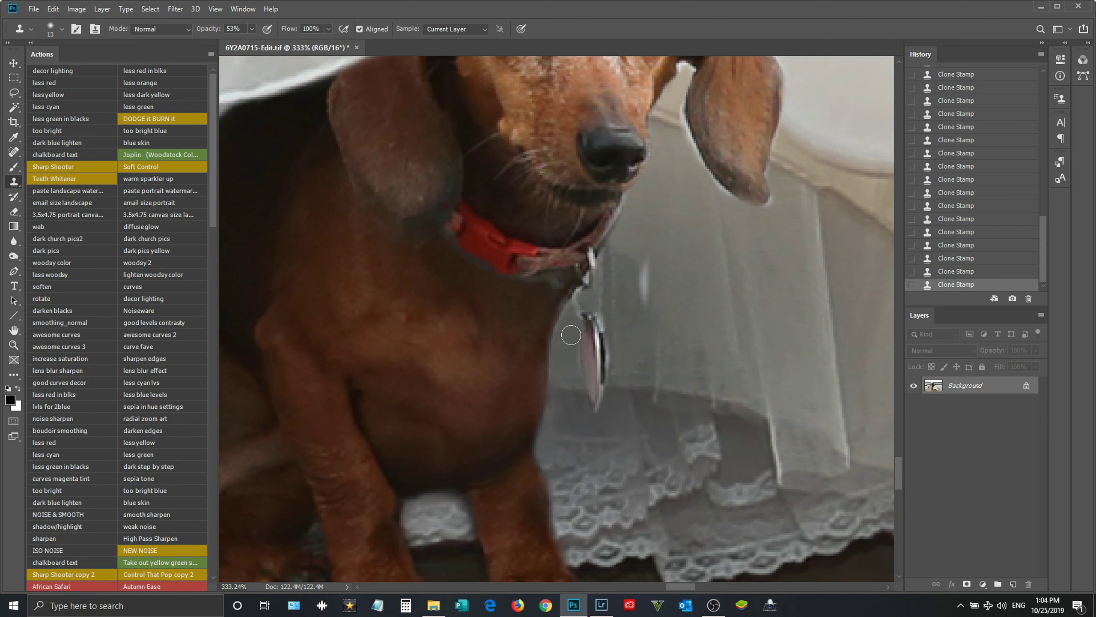
Step: Try cloning clean veil over the white speck and streak, then undo it
{"action": "left_click", "coordinate": [590, 284]}
{"action": "left_click_drag", "start_coordinate": [642, 289], "coordinate": [644, 270]}
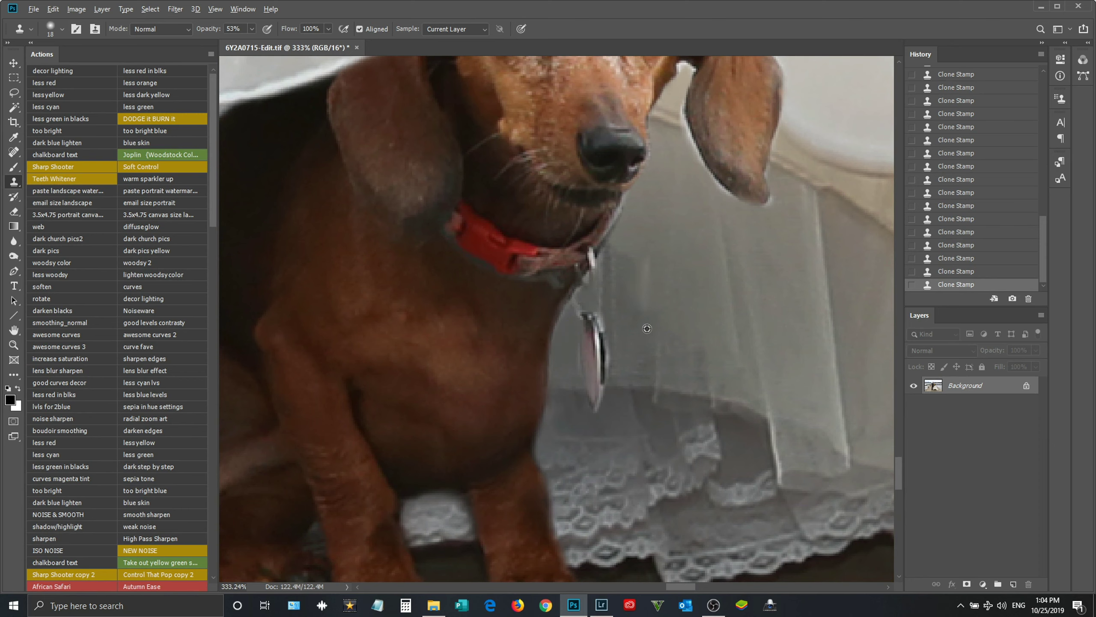
{"action": "scroll", "coordinate": [665, 337], "scroll_direction": "down", "scroll_amount": 3}
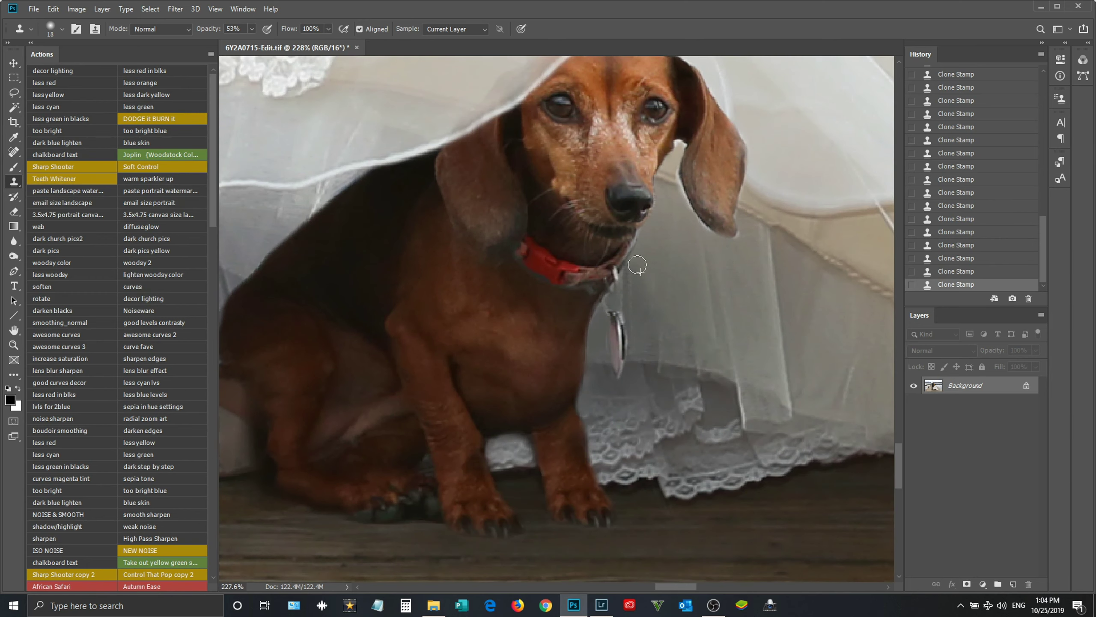
{"action": "scroll", "coordinate": [690, 294], "scroll_direction": "down", "scroll_amount": 2}
{"action": "scroll", "coordinate": [726, 301], "scroll_direction": "up", "scroll_amount": 2}
{"action": "scroll", "coordinate": [700, 338], "scroll_direction": "up", "scroll_amount": 1}
{"action": "scroll", "coordinate": [672, 387], "scroll_direction": "up", "scroll_amount": 1}
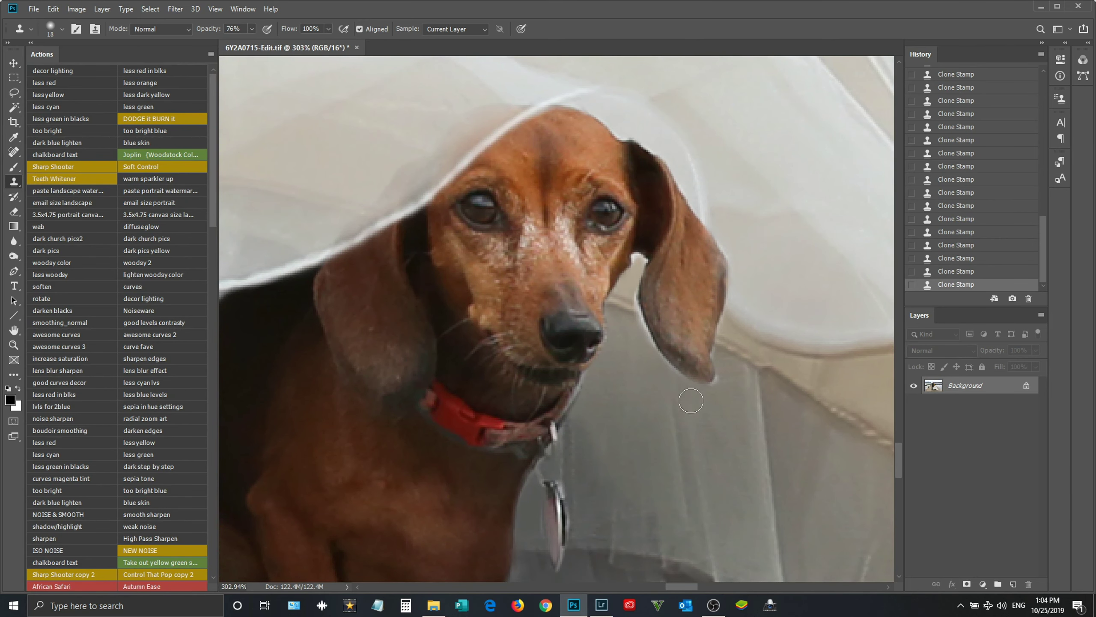
{"action": "key", "text": "ctrl+z"}
Step: With a smaller brush, clone along the ear edge and fill the pale notch with brown
{"action": "key", "text": "bracketleft"}
{"action": "scroll", "coordinate": [718, 395], "scroll_direction": "up", "scroll_amount": 2}
{"action": "left_click", "coordinate": [709, 386]}
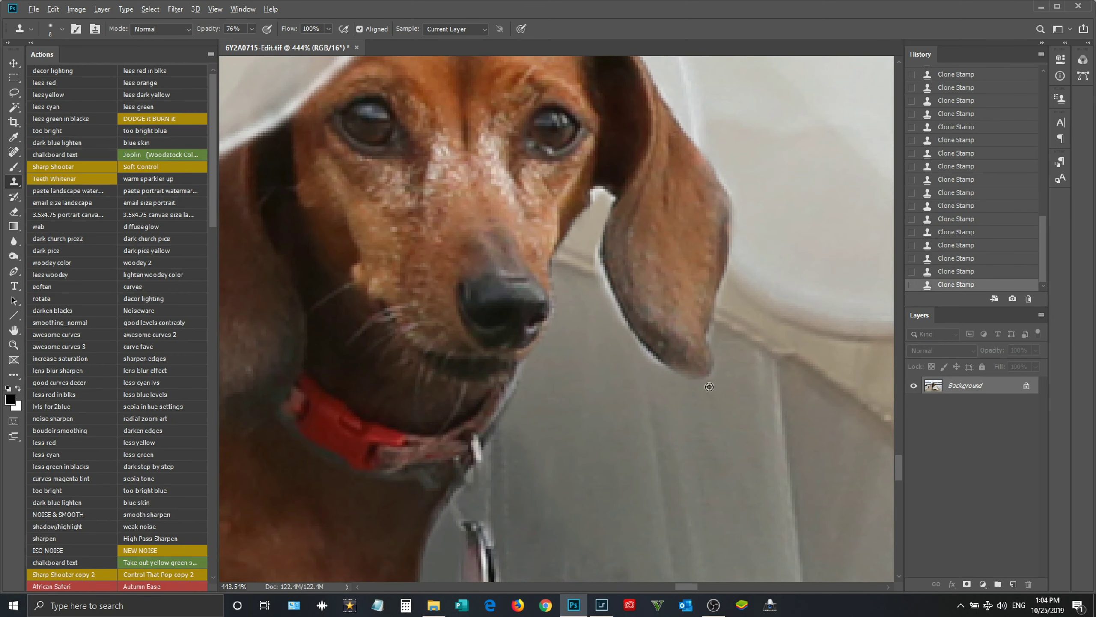
{"action": "left_click", "coordinate": [665, 387], "text": "alt"}
{"action": "left_click_drag", "start_coordinate": [658, 351], "coordinate": [610, 301]}
{"action": "left_click_drag", "start_coordinate": [589, 259], "coordinate": [607, 337]}
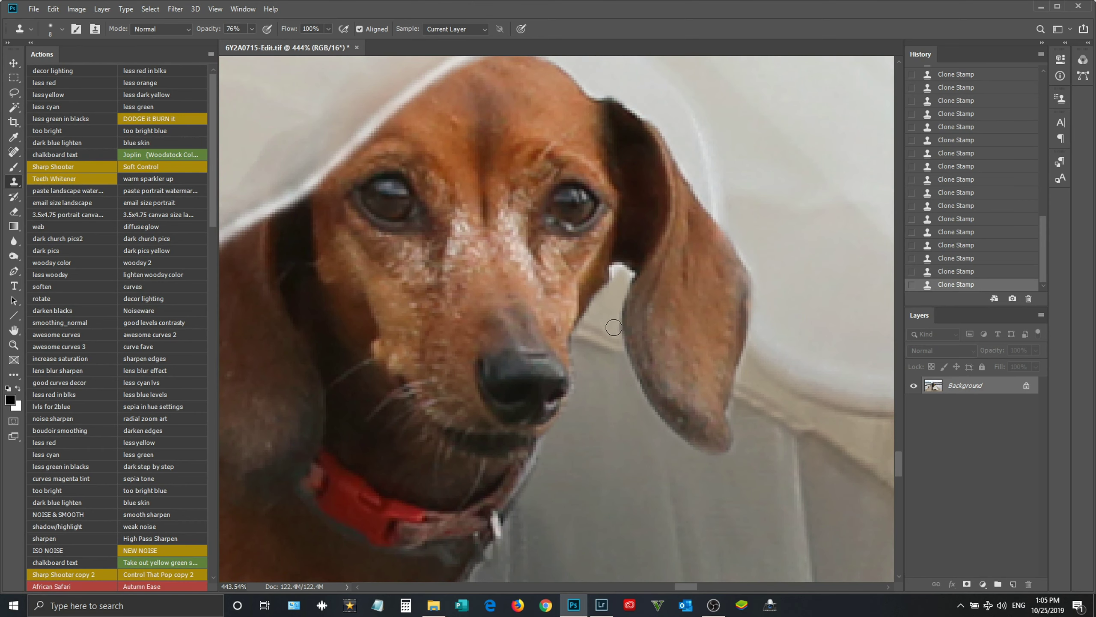
{"action": "left_click_drag", "start_coordinate": [628, 274], "coordinate": [617, 270]}
{"action": "left_click", "coordinate": [610, 306], "text": "alt"}
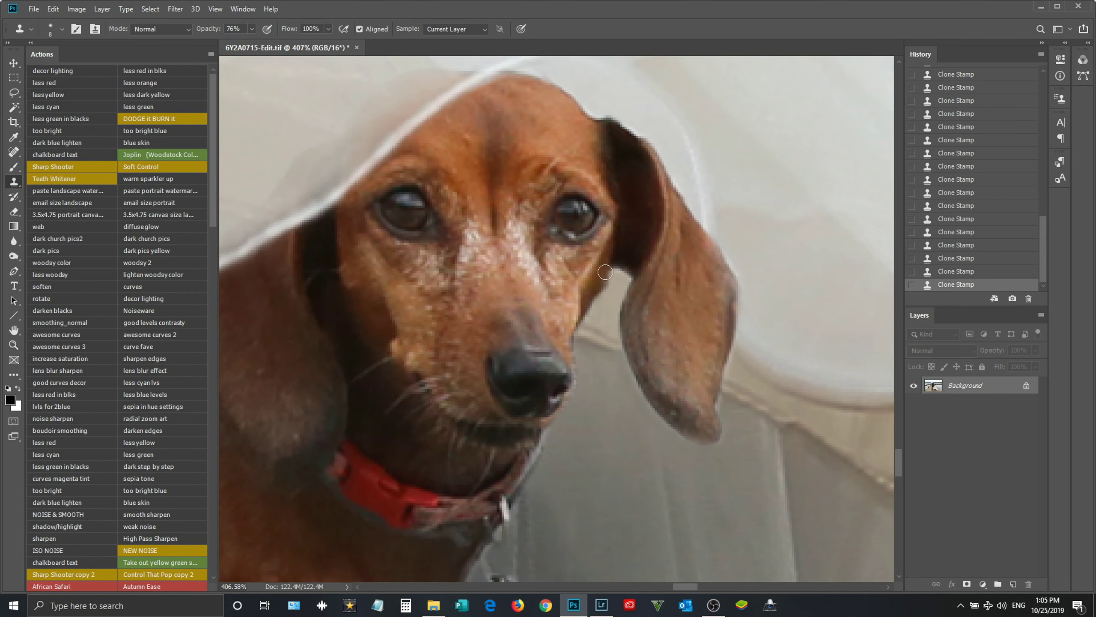
Step: Paint a fine touch-up stroke with the Brush at 15% opacity
{"action": "scroll", "coordinate": [627, 391], "scroll_direction": "down", "scroll_amount": 6}
{"action": "scroll", "coordinate": [619, 415], "scroll_direction": "up", "scroll_amount": 3}
{"action": "scroll", "coordinate": [613, 388], "scroll_direction": "up", "scroll_amount": 1}
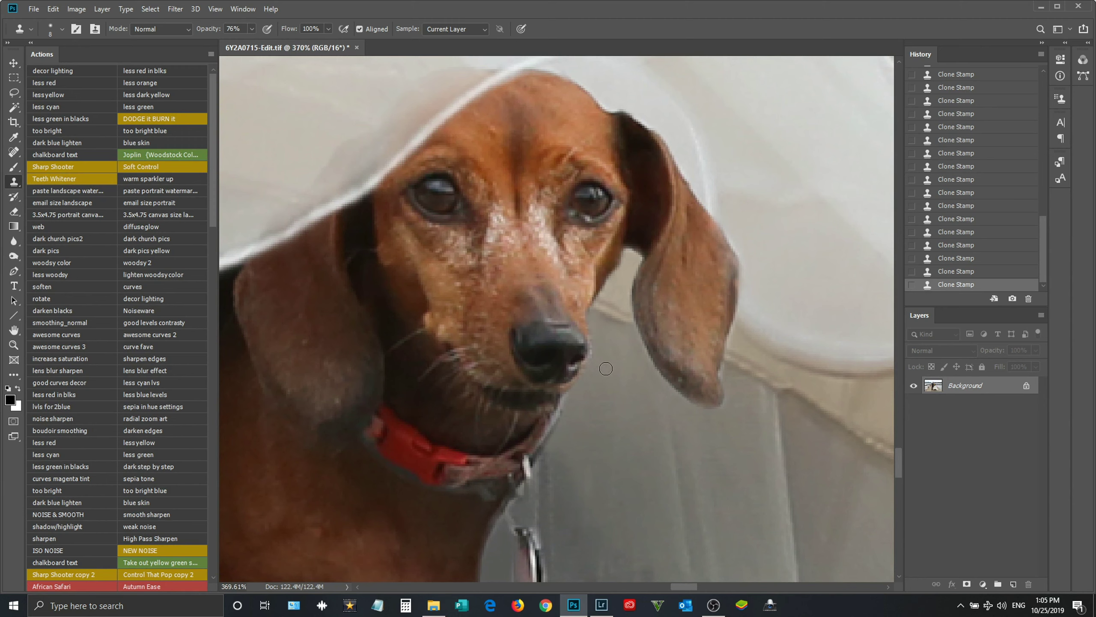
{"action": "key", "text": "b"}
{"action": "left_click_drag", "start_coordinate": [241, 42], "coordinate": [255, 42]}
{"action": "left_click", "coordinate": [617, 420]}
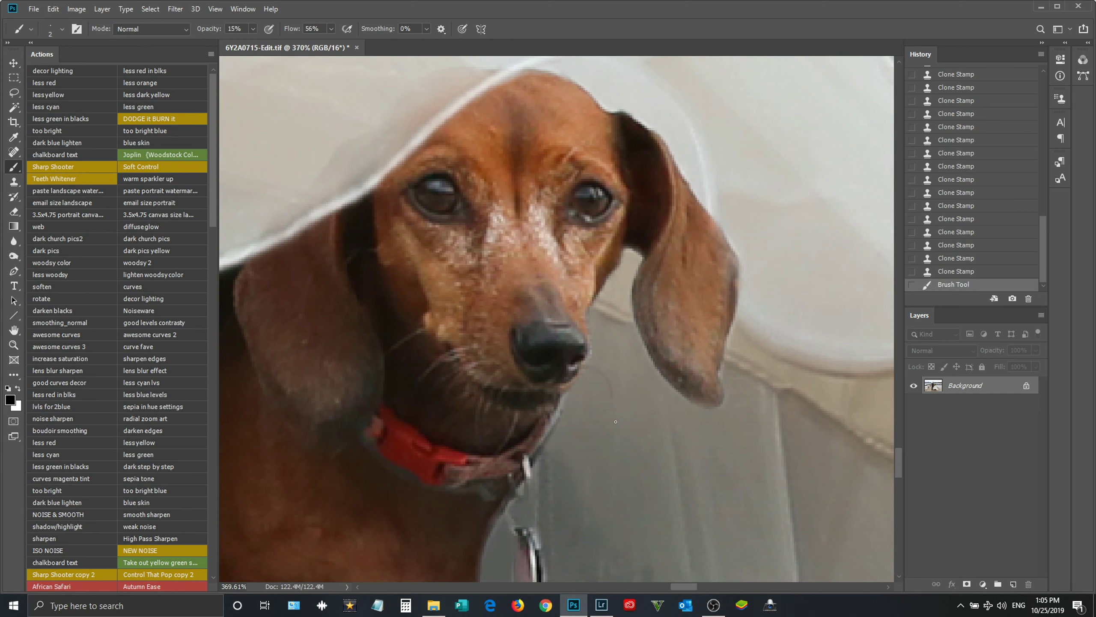
Step: Switch the paint colour to white and test a thin stroke near the nose, then undo it
{"action": "left_click", "coordinate": [964, 273]}
{"action": "key", "text": "x"}
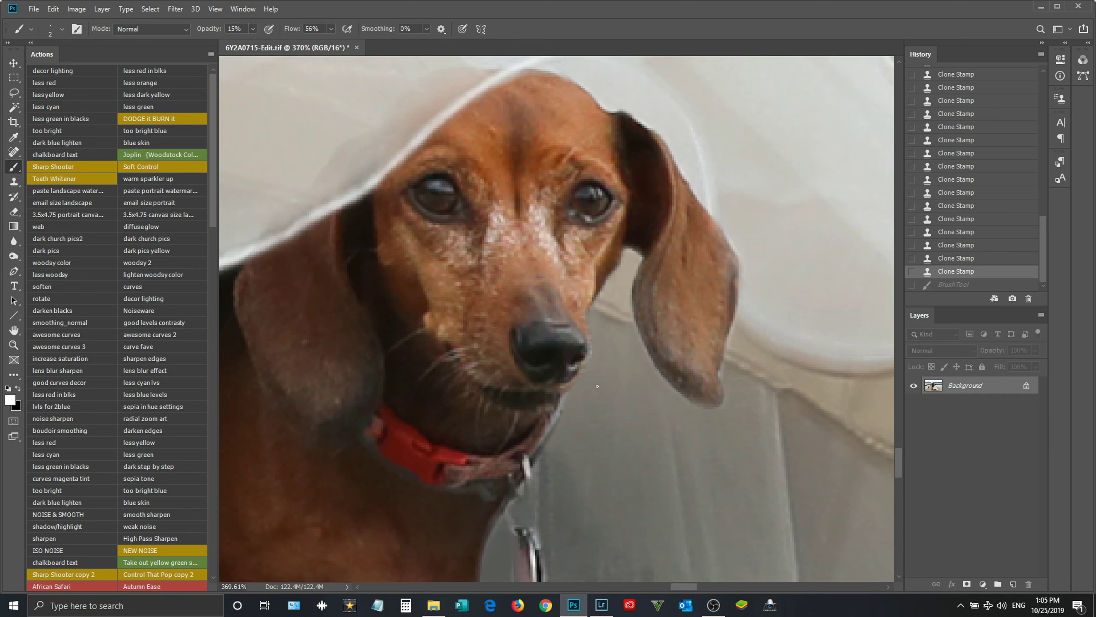
{"action": "left_click_drag", "start_coordinate": [588, 365], "coordinate": [594, 390]}
{"action": "key", "text": "ctrl+z"}
{"action": "key", "text": "ctrl+z"}
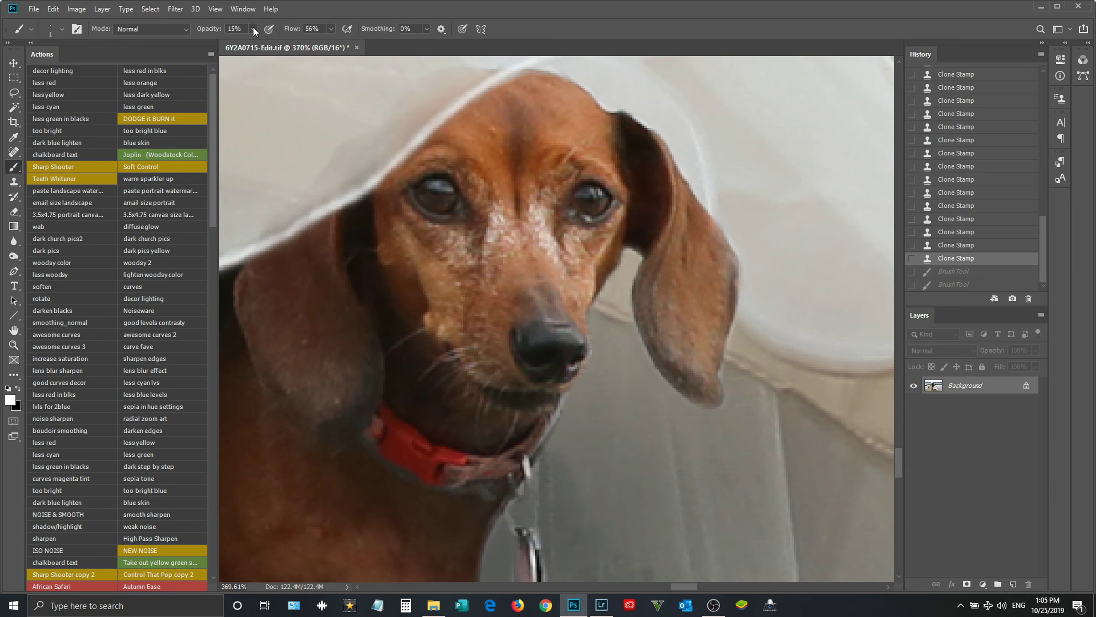
Step: Paint thin white whiskers beside and below the nose, undoing the overlong one
{"action": "mouse_move", "coordinate": [588, 364]}
{"action": "left_mouse_down"}
{"action": "mouse_move", "coordinate": [633, 381]}
{"action": "mouse_move", "coordinate": [596, 407]}
{"action": "mouse_move", "coordinate": [583, 394]}
{"action": "left_mouse_up"}
{"action": "left_click_drag", "start_coordinate": [582, 369], "coordinate": [588, 390]}
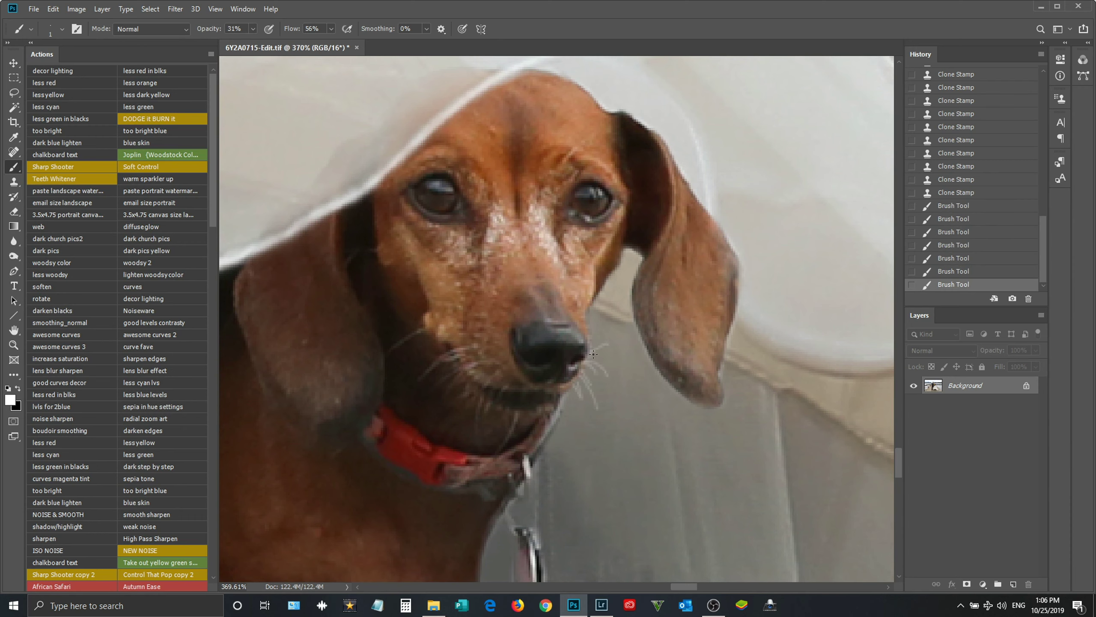
{"action": "left_click_drag", "start_coordinate": [572, 398], "coordinate": [574, 429]}
{"action": "mouse_move", "coordinate": [579, 391]}
{"action": "left_mouse_down"}
{"action": "mouse_move", "coordinate": [588, 431]}
{"action": "mouse_move", "coordinate": [530, 470]}
{"action": "left_mouse_up"}
{"action": "key", "text": "ctrl+z"}
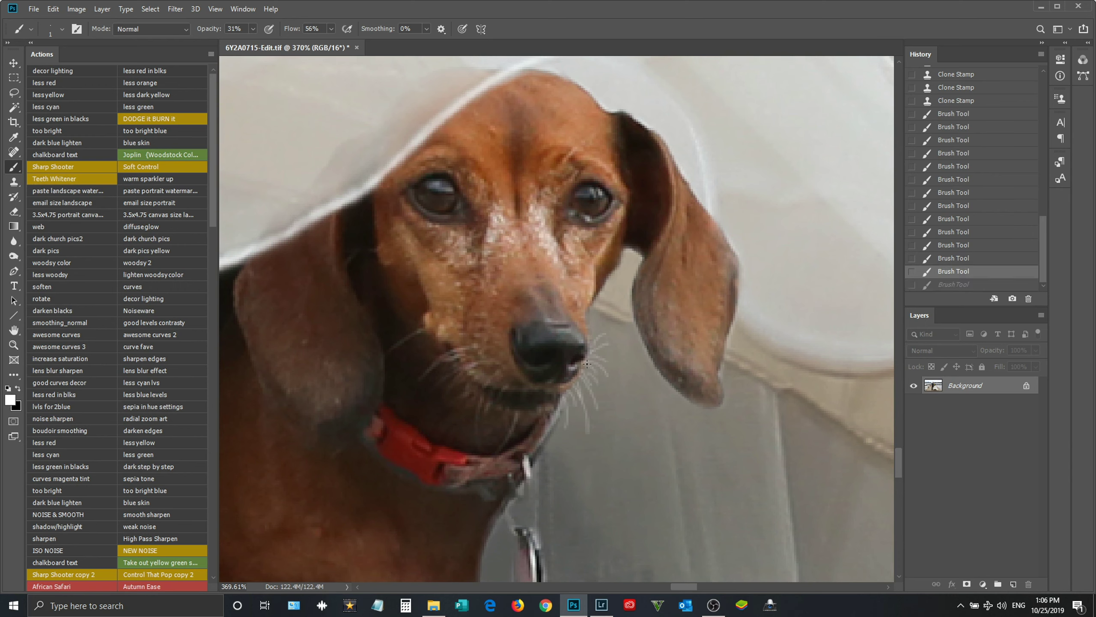
Step: Add whiskers right of and below the nose, then revert several via History
{"action": "left_click_drag", "start_coordinate": [587, 364], "coordinate": [629, 378]}
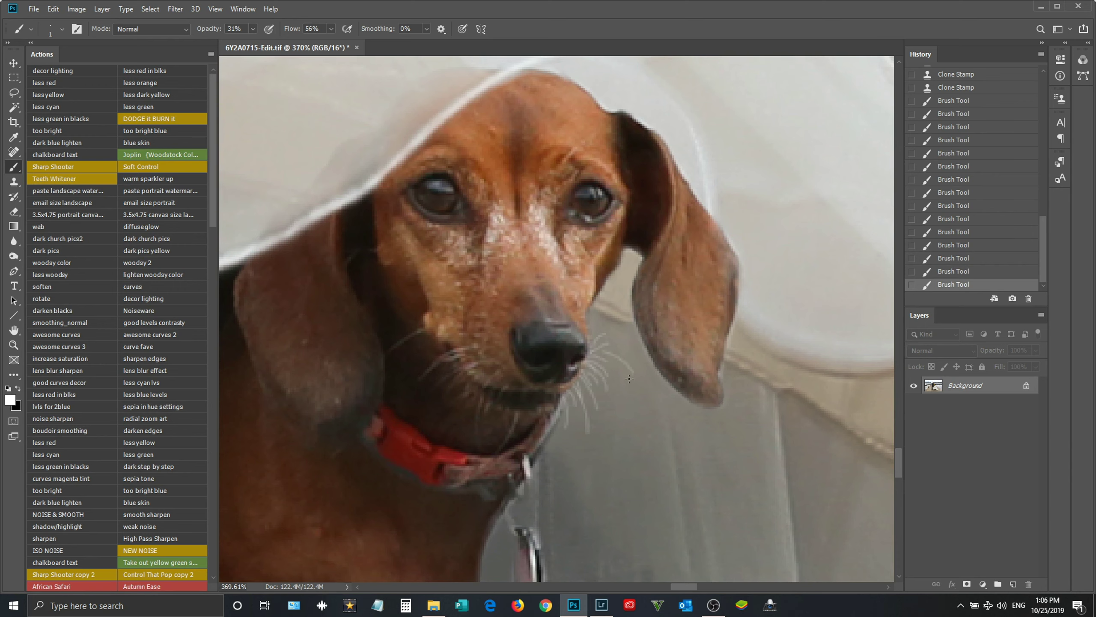
{"action": "left_click_drag", "start_coordinate": [606, 359], "coordinate": [600, 375]}
{"action": "left_click_drag", "start_coordinate": [590, 370], "coordinate": [596, 423]}
{"action": "left_click", "coordinate": [944, 275]}
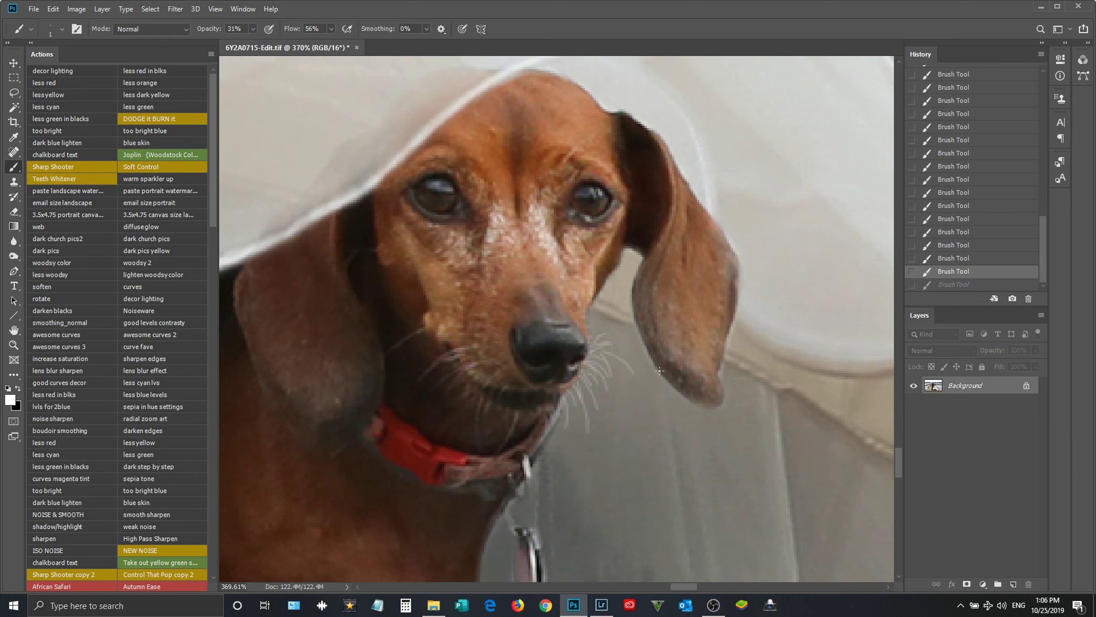
{"action": "left_click", "coordinate": [950, 166]}
Step: Repaint whiskers below the nose and undo the ones that look unnatural
{"action": "left_click_drag", "start_coordinate": [570, 391], "coordinate": [585, 434]}
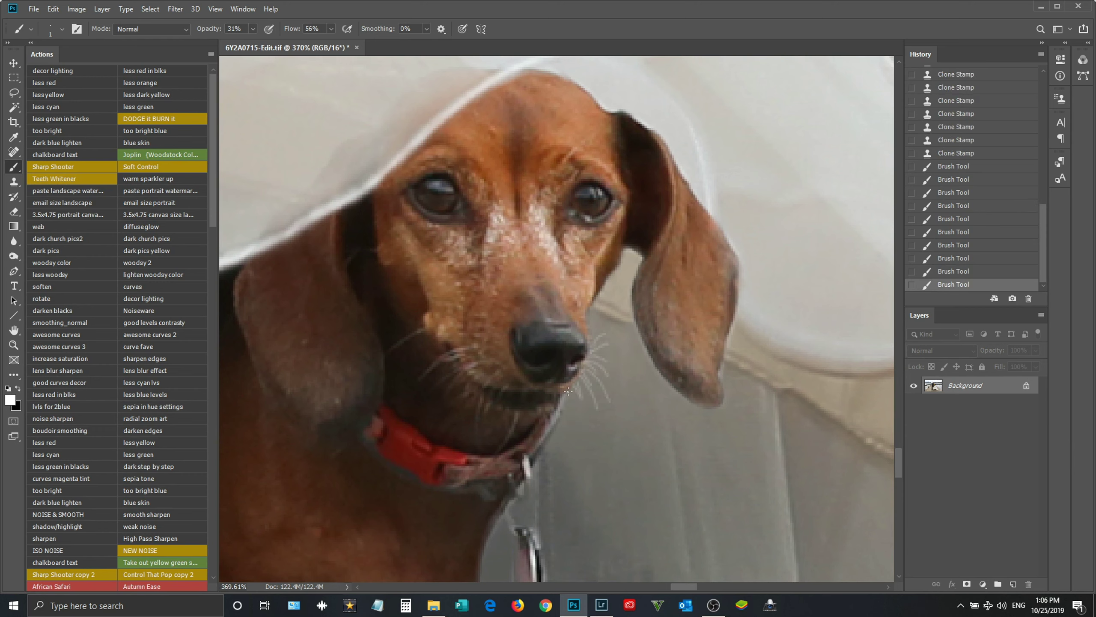
{"action": "left_click_drag", "start_coordinate": [577, 395], "coordinate": [585, 416]}
{"action": "mouse_move", "coordinate": [613, 372]}
{"action": "left_mouse_down"}
{"action": "mouse_move", "coordinate": [631, 389]}
{"action": "mouse_move", "coordinate": [635, 378]}
{"action": "mouse_move", "coordinate": [586, 329]}
{"action": "left_mouse_up"}
{"action": "left_click", "coordinate": [953, 271]}
{"action": "key", "text": "ctrl+z"}
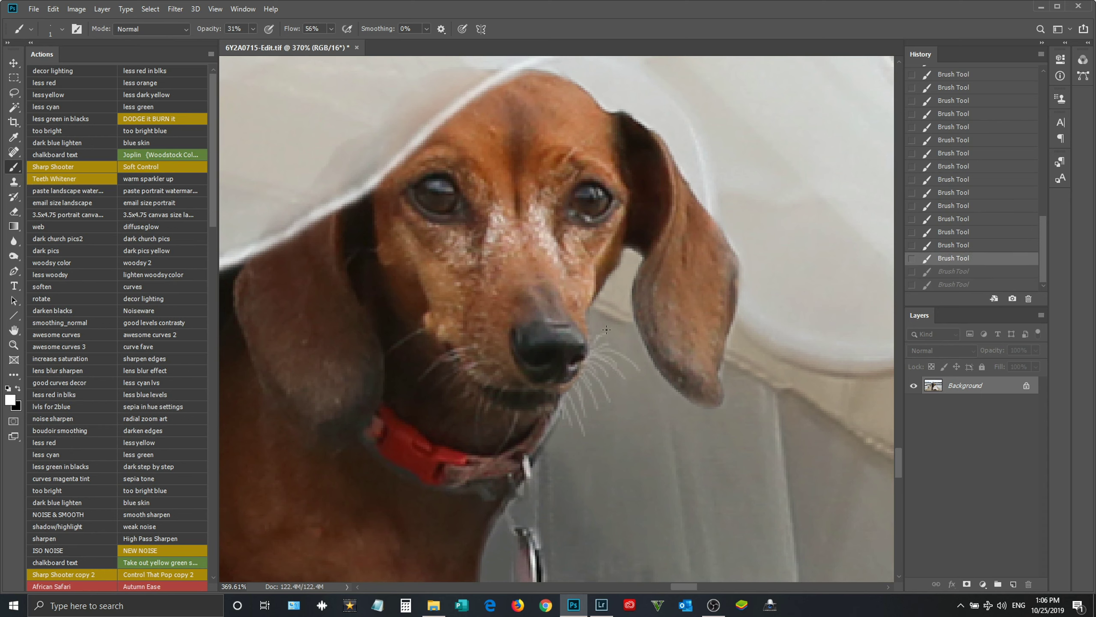
{"action": "key", "text": "ctrl+z"}
Step: Trial one more whisker stroke, undo and redo it, then revert to an earlier History state
{"action": "left_click_drag", "start_coordinate": [596, 333], "coordinate": [615, 328]}
{"action": "key", "text": "ctrl+z"}
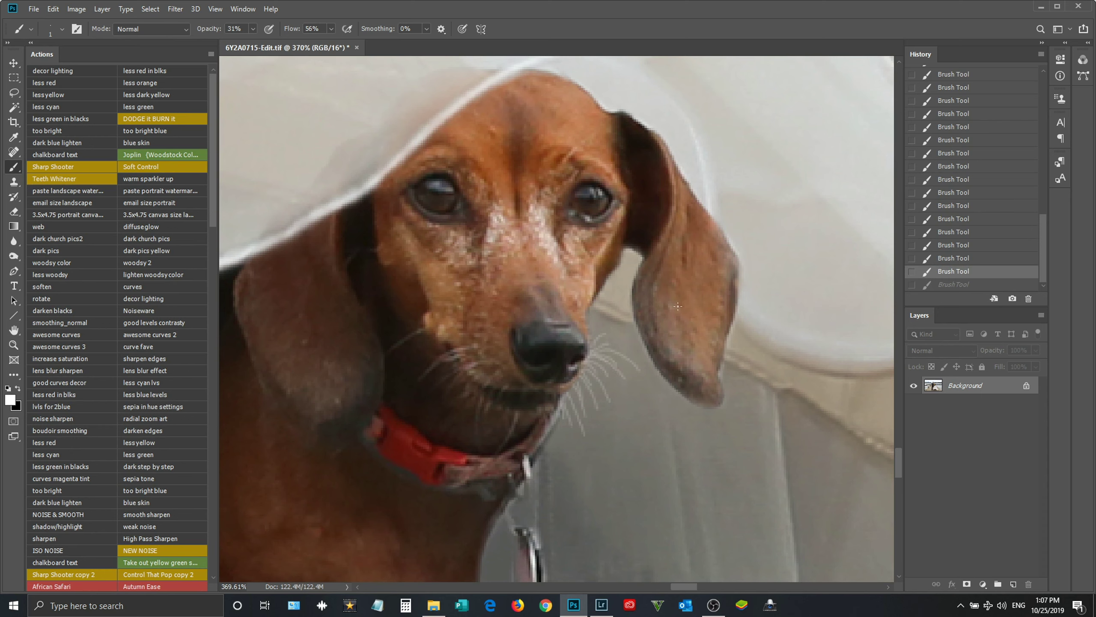
{"action": "key", "text": "ctrl+shift+z"}
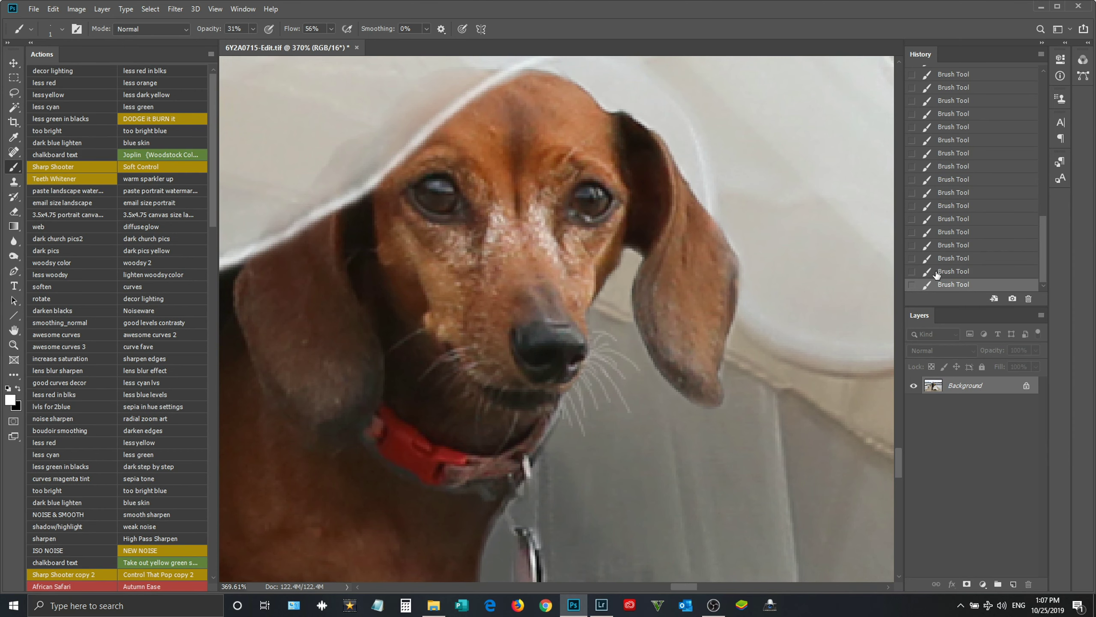
{"action": "left_click", "coordinate": [935, 273]}
{"action": "left_click", "coordinate": [970, 218]}
Step: Jump to the 12:55:58 PM snapshot, then back to the latest whisker-painting state
{"action": "key", "text": "v"}
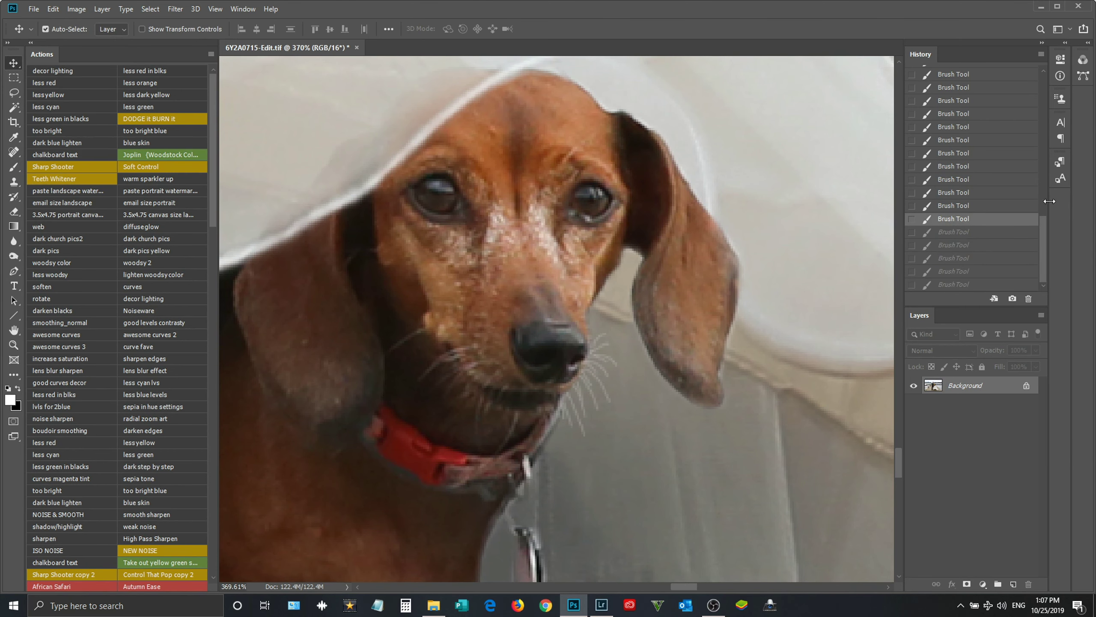
{"action": "left_click_drag", "start_coordinate": [1043, 225], "coordinate": [1042, 80]}
{"action": "left_click", "coordinate": [965, 73]}
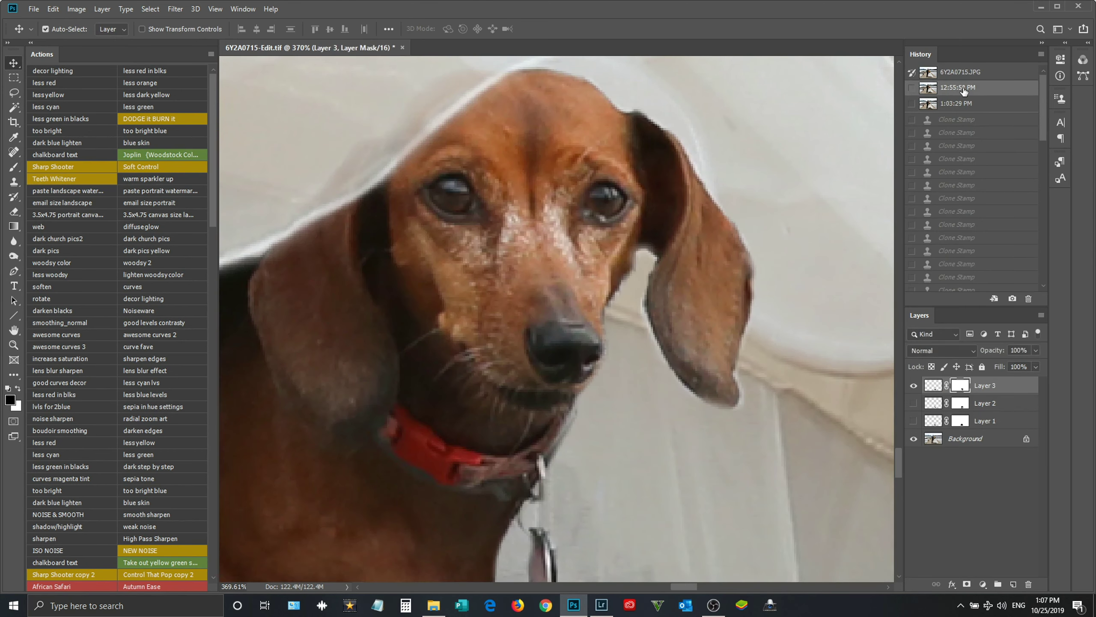
{"action": "scroll", "coordinate": [975, 283], "scroll_direction": "down", "scroll_amount": 10}
{"action": "left_click", "coordinate": [967, 285]}
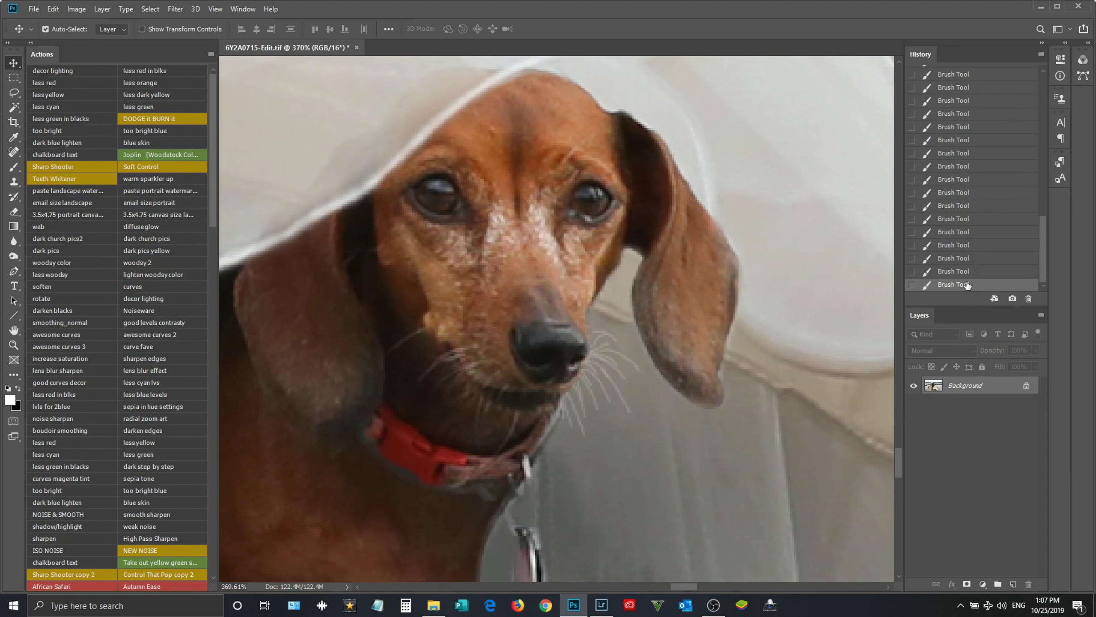
Step: Restore the state with pasted Layer 1 and set its opacity to 39%
{"action": "scroll", "coordinate": [967, 265], "scroll_direction": "down", "scroll_amount": 1}
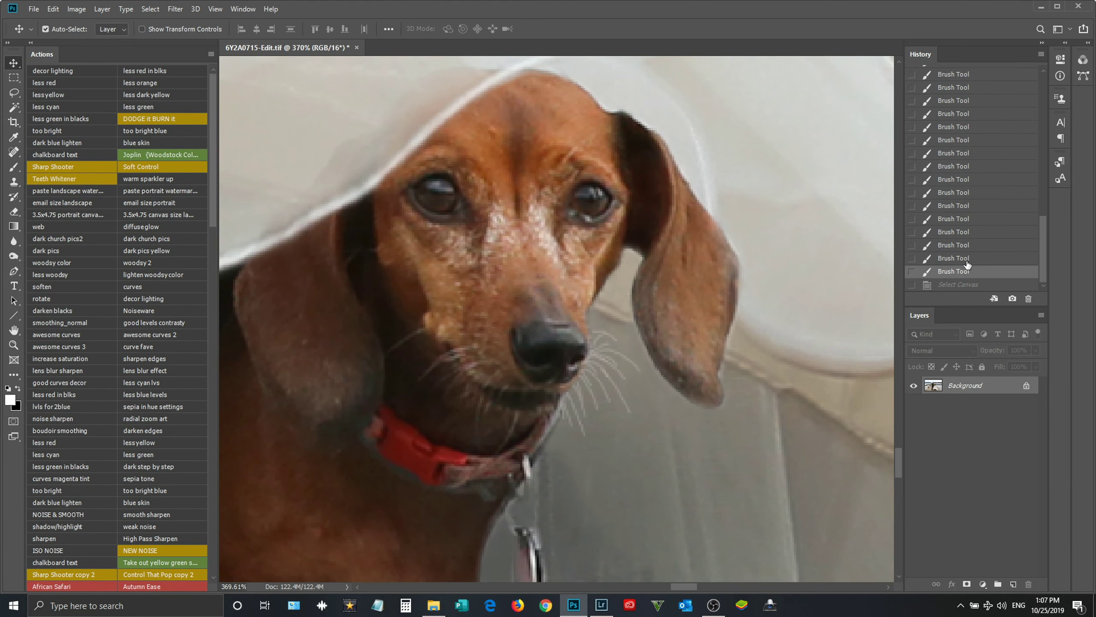
{"action": "scroll", "coordinate": [977, 169], "scroll_direction": "down", "scroll_amount": 5}
{"action": "left_click", "coordinate": [949, 271]}
{"action": "left_click", "coordinate": [1035, 350]}
{"action": "left_click_drag", "start_coordinate": [1038, 364], "coordinate": [1004, 367]}
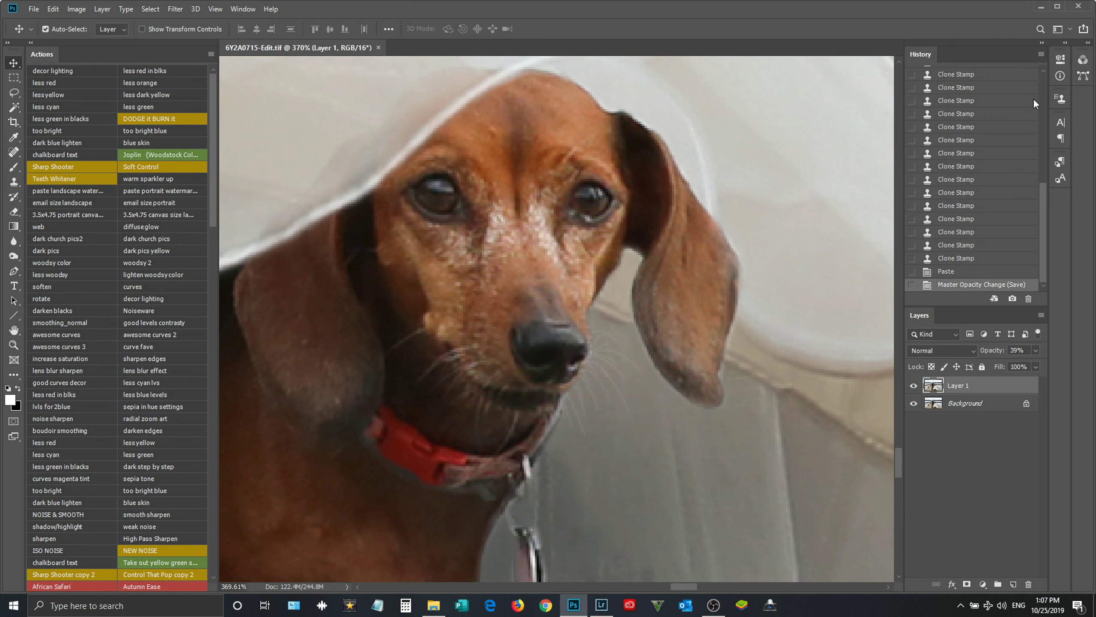
Step: Compare the 1:03:29 PM snapshot, with Layer 3's mask disabled, against the 1:07:38 PM snapshot
{"action": "left_click_drag", "start_coordinate": [1043, 207], "coordinate": [1043, 101]}
{"action": "left_click", "coordinate": [958, 103]}
{"action": "left_click", "coordinate": [961, 385]}
{"action": "right_click", "coordinate": [967, 390]}
{"action": "left_click", "coordinate": [970, 392]}
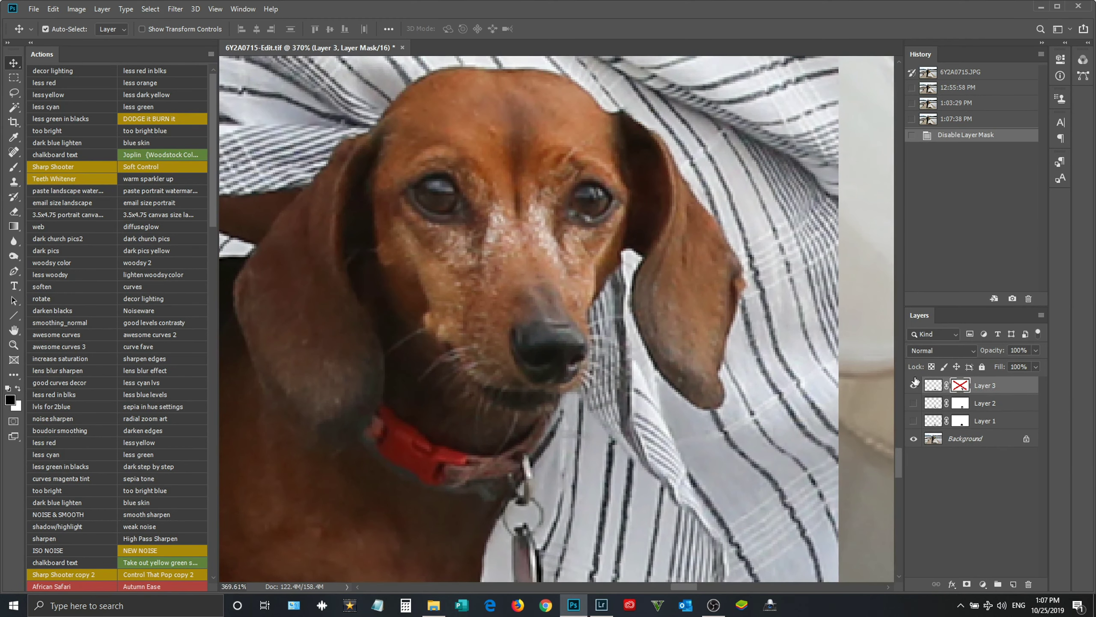
{"action": "left_click", "coordinate": [952, 120]}
{"action": "left_click", "coordinate": [952, 104]}
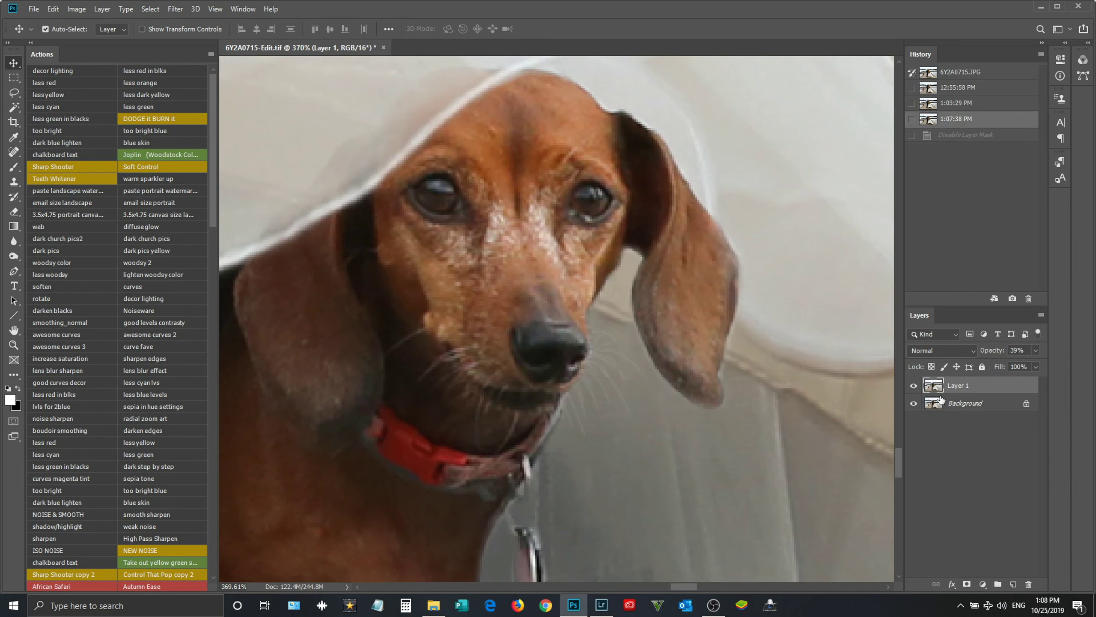
Step: Dab brush touch-ups on Layer 1 near the dog's nose
{"action": "key", "text": "b"}
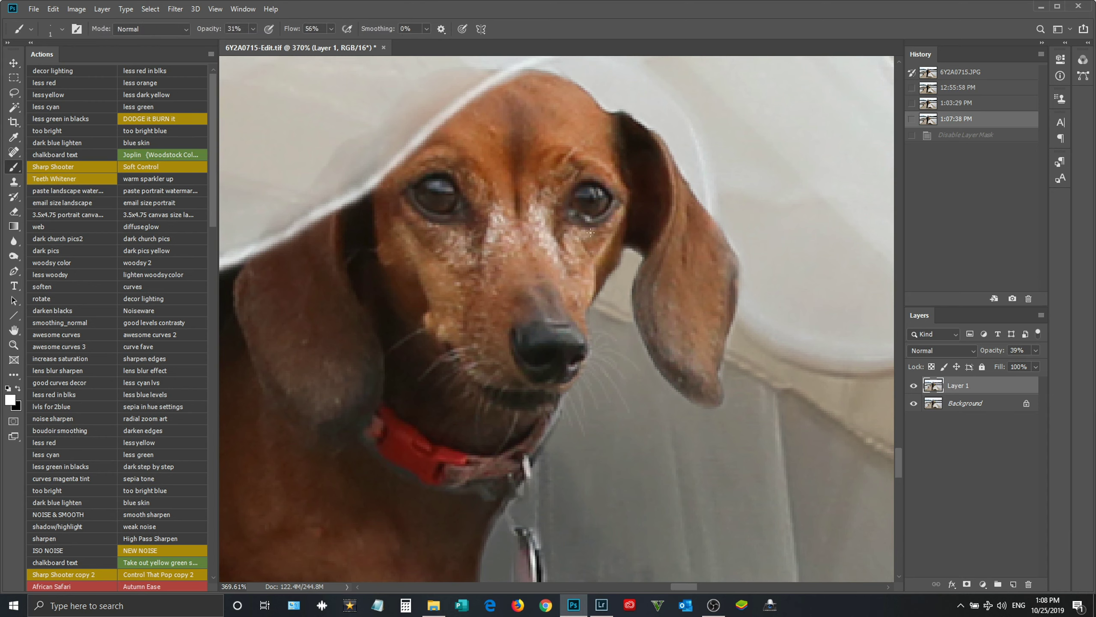
{"action": "left_click", "coordinate": [600, 340]}
{"action": "left_click", "coordinate": [600, 340]}
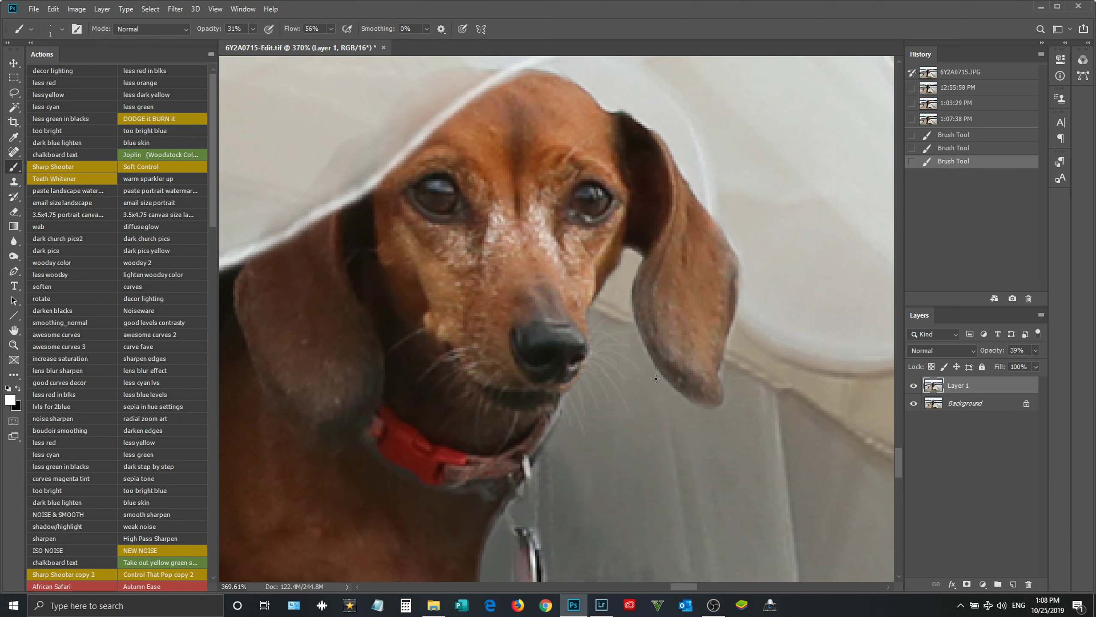
{"action": "scroll", "coordinate": [686, 399], "scroll_direction": "down", "scroll_amount": 2}
{"action": "key", "text": "v"}
{"action": "scroll", "coordinate": [609, 441], "scroll_direction": "up", "scroll_amount": 2}
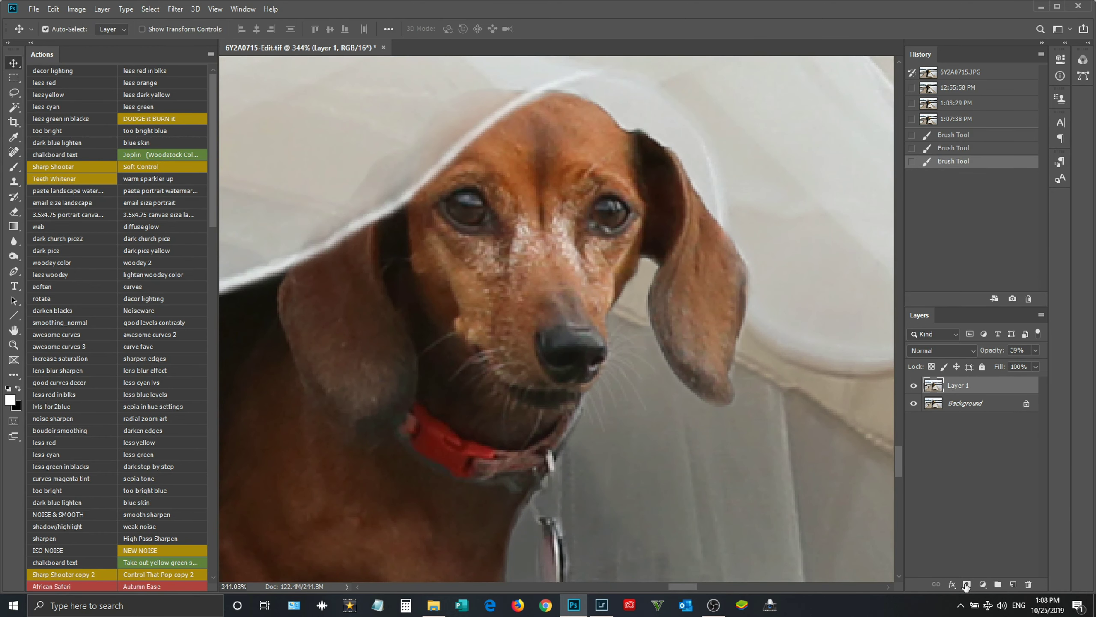
Step: Add a layer mask to Layer 1 and paint it black near the collar and nose at 100% flow
{"action": "left_click", "coordinate": [967, 582]}
{"action": "key", "text": "b"}
{"action": "key", "text": "x"}
{"action": "left_click", "coordinate": [641, 391]}
{"action": "left_click", "coordinate": [605, 443]}
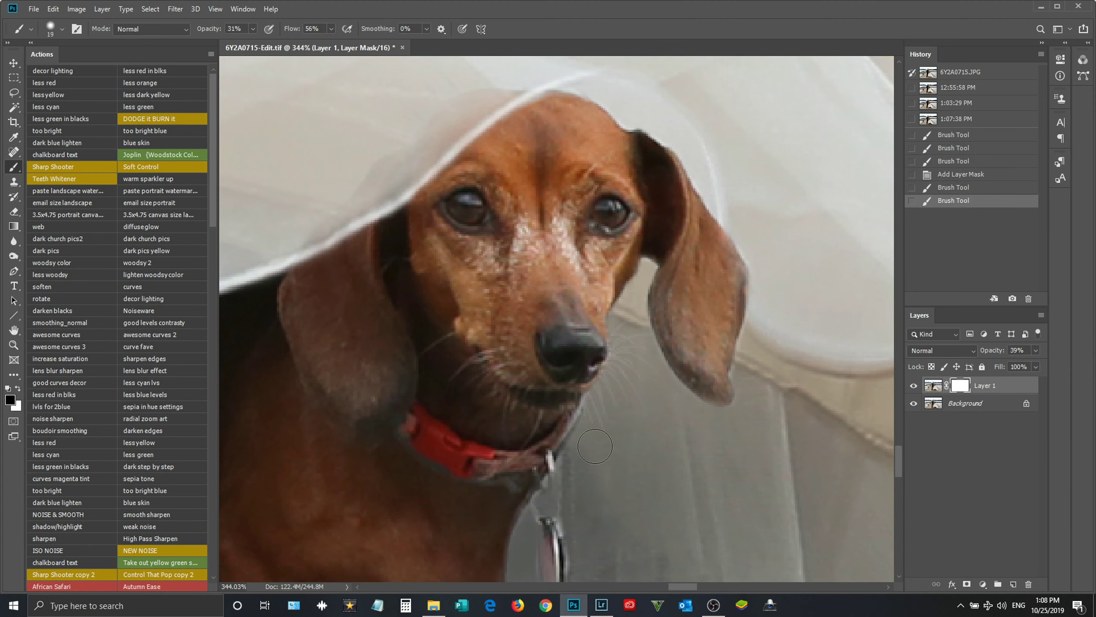
{"action": "key", "text": "shift+0"}
{"action": "left_click", "coordinate": [647, 387]}
{"action": "left_click", "coordinate": [621, 411]}
{"action": "left_click", "coordinate": [627, 450]}
{"action": "left_click", "coordinate": [617, 384]}
{"action": "left_click", "coordinate": [636, 365]}
Step: Raise Layer 1 to 62% opacity, merge visible layers, and save the image
{"action": "scroll", "coordinate": [677, 441], "scroll_direction": "down", "scroll_amount": 2}
{"action": "key", "text": "v"}
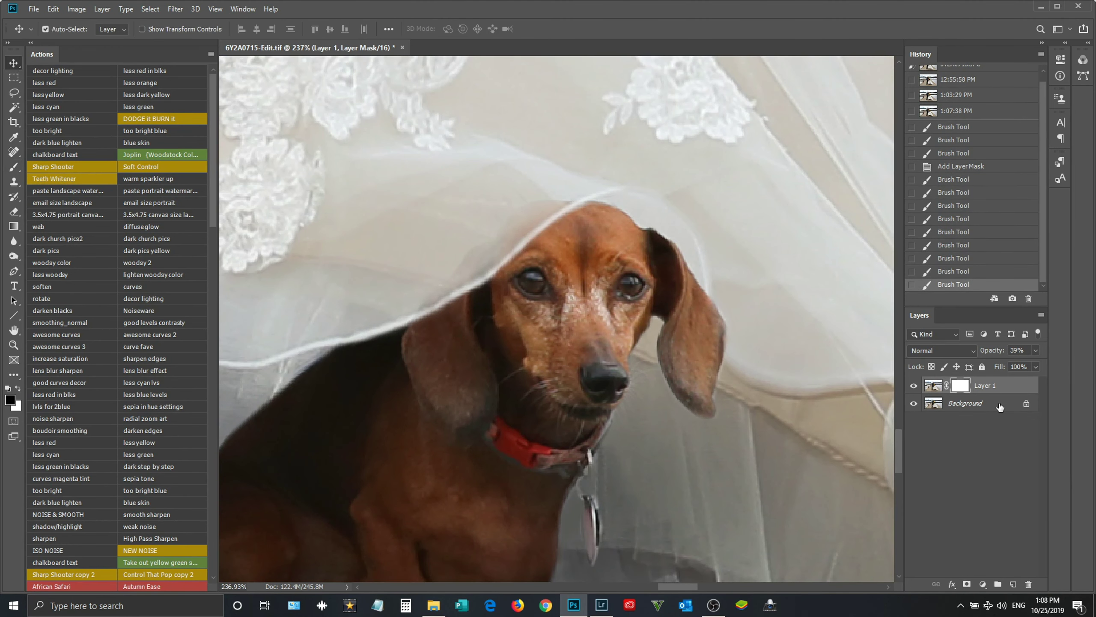
{"action": "key", "text": "Return"}
{"action": "scroll", "coordinate": [680, 449], "scroll_direction": "down", "scroll_amount": 3}
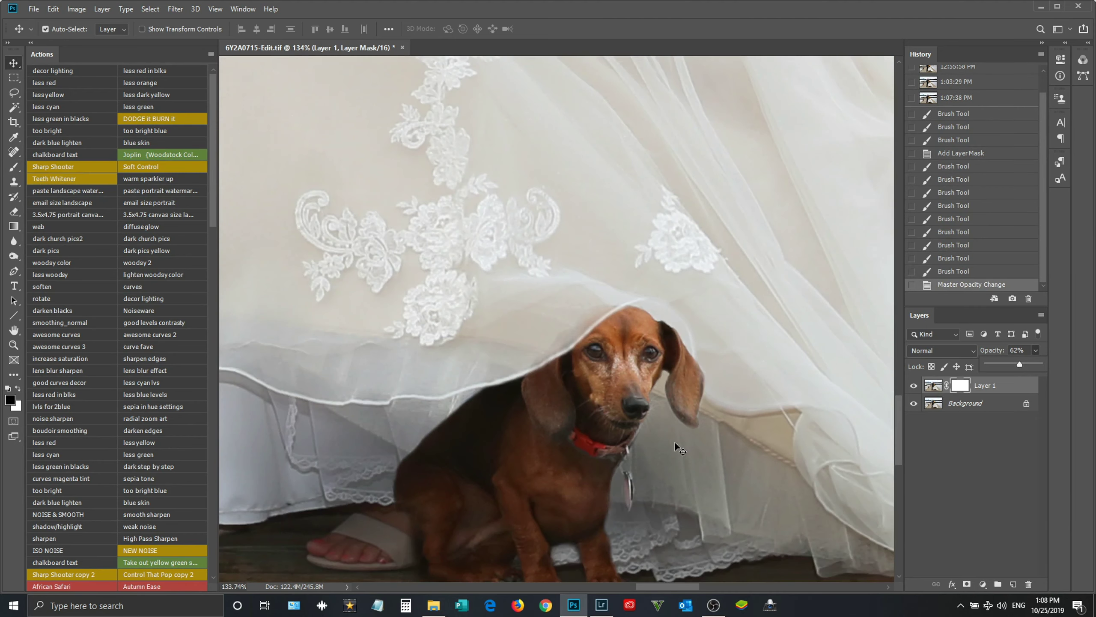
{"action": "key", "text": "ctrl+shift+e"}
{"action": "key", "text": "ctrl+s"}
{"action": "scroll", "coordinate": [673, 440], "scroll_direction": "up", "scroll_amount": 1}
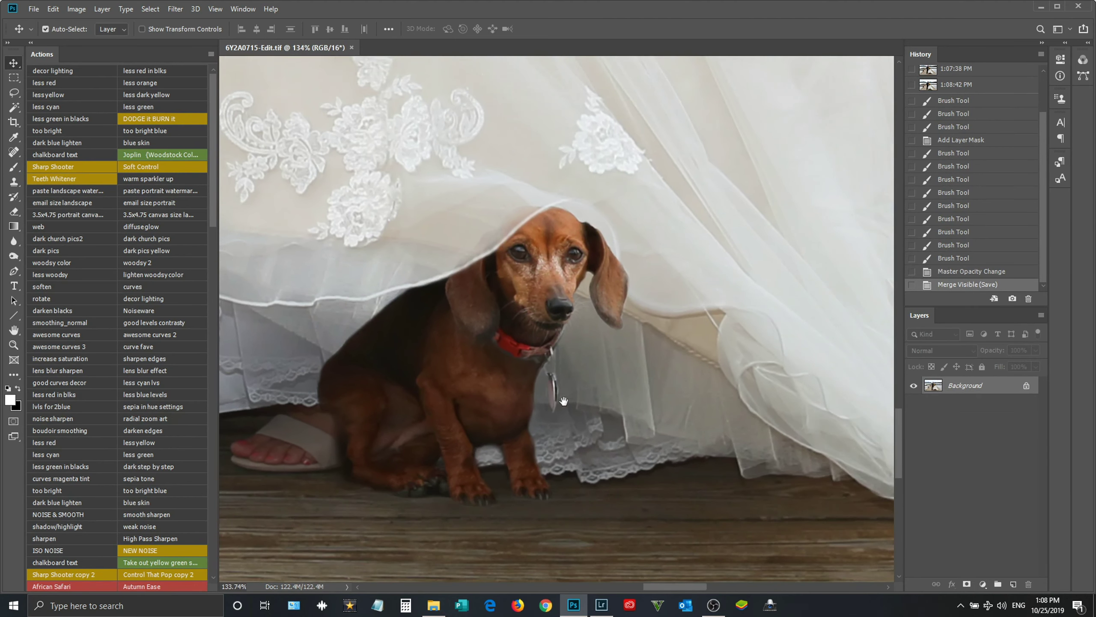
{"action": "scroll", "coordinate": [525, 496], "scroll_direction": "up", "scroll_amount": 2}
{"action": "left_click_drag", "start_coordinate": [524, 496], "coordinate": [654, 559]}
Step: Clone Stamp the lace hem left of the dog with a smaller brush
{"action": "key", "text": "s"}
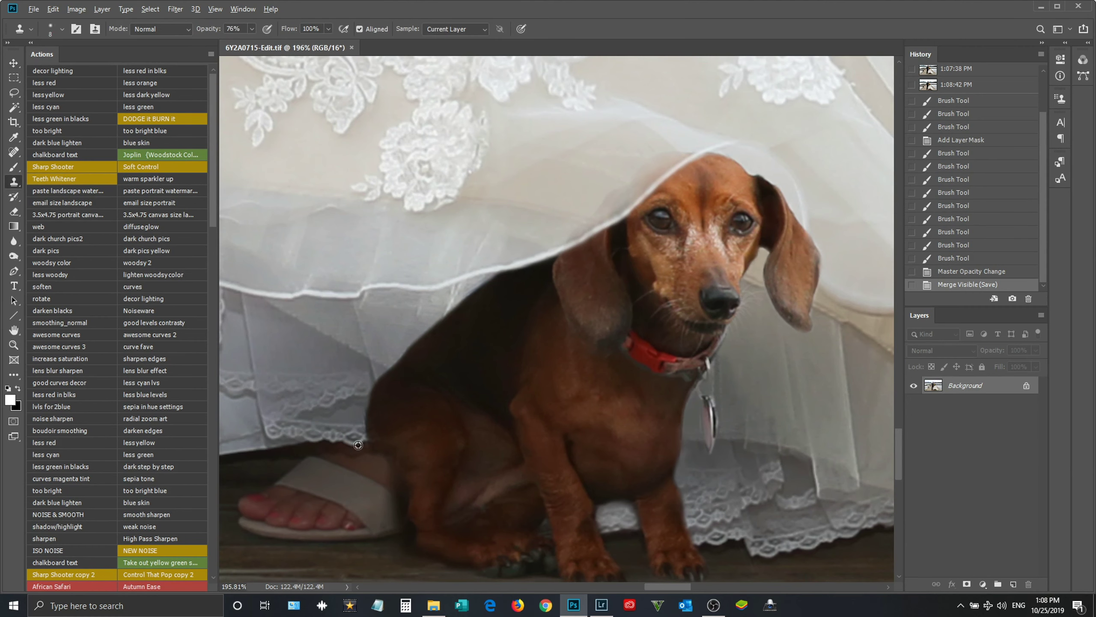
{"action": "left_click", "coordinate": [361, 432]}
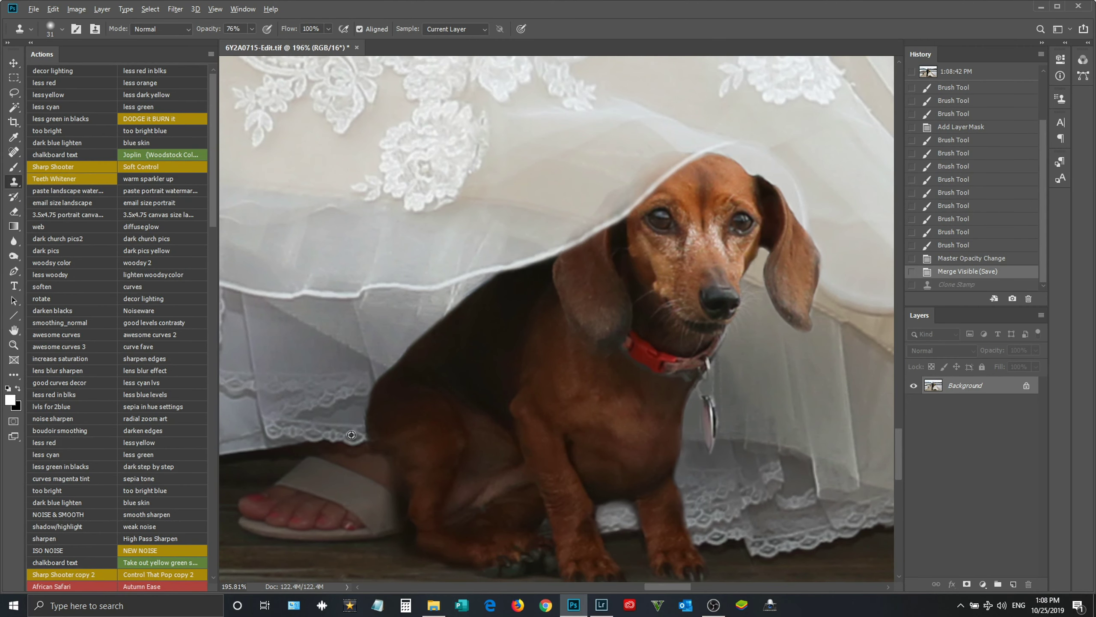
{"action": "key", "text": "ctrl+z"}
{"action": "scroll", "coordinate": [344, 424], "scroll_direction": "up", "scroll_amount": 1}
{"action": "key", "text": "bracketleft"}
{"action": "key", "text": "bracketleft"}
{"action": "key", "text": "bracketleft"}
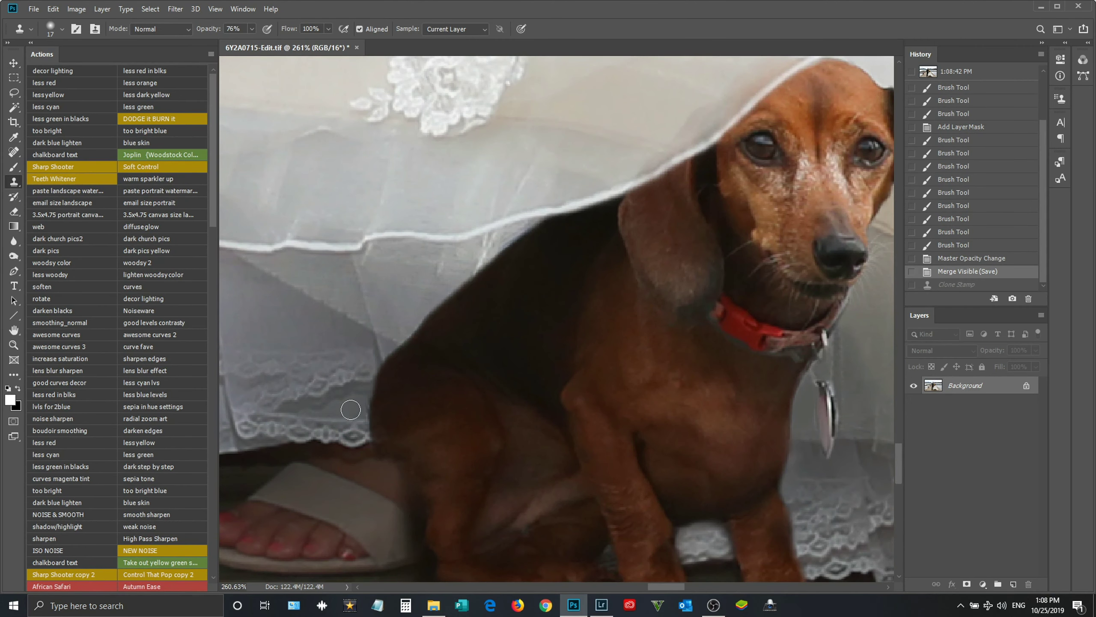
{"action": "left_click", "coordinate": [361, 412]}
{"action": "left_click", "coordinate": [397, 465]}
{"action": "scroll", "coordinate": [396, 465], "scroll_direction": "down", "scroll_amount": 3}
{"action": "scroll", "coordinate": [513, 479], "scroll_direction": "up", "scroll_amount": 2}
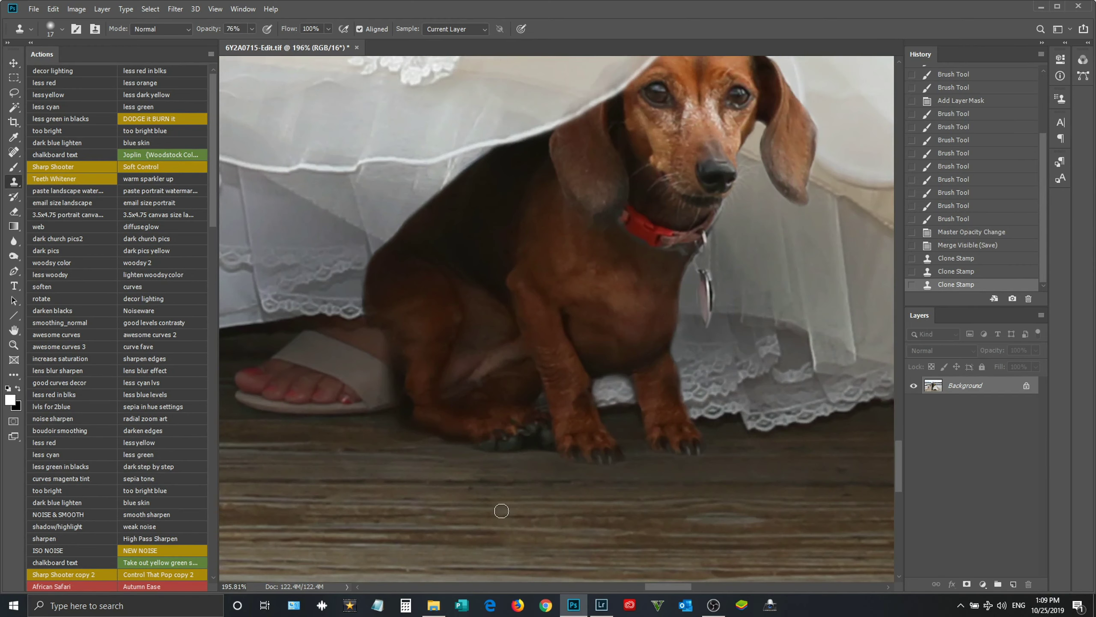
Step: Clone dock texture over the floor below the paws
{"action": "left_click", "coordinate": [449, 453]}
{"action": "scroll", "coordinate": [508, 486], "scroll_direction": "down", "scroll_amount": 3}
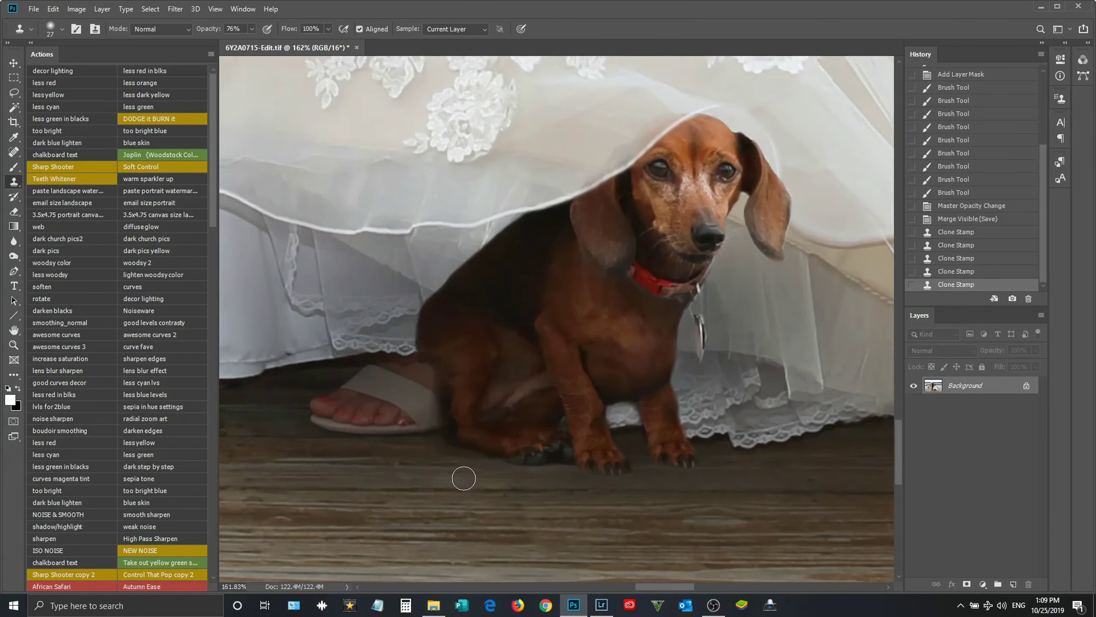
{"action": "scroll", "coordinate": [464, 477], "scroll_direction": "up", "scroll_amount": 4}
{"action": "left_click", "coordinate": [445, 447]}
{"action": "scroll", "coordinate": [460, 485], "scroll_direction": "down", "scroll_amount": 3}
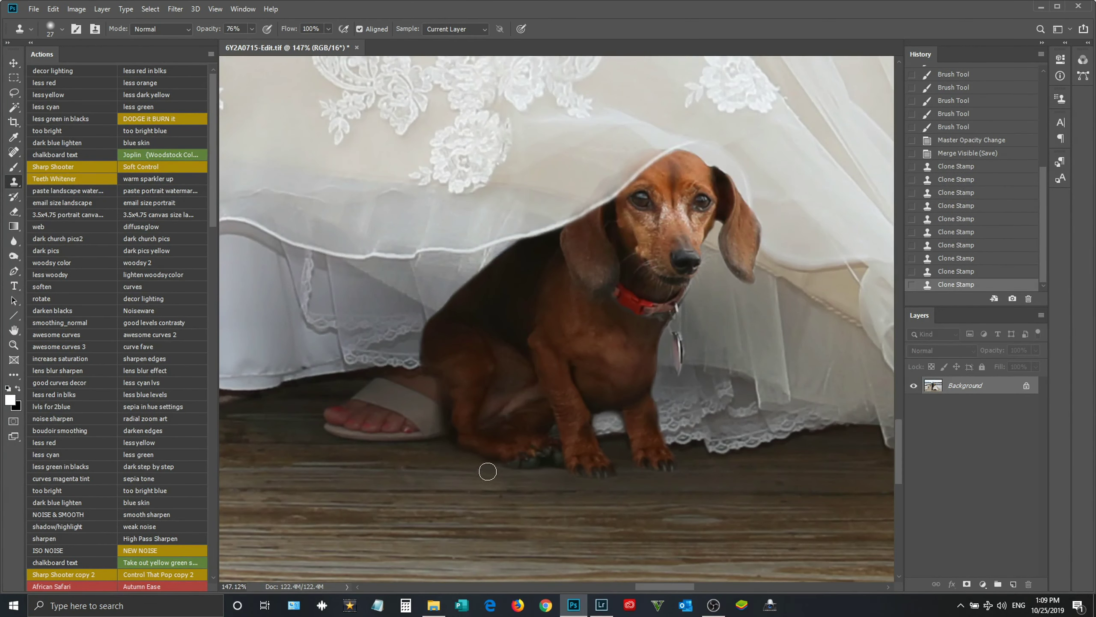
{"action": "scroll", "coordinate": [492, 470], "scroll_direction": "up", "scroll_amount": 4}
Step: Undo those strokes and re-clone the floor near and right of the paws
{"action": "key", "text": "ctrl+z"}
{"action": "key", "text": "ctrl+z"}
{"action": "key", "text": "ctrl+z"}
{"action": "key", "text": "ctrl+z"}
{"action": "left_click", "coordinate": [447, 445]}
{"action": "left_click", "coordinate": [416, 428]}
{"action": "left_click", "coordinate": [406, 431]}
{"action": "left_click", "coordinate": [464, 455]}
{"action": "left_click", "coordinate": [509, 462]}
{"action": "left_click", "coordinate": [585, 479]}
Step: Zoom out, save and close the photo, returning to Lightroom
{"action": "scroll", "coordinate": [569, 497], "scroll_direction": "down", "scroll_amount": 3}
{"action": "scroll", "coordinate": [558, 463], "scroll_direction": "down", "scroll_amount": 3}
{"action": "scroll", "coordinate": [496, 479], "scroll_direction": "down", "scroll_amount": 3}
{"action": "scroll", "coordinate": [458, 492], "scroll_direction": "down", "scroll_amount": 3}
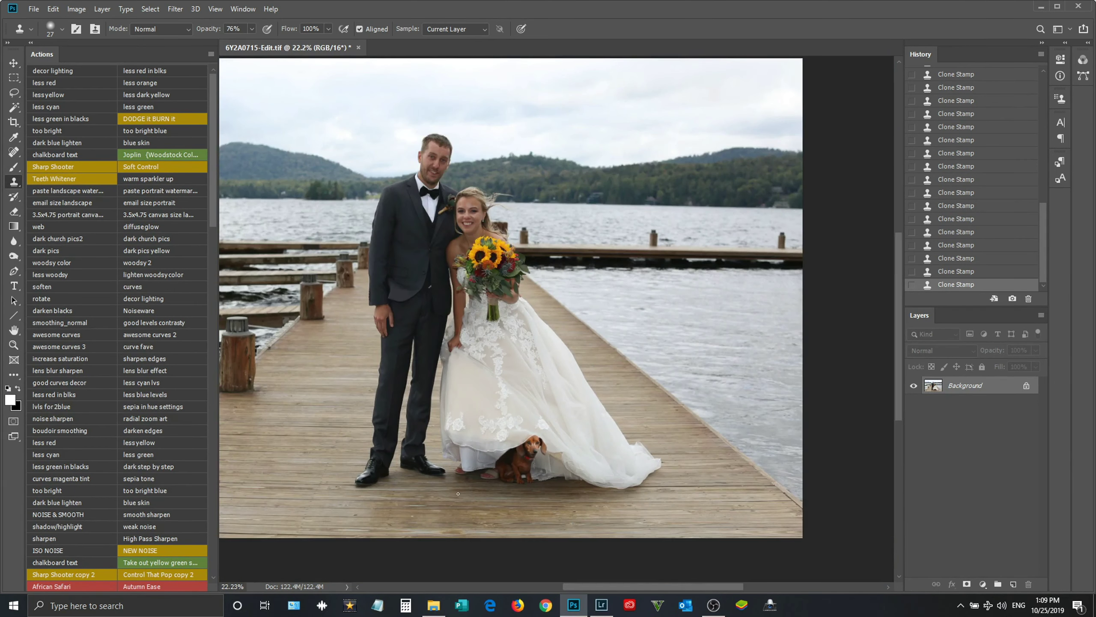
{"action": "key", "text": "ctrl+s"}
{"action": "key", "text": "ctrl+w"}
{"action": "key", "text": "alt+Tab"}
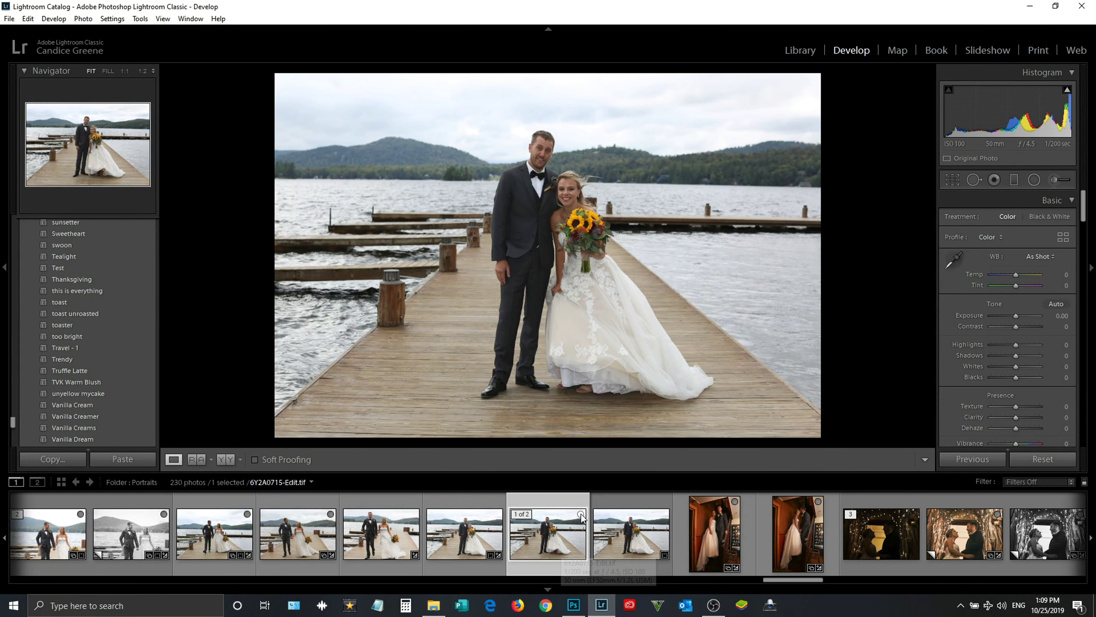
Step: Make a virtual copy of the dock photo and apply the everhaveiever preset
{"action": "key", "text": "ctrl+apostrophe"}
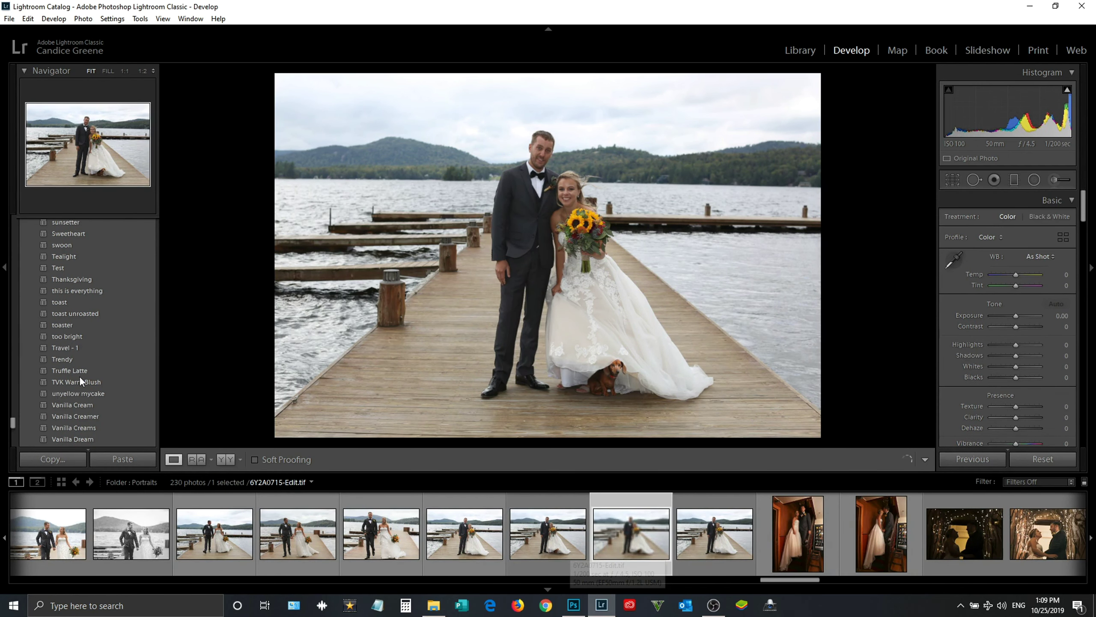
{"action": "key", "text": "Left"}
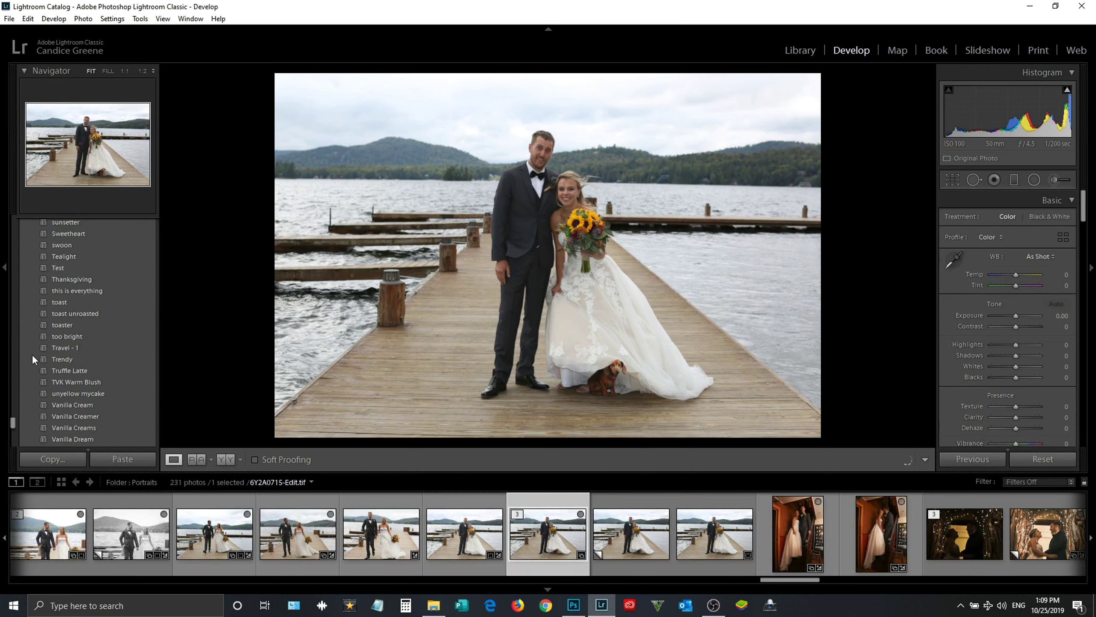
{"action": "left_click", "coordinate": [640, 534]}
{"action": "left_click_drag", "start_coordinate": [16, 423], "coordinate": [29, 337]}
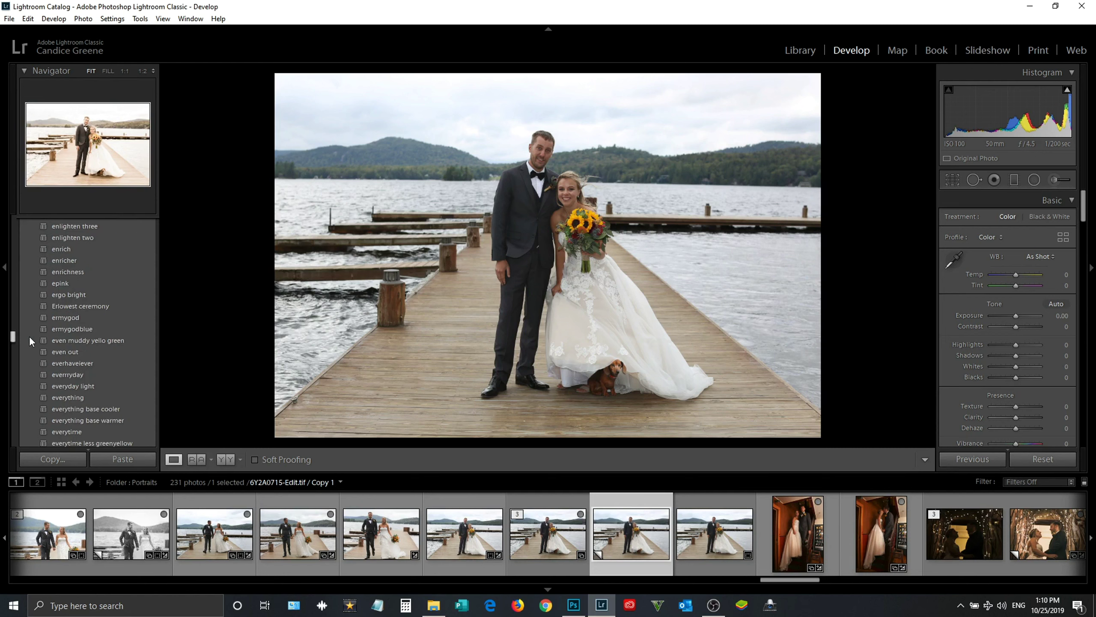
{"action": "left_click", "coordinate": [73, 363]}
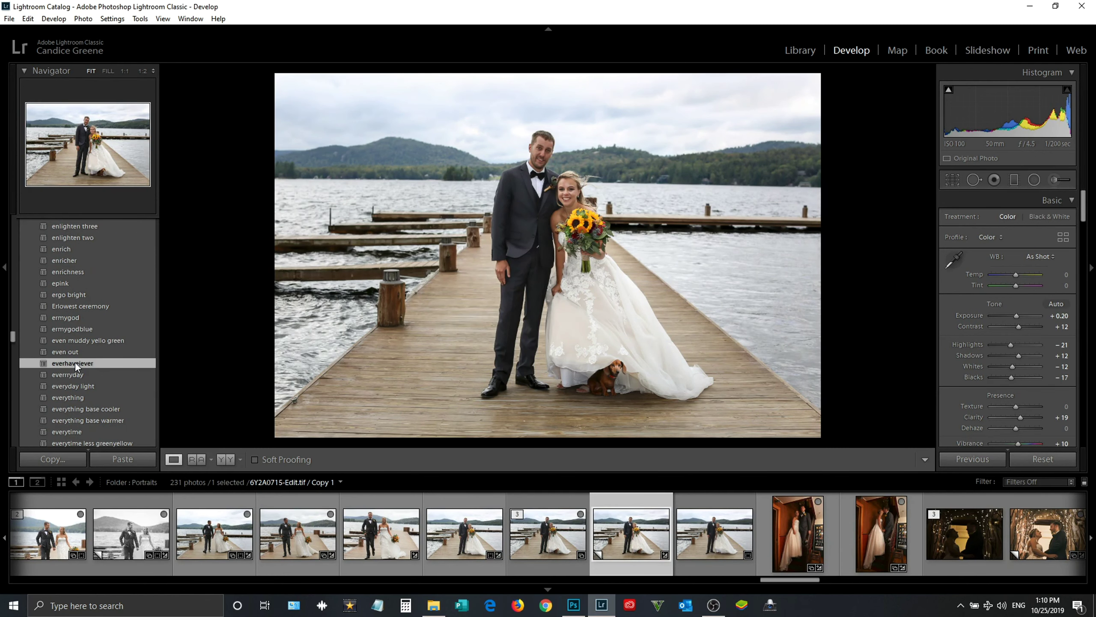
Step: Make two more virtual copies, styled with AFFOB C01 HF and a black-and-white preset
{"action": "key", "text": "ctrl+apostrophe"}
{"action": "left_click_drag", "start_coordinate": [12, 337], "coordinate": [15, 299]}
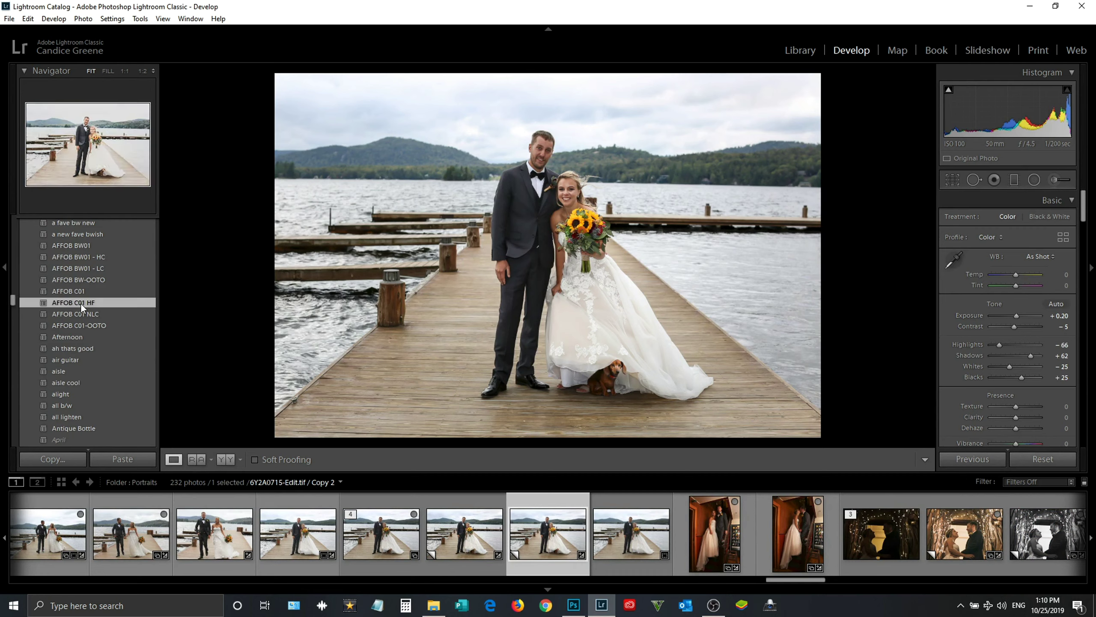
{"action": "left_click", "coordinate": [81, 302]}
{"action": "key", "text": "ctrl+apostrophe"}
{"action": "left_click", "coordinate": [61, 235]}
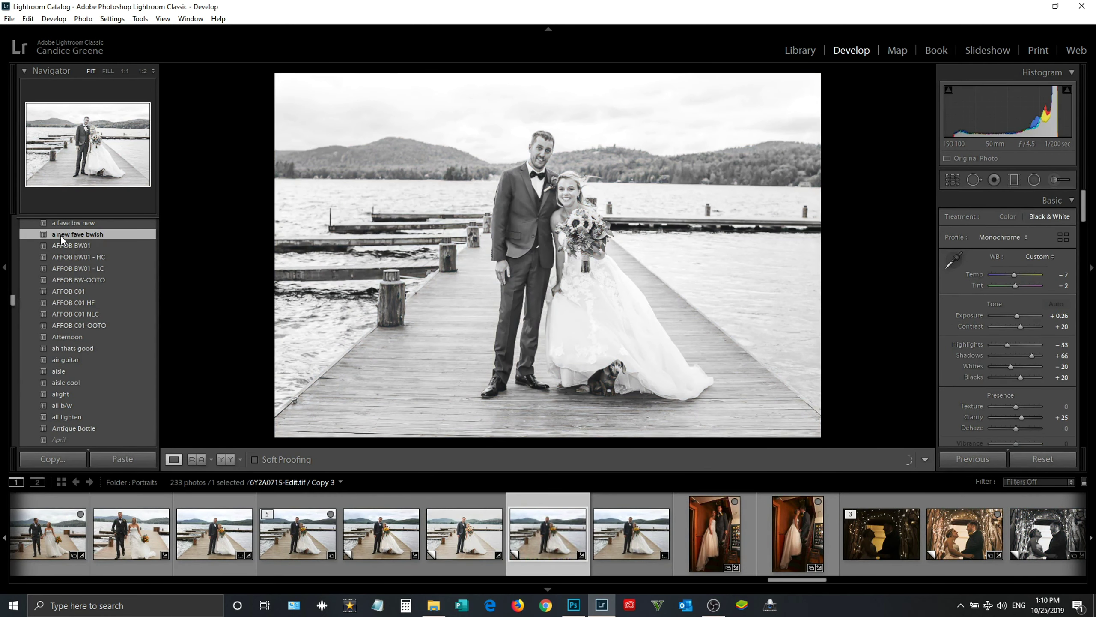
{"action": "left_click_drag", "start_coordinate": [14, 299], "coordinate": [14, 294]}
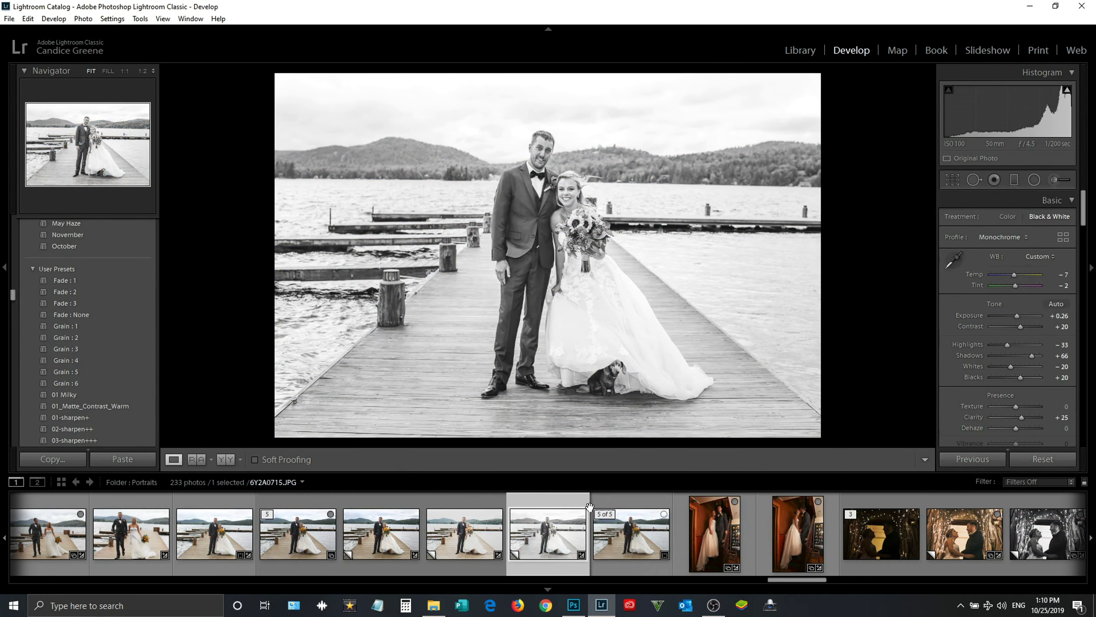
Step: Darken the previous copy's exposure, then make virtual copies of the three selected versions
{"action": "key", "text": "Left"}
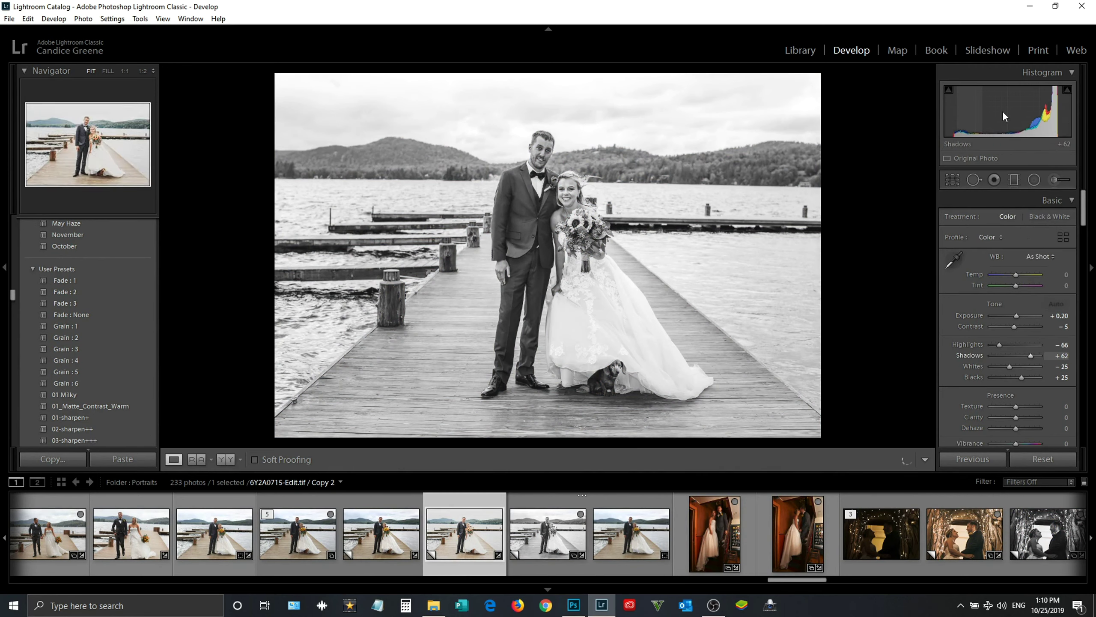
{"action": "left_click_drag", "start_coordinate": [1024, 114], "coordinate": [1005, 114]}
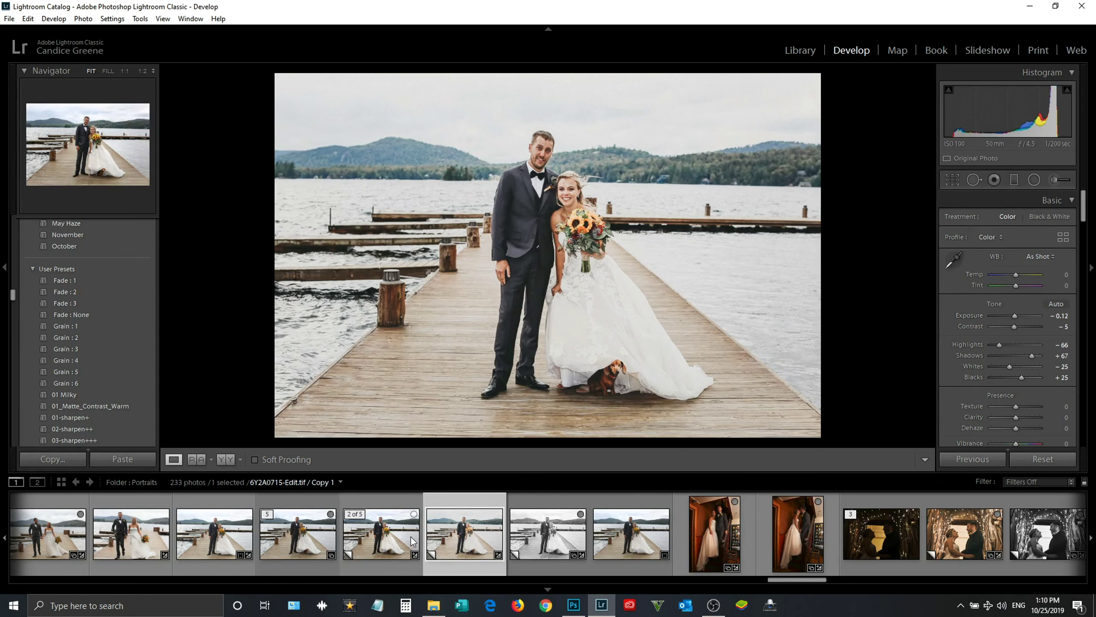
{"action": "left_click", "coordinate": [544, 547], "text": "ctrl"}
{"action": "left_click", "coordinate": [395, 532], "text": "ctrl"}
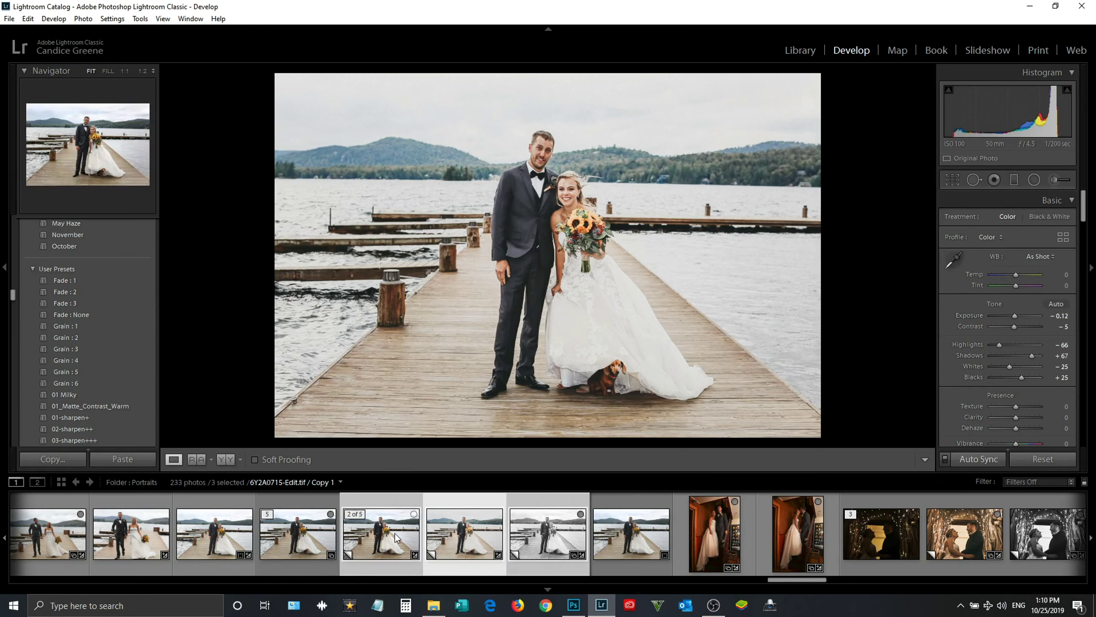
{"action": "right_click", "coordinate": [448, 527]}
{"action": "left_click", "coordinate": [527, 382]}
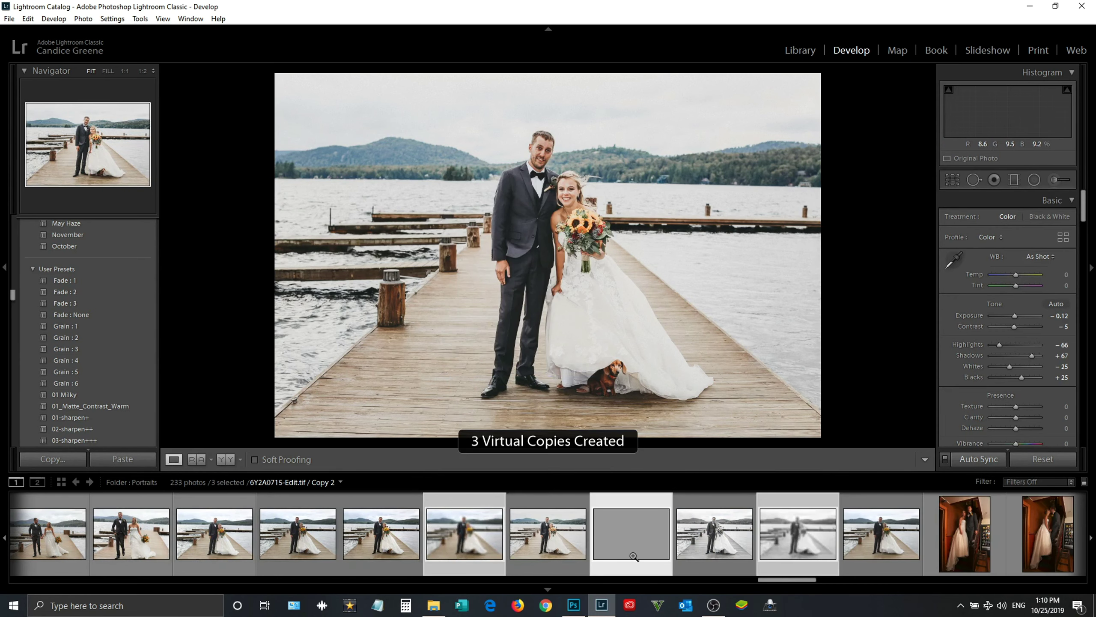
Step: Crop the new copy tighter around the couple and dog
{"action": "key", "text": "r"}
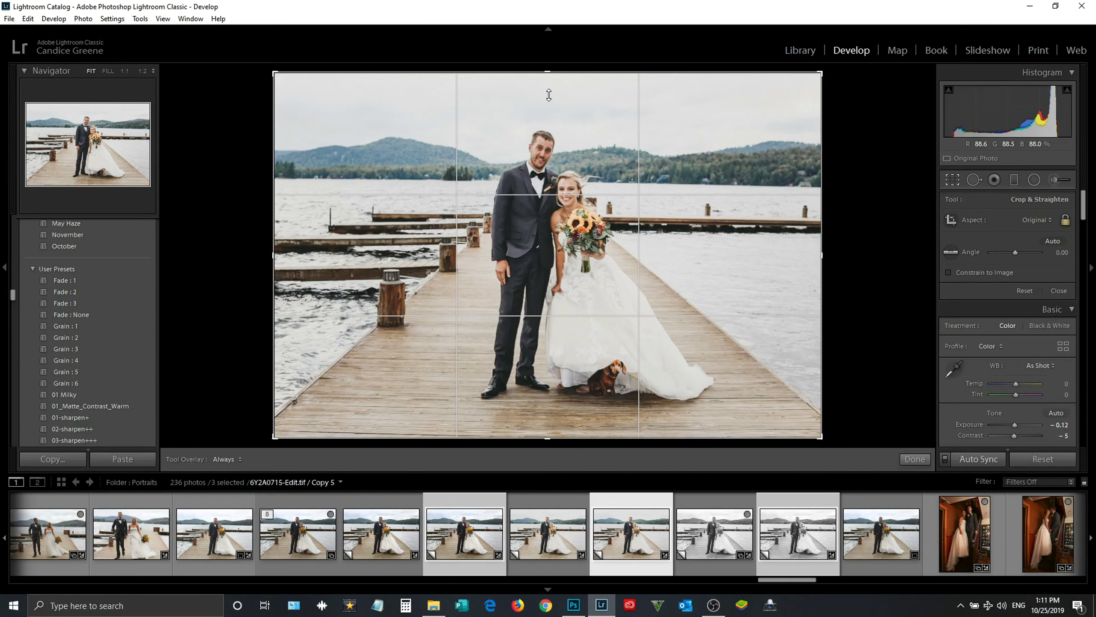
{"action": "left_click_drag", "start_coordinate": [549, 94], "coordinate": [548, 168]}
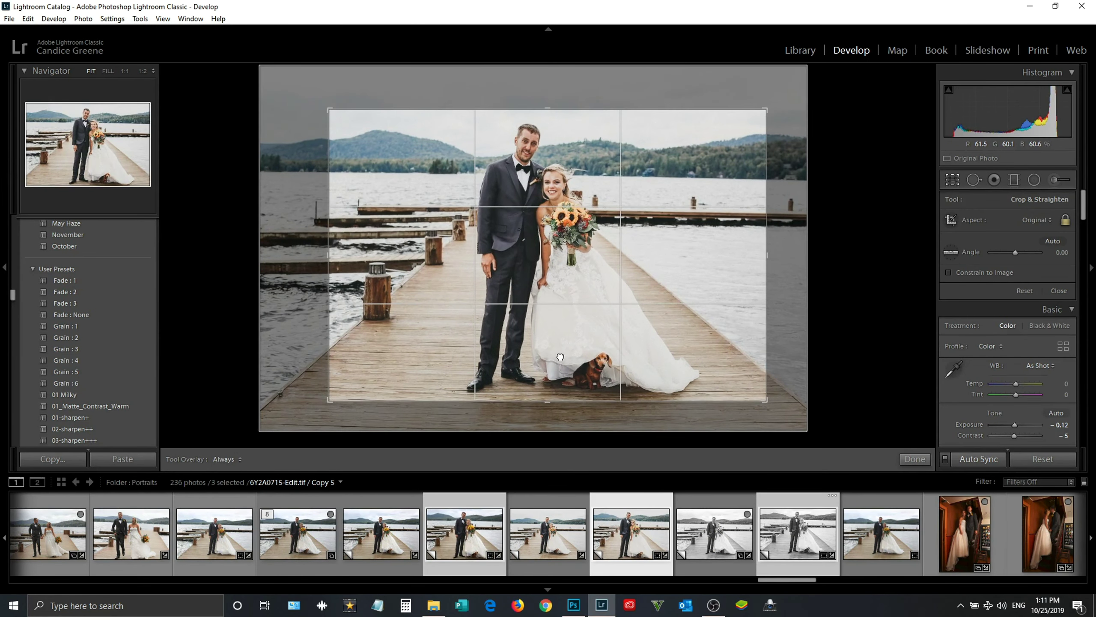
{"action": "key", "text": "Return"}
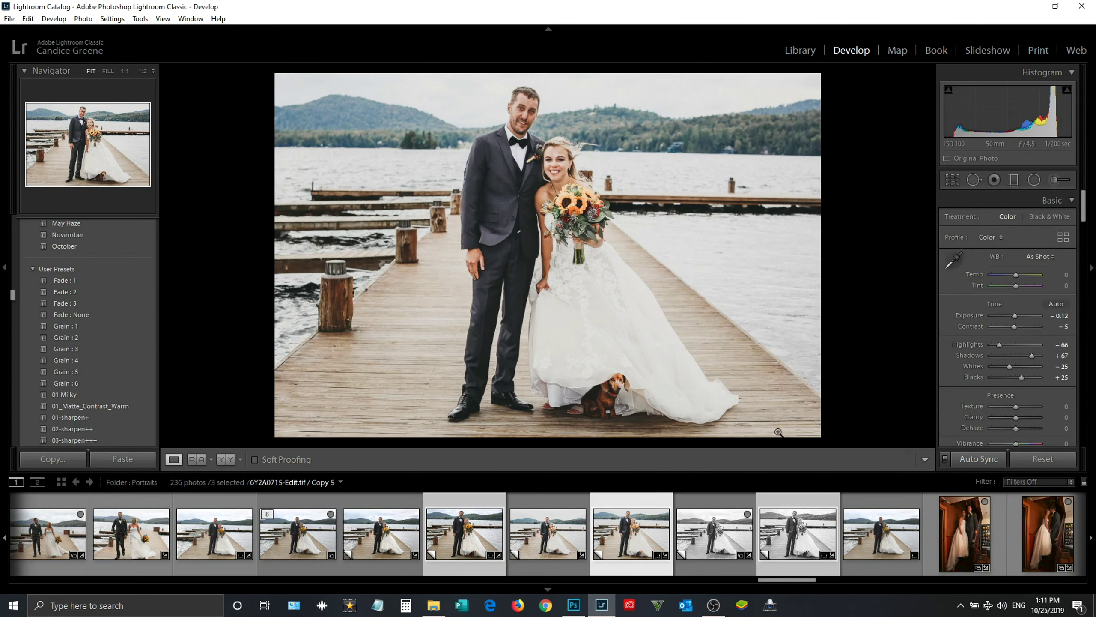
Step: Export the cropped colour copy on its own with an export preset
{"action": "left_click", "coordinate": [514, 535]}
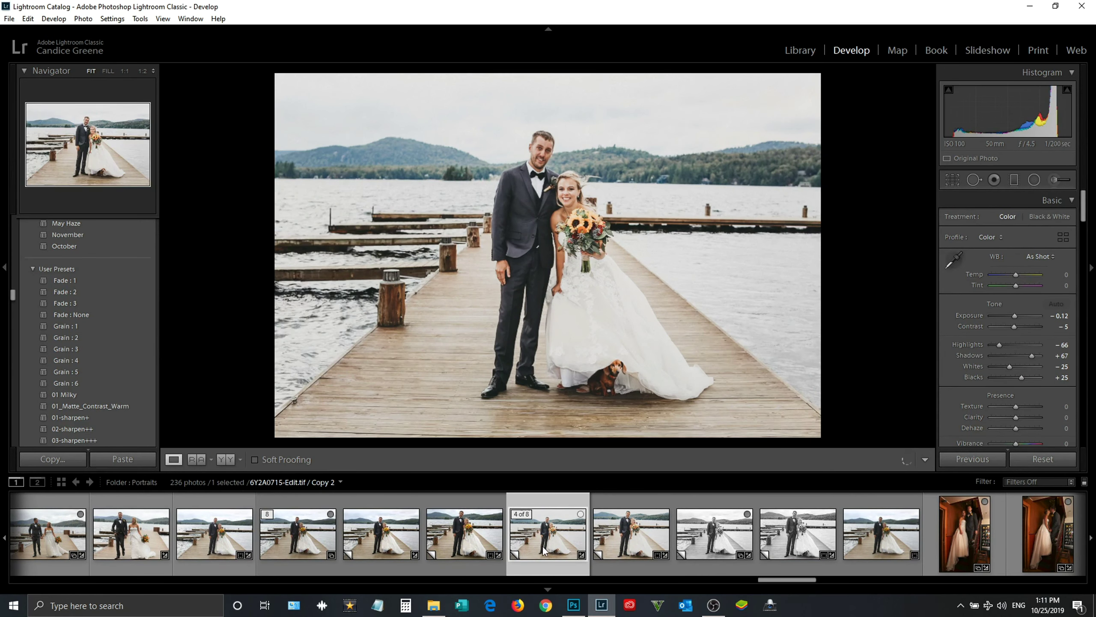
{"action": "left_click", "coordinate": [604, 543]}
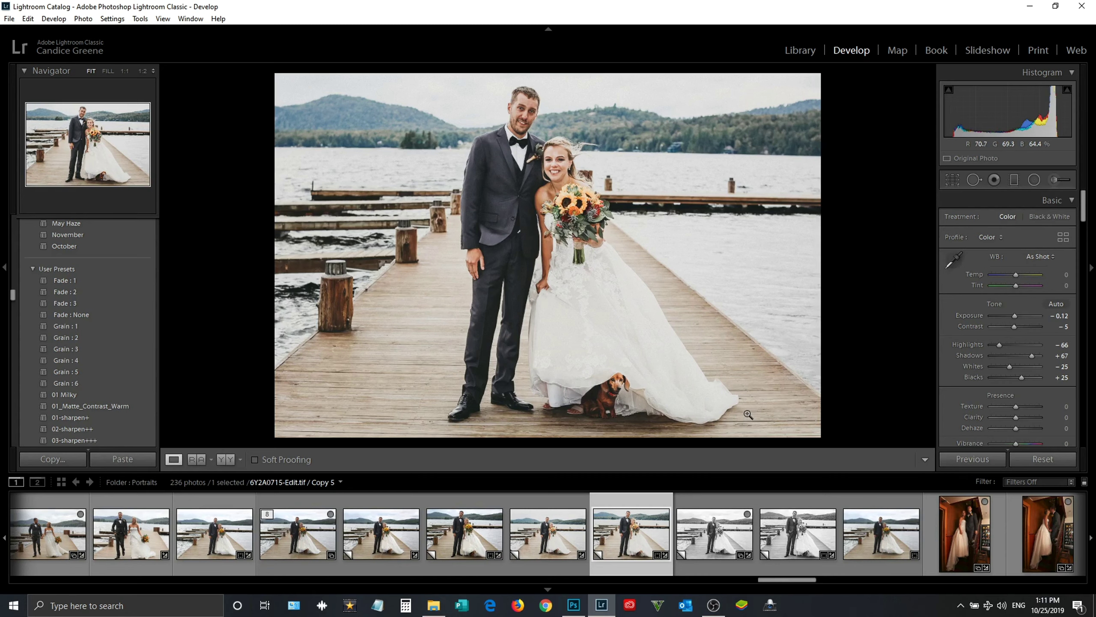
{"action": "right_click", "coordinate": [748, 414]}
{"action": "left_click", "coordinate": [967, 415]}
{"action": "left_click", "coordinate": [646, 387]}
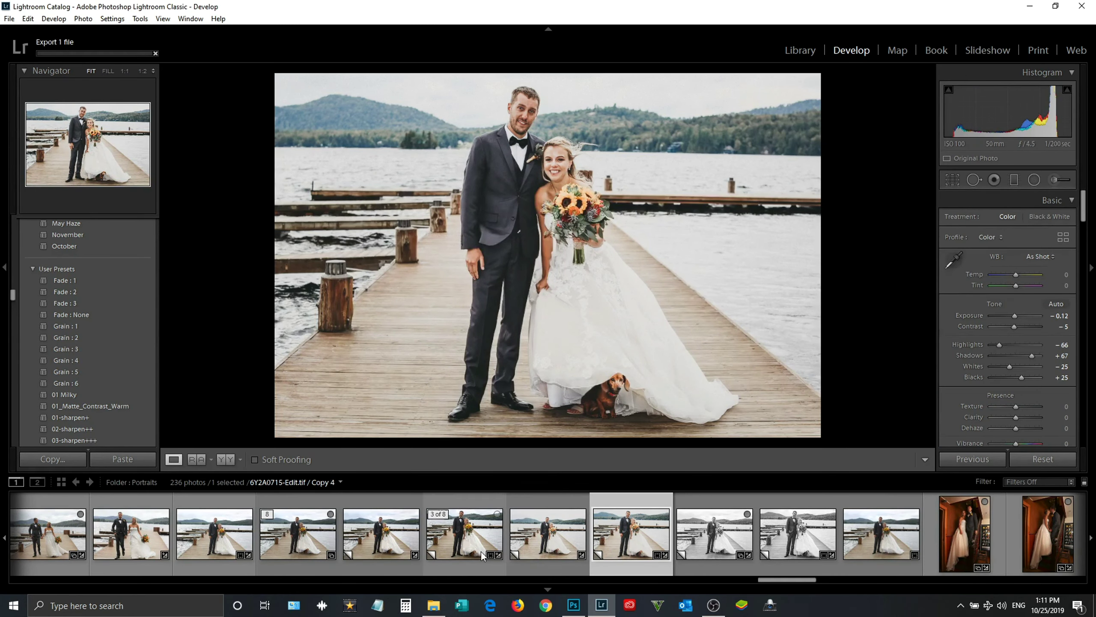
Step: Export the black-and-white copy past the existing-file warning, then apply October to another copy
{"action": "left_click", "coordinate": [382, 538]}
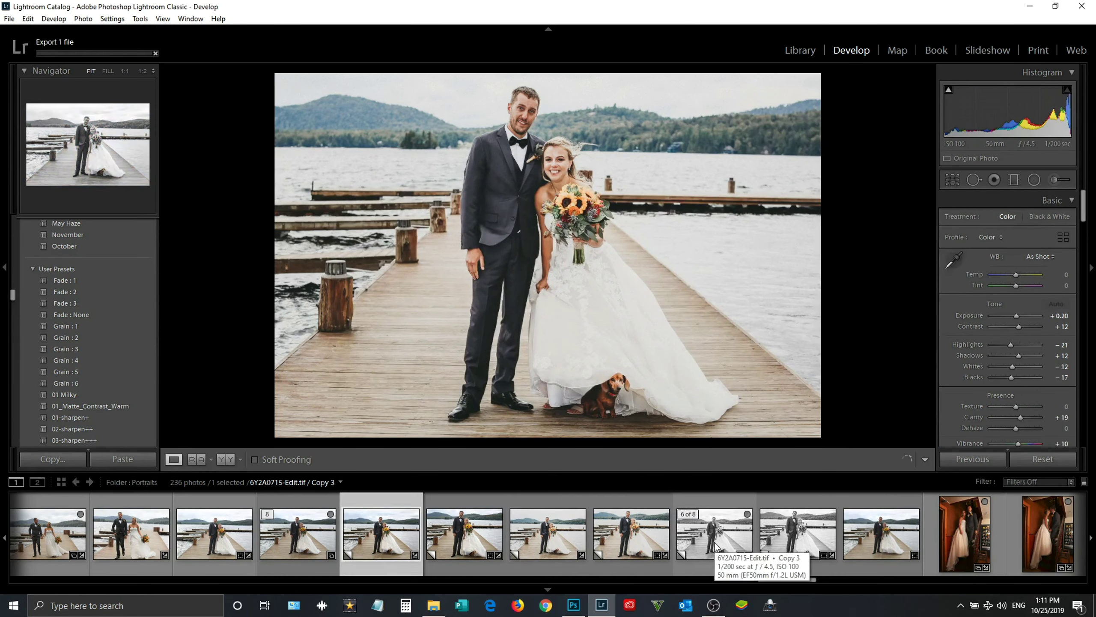
{"action": "left_click", "coordinate": [715, 547]}
{"action": "left_click", "coordinate": [785, 537]}
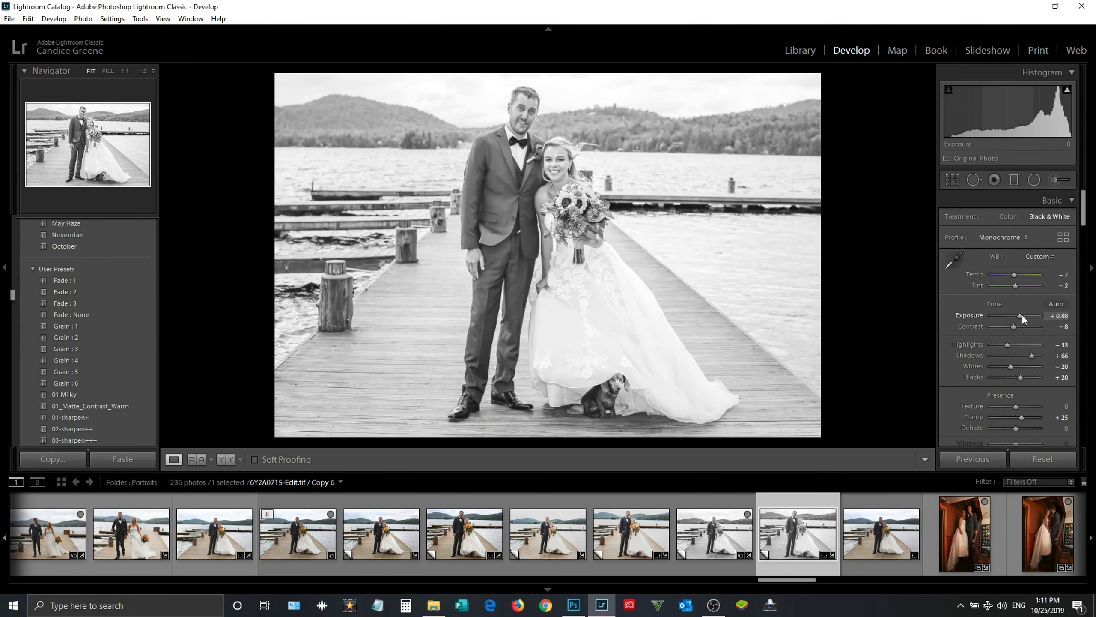
{"action": "right_click", "coordinate": [745, 407]}
{"action": "left_click", "coordinate": [906, 402]}
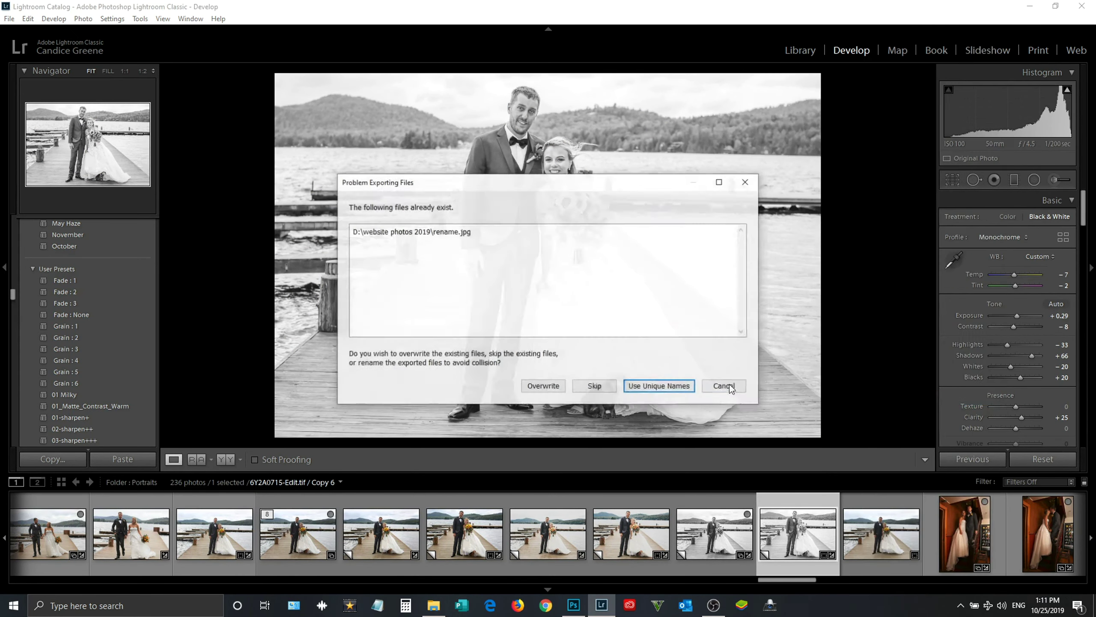
{"action": "left_click", "coordinate": [730, 383]}
{"action": "left_click", "coordinate": [620, 546]}
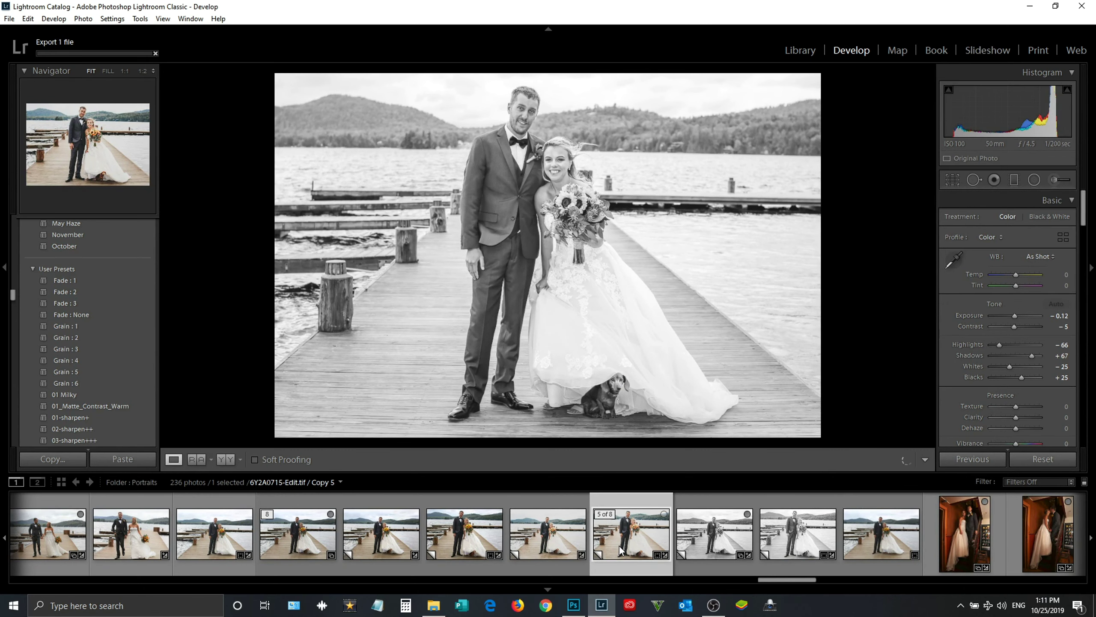
{"action": "left_click", "coordinate": [69, 245]}
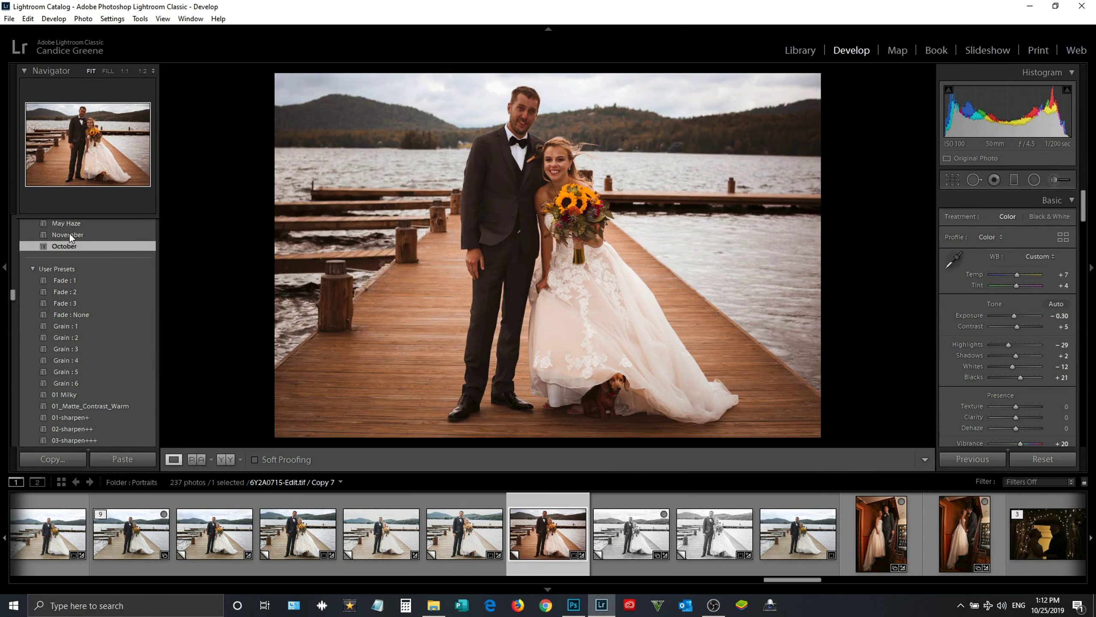
Step: Try the November, May Haze, August, Decemburrr and End of September presets on Copy 7
{"action": "left_click", "coordinate": [69, 234]}
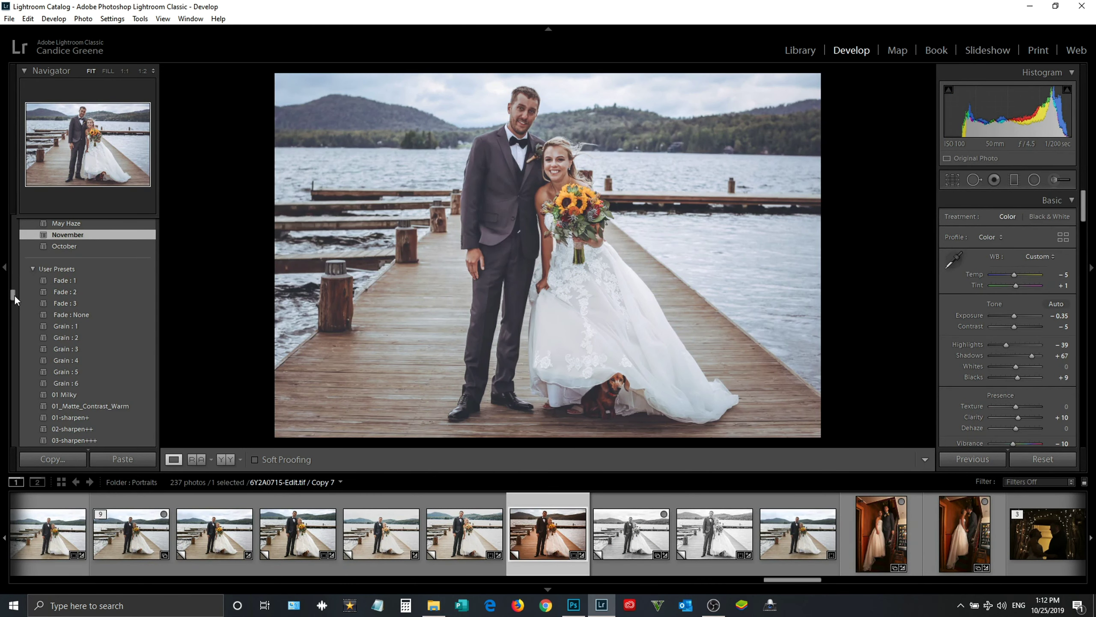
{"action": "key", "text": "Up"}
{"action": "left_click_drag", "start_coordinate": [13, 295], "coordinate": [13, 294]}
{"action": "scroll", "coordinate": [39, 292], "scroll_direction": "up", "scroll_amount": 2}
{"action": "left_click", "coordinate": [60, 285]}
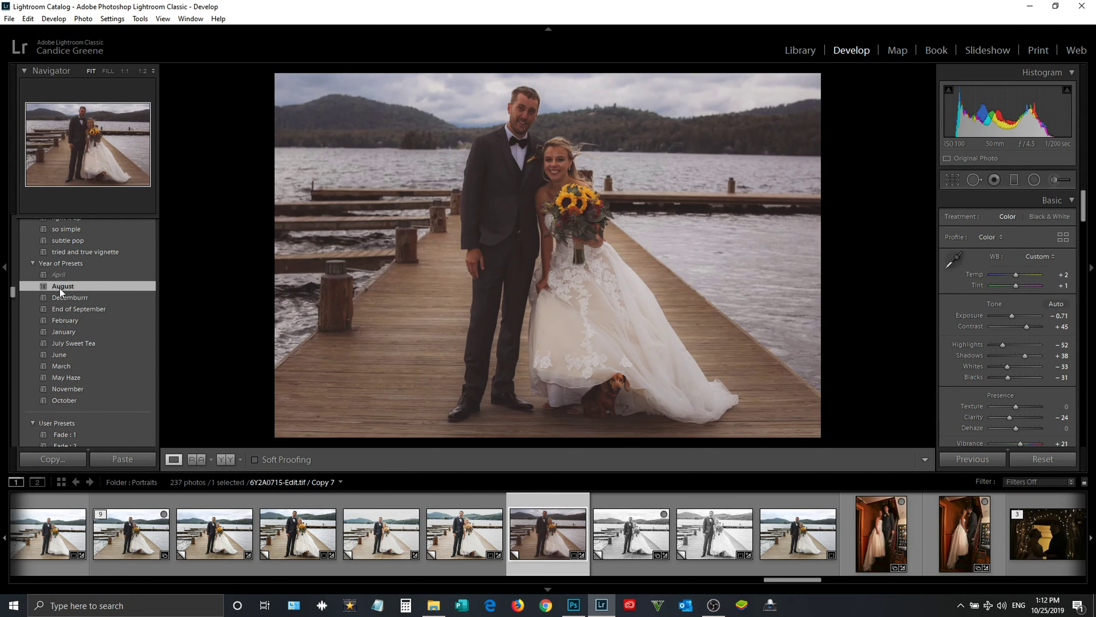
{"action": "left_click", "coordinate": [58, 297]}
{"action": "left_click", "coordinate": [58, 309]}
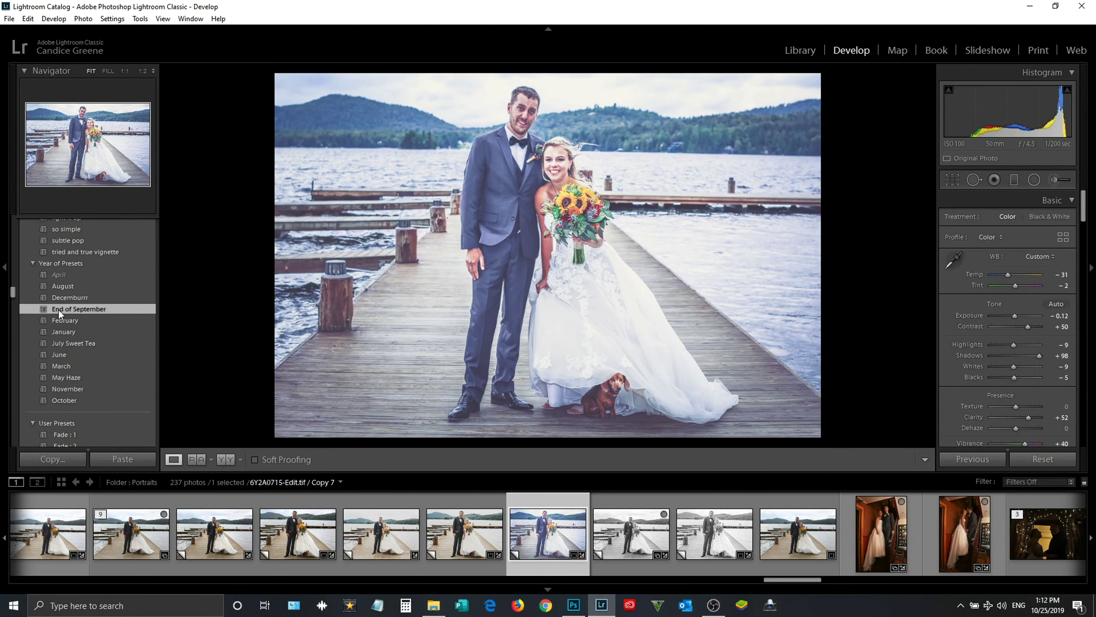
Step: Settle on the March preset after January and April, then set exposure to +0.41 and lower contrast
{"action": "left_click", "coordinate": [59, 321]}
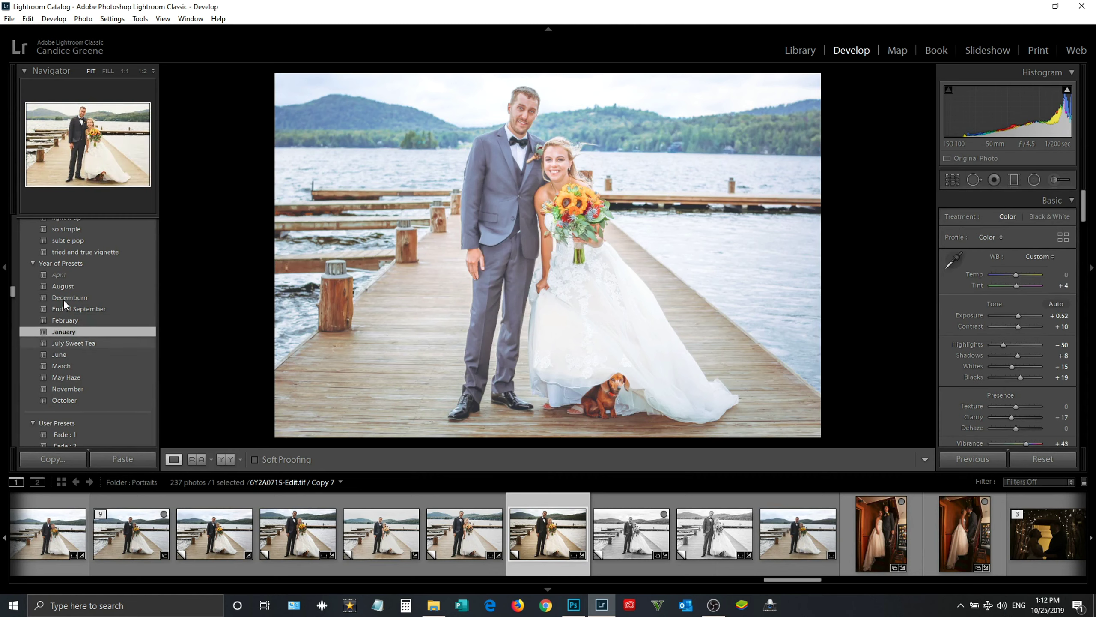
{"action": "left_click", "coordinate": [56, 273]}
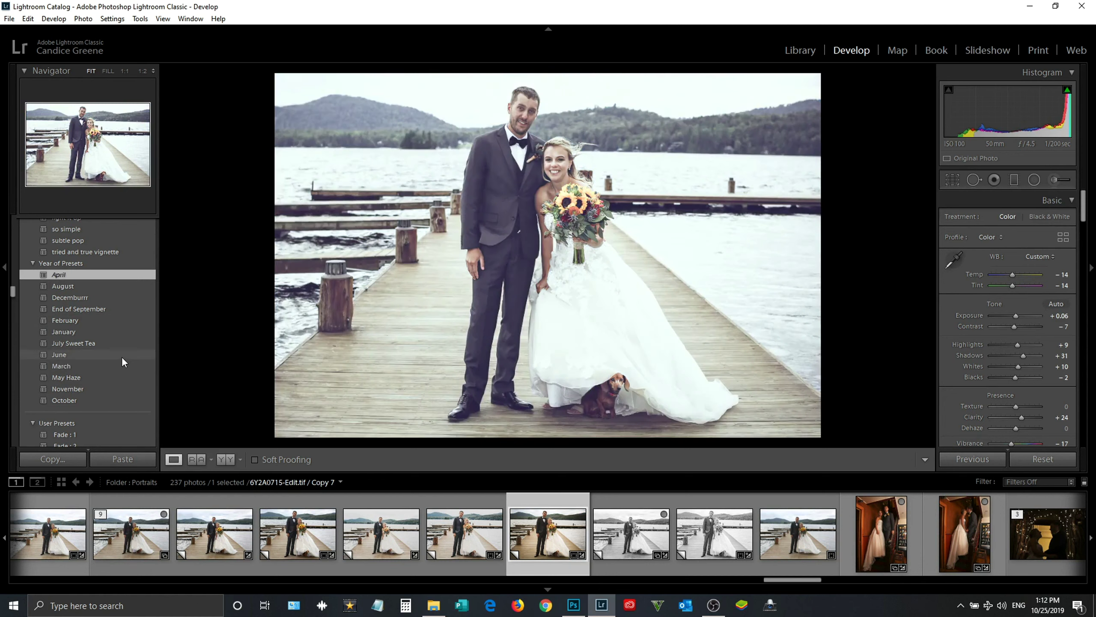
{"action": "key", "text": "ctrl+z"}
{"action": "left_click", "coordinate": [122, 366]}
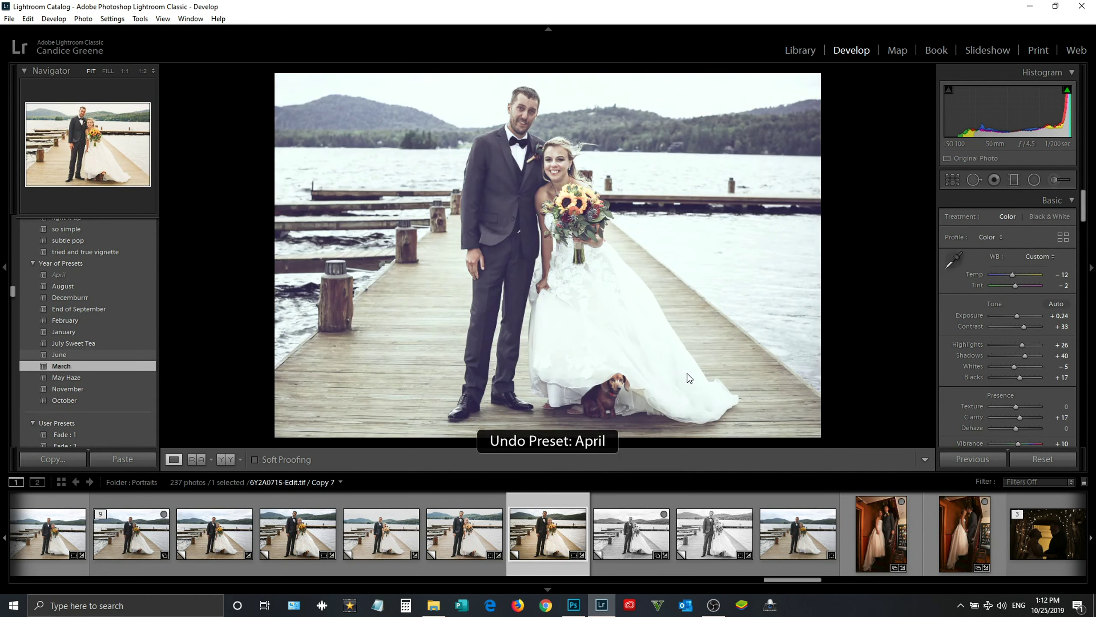
{"action": "left_click_drag", "start_coordinate": [1018, 326], "coordinate": [1018, 315]}
{"action": "left_click_drag", "start_coordinate": [1012, 275], "coordinate": [1015, 275]}
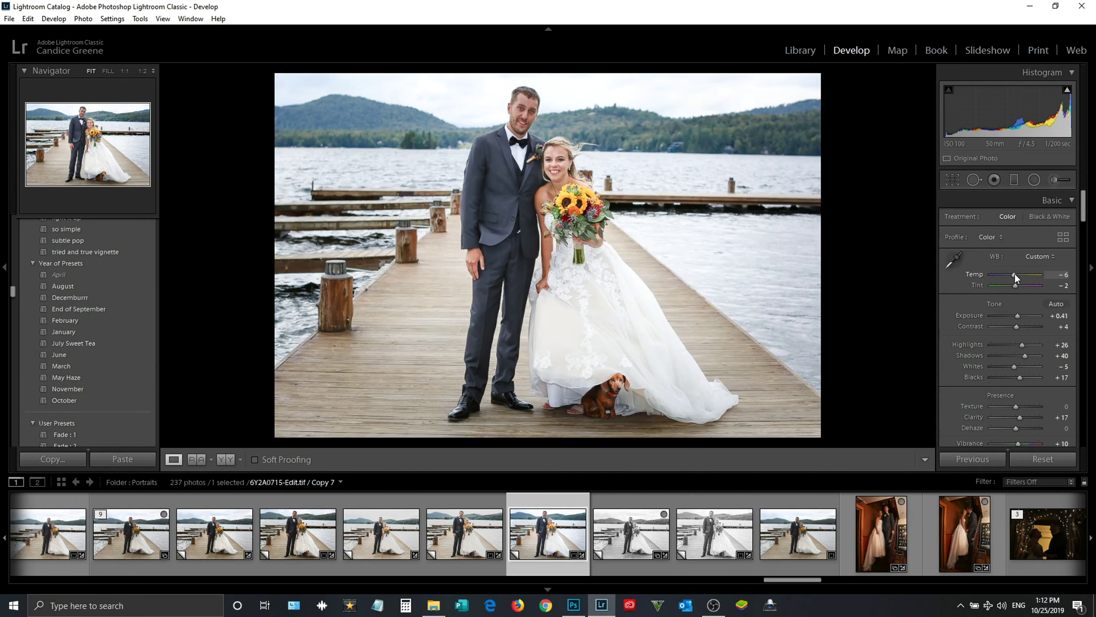
Step: Check the photo at full size, then select three edited copies in the filmstrip
{"action": "right_click", "coordinate": [759, 417]}
{"action": "left_click", "coordinate": [533, 241]}
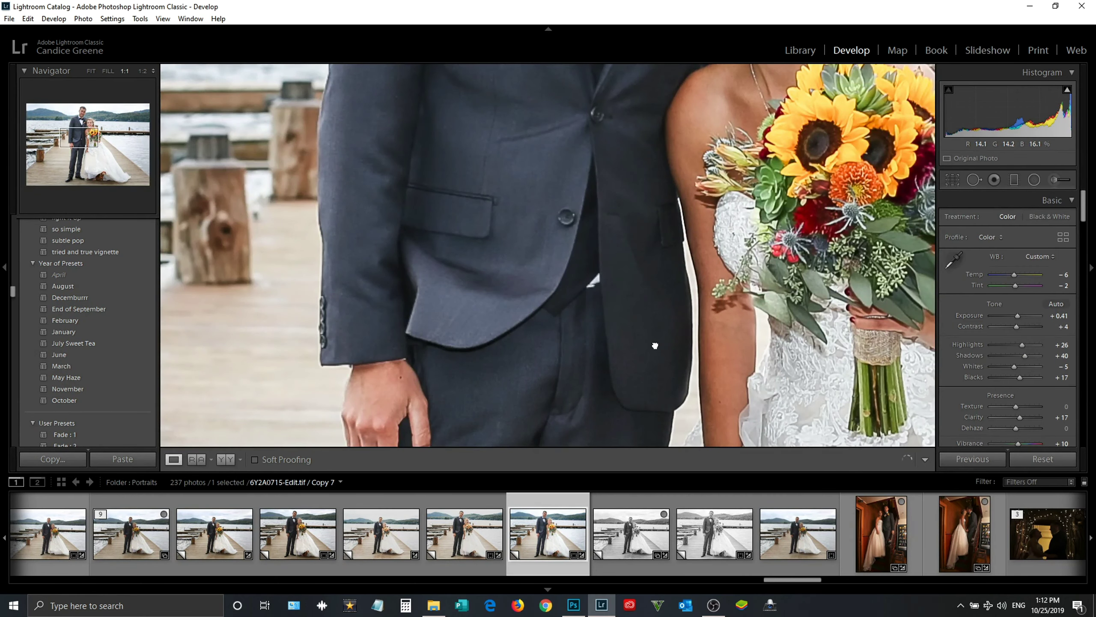
{"action": "left_click", "coordinate": [655, 346]}
{"action": "left_click", "coordinate": [298, 533]}
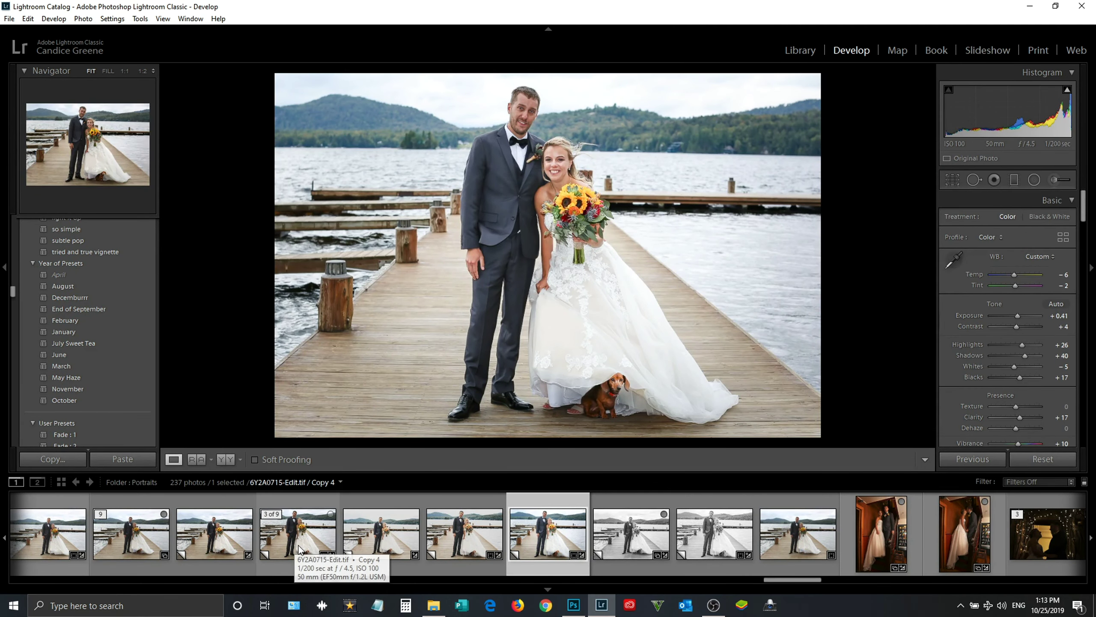
{"action": "left_click", "coordinate": [473, 529]}
{"action": "left_click", "coordinate": [547, 533], "text": "ctrl"}
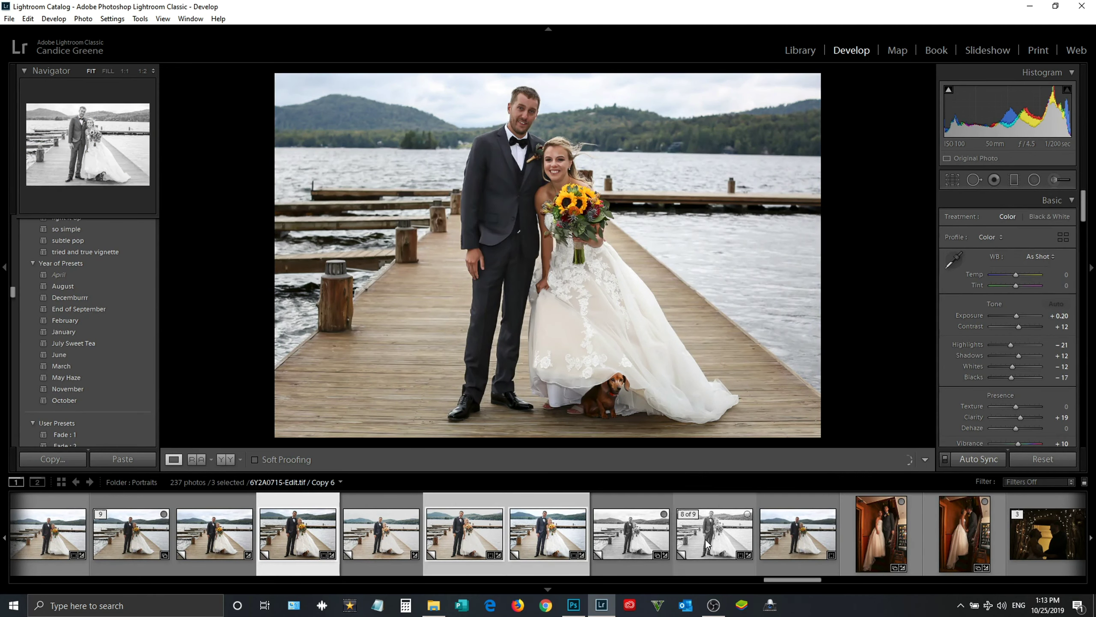
{"action": "left_click", "coordinate": [714, 533], "text": "ctrl"}
Step: Heal the mark on the groom's jacket with Spot Removal
{"action": "left_click", "coordinate": [517, 224]}
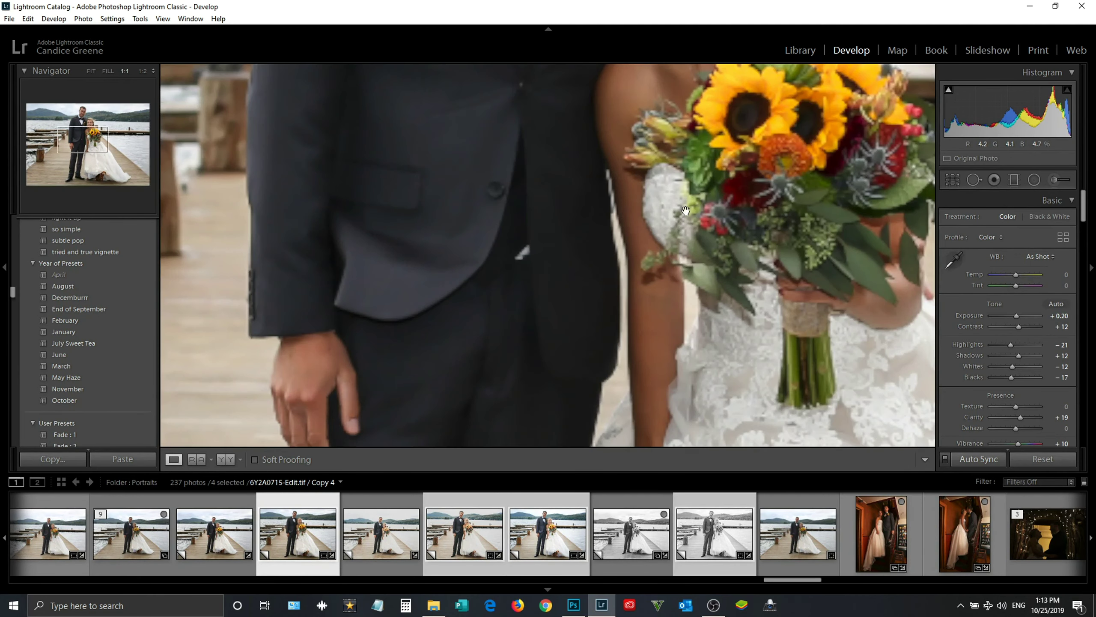
{"action": "left_click", "coordinate": [973, 181]}
{"action": "left_click_drag", "start_coordinate": [522, 262], "coordinate": [517, 258]}
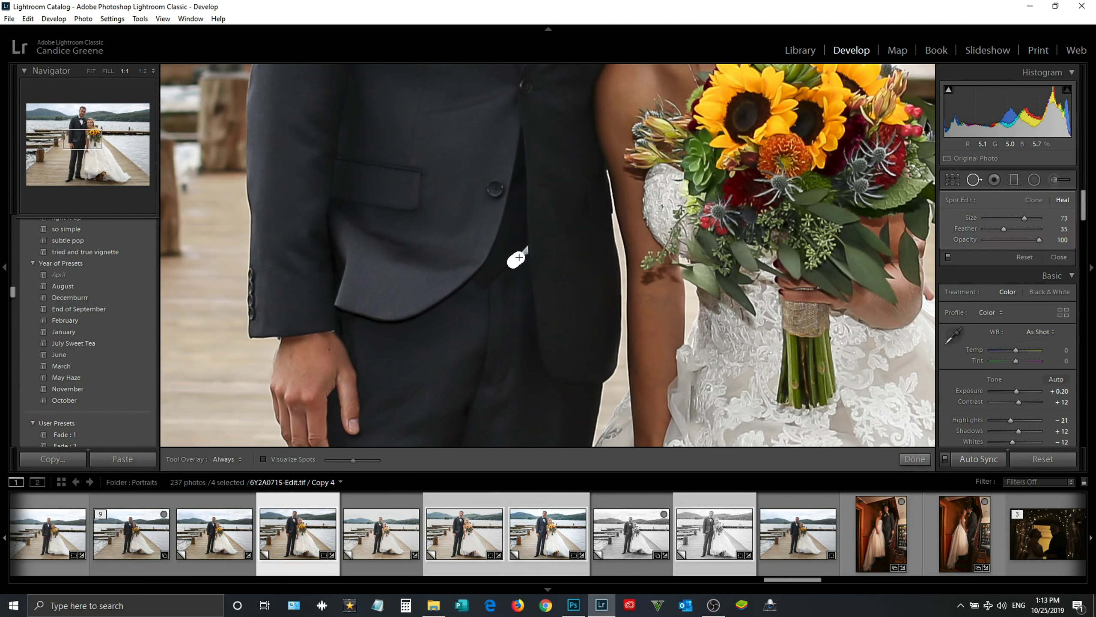
{"action": "left_click", "coordinate": [914, 458]}
{"action": "key", "text": "z"}
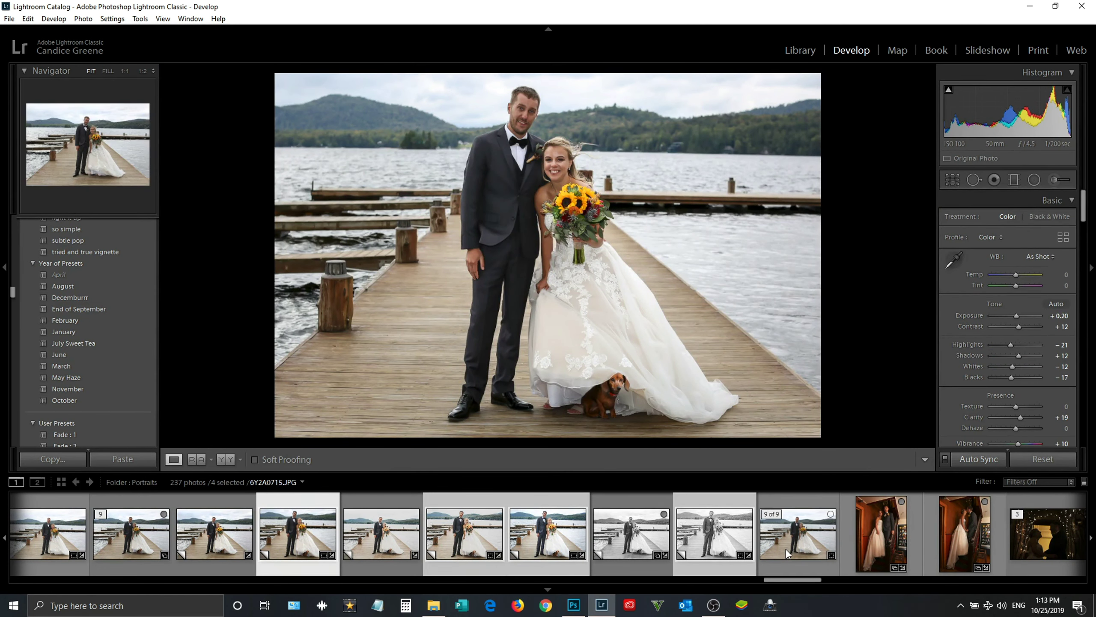
Step: Select the original plus three more copies and finish the jacket spot fix on them
{"action": "left_click", "coordinate": [786, 550]}
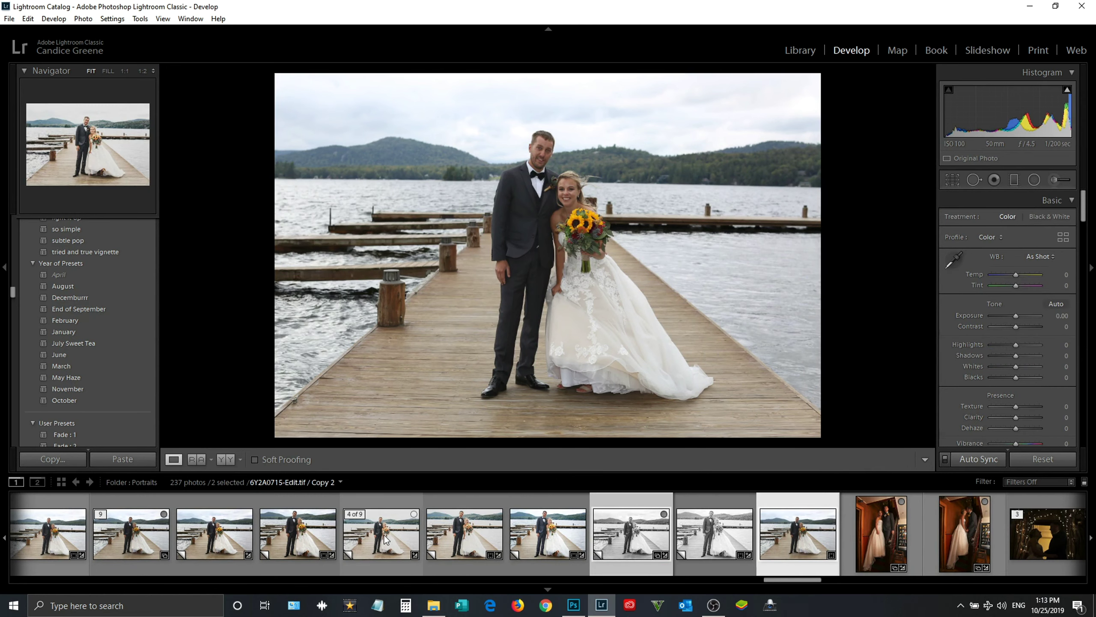
{"action": "left_click", "coordinate": [385, 540], "text": "ctrl"}
{"action": "left_click", "coordinate": [215, 536], "text": "ctrl"}
{"action": "left_click", "coordinate": [131, 536], "text": "ctrl"}
{"action": "left_click", "coordinate": [570, 229]}
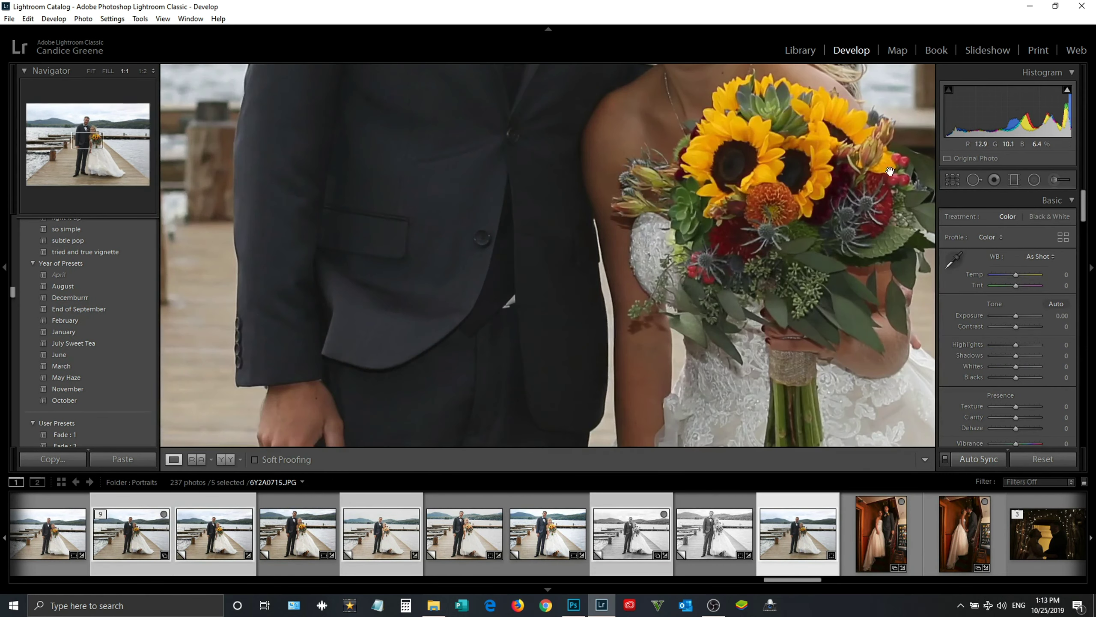
{"action": "key", "text": "q"}
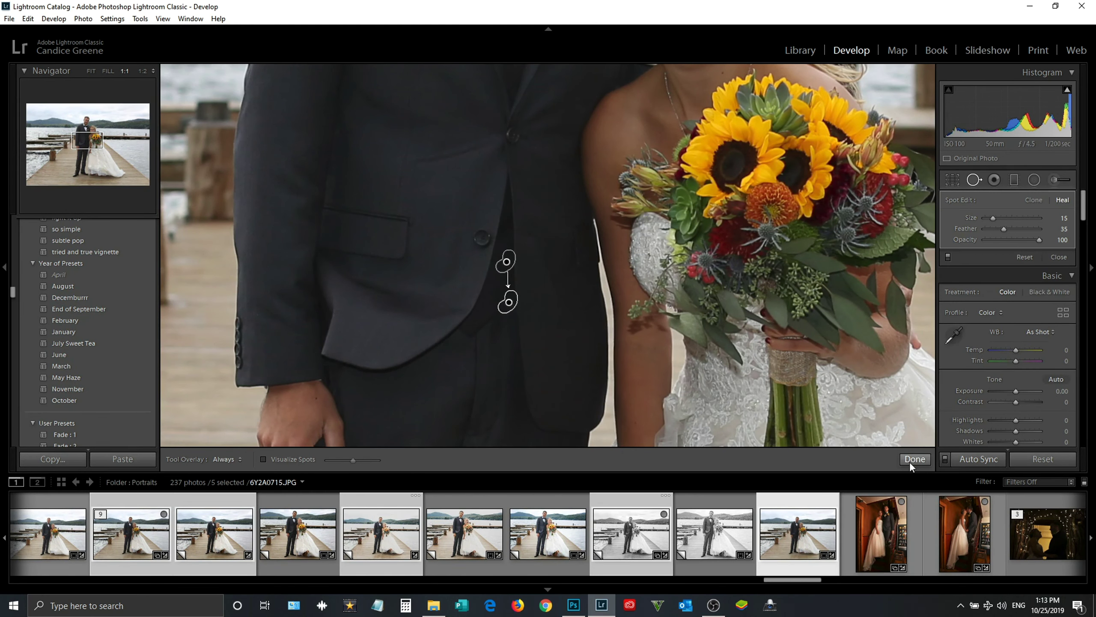
{"action": "left_click", "coordinate": [912, 460]}
{"action": "left_click", "coordinate": [668, 423]}
Step: Export Copy 7 and two other copies with a saved preset, dismissing the warning
{"action": "left_click", "coordinate": [769, 544]}
{"action": "left_click", "coordinate": [771, 546]}
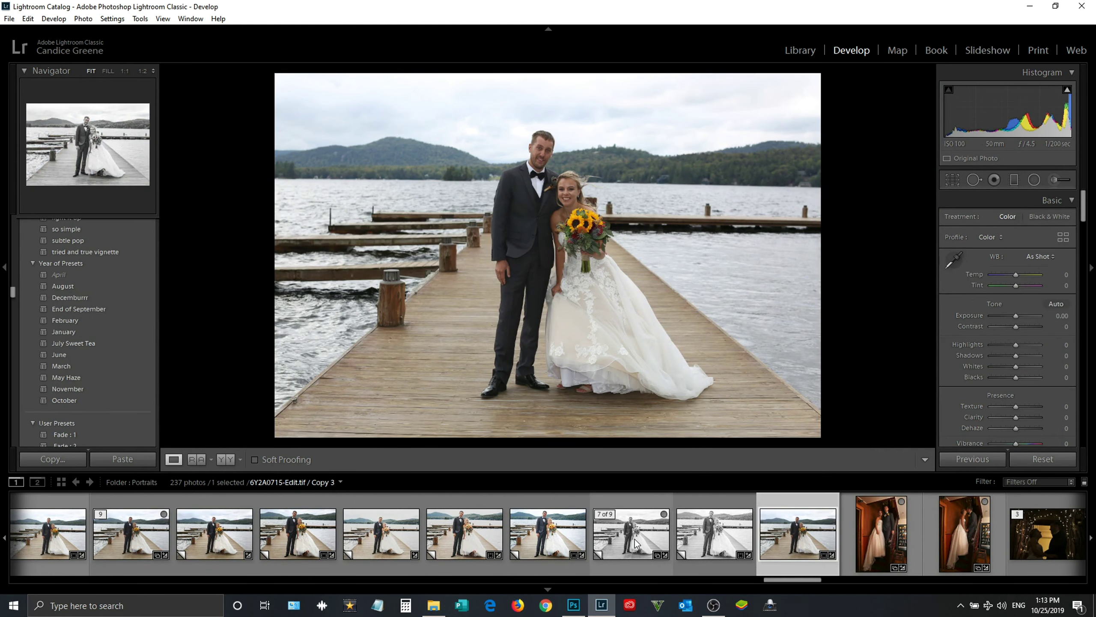
{"action": "left_click", "coordinate": [563, 533]}
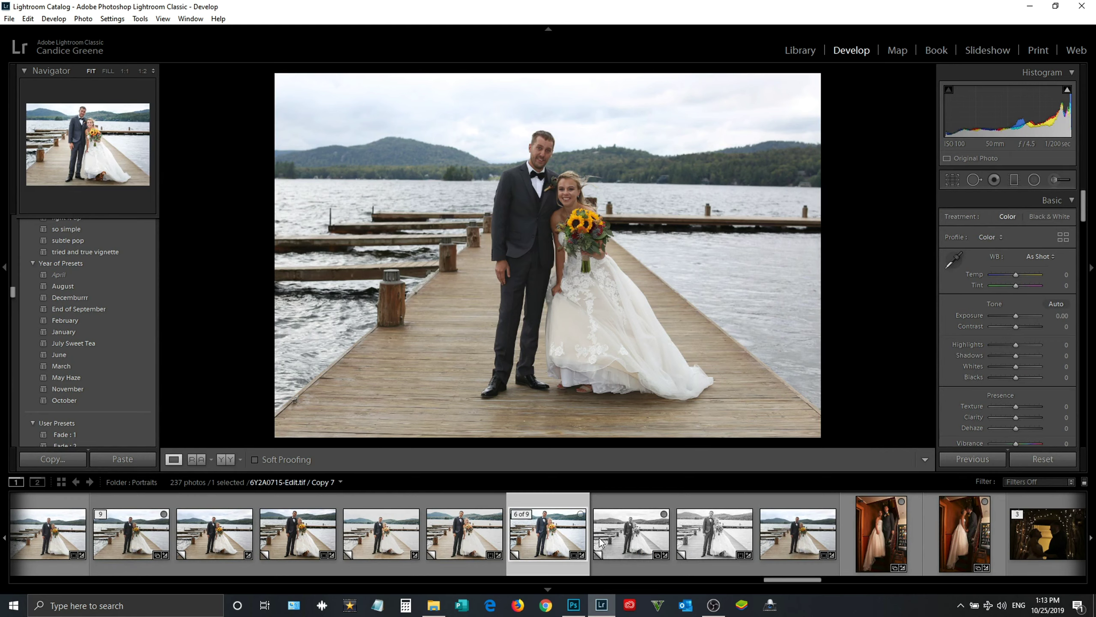
{"action": "left_click", "coordinate": [474, 545], "text": "ctrl"}
{"action": "left_click", "coordinate": [714, 535], "text": "ctrl"}
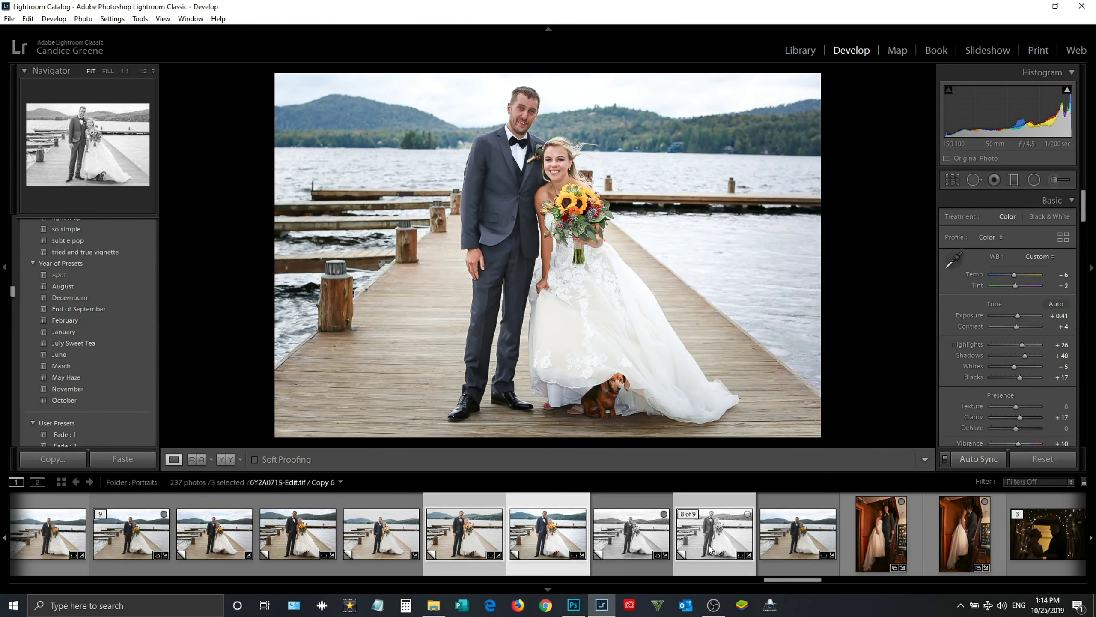
{"action": "right_click", "coordinate": [726, 388]}
{"action": "left_click", "coordinate": [897, 348]}
{"action": "left_click", "coordinate": [670, 383]}
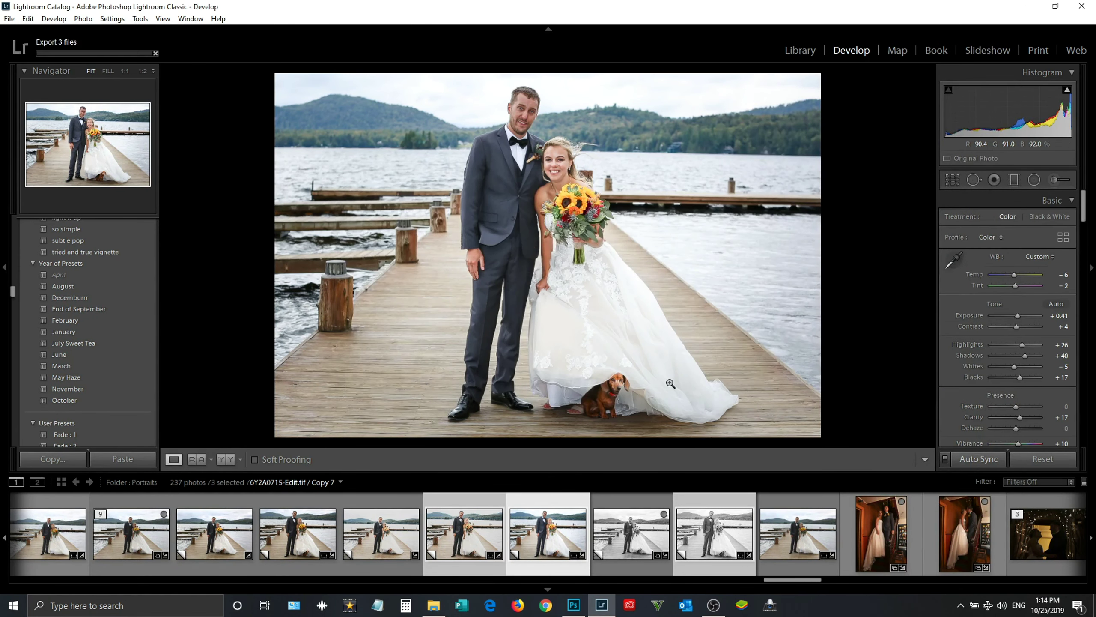
Step: Make a virtual copy of the fifth photo's edited copy
{"action": "left_click", "coordinate": [788, 538]}
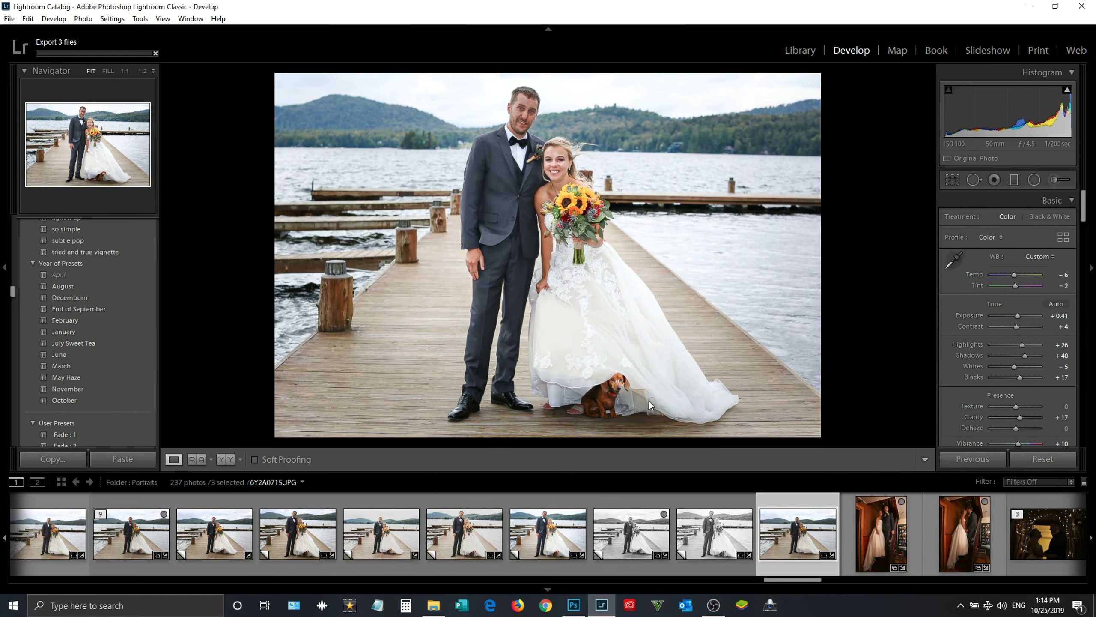
{"action": "left_click", "coordinate": [466, 535]}
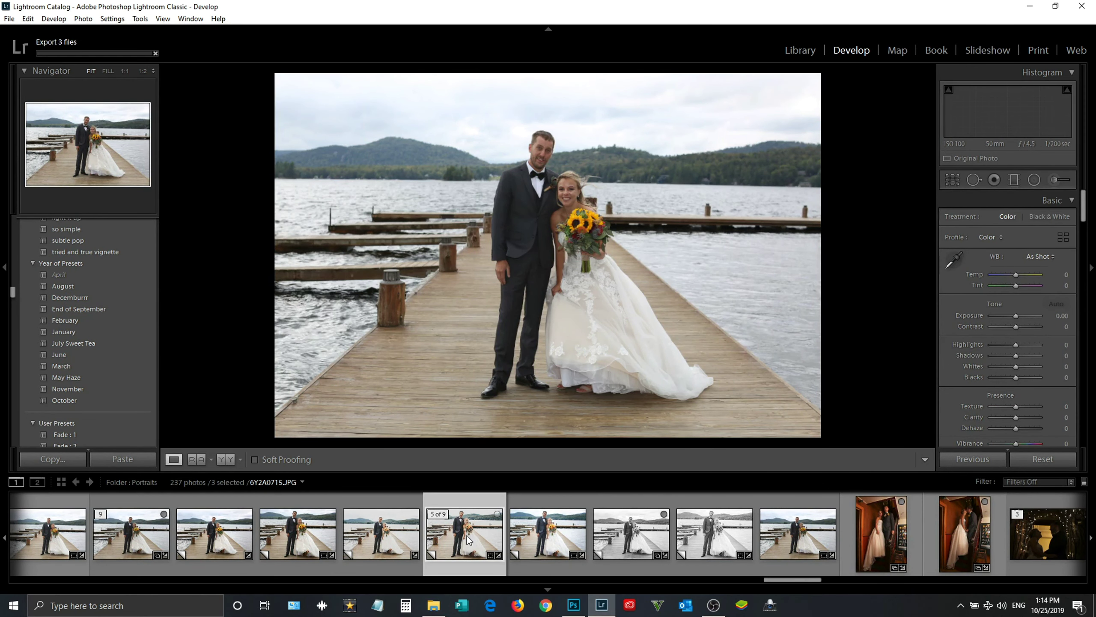
{"action": "key", "text": "ctrl+apostrophe"}
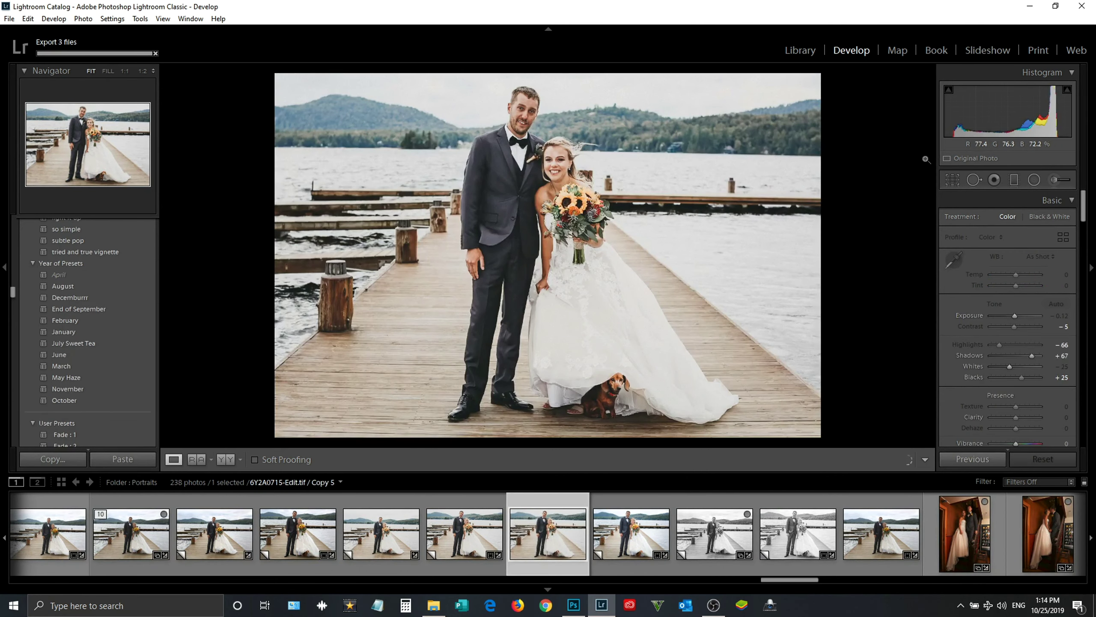
Step: Crop the new copy tightly around the couple's legs and the dachshund
{"action": "key", "text": "r"}
{"action": "mouse_move", "coordinate": [545, 65]}
{"action": "left_mouse_down"}
{"action": "mouse_move", "coordinate": [545, 162]}
{"action": "mouse_move", "coordinate": [544, 143]}
{"action": "left_mouse_up"}
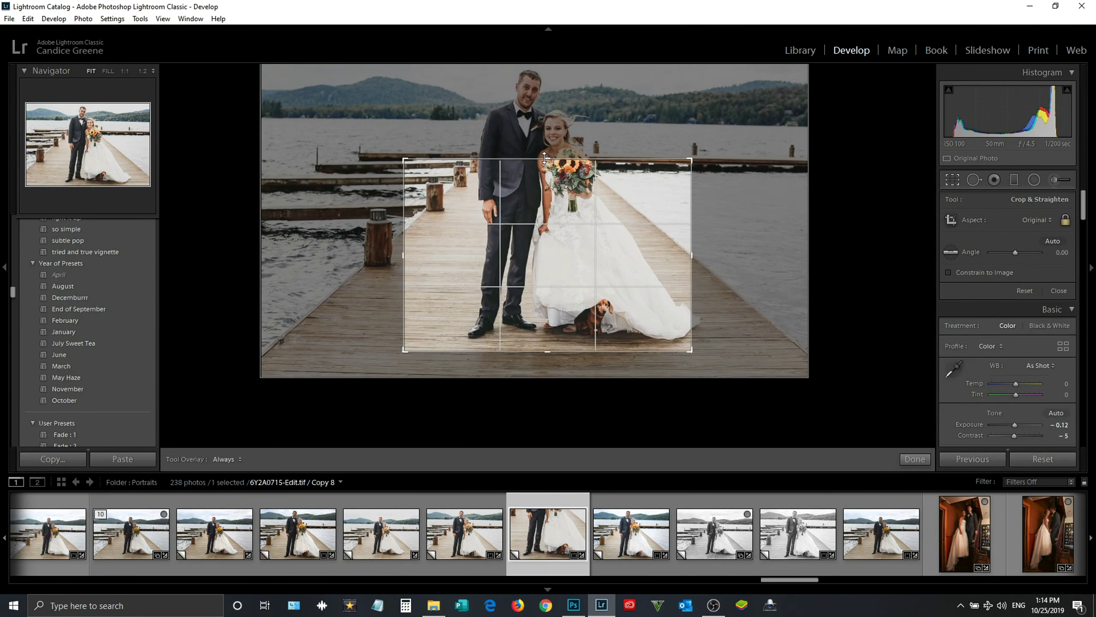
{"action": "key", "text": "Return"}
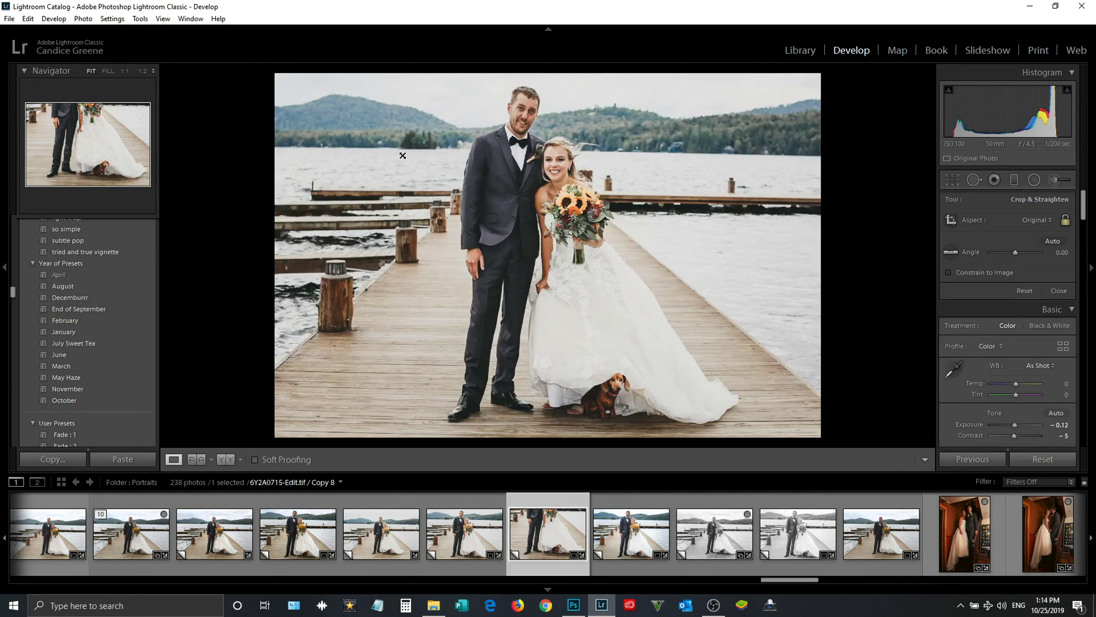
{"action": "left_click", "coordinate": [953, 179]}
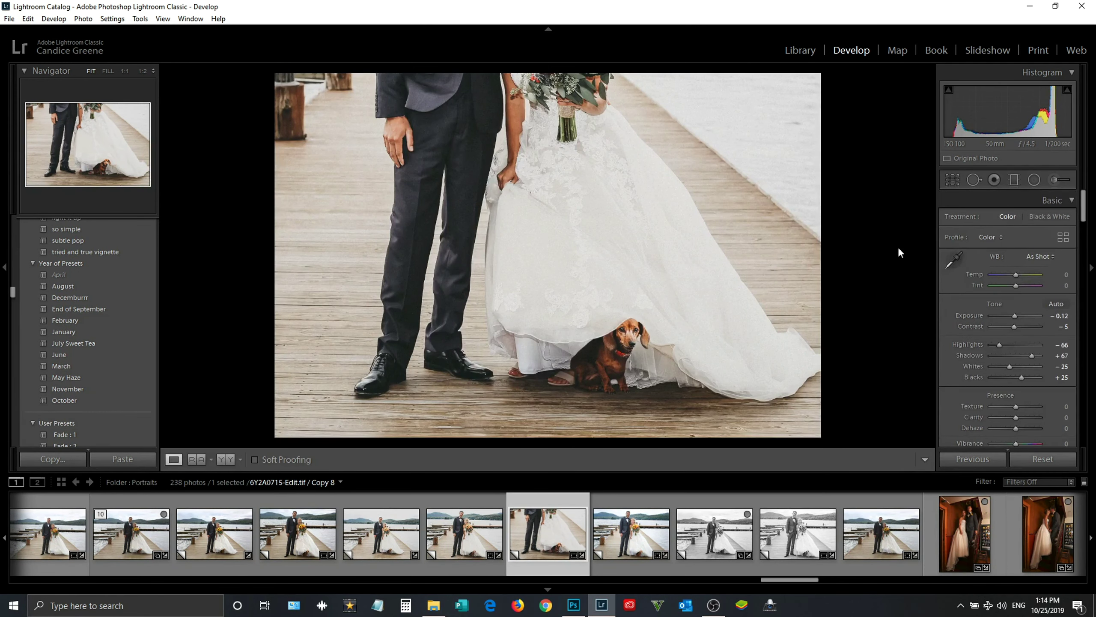
{"action": "left_click", "coordinate": [950, 181]}
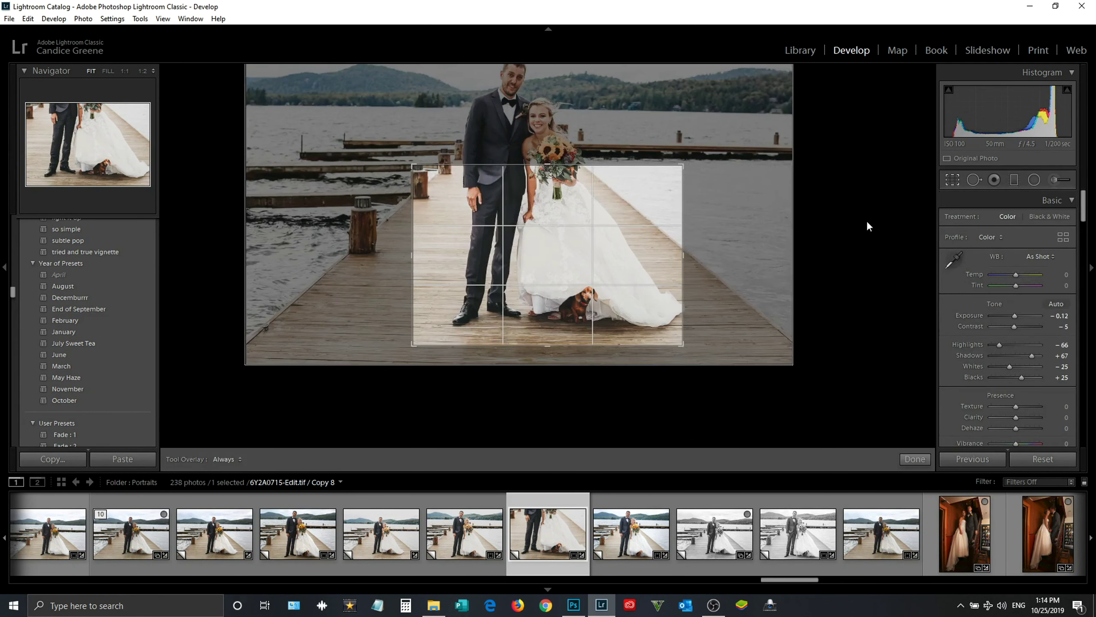
{"action": "key", "text": "Return"}
Step: Export the cropped copy with a preset, dismiss the warning, and recheck the crop
{"action": "right_click", "coordinate": [719, 420]}
{"action": "mouse_move", "coordinate": [748, 361]}
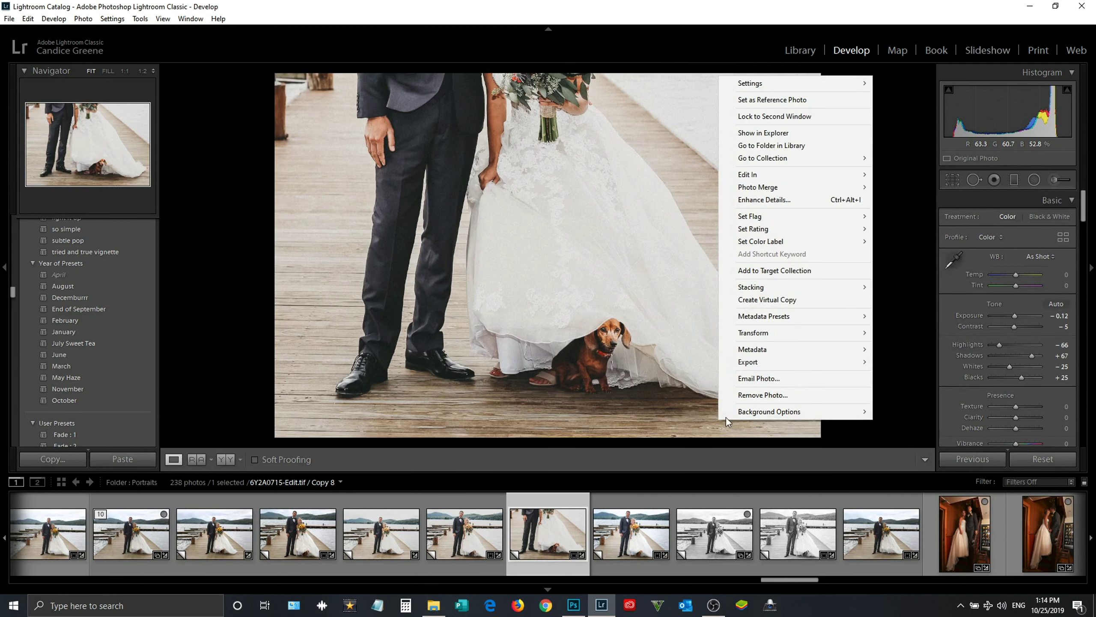
{"action": "left_click", "coordinate": [919, 371]}
{"action": "key", "text": "Return"}
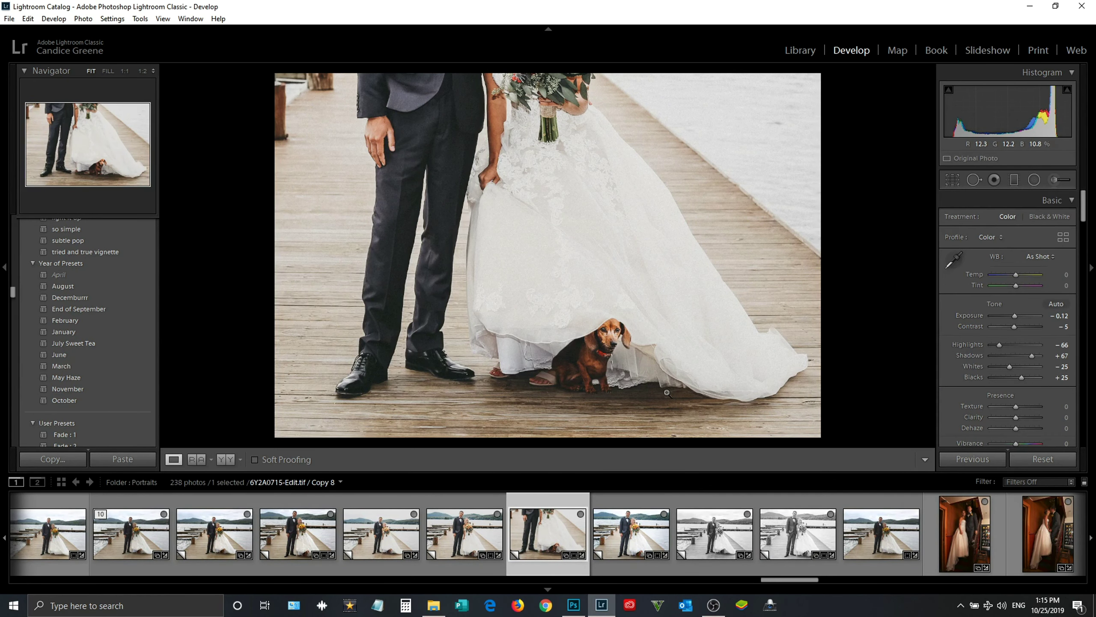
{"action": "key", "text": "r"}
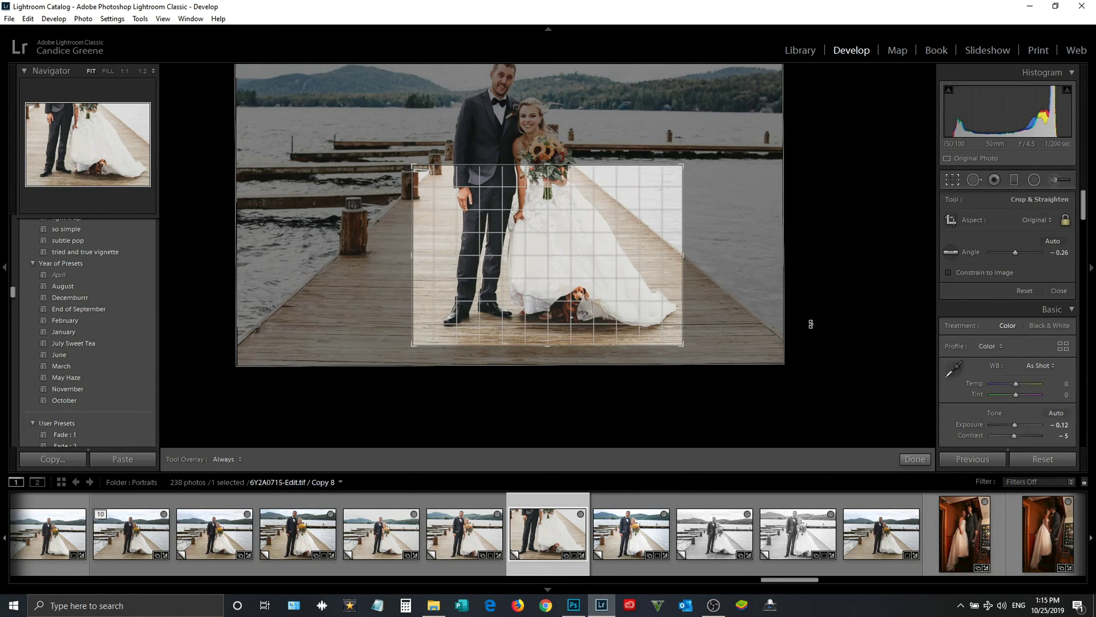
{"action": "key", "text": "r"}
Step: Export the cropped copy with a preset again and make another virtual copy
{"action": "right_click", "coordinate": [699, 421]}
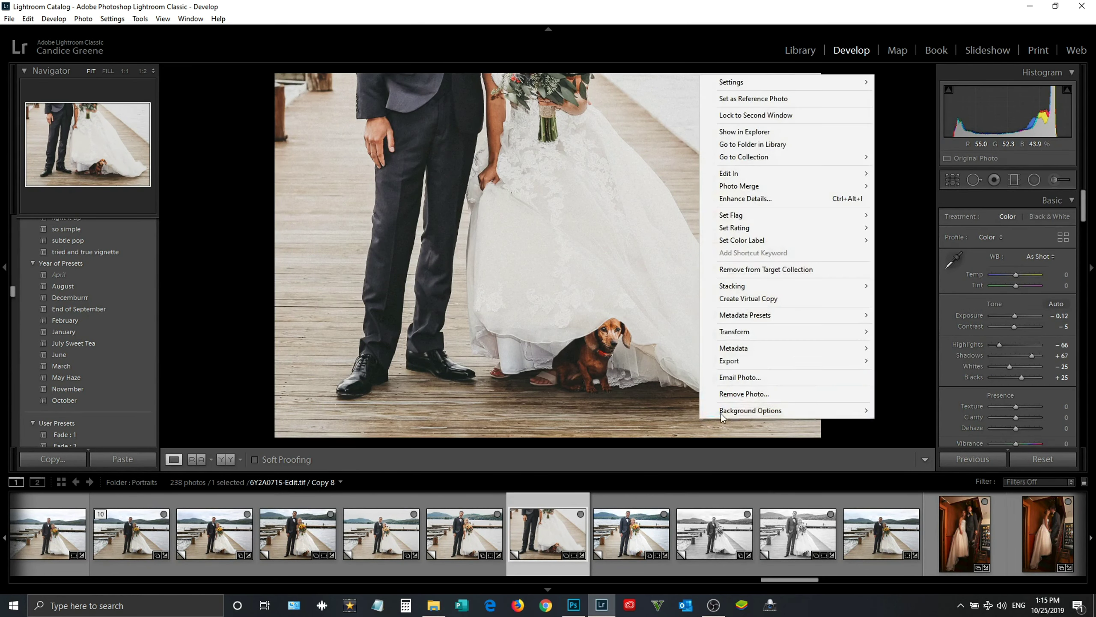
{"action": "left_click", "coordinate": [941, 401]}
{"action": "left_click", "coordinate": [656, 384]}
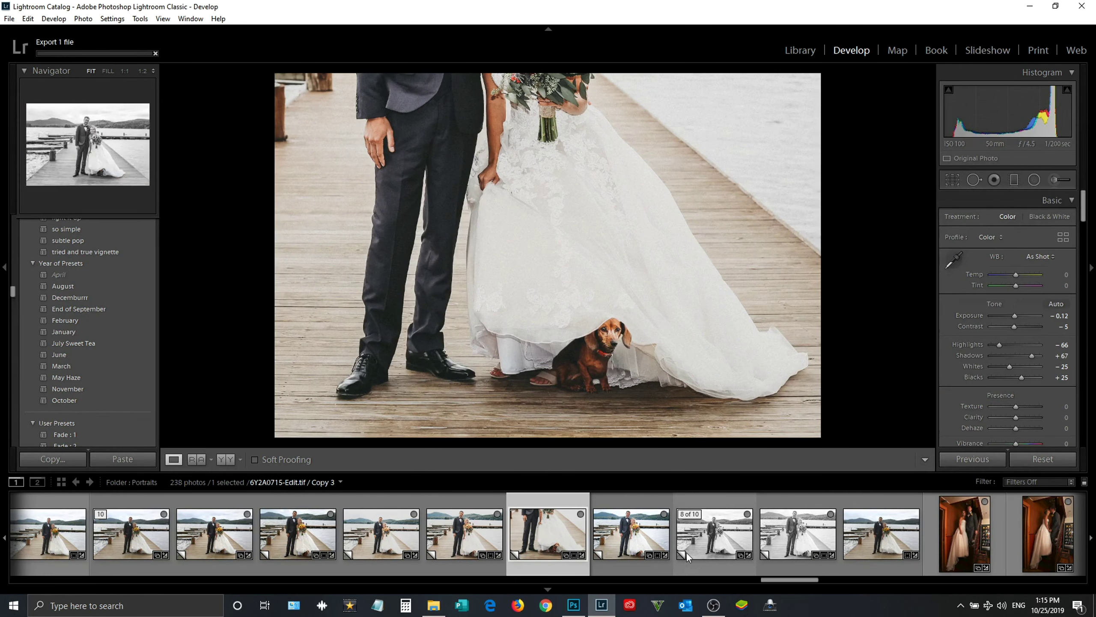
{"action": "key", "text": "ctrl+apostrophe"}
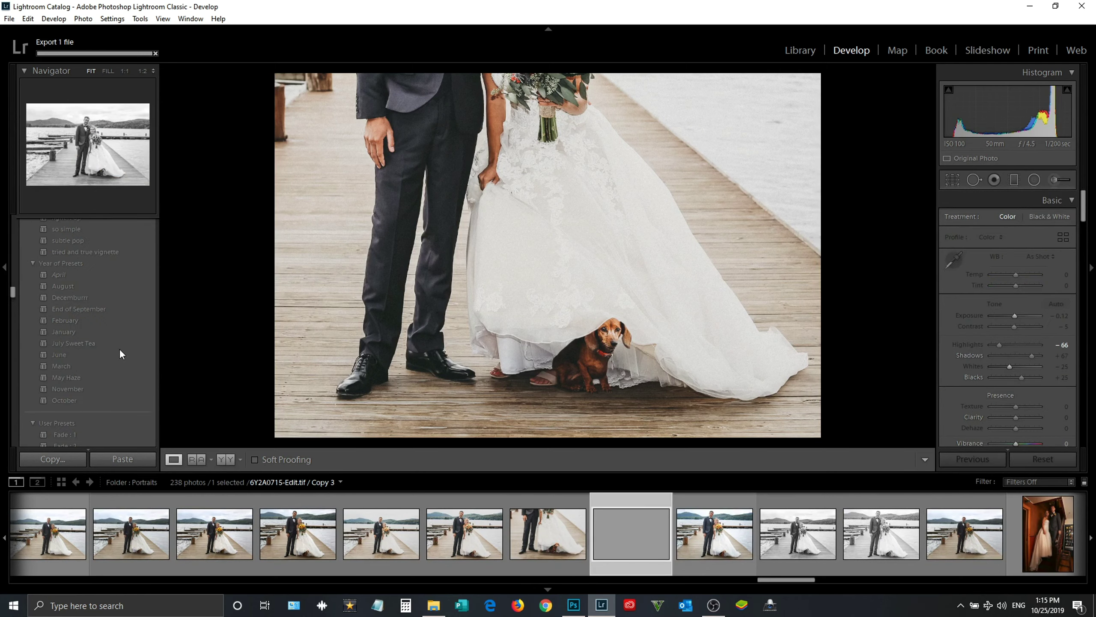
Step: Apply the 'a fave bw' preset, set exposure to +0.20, lower highlights, then reselect the colour copy
{"action": "scroll", "coordinate": [75, 388], "scroll_direction": "down", "scroll_amount": 2}
{"action": "scroll", "coordinate": [74, 389], "scroll_direction": "down", "scroll_amount": 4}
{"action": "scroll", "coordinate": [74, 389], "scroll_direction": "down", "scroll_amount": 1}
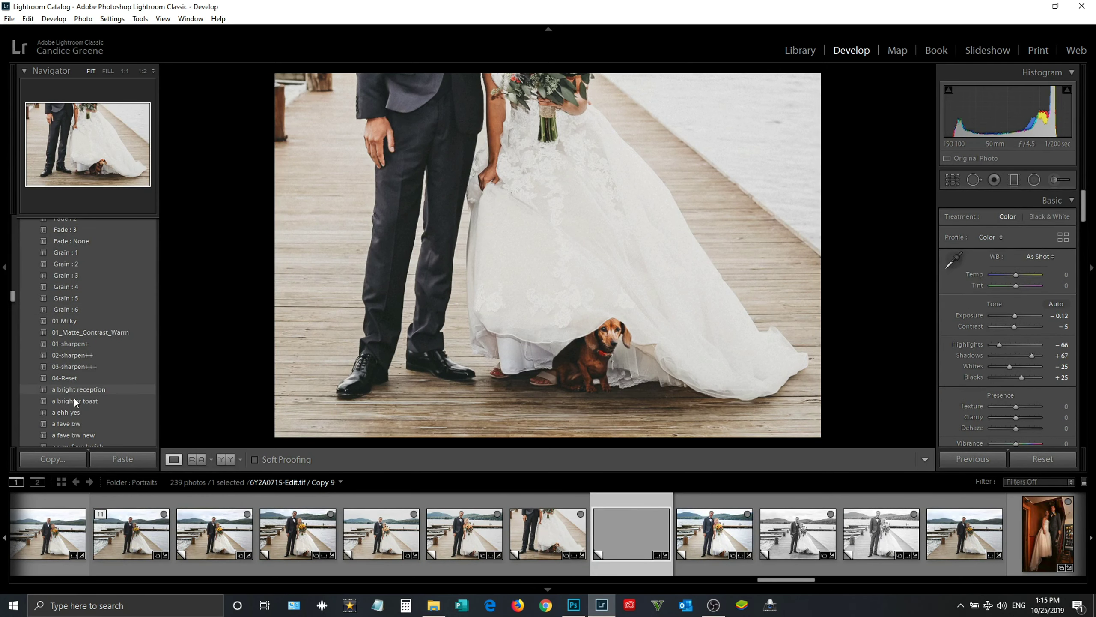
{"action": "left_click", "coordinate": [77, 434]}
{"action": "left_click", "coordinate": [76, 425]}
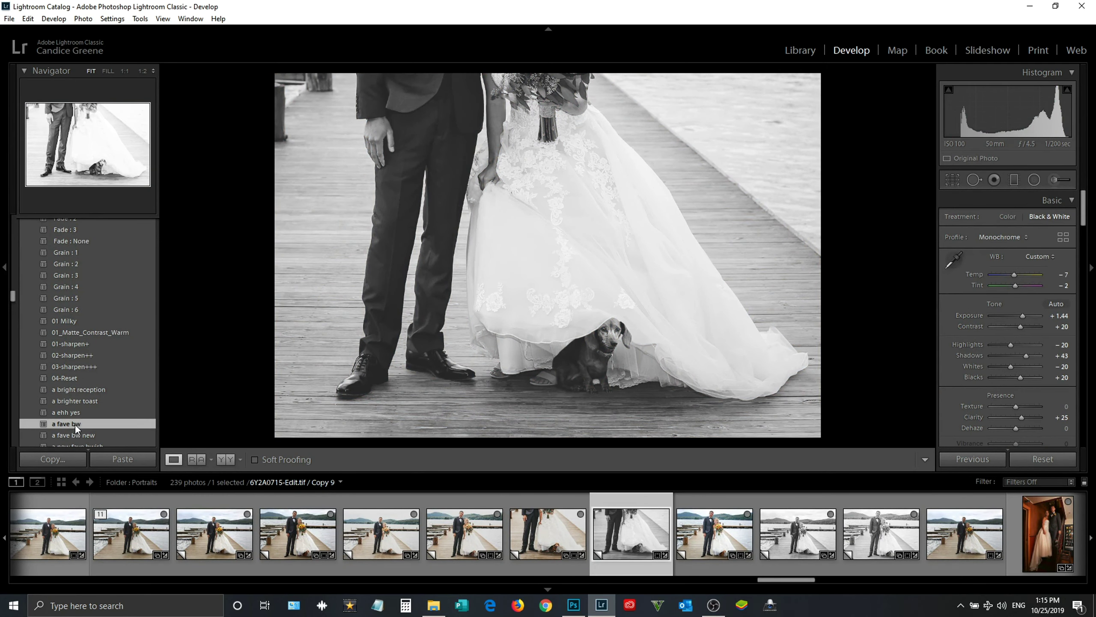
{"action": "left_click_drag", "start_coordinate": [1008, 113], "coordinate": [976, 113]}
{"action": "left_click_drag", "start_coordinate": [1010, 344], "coordinate": [1004, 344]}
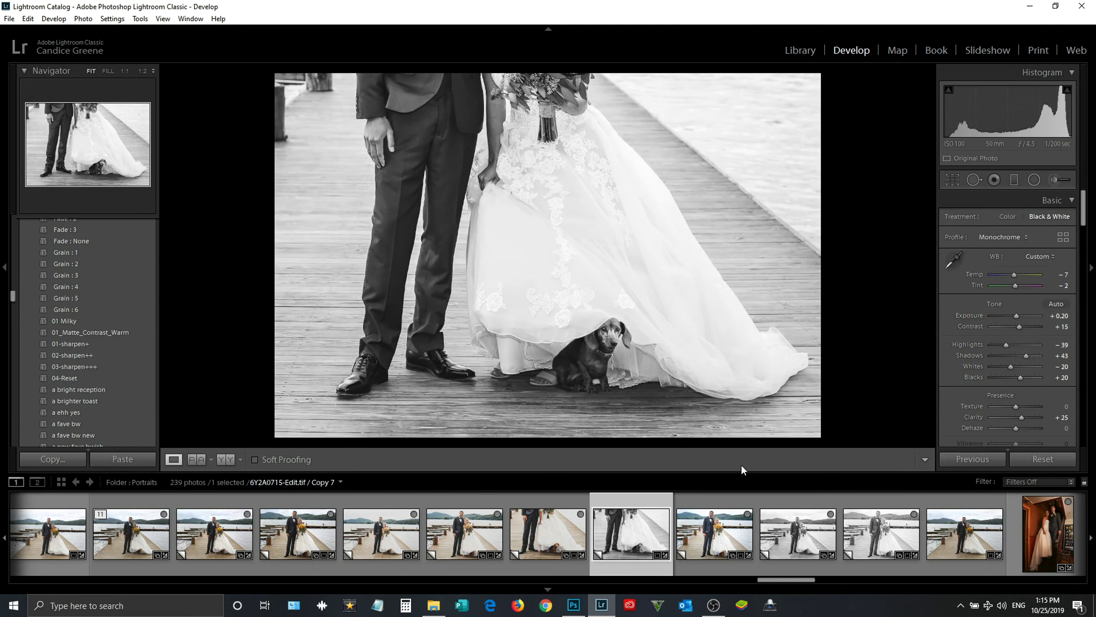
{"action": "left_click", "coordinate": [564, 521]}
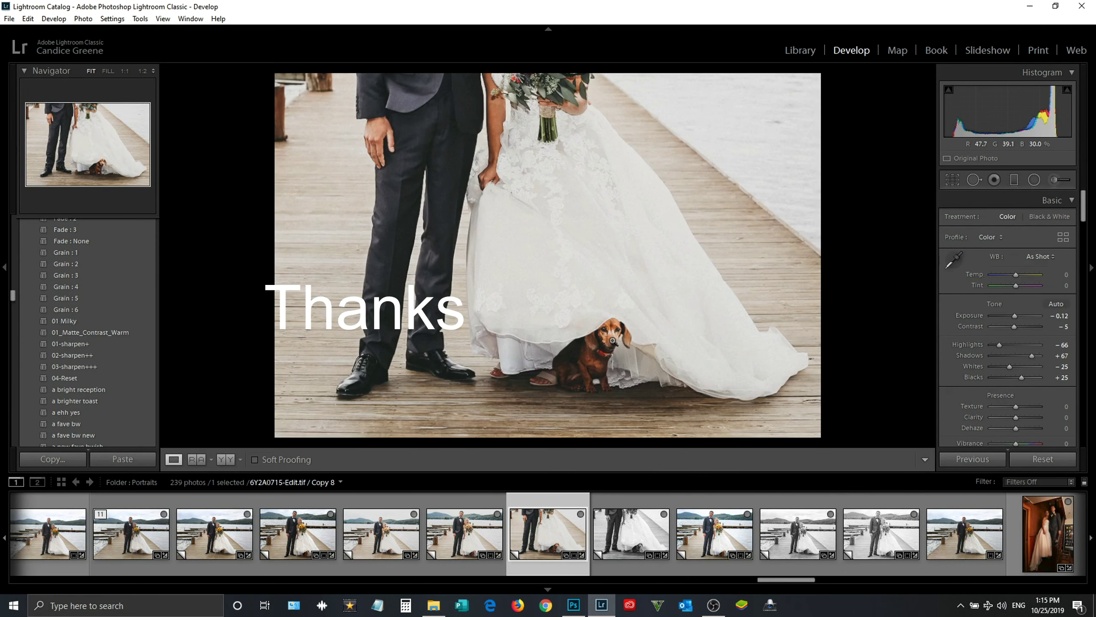
{"action": "left_click", "coordinate": [628, 321]}
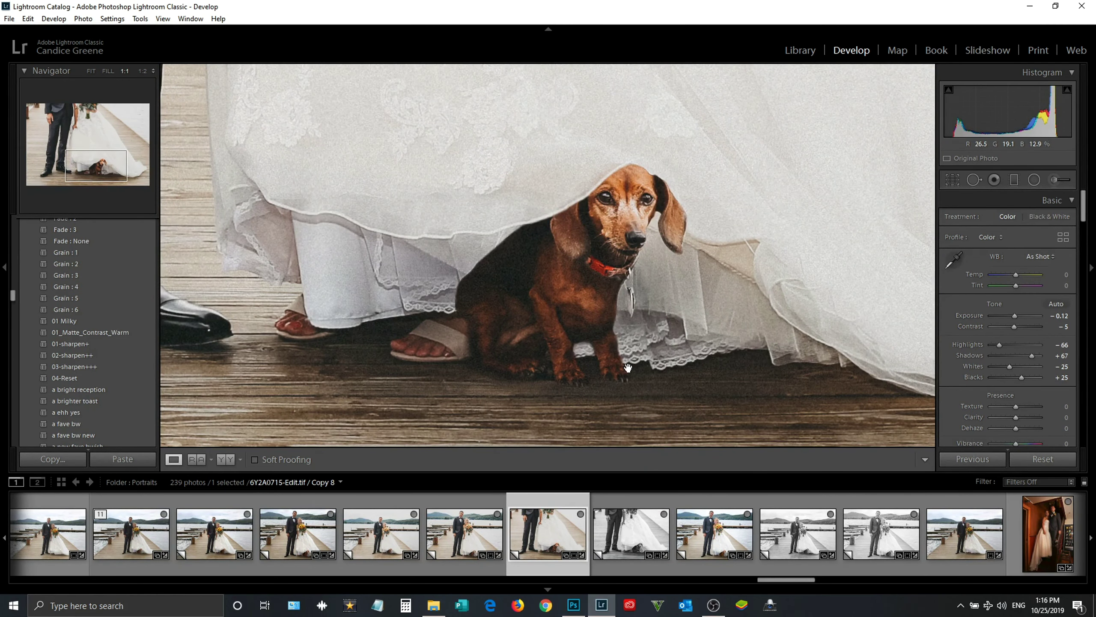